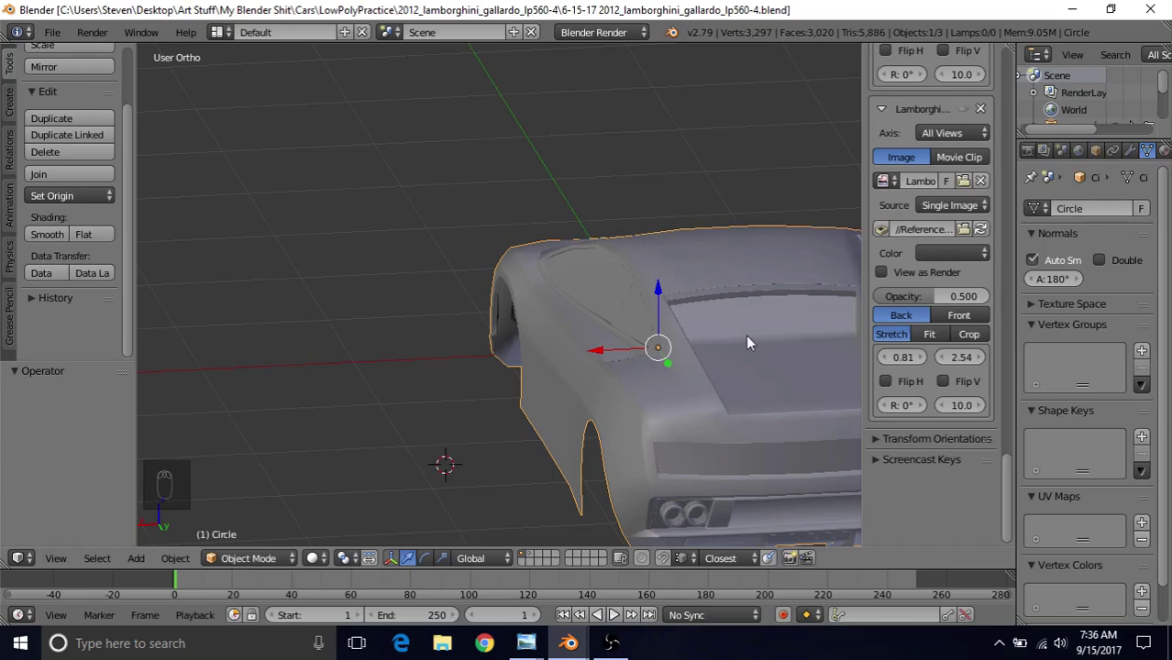
Examine the rear deck recess of the car body from several angles, in both shaded and mesh editing display
{"action": "middle_click_drag", "start_coordinate": [685, 328], "coordinate": [605, 248]}
{"action": "scroll", "coordinate": [576, 287], "scroll_direction": "up", "scroll_amount": 3}
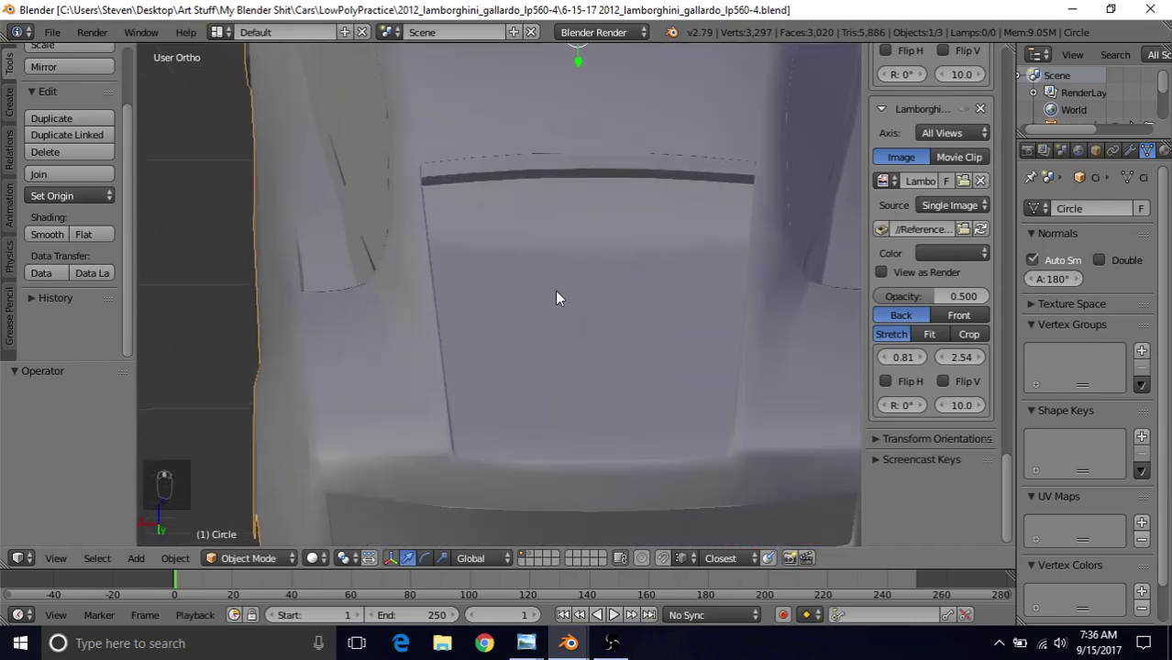
{"action": "middle_click_drag", "start_coordinate": [556, 292], "coordinate": [529, 335], "text": "shift"}
{"action": "middle_click_drag", "start_coordinate": [565, 254], "coordinate": [413, 270]}
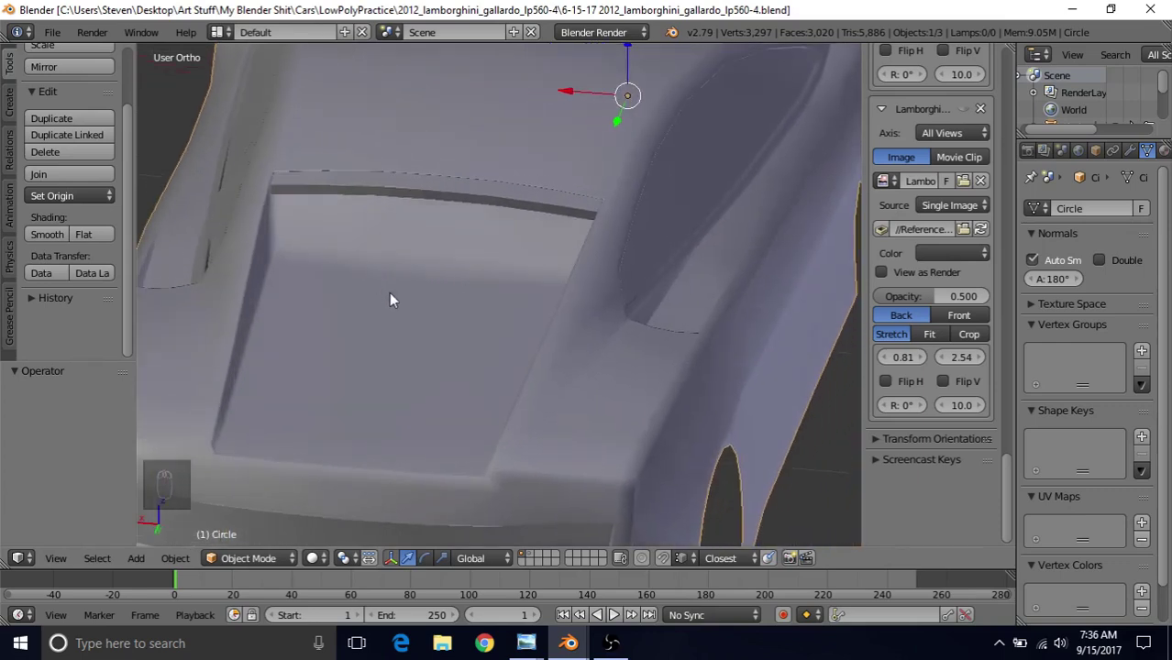
{"action": "middle_click_drag", "start_coordinate": [416, 232], "coordinate": [528, 255], "text": "shift"}
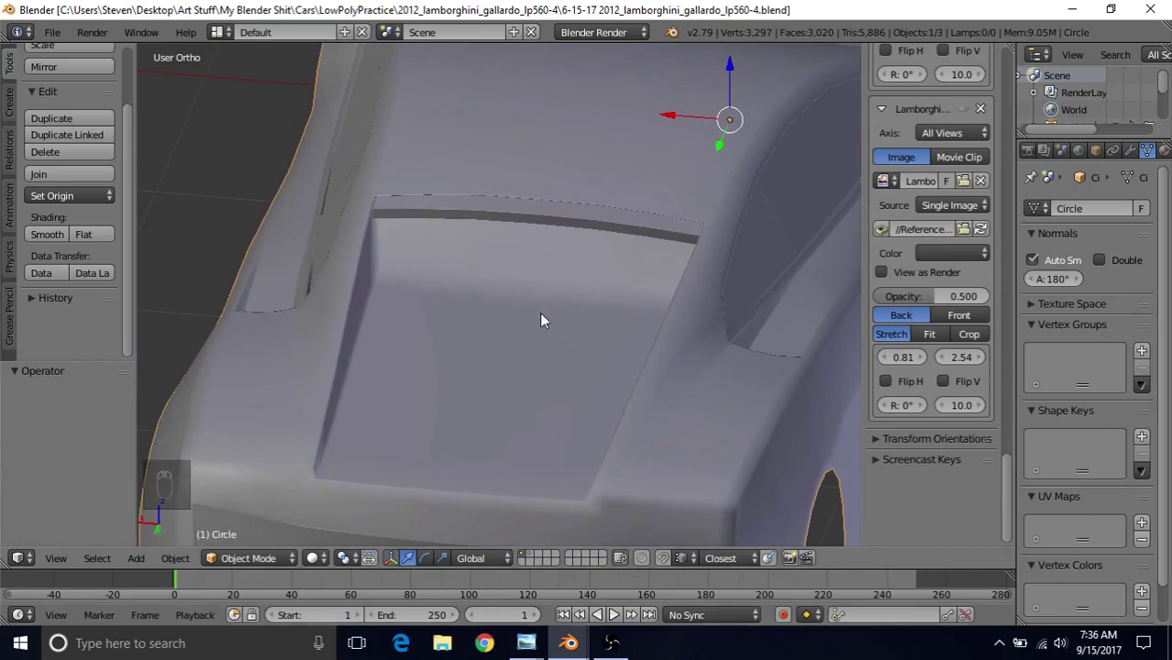
{"action": "scroll", "coordinate": [541, 320], "scroll_direction": "down", "scroll_amount": 3}
{"action": "middle_click_drag", "start_coordinate": [540, 320], "coordinate": [619, 233]}
{"action": "key", "text": "Tab"}
{"action": "right_click", "coordinate": [663, 246]}
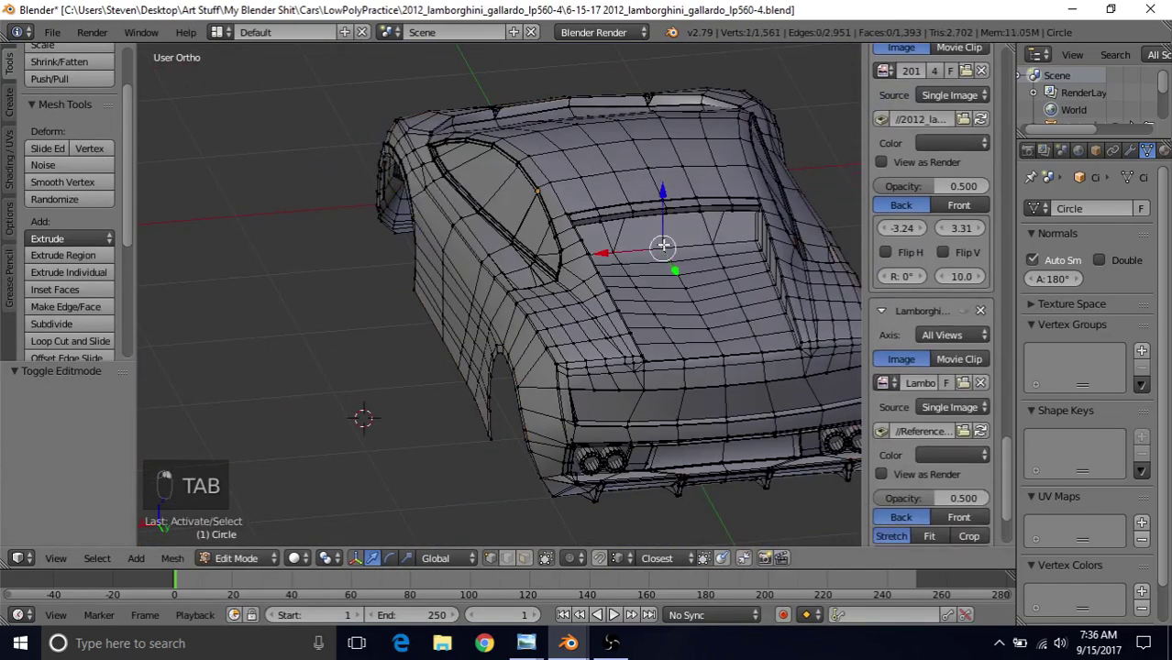
{"action": "key", "text": "KP_Decimal"}
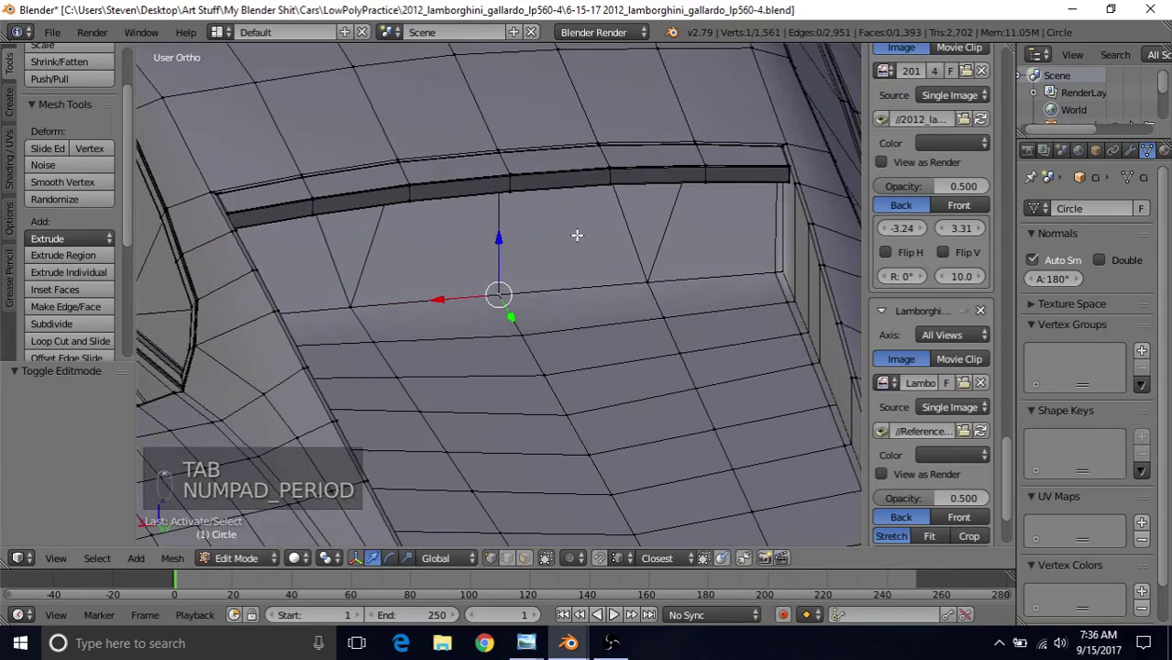
{"action": "middle_click_drag", "start_coordinate": [577, 236], "coordinate": [490, 108]}
{"action": "middle_click_drag", "start_coordinate": [530, 160], "coordinate": [535, 277]}
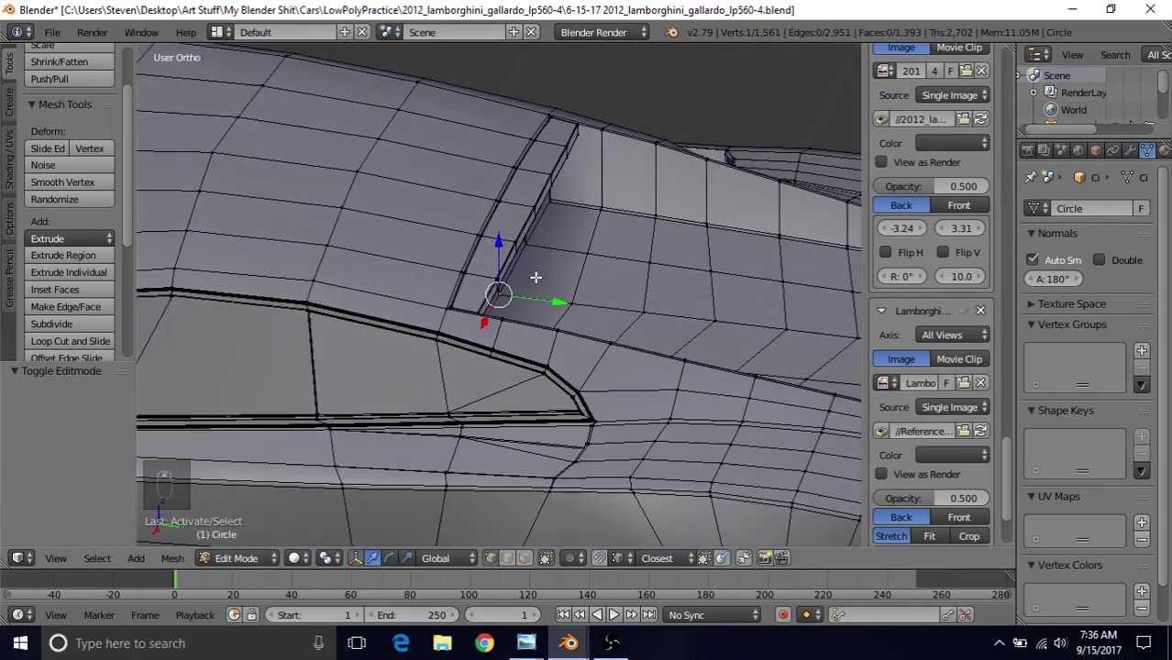
{"action": "key", "text": "Tab"}
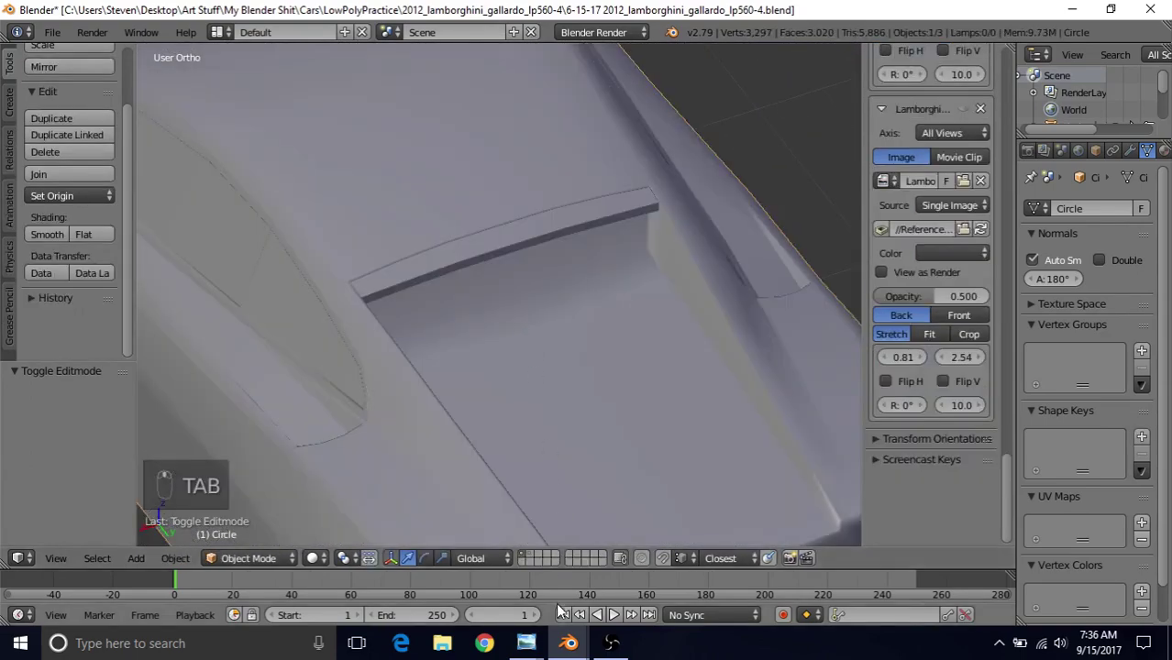
Switch to the Lamborghini_Gallardo_LP560-4_back1 photo in Windows Photo Viewer, examine the rear deck, and return to Blender
{"action": "mouse_move", "coordinate": [591, 612]}
{"action": "left_click", "coordinate": [792, 576]}
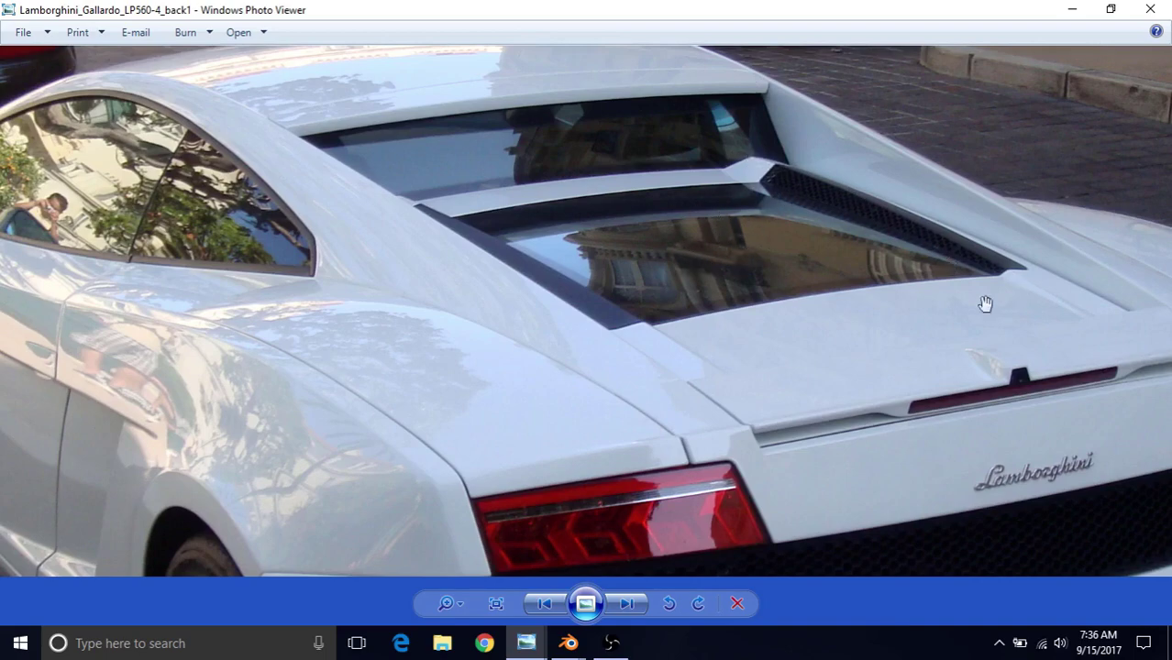
{"action": "mouse_move", "coordinate": [569, 642]}
{"action": "left_click", "coordinate": [679, 551]}
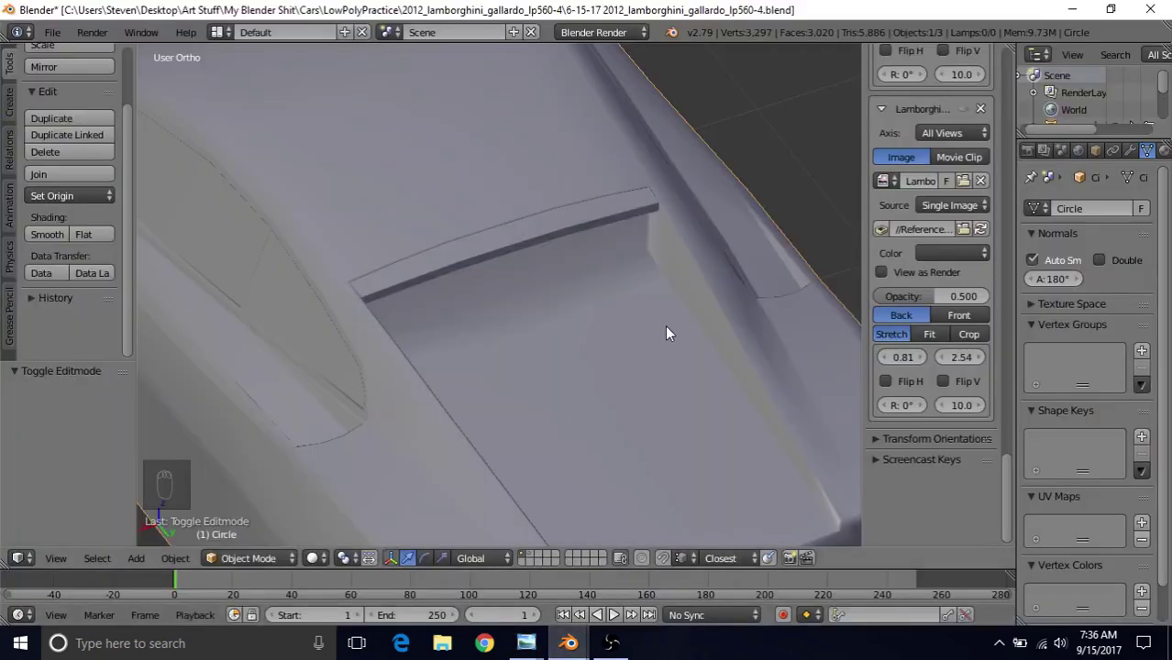
Subdivide, with one cut, the lengthwise edges of the recess floor and side wall in the face row beside its upright end wall
{"action": "key", "text": "Tab"}
{"action": "middle_click_drag", "start_coordinate": [548, 320], "coordinate": [473, 348]}
{"action": "scroll", "coordinate": [472, 350], "scroll_direction": "up", "scroll_amount": 3}
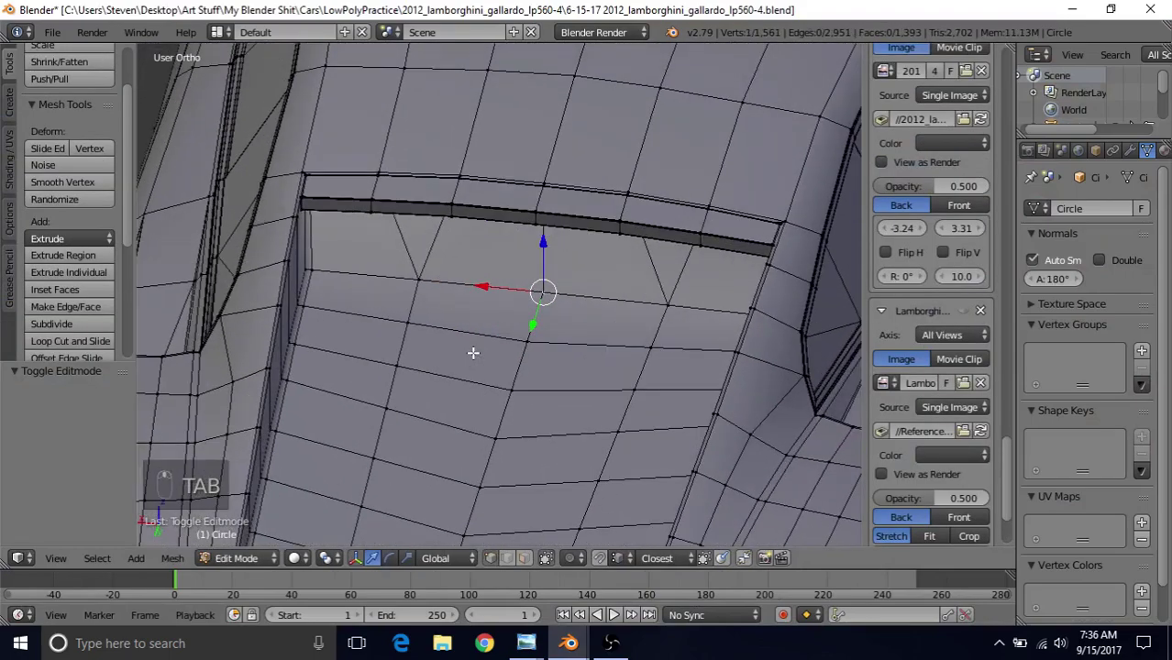
{"action": "key", "text": "Tab"}
{"action": "key", "text": "Tab"}
{"action": "scroll", "coordinate": [510, 370], "scroll_direction": "up", "scroll_amount": 2}
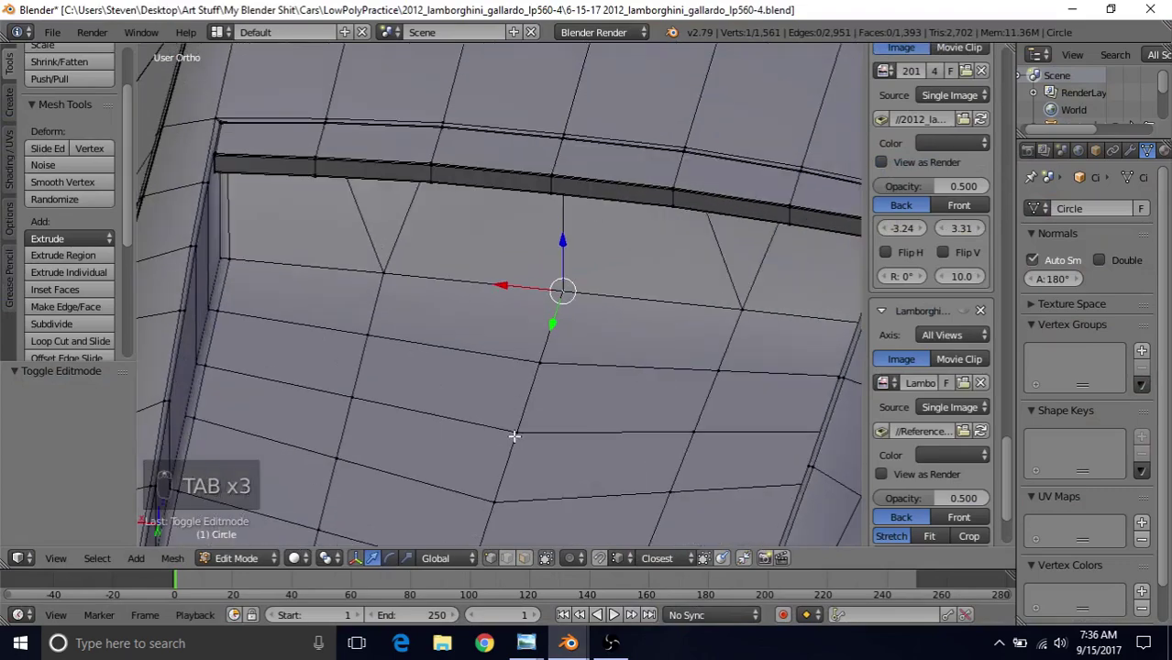
{"action": "key", "text": "a"}
{"action": "right_click", "coordinate": [555, 320]}
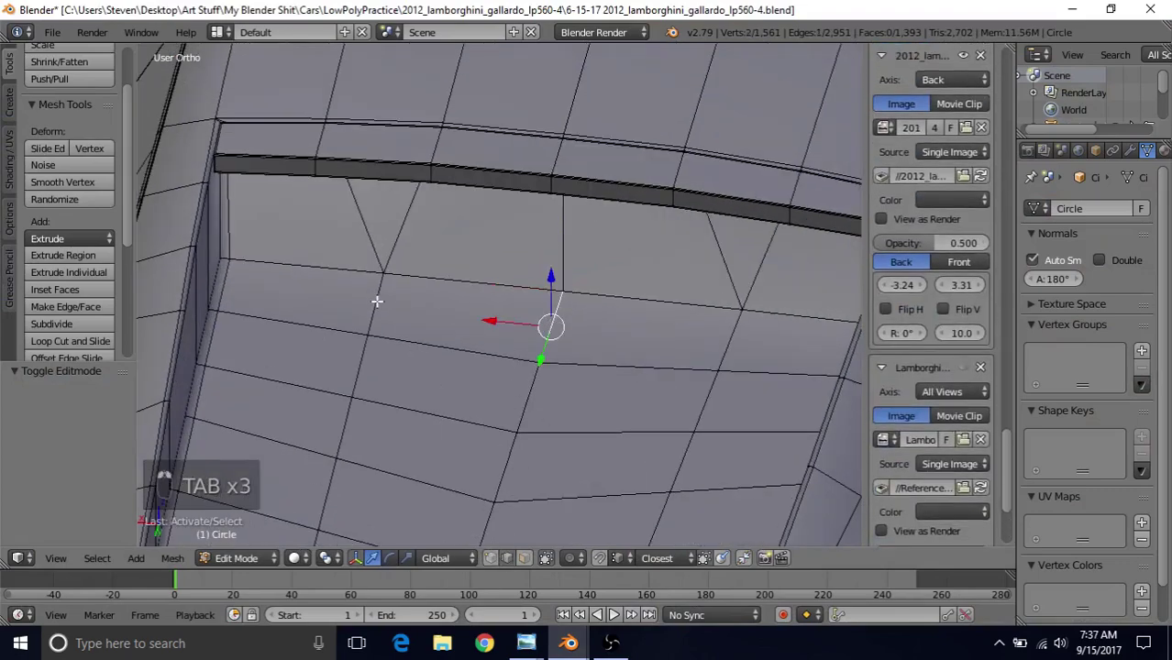
{"action": "right_click", "coordinate": [378, 302], "text": "shift"}
{"action": "right_click", "coordinate": [229, 278], "text": "shift"}
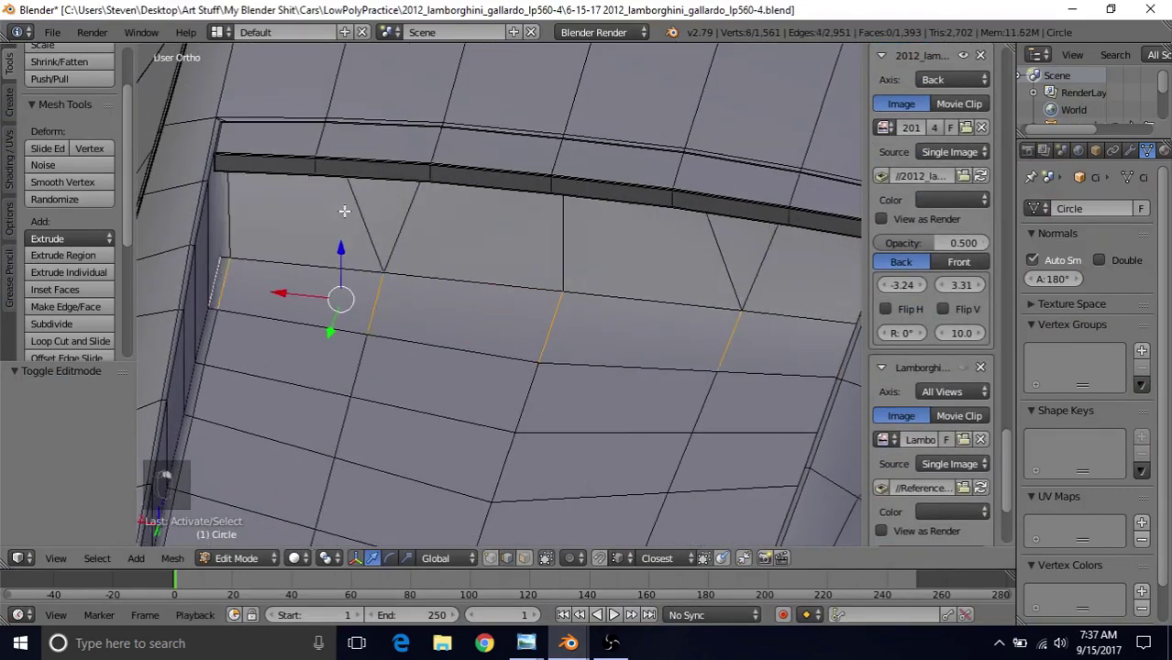
{"action": "middle_click_drag", "start_coordinate": [340, 210], "coordinate": [297, 196]}
{"action": "right_click", "coordinate": [224, 116], "text": "shift"}
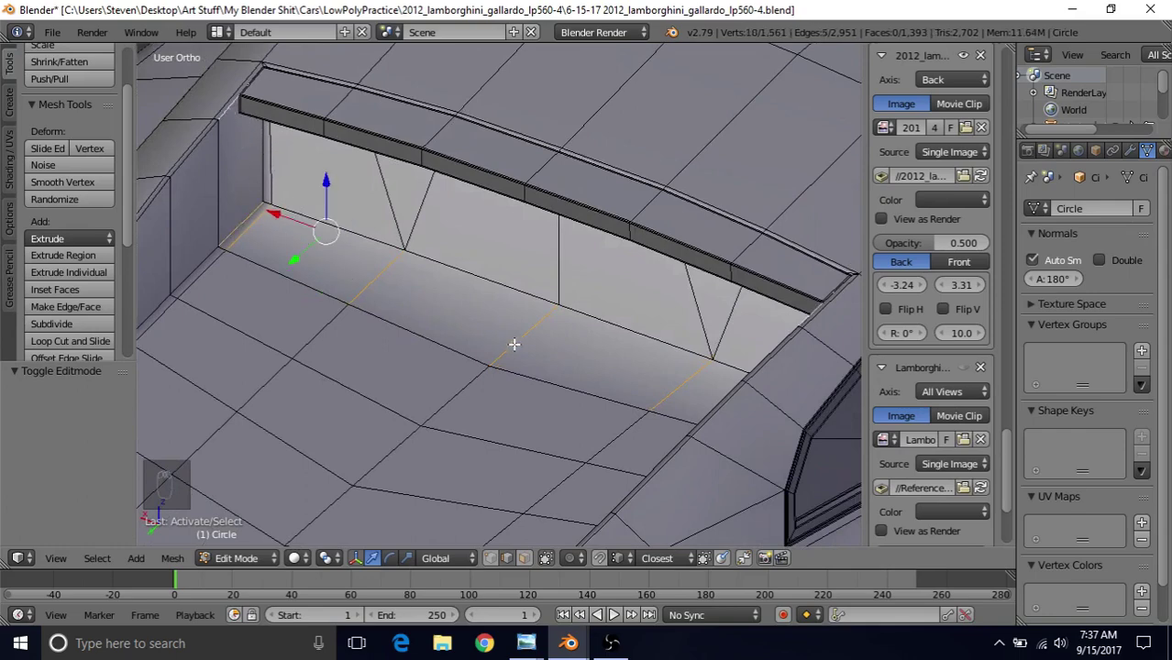
{"action": "left_click", "coordinate": [78, 323]}
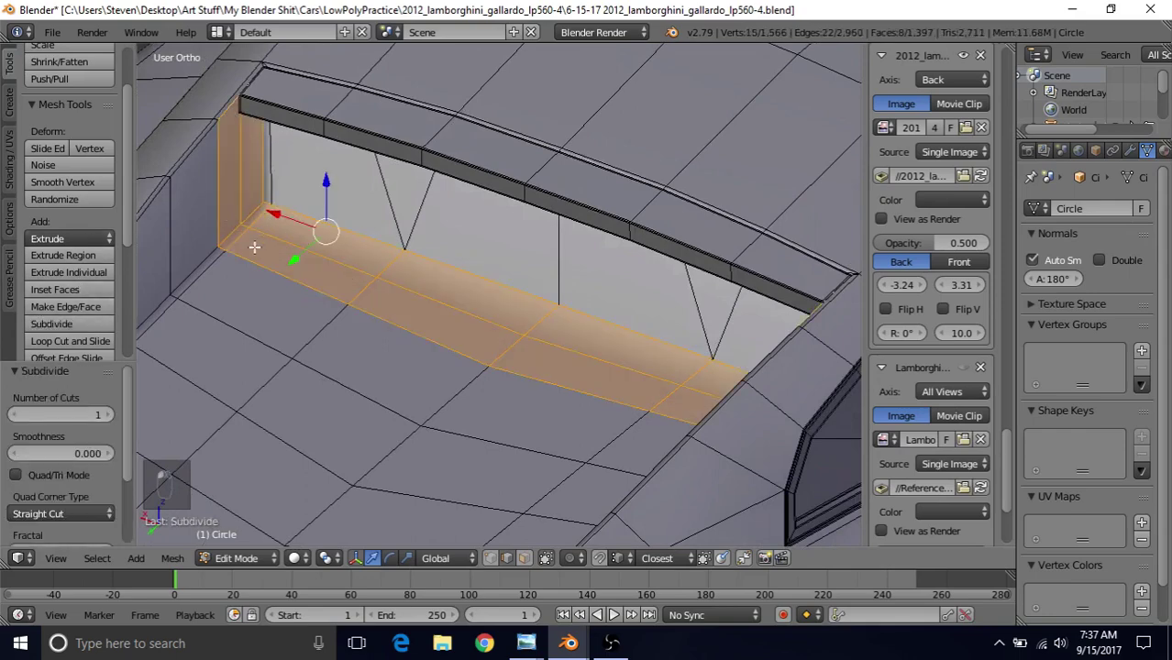
Edge-slide the new loop on the recess floor and side wall against the upright end wall, with a factor of about 0.891
{"action": "right_click", "coordinate": [273, 240], "text": "alt"}
{"action": "key", "text": "q"}
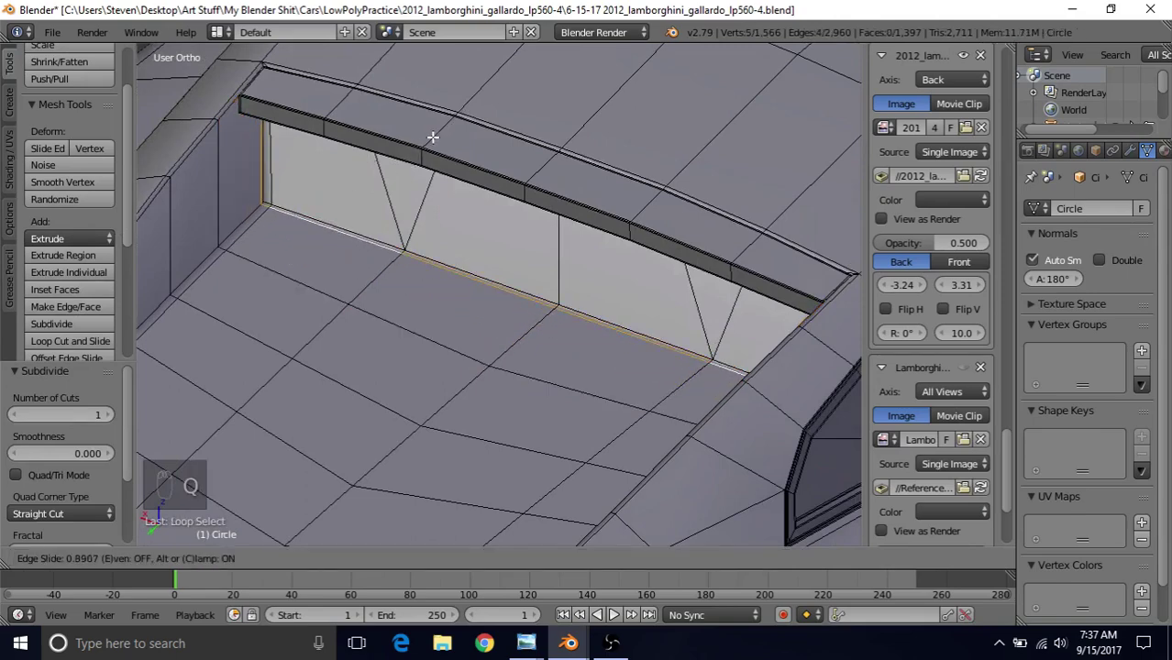
{"action": "left_click", "coordinate": [432, 137]}
{"action": "middle_click_drag", "start_coordinate": [319, 237], "coordinate": [452, 375]}
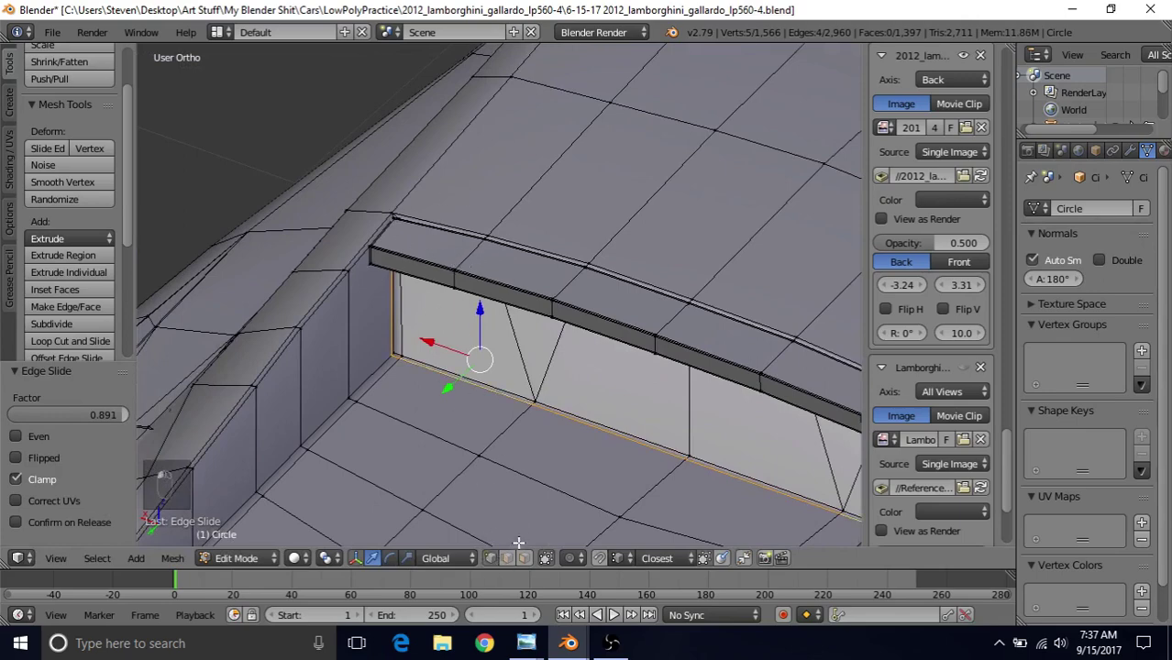
Select the entire linked trim strip above the recess's end wall and hide it
{"action": "right_click", "coordinate": [444, 272]}
{"action": "left_click", "coordinate": [97, 558]}
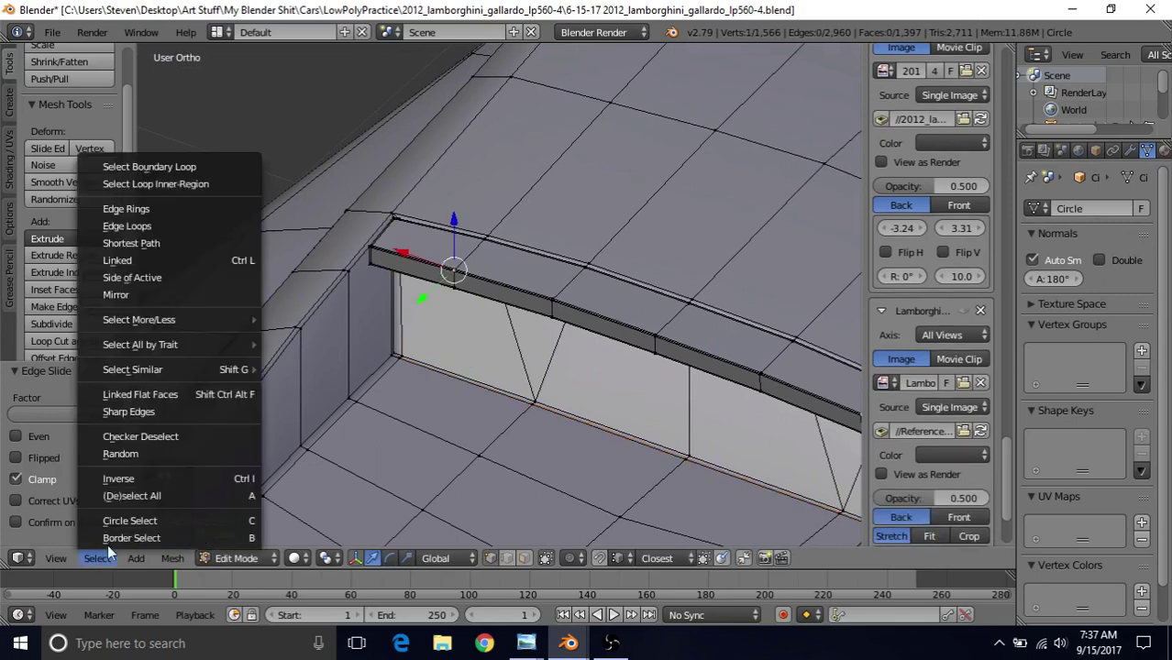
{"action": "left_click", "coordinate": [188, 261]}
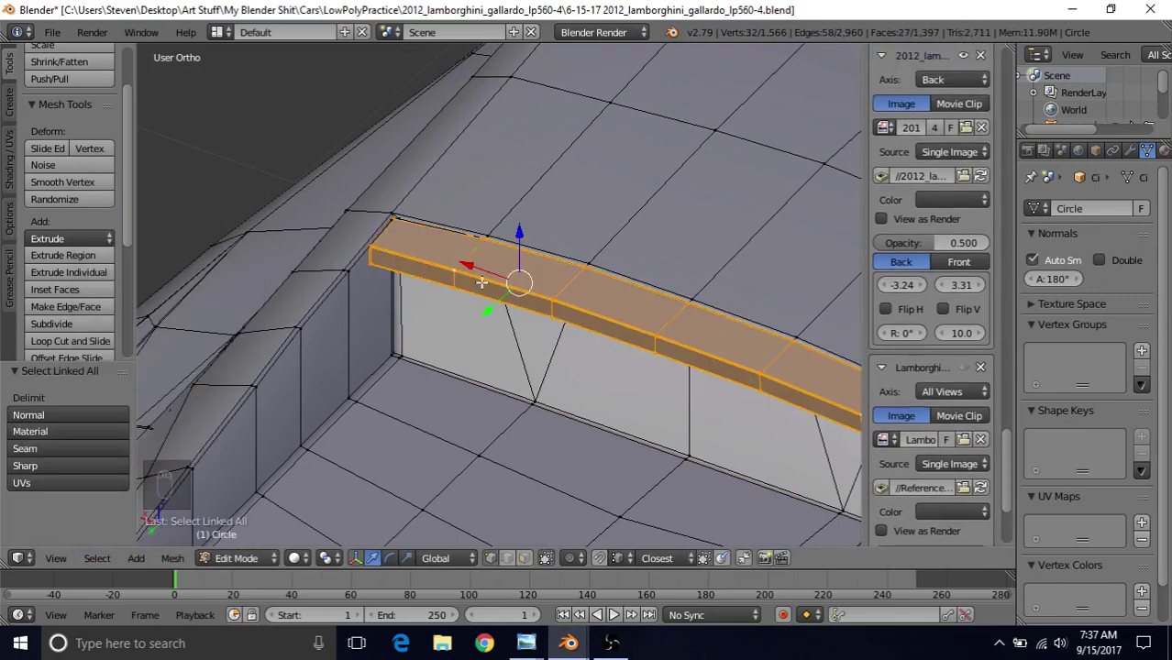
{"action": "key", "text": "h"}
{"action": "scroll", "coordinate": [427, 304], "scroll_direction": "up", "scroll_amount": 4}
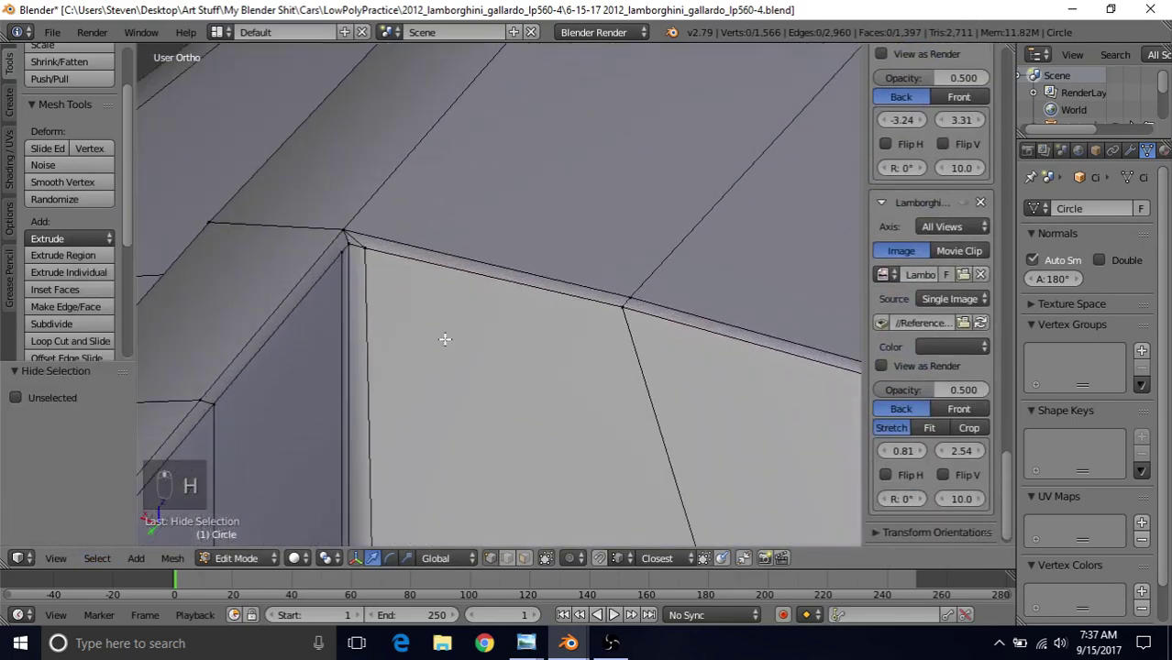
Connect the top vertex of the recess's corner edge to the neighbouring body corner vertex with a new edge
{"action": "right_click", "coordinate": [333, 252]}
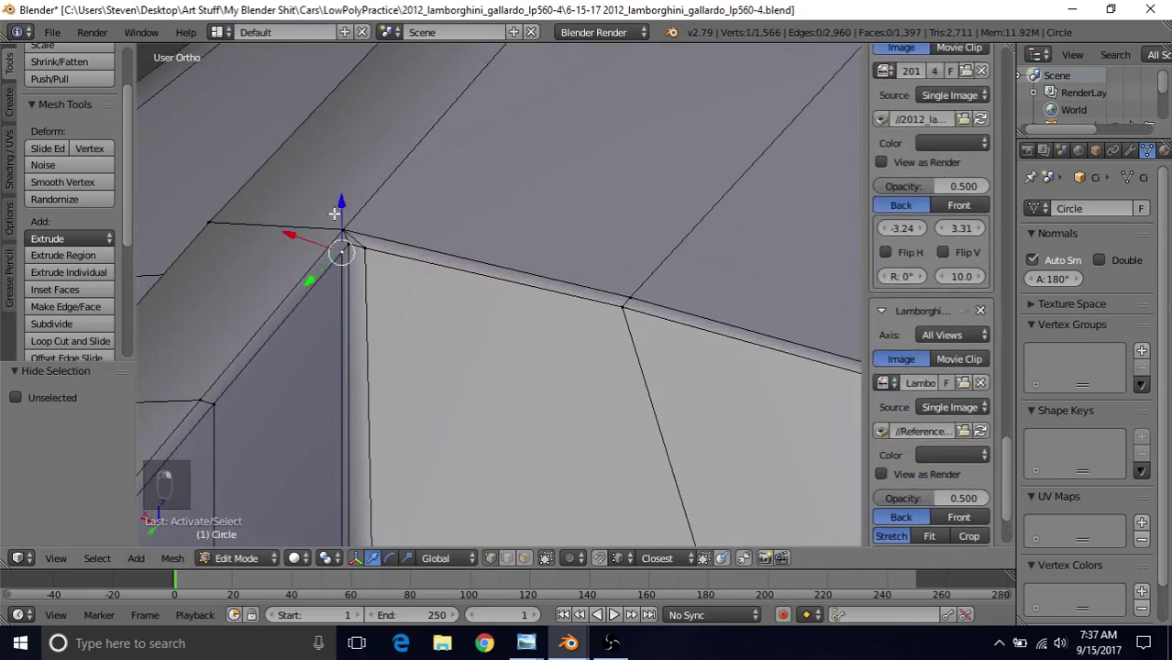
{"action": "right_click", "coordinate": [352, 195], "text": "shift"}
{"action": "key", "text": "j"}
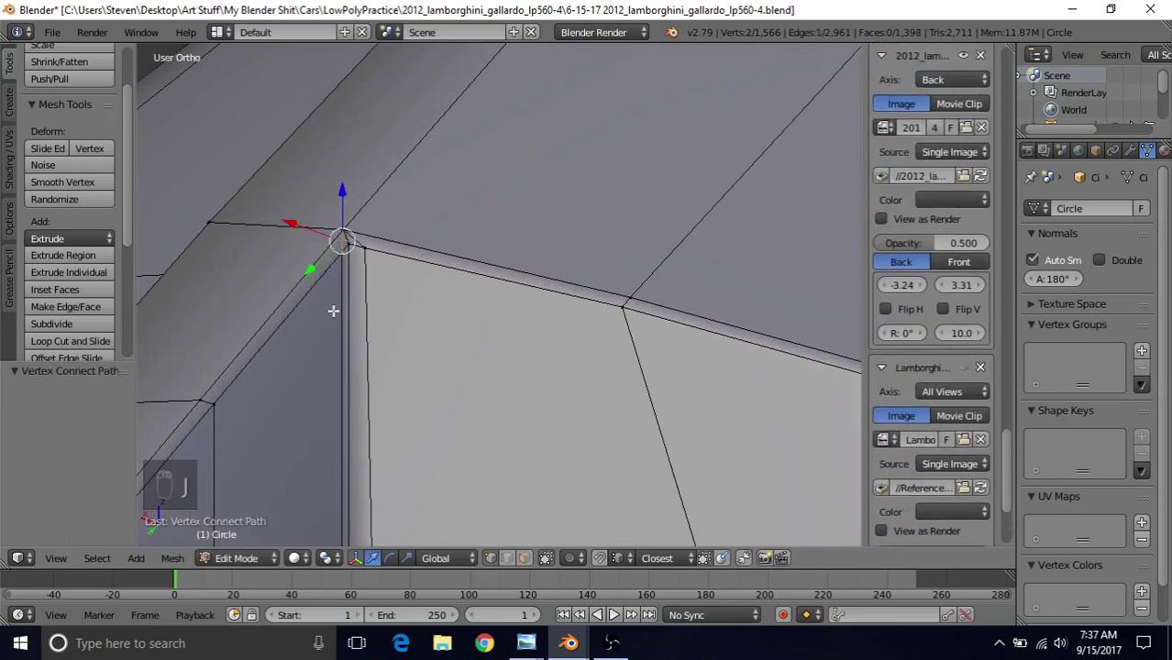
Inspect the shading of the recess in Object Mode and its topology in Edit Mode
{"action": "scroll", "coordinate": [333, 312], "scroll_direction": "down", "scroll_amount": 6}
{"action": "key", "text": "Tab"}
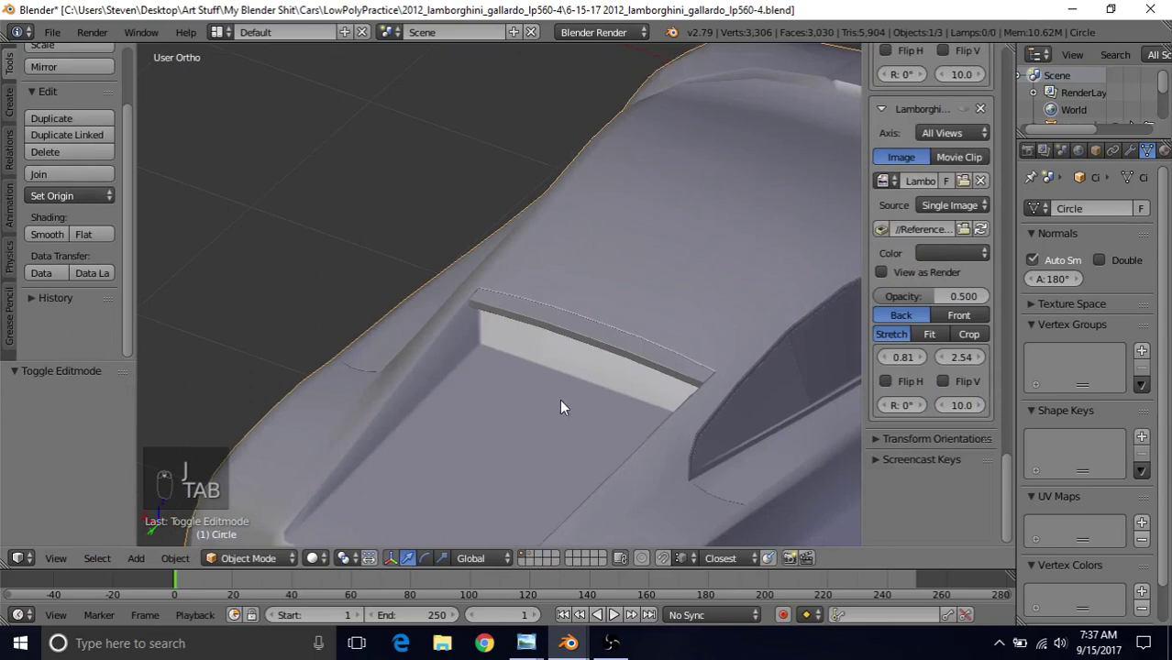
{"action": "scroll", "coordinate": [508, 374], "scroll_direction": "down", "scroll_amount": 2}
{"action": "middle_click_drag", "start_coordinate": [517, 330], "coordinate": [545, 282]}
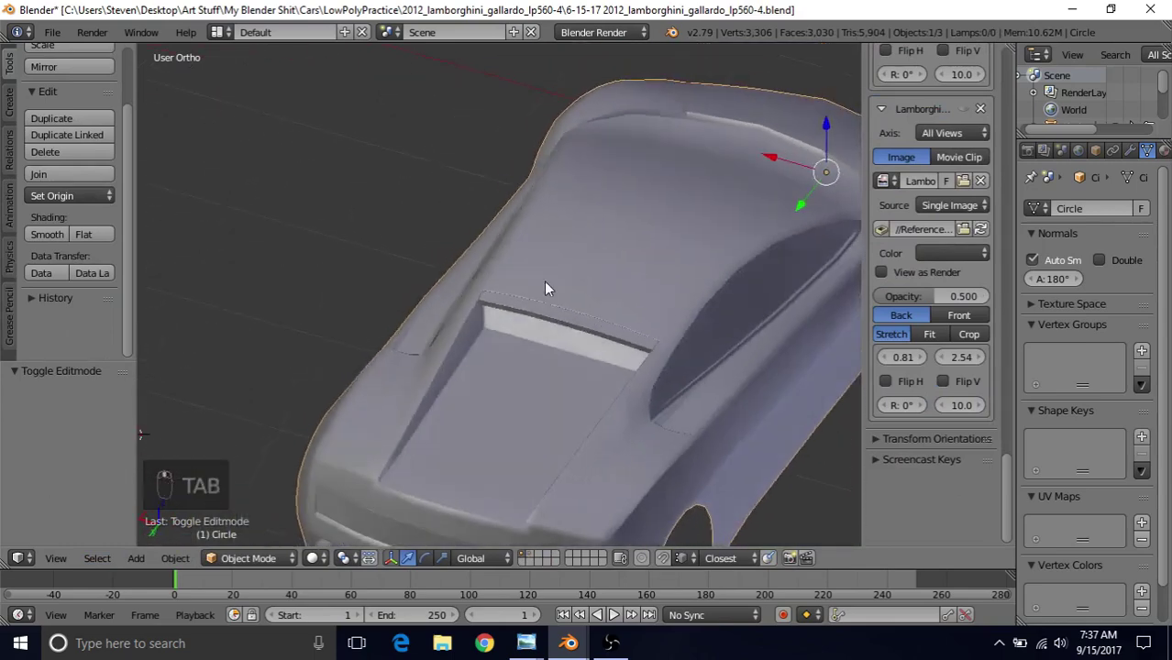
{"action": "scroll", "coordinate": [544, 284], "scroll_direction": "up", "scroll_amount": 8}
{"action": "key", "text": "Tab"}
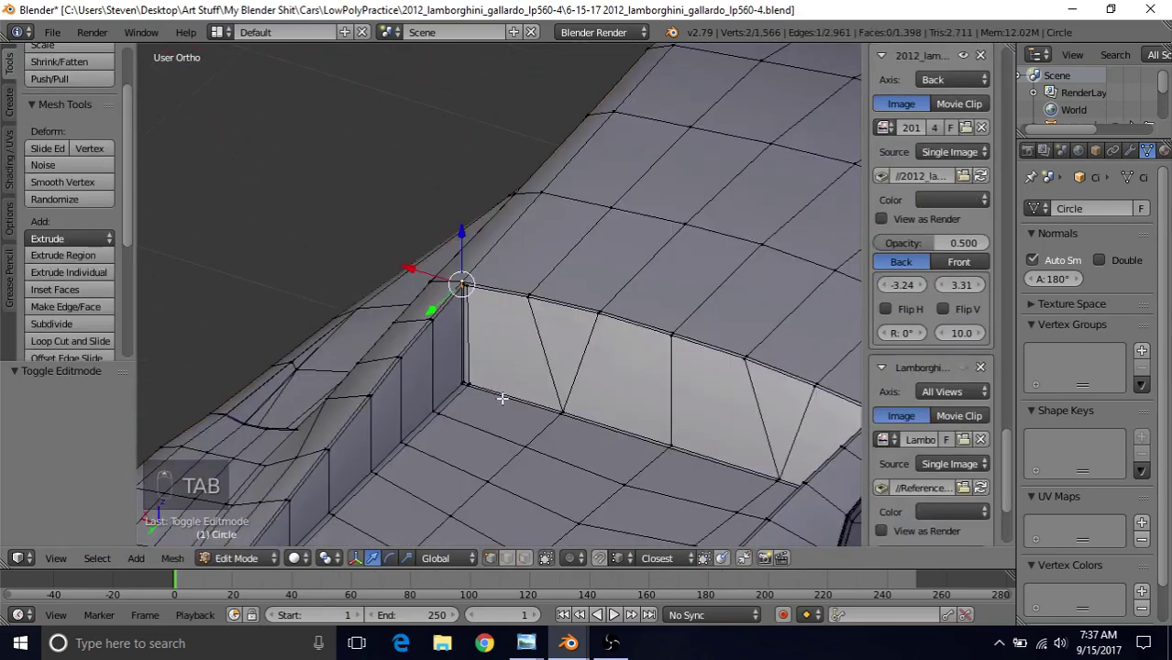
{"action": "scroll", "coordinate": [503, 396], "scroll_direction": "down", "scroll_amount": 2}
{"action": "middle_click_drag", "start_coordinate": [518, 404], "coordinate": [541, 434]}
{"action": "middle_click_drag", "start_coordinate": [578, 356], "coordinate": [566, 295], "text": "shift"}
{"action": "scroll", "coordinate": [541, 326], "scroll_direction": "up", "scroll_amount": 1}
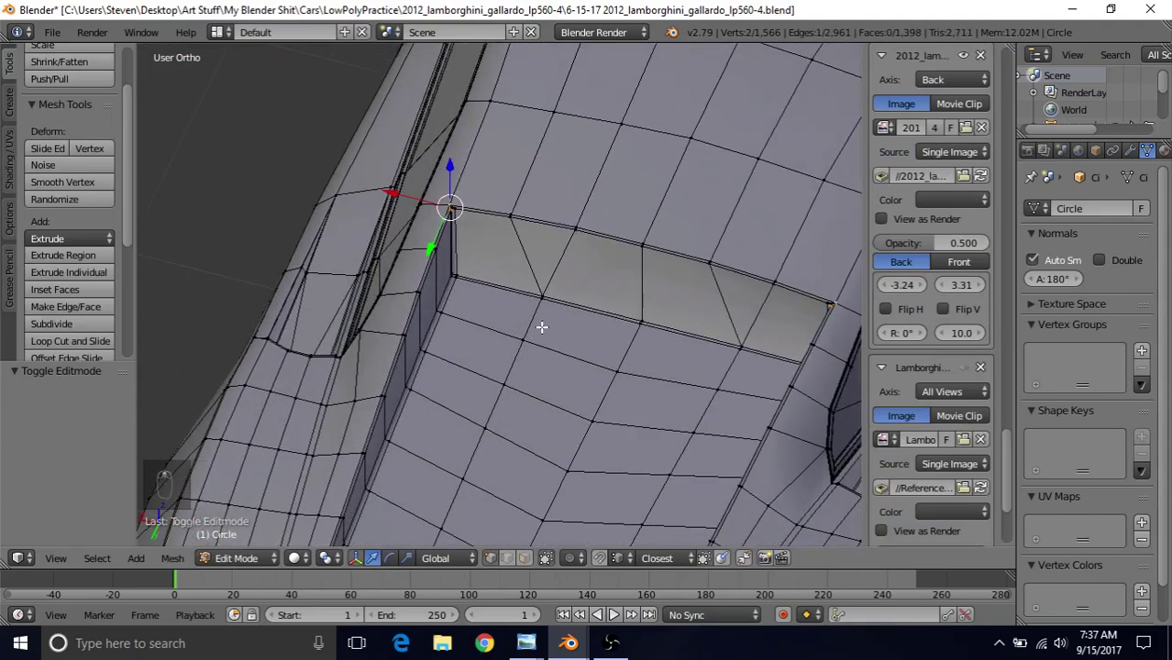
Compare the recess mesh in top wireframe view with the blueprint, and check the Lamborghini_Gallardo_LP560-4_back1 reference photo
{"action": "key", "text": "KP_7"}
{"action": "key", "text": "z"}
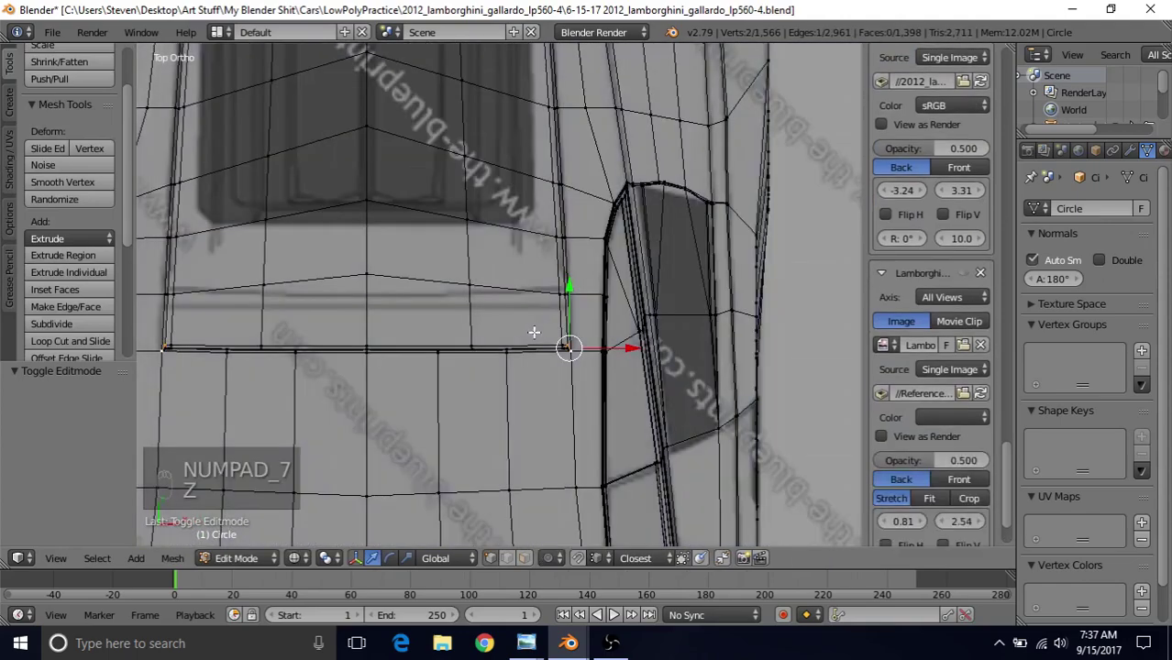
{"action": "middle_click_drag", "start_coordinate": [411, 242], "coordinate": [572, 275], "text": "shift"}
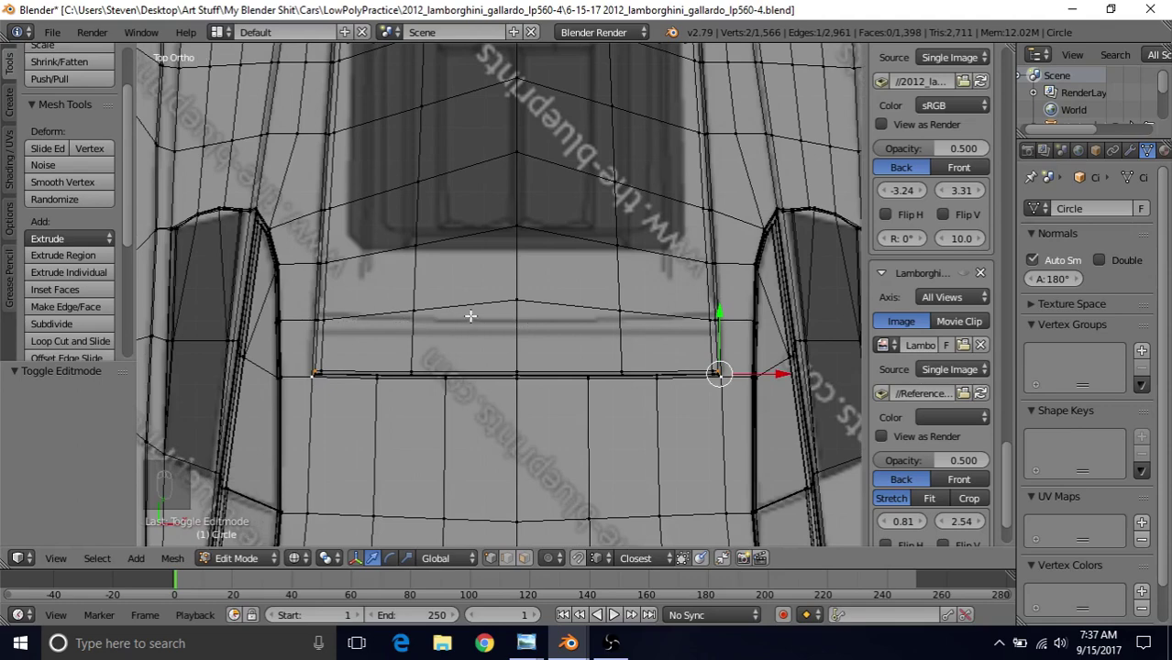
{"action": "mouse_move", "coordinate": [525, 643]}
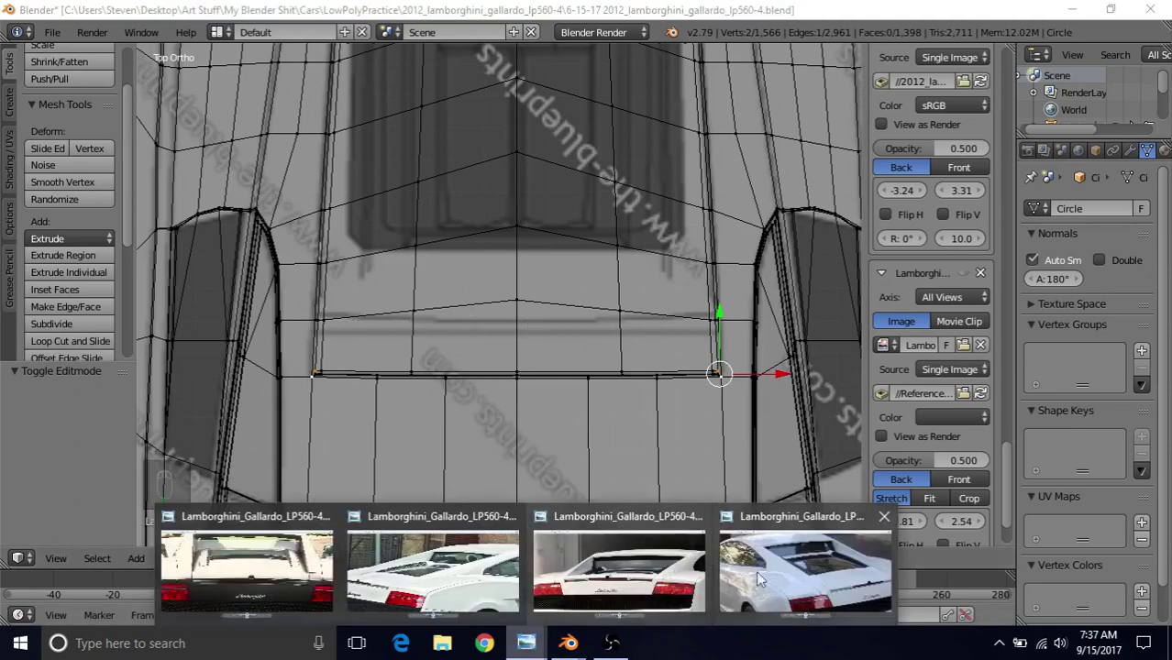
{"action": "left_click", "coordinate": [790, 570]}
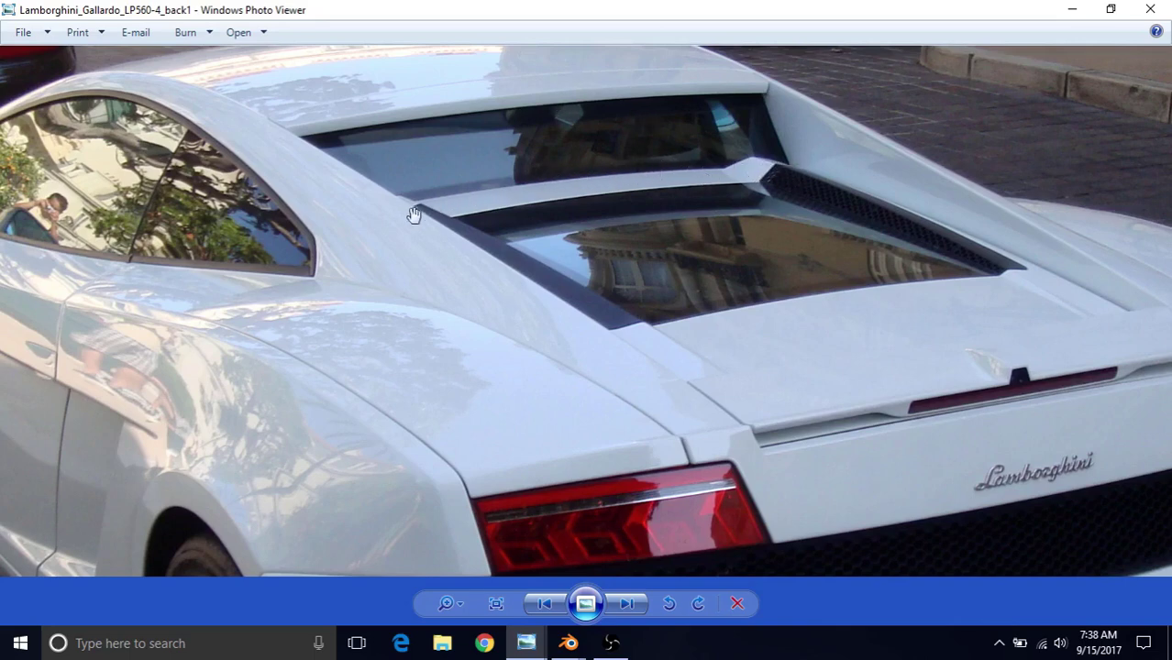
{"action": "mouse_move", "coordinate": [568, 641]}
{"action": "left_click", "coordinate": [632, 564]}
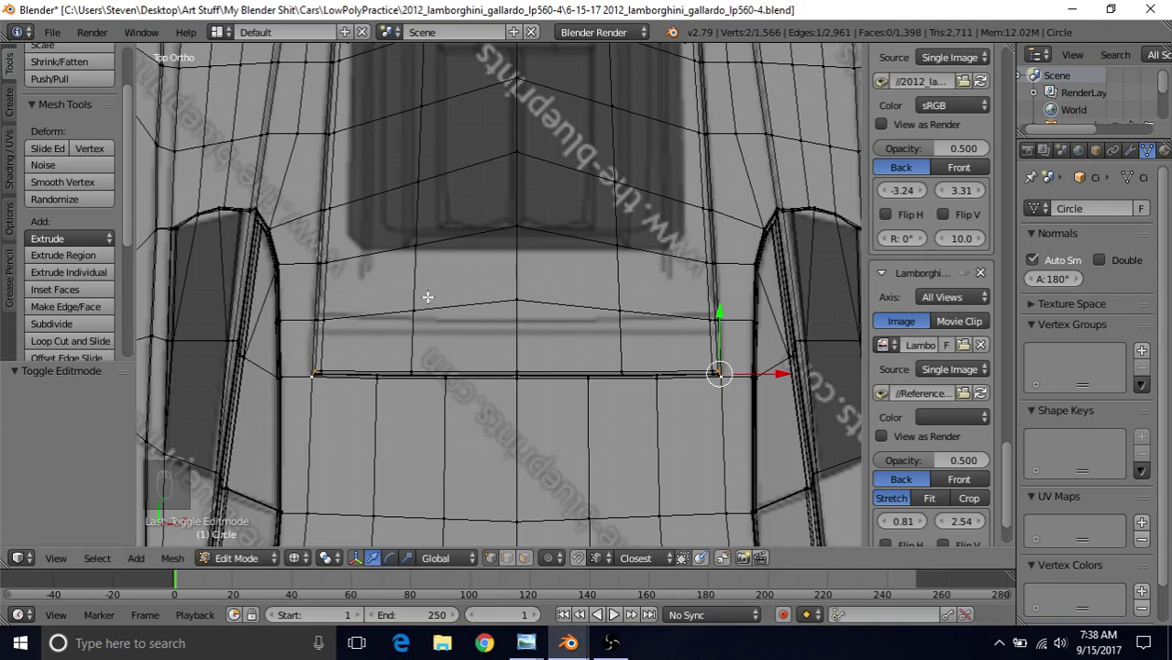
Move the intermediate vertex of the recess's nearest cross row 0.033 along Y, level with the centre vertex
{"action": "middle_click_drag", "start_coordinate": [427, 296], "coordinate": [457, 365], "text": "shift"}
{"action": "right_click", "coordinate": [344, 385]}
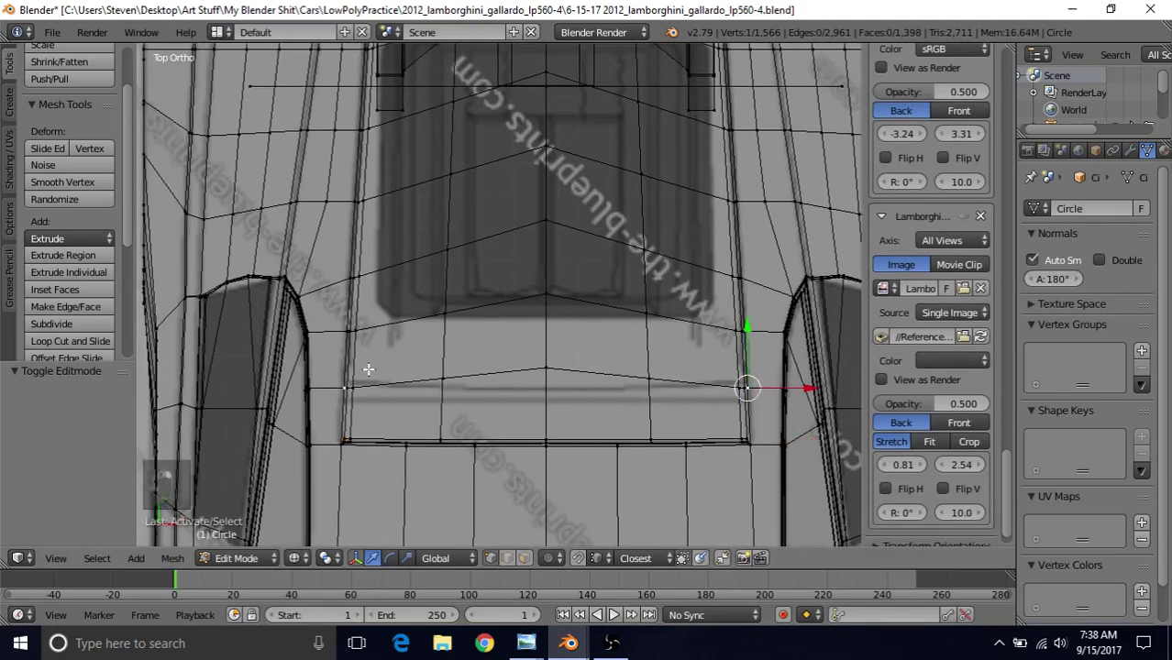
{"action": "right_click", "coordinate": [449, 381]}
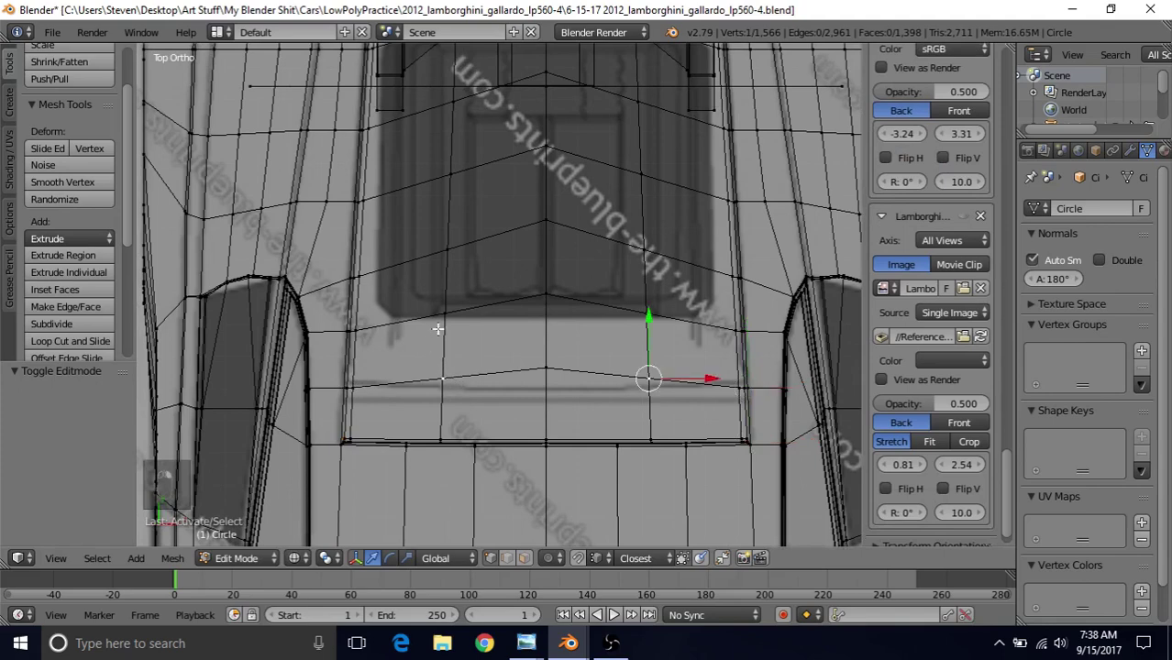
{"action": "left_click_drag", "start_coordinate": [650, 312], "coordinate": [544, 363]}
Edge-slide the outer vertices of the recess's nearest cross row by a factor of -0.364, level with the row's centre
{"action": "key", "text": "c"}
{"action": "left_click", "coordinate": [351, 392]}
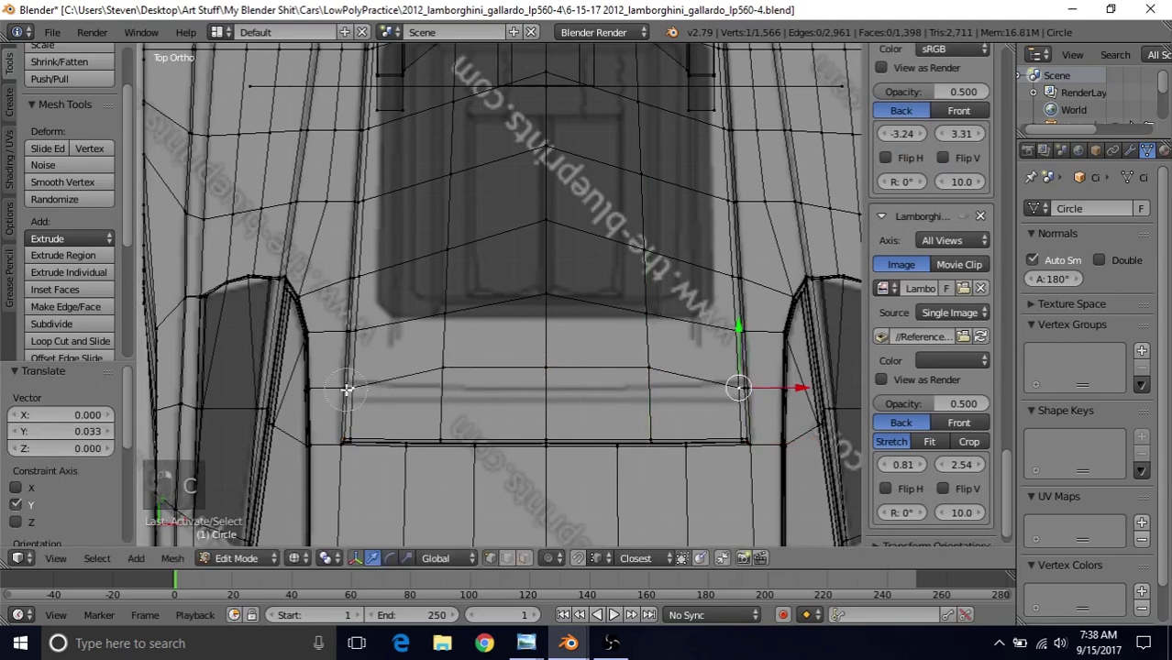
{"action": "key", "text": "g"}
{"action": "key", "text": "g"}
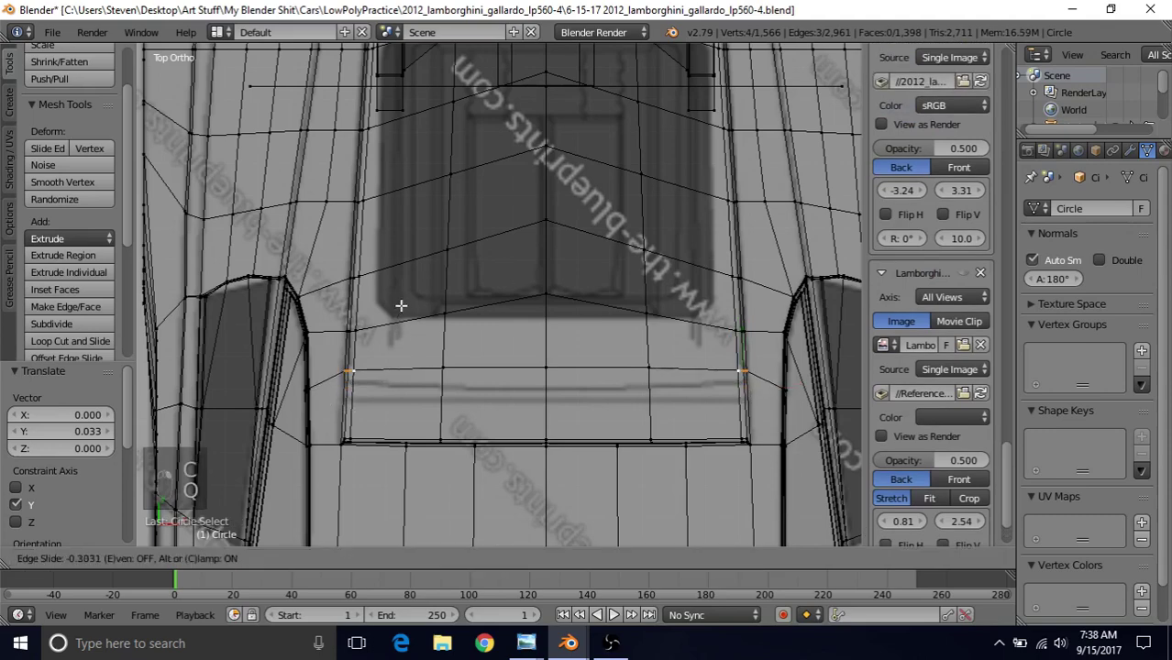
{"action": "left_click", "coordinate": [404, 302]}
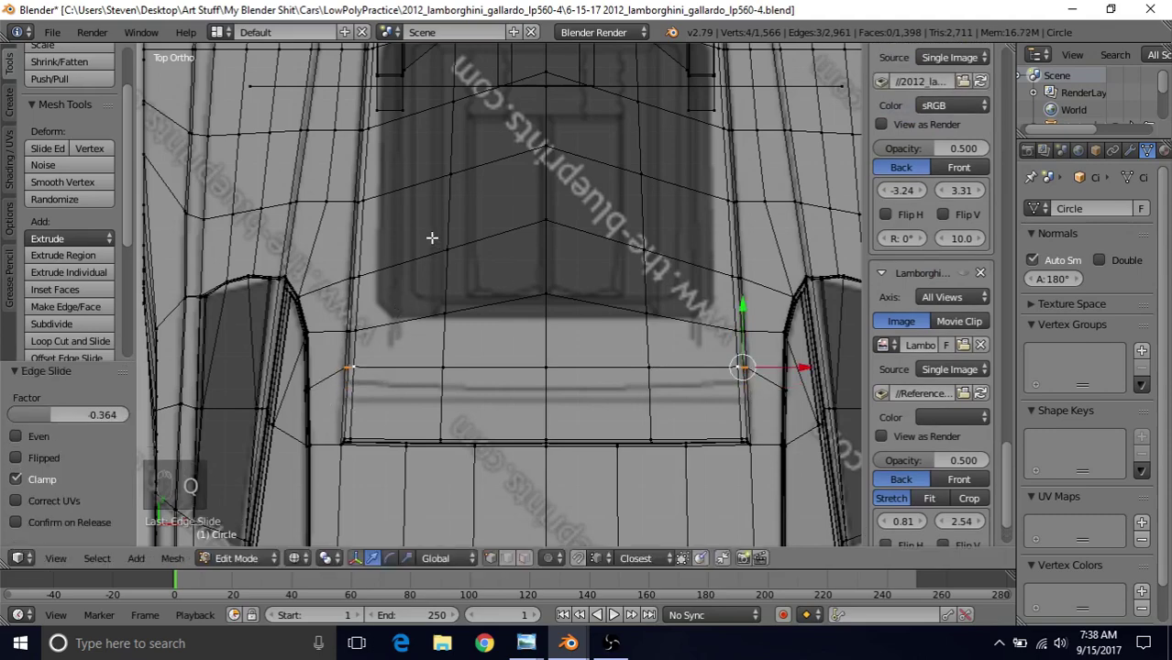
Move the intermediate vertex of the second cross row 0.061 along Y, level with the centre vertex
{"action": "right_click", "coordinate": [555, 284]}
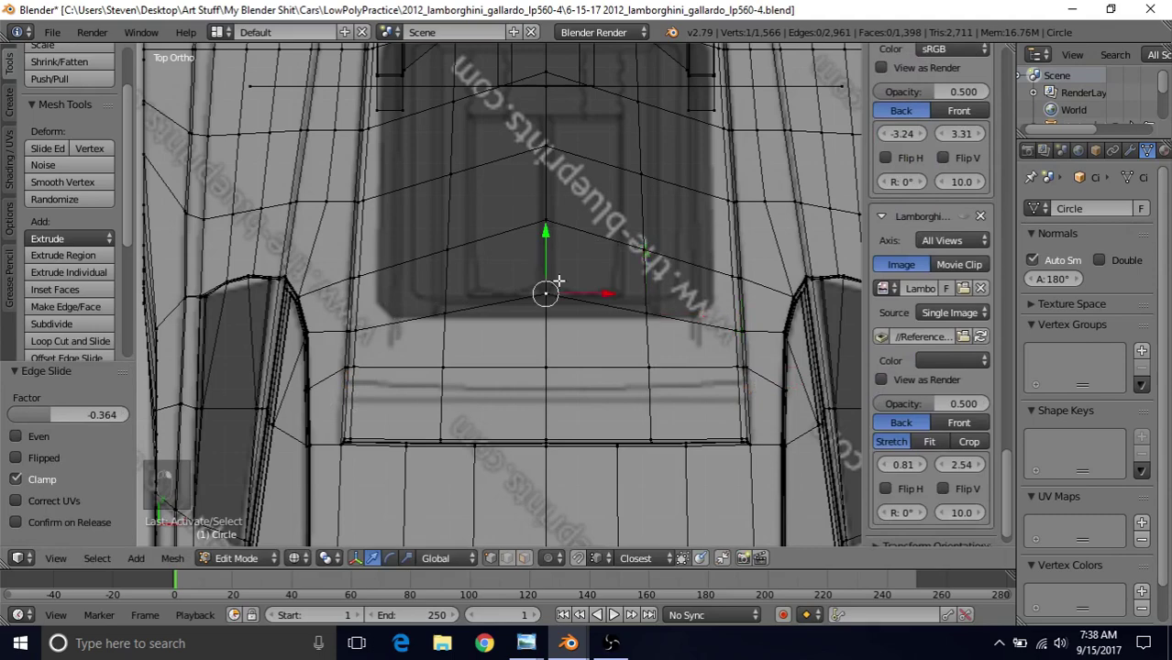
{"action": "right_click", "coordinate": [626, 309]}
{"action": "key", "text": "g"}
{"action": "key", "text": "y"}
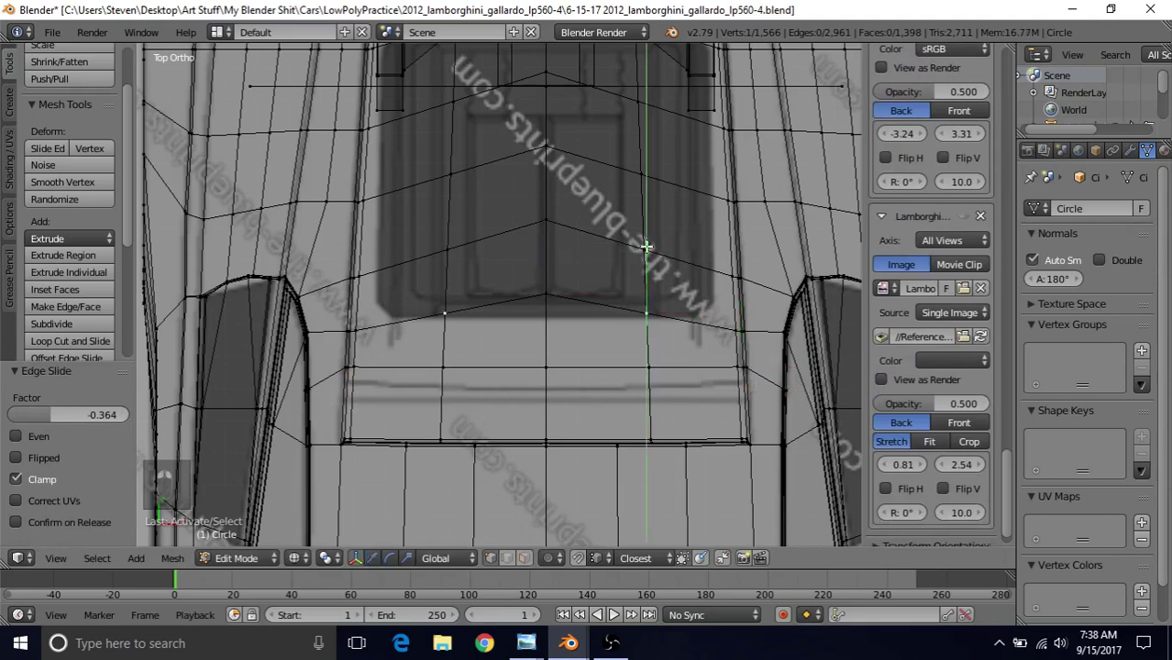
{"action": "left_click", "coordinate": [552, 282]}
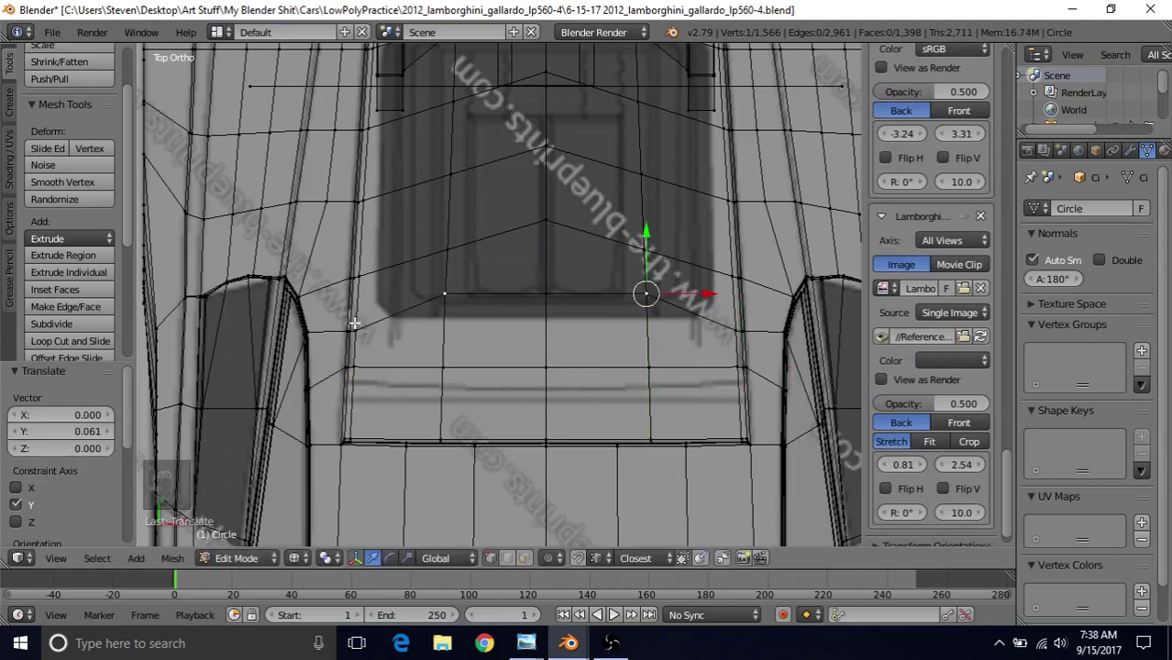
Edge-slide the outer vertices of the second cross row by a factor of -0.368 towards the row's centre height
{"action": "right_click", "coordinate": [353, 327]}
{"action": "key", "text": "c"}
{"action": "left_click", "coordinate": [351, 329]}
{"action": "right_click", "coordinate": [353, 326]}
{"action": "key", "text": "g"}
{"action": "key", "text": "g"}
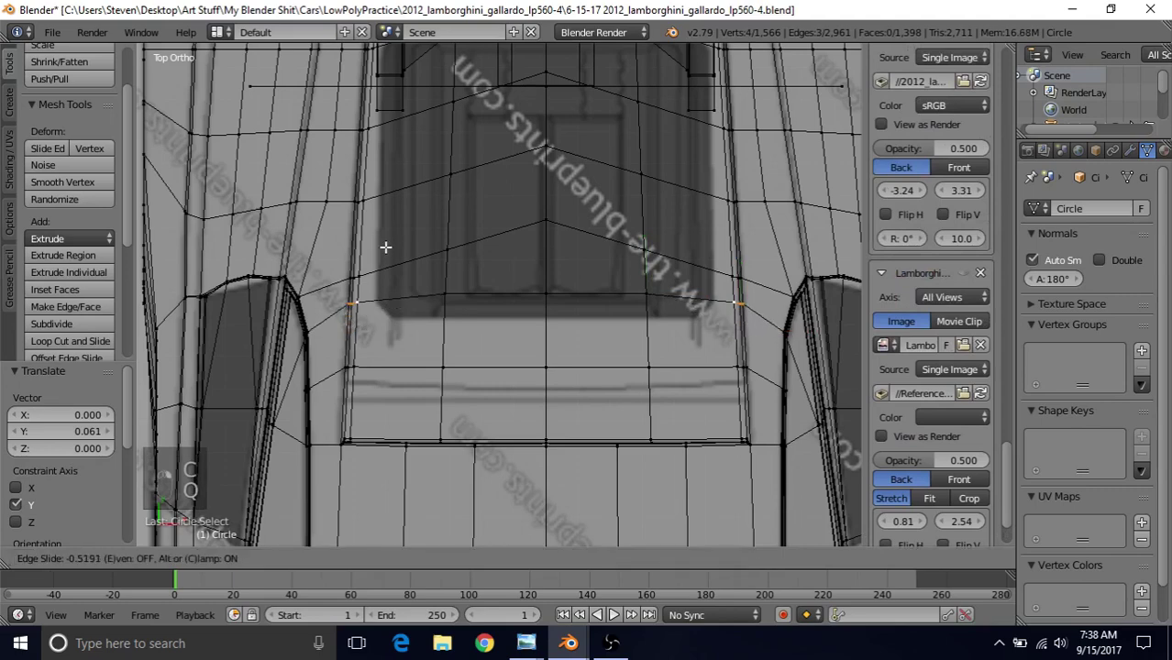
{"action": "left_click", "coordinate": [384, 250]}
{"action": "middle_click_drag", "start_coordinate": [384, 251], "coordinate": [497, 335], "text": "shift"}
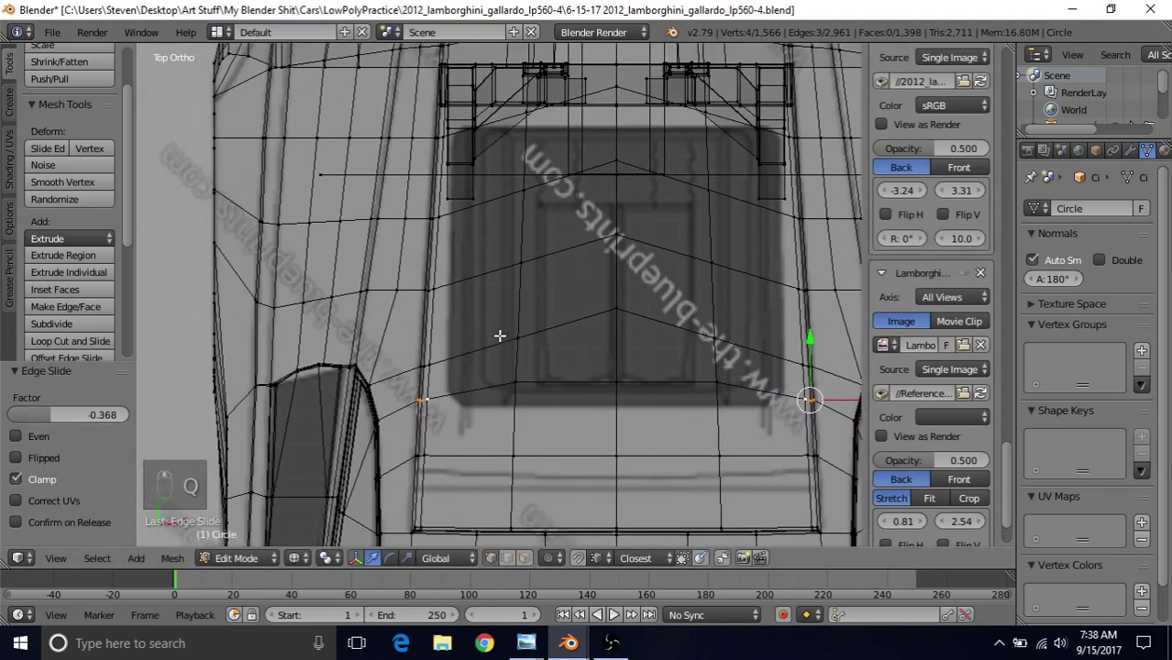
Edge-slide the outer vertices of the third cross row by a factor of 0.332
{"action": "key", "text": "g"}
{"action": "key", "text": "g"}
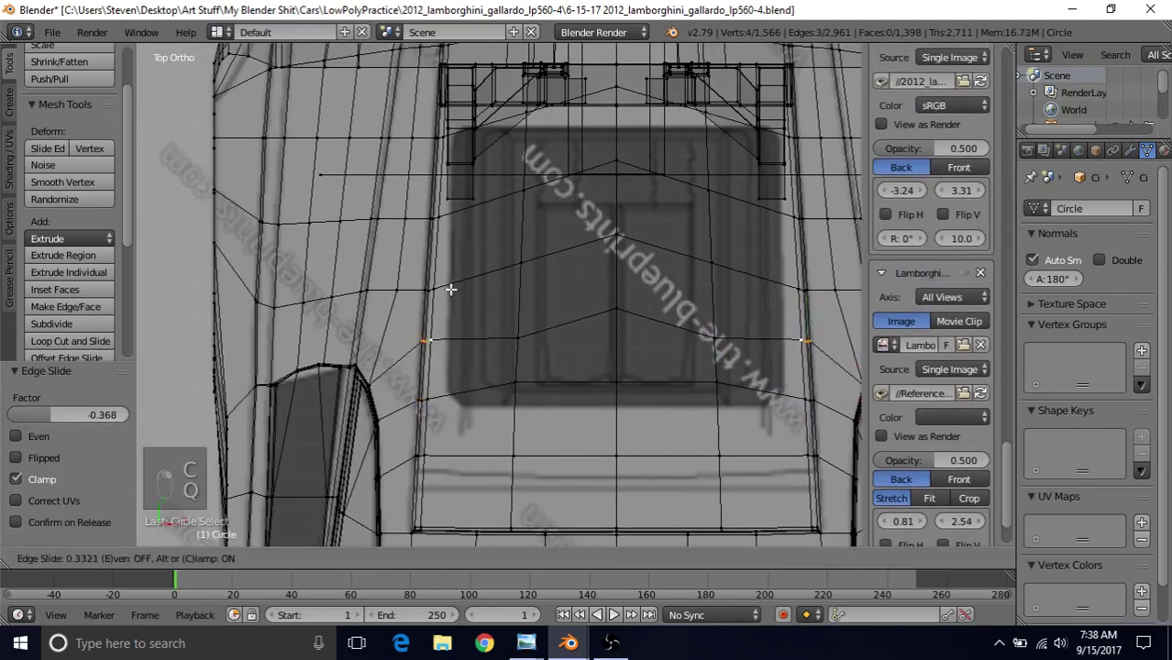
{"action": "left_click", "coordinate": [448, 296]}
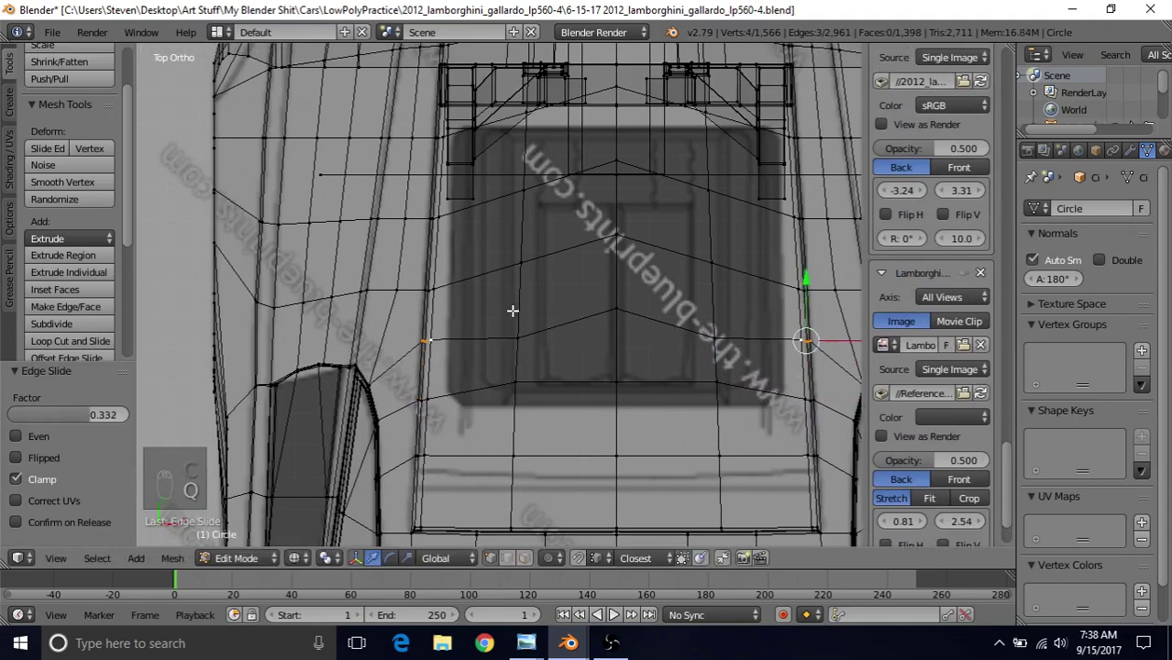
Flatten the middle of the third cross row by moving its centre vertex -0.092 along Y, and shift the middle vertices 0.037 along Y
{"action": "right_click", "coordinate": [622, 277]}
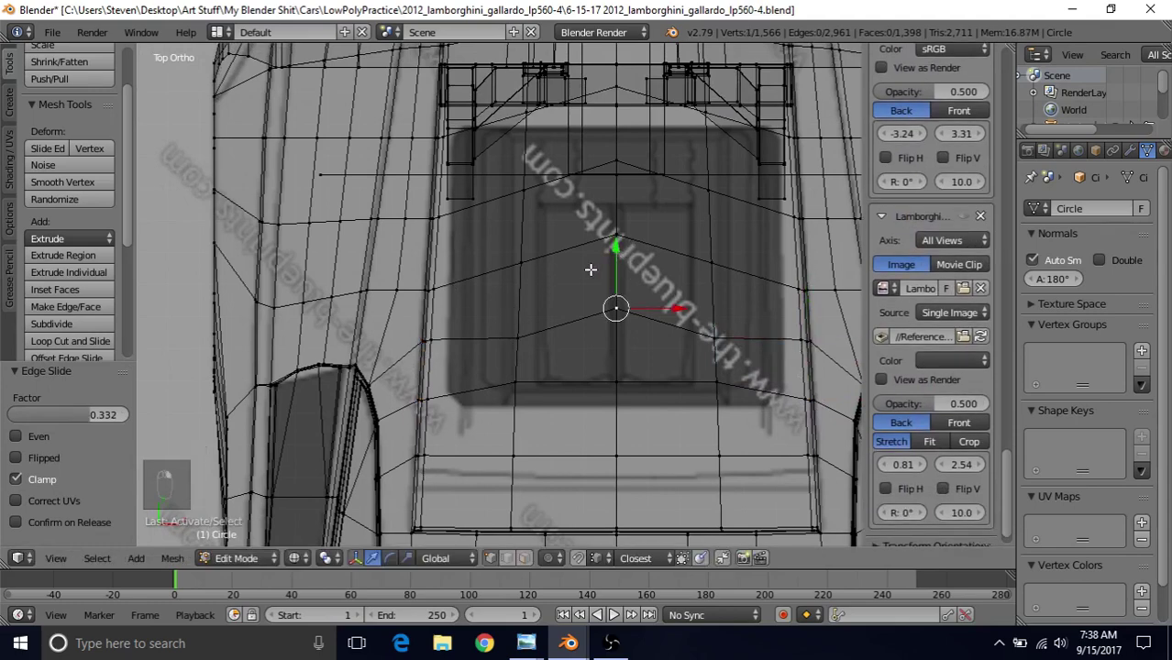
{"action": "left_click_drag", "start_coordinate": [615, 246], "coordinate": [697, 330], "text": "ctrl"}
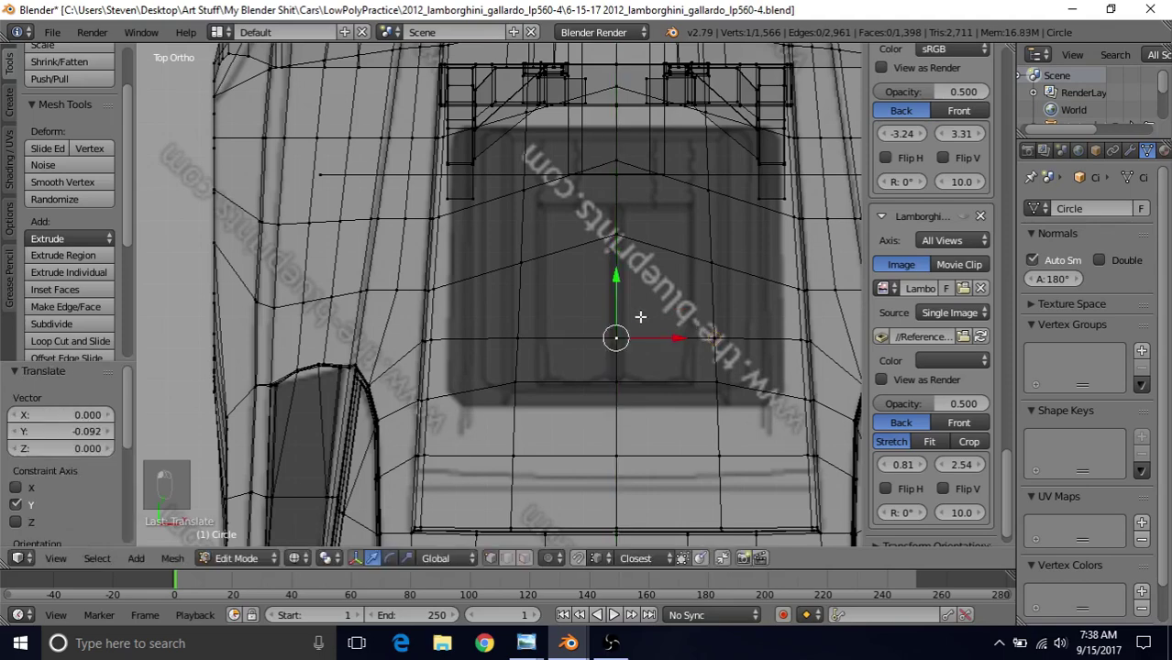
{"action": "right_click", "coordinate": [524, 328], "text": "shift"}
{"action": "key", "text": "g"}
{"action": "key", "text": "y"}
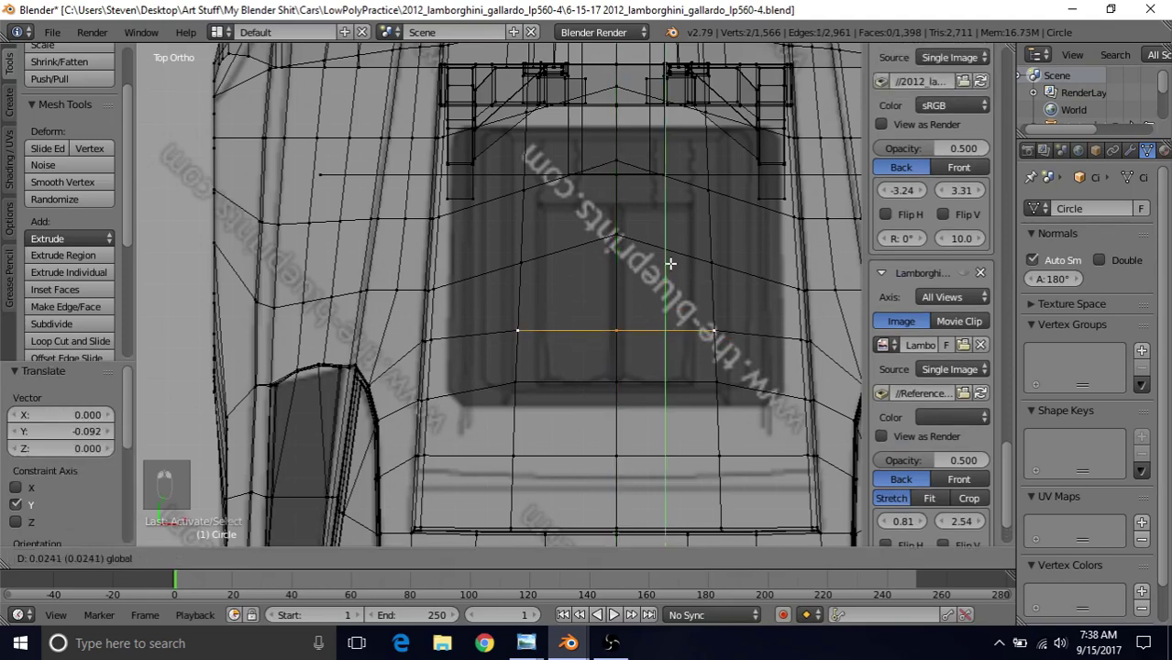
{"action": "left_click", "coordinate": [668, 263]}
Snap the 3D cursor to the centre and move the fourth cross row's centre vertex -0.089 along Y
{"action": "right_click", "coordinate": [614, 234]}
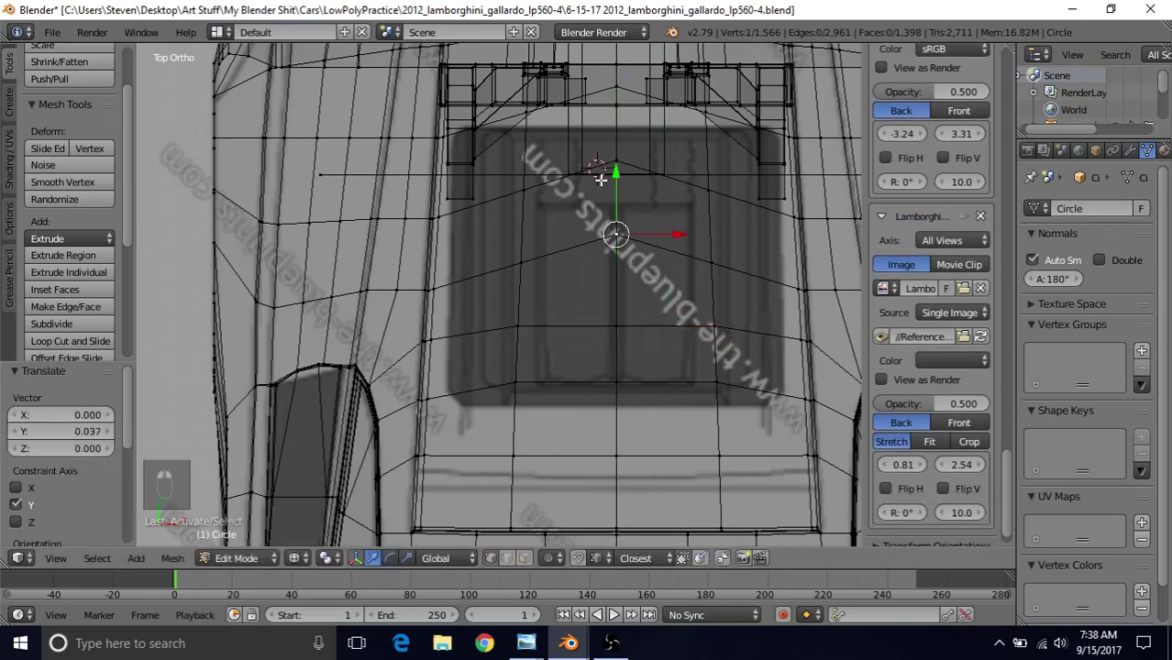
{"action": "key", "text": "shift+s"}
{"action": "left_click", "coordinate": [547, 276]}
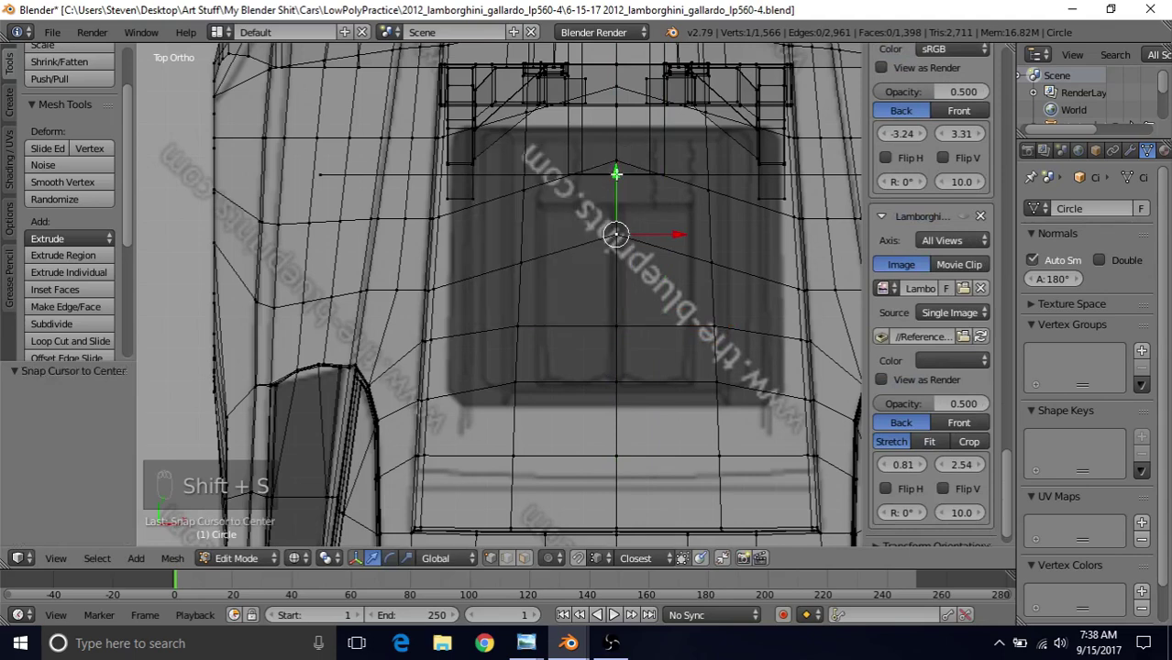
{"action": "left_click_drag", "start_coordinate": [616, 172], "coordinate": [617, 202]}
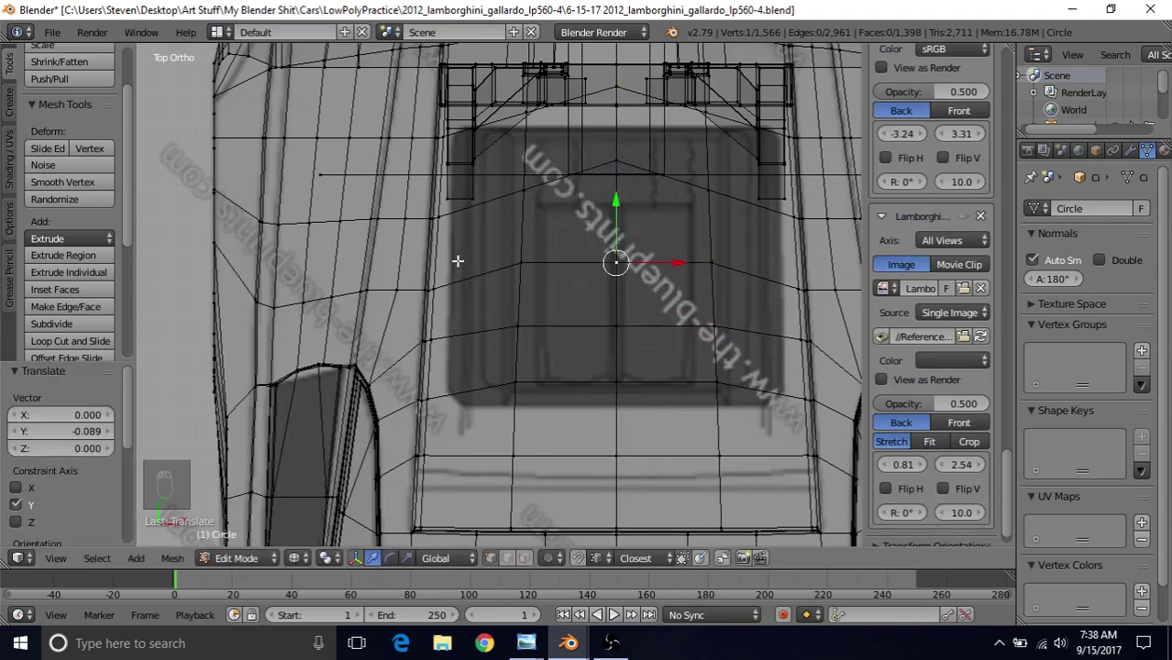
Edge-slide the outer vertices of the fourth cross row by a factor of 0.122 and return to solid shading
{"action": "right_click", "coordinate": [430, 288]}
{"action": "key", "text": "c"}
{"action": "left_click", "coordinate": [430, 286]}
{"action": "right_click", "coordinate": [433, 280]}
{"action": "key", "text": "q"}
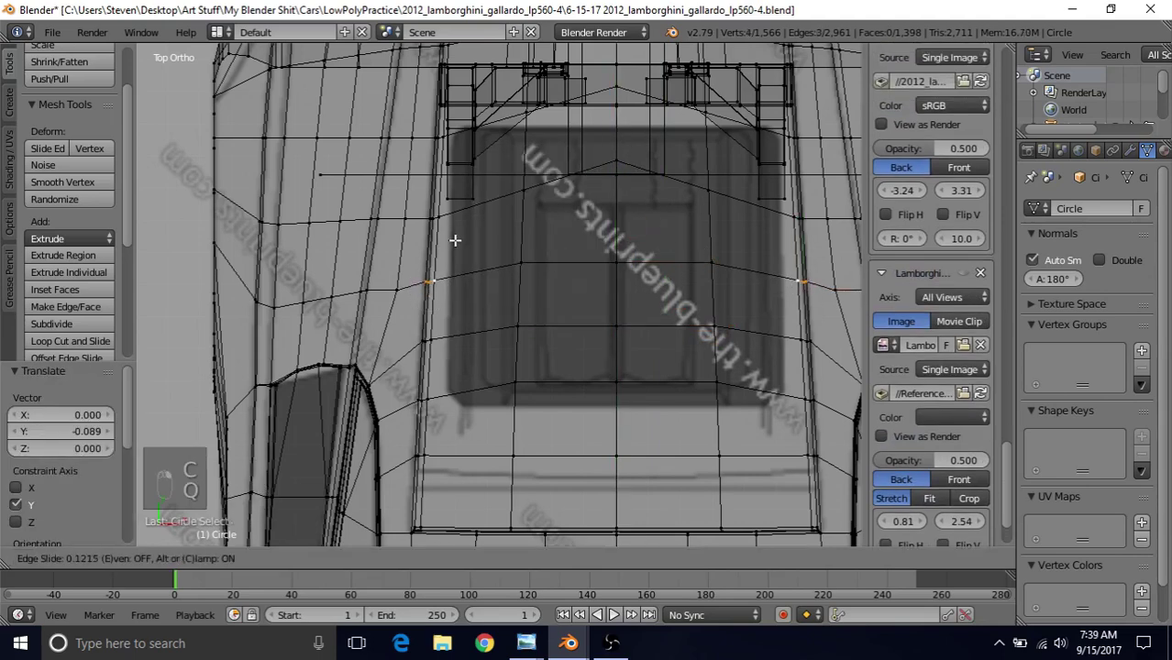
{"action": "left_click", "coordinate": [454, 243]}
{"action": "middle_click_drag", "start_coordinate": [545, 206], "coordinate": [517, 278], "text": "shift"}
{"action": "key", "text": "z"}
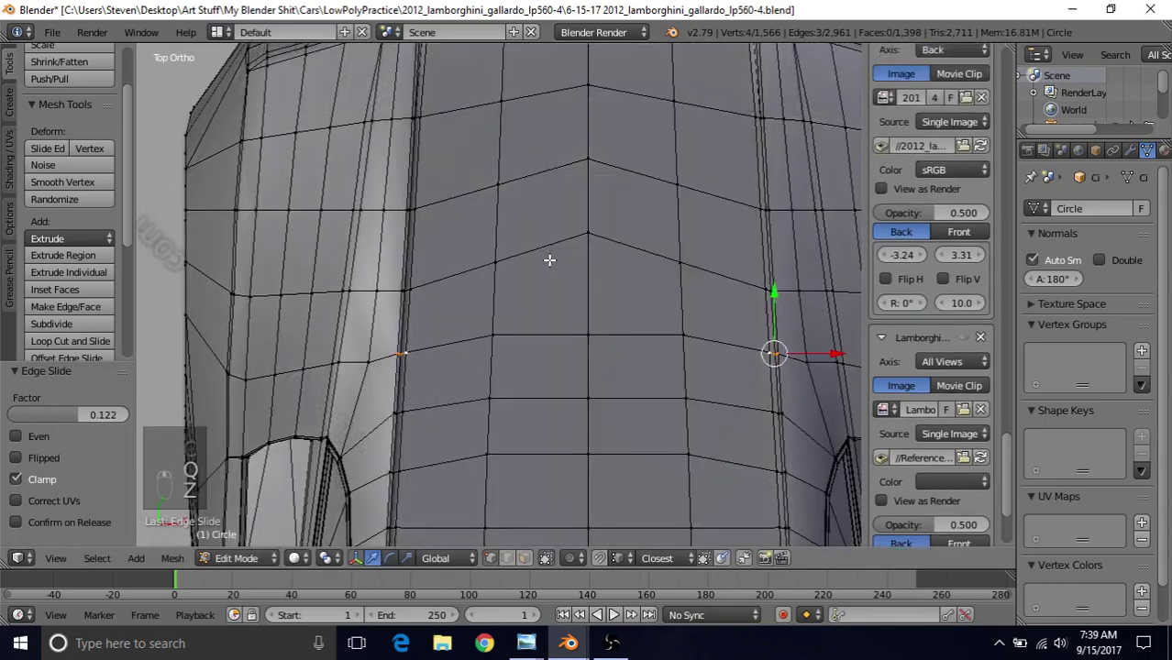
Move the centre vertex of the fifth cross row -0.092 along Y, level with its intermediate vertices
{"action": "right_click", "coordinate": [570, 233]}
{"action": "left_click_drag", "start_coordinate": [584, 170], "coordinate": [678, 261]}
{"action": "key", "text": "z"}
{"action": "key", "text": "z"}
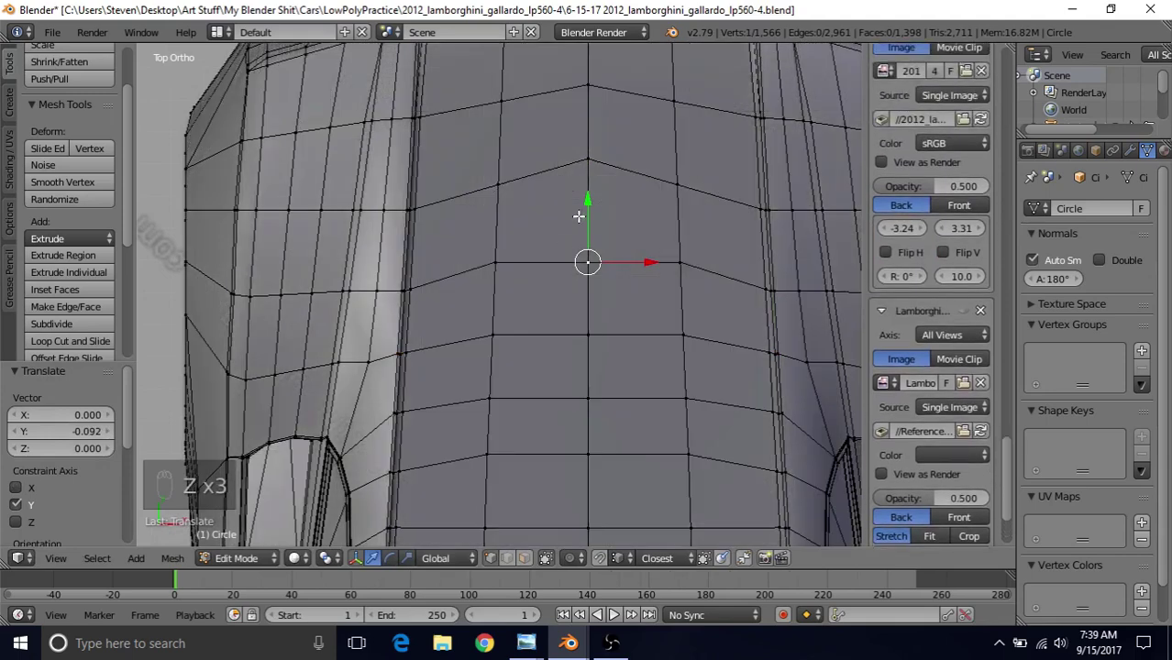
{"action": "left_click_drag", "start_coordinate": [584, 202], "coordinate": [653, 255]}
{"action": "middle_click_drag", "start_coordinate": [513, 229], "coordinate": [497, 286], "text": "shift"}
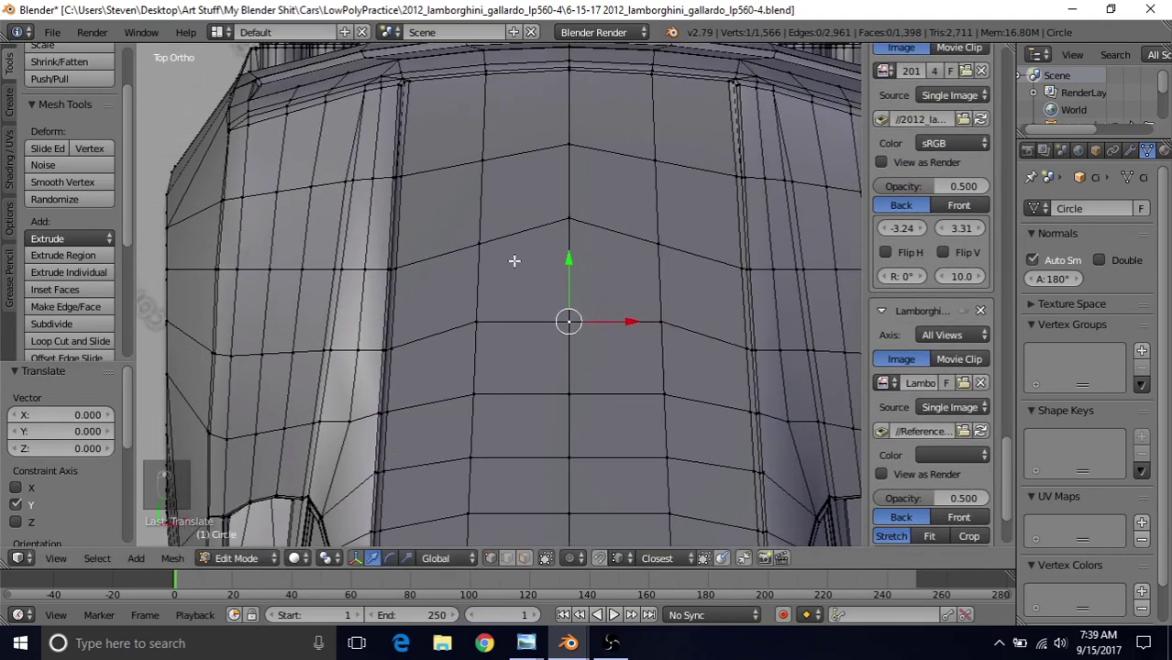
Move the centre vertex of the sixth cross row -0.081 along Y and that of the seventh row -0.043
{"action": "right_click", "coordinate": [576, 196]}
{"action": "left_click_drag", "start_coordinate": [572, 154], "coordinate": [667, 254], "text": "ctrl"}
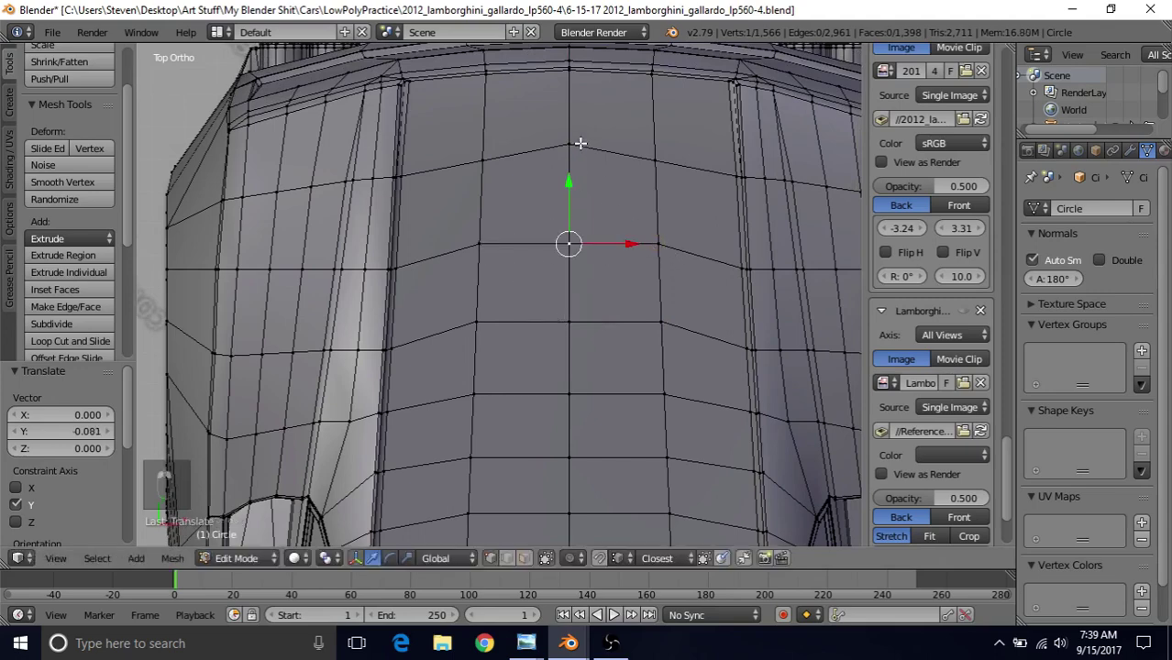
{"action": "right_click", "coordinate": [579, 144]}
{"action": "left_click_drag", "start_coordinate": [569, 97], "coordinate": [492, 145]}
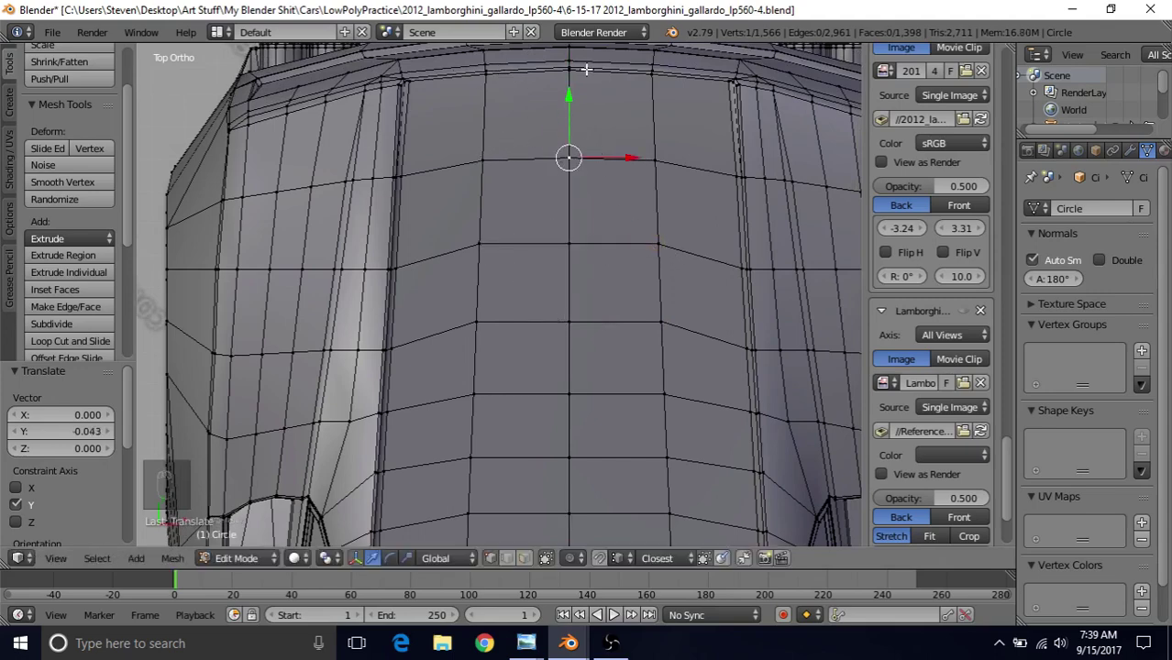
Give the sixth and fifth cross rows a slight curve by moving their centre vertices 0.019 and 0.016 along Y
{"action": "right_click", "coordinate": [567, 229]}
{"action": "left_click_drag", "start_coordinate": [571, 180], "coordinate": [568, 196]}
{"action": "right_click", "coordinate": [572, 295]}
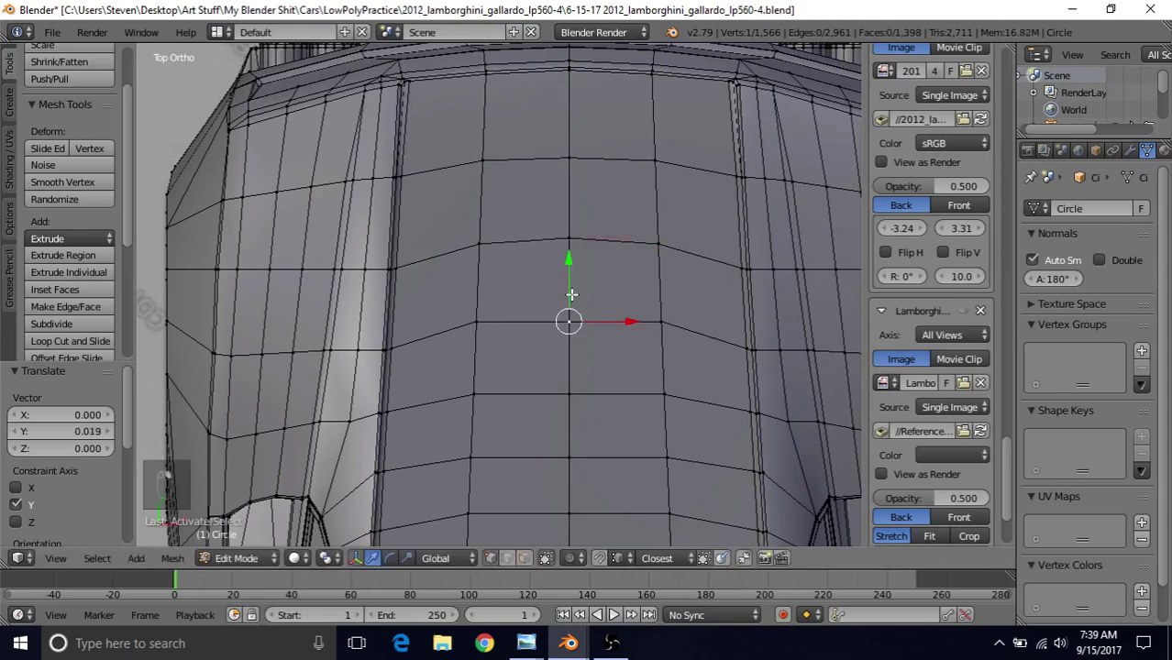
{"action": "left_click_drag", "start_coordinate": [569, 264], "coordinate": [565, 254]}
{"action": "scroll", "coordinate": [527, 376], "scroll_direction": "down", "scroll_amount": 1}
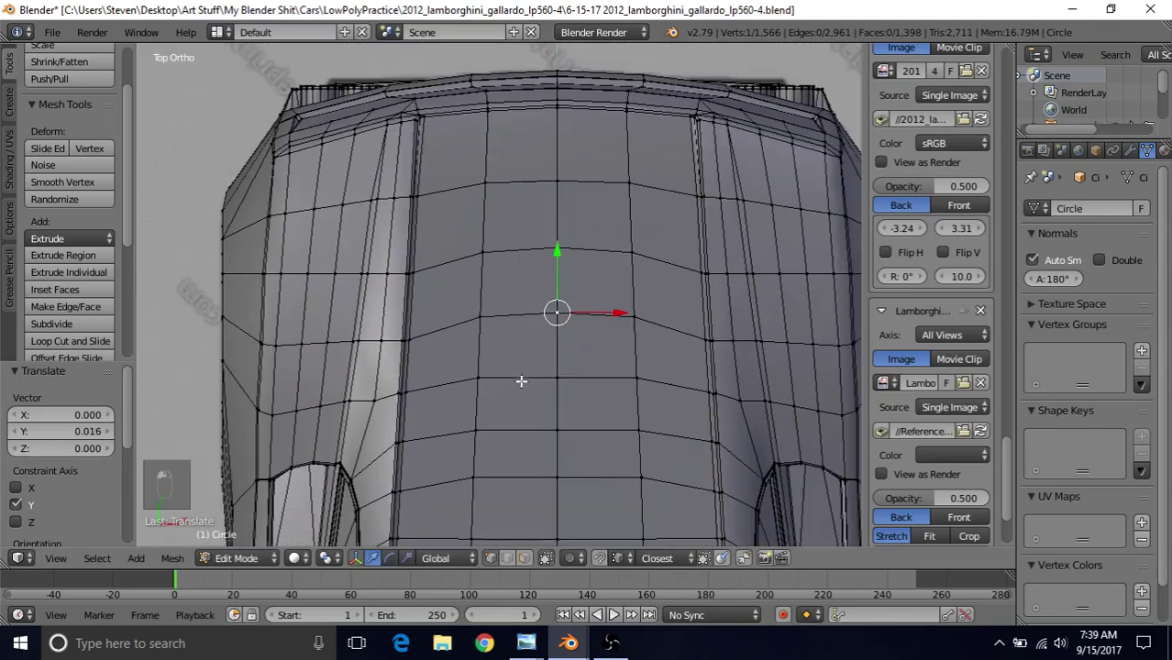
{"action": "middle_click_drag", "start_coordinate": [522, 384], "coordinate": [570, 277], "text": "shift"}
Edge-slide the middle vertices of the second cross row by a factor of 0.095 and check the rows against the blueprint
{"action": "right_click", "coordinate": [516, 373]}
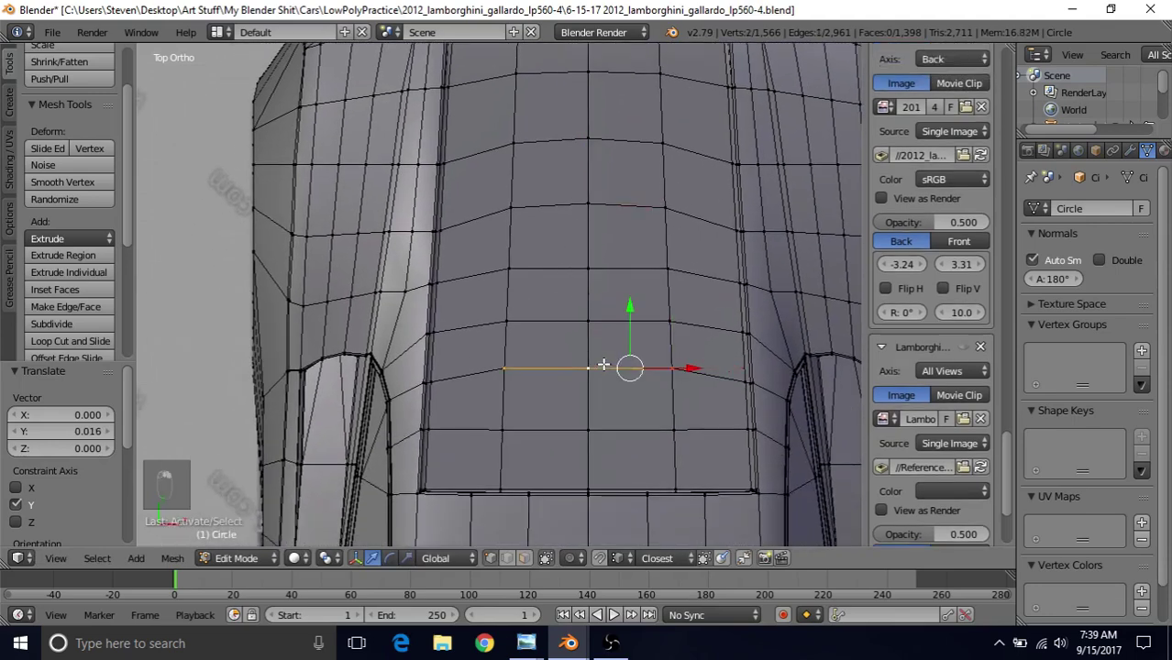
{"action": "key", "text": "q"}
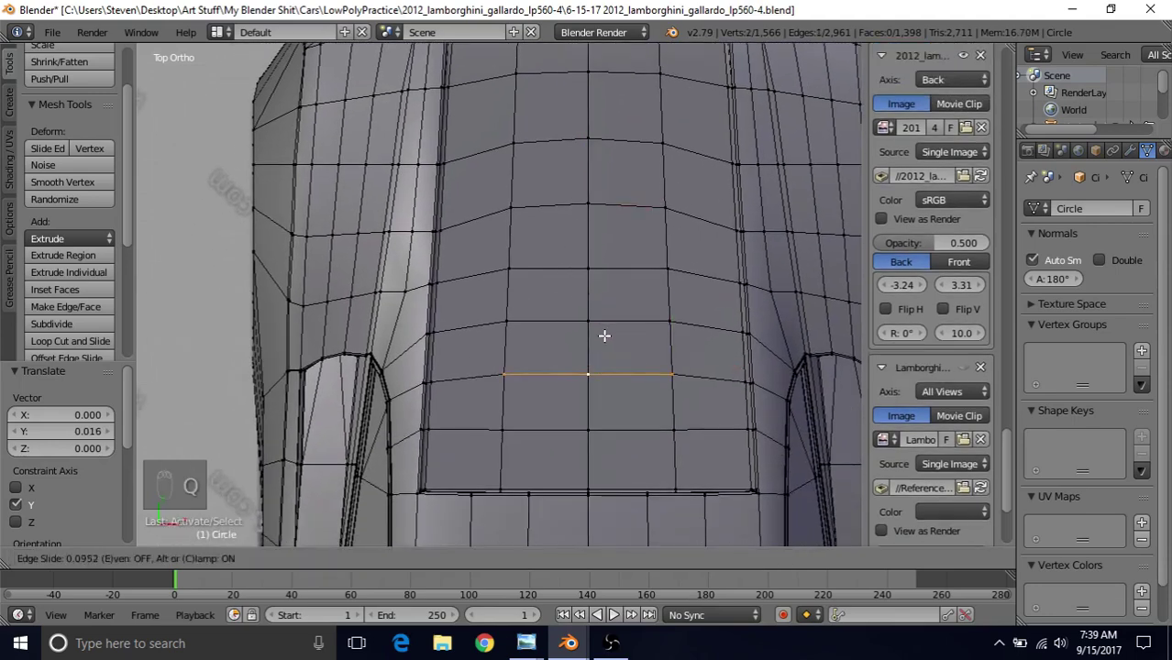
{"action": "left_click", "coordinate": [604, 335]}
{"action": "middle_click_drag", "start_coordinate": [566, 179], "coordinate": [526, 254], "text": "shift"}
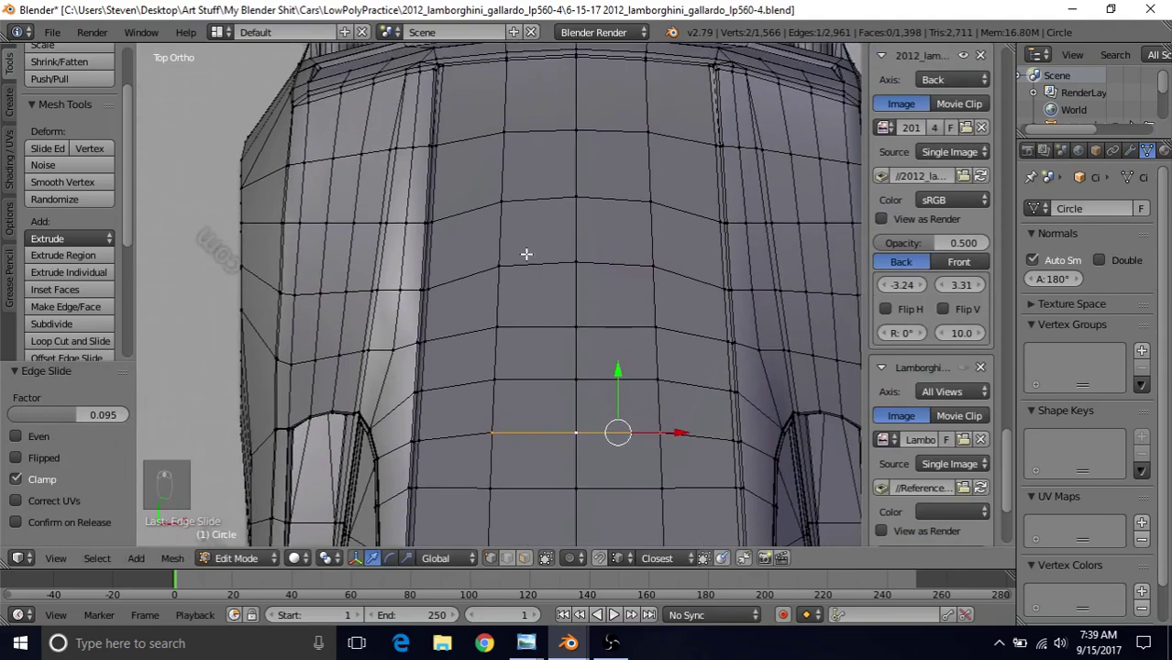
{"action": "key", "text": "z"}
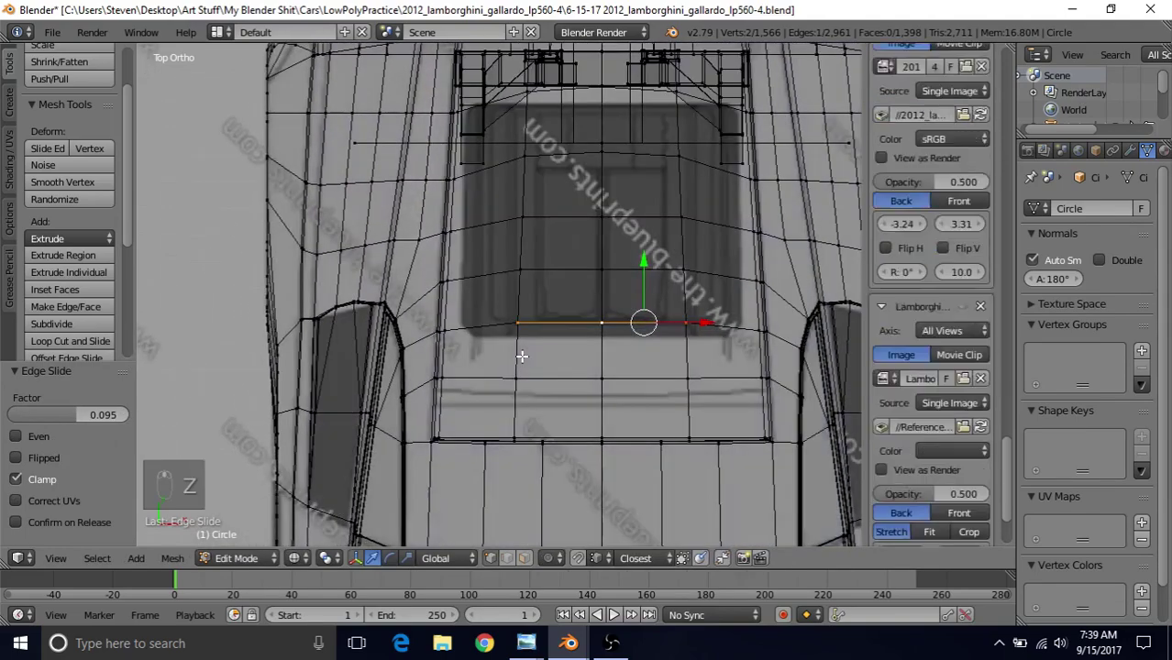
{"action": "key", "text": "z"}
Select the double edge at the base of the recess's end wall, move it along Y onto the blueprint's panel line, and shift it -0.009 along X
{"action": "mouse_move", "coordinate": [534, 291]}
{"action": "middle_mouse_down"}
{"action": "mouse_move", "coordinate": [737, 252]}
{"action": "mouse_move", "coordinate": [627, 265]}
{"action": "middle_mouse_up"}
{"action": "middle_click_drag", "start_coordinate": [439, 213], "coordinate": [456, 349], "text": "shift"}
{"action": "middle_click_drag", "start_coordinate": [504, 224], "coordinate": [559, 215]}
{"action": "scroll", "coordinate": [501, 280], "scroll_direction": "up", "scroll_amount": 2}
{"action": "middle_click_drag", "start_coordinate": [425, 285], "coordinate": [389, 224]}
{"action": "right_click", "coordinate": [262, 210]}
{"action": "key", "text": "c"}
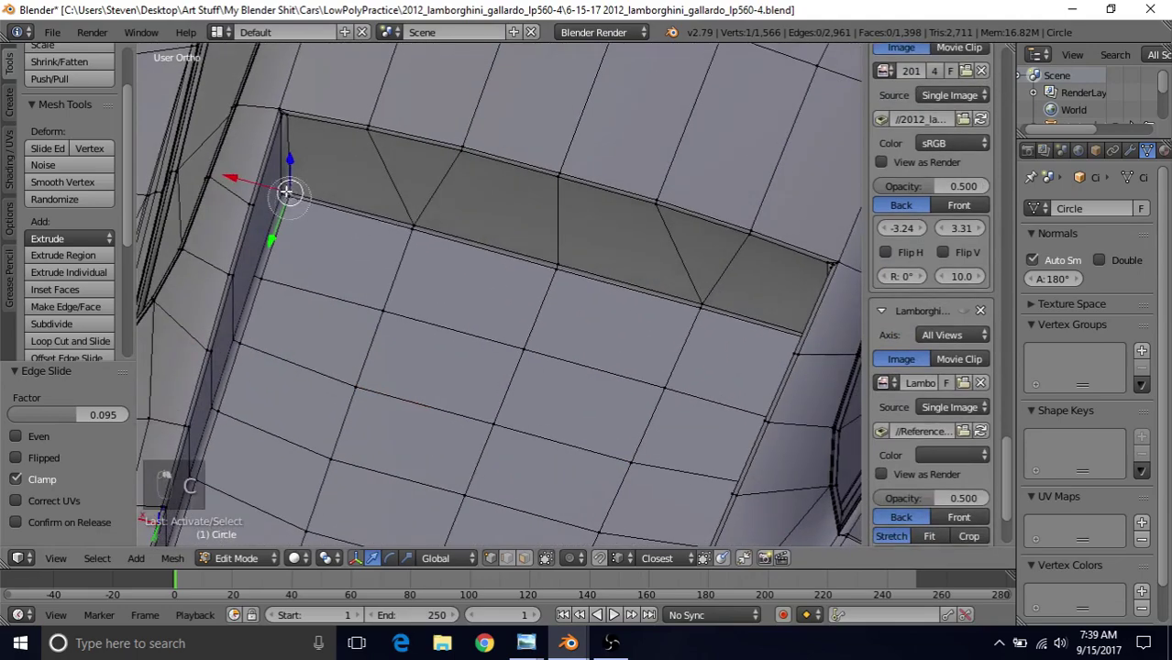
{"action": "left_click", "coordinate": [285, 195]}
{"action": "left_click_drag", "start_coordinate": [285, 194], "coordinate": [572, 273]}
{"action": "right_click", "coordinate": [572, 274]}
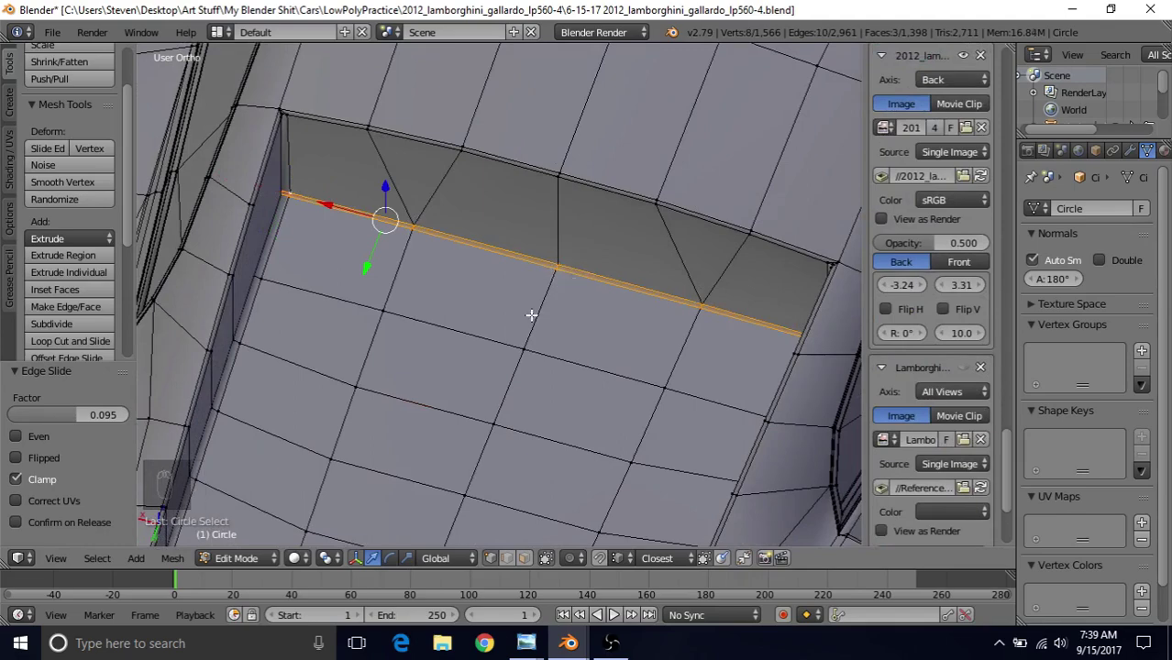
{"action": "key", "text": "KP_7"}
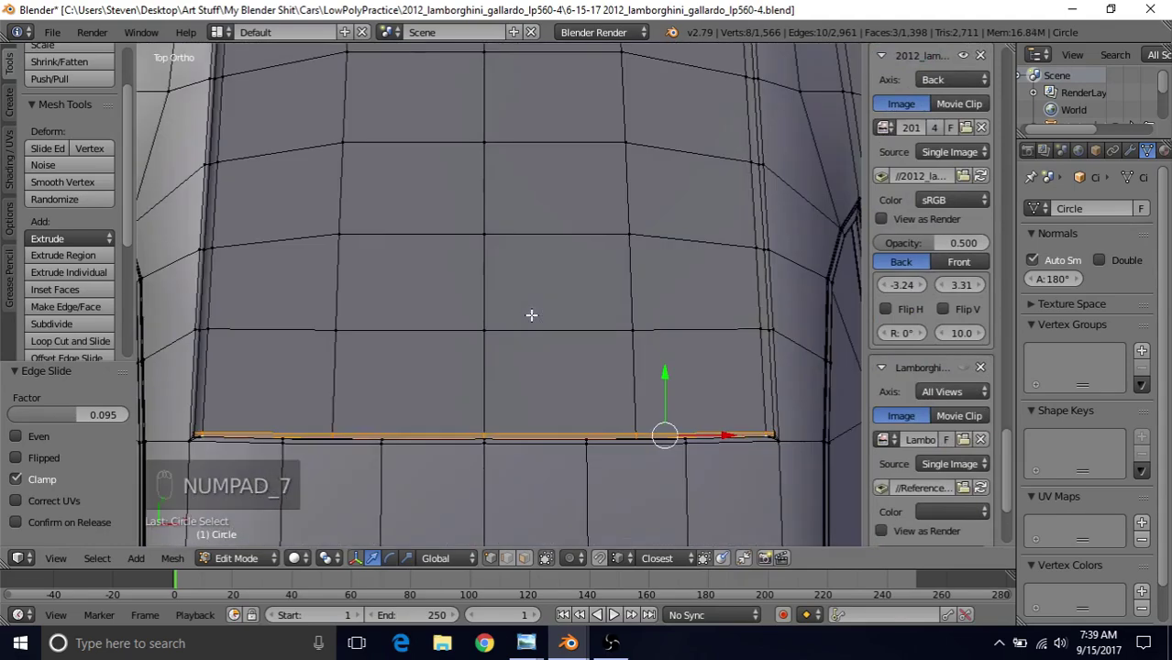
{"action": "key", "text": "z"}
{"action": "middle_click_drag", "start_coordinate": [556, 296], "coordinate": [642, 275], "text": "shift"}
{"action": "left_click_drag", "start_coordinate": [751, 359], "coordinate": [747, 271]}
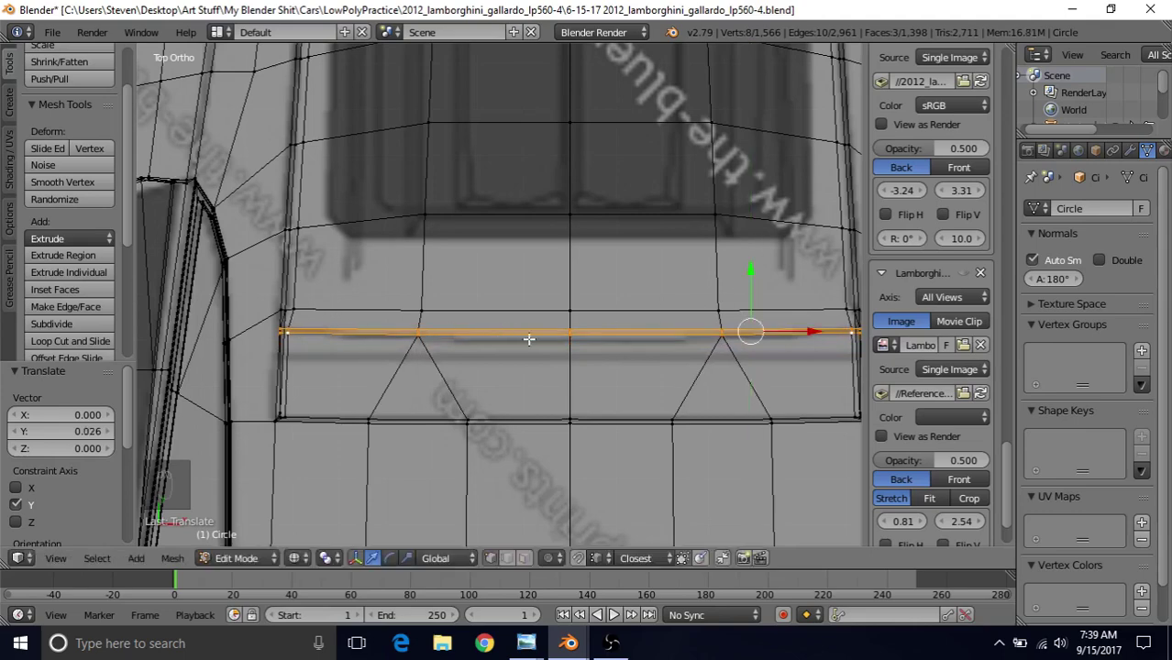
{"action": "left_click_drag", "start_coordinate": [816, 334], "coordinate": [803, 329]}
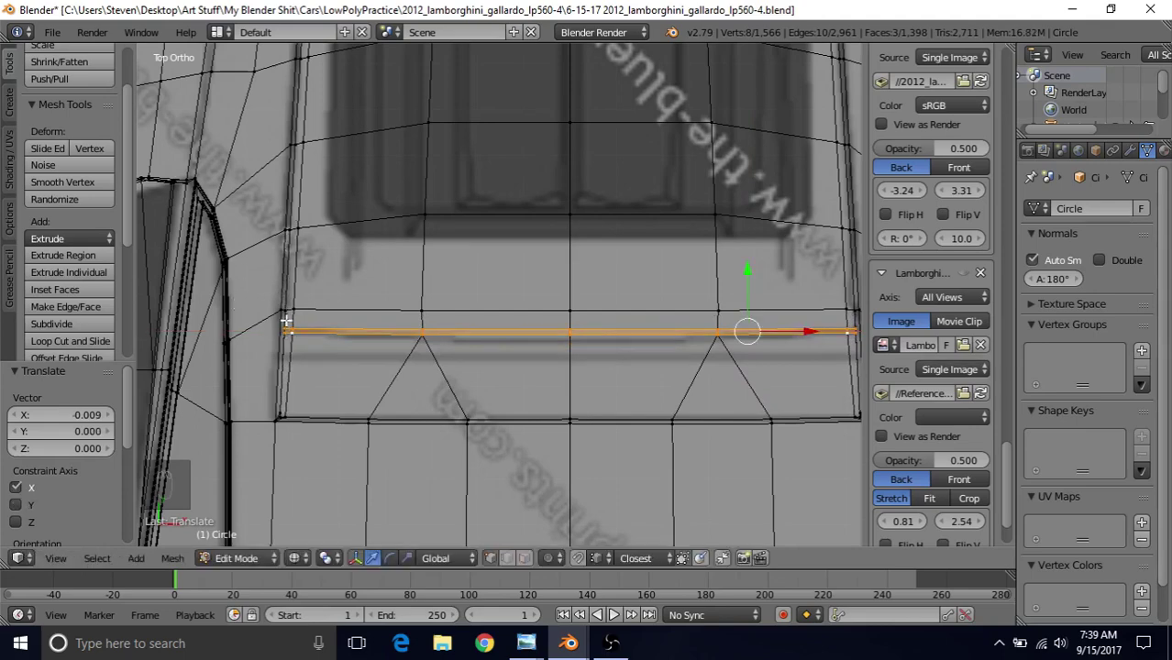
Move the centre vertices of the double edge at the base of the recess's end wall -0.012 along Y
{"action": "scroll", "coordinate": [506, 248], "scroll_direction": "up", "scroll_amount": 1}
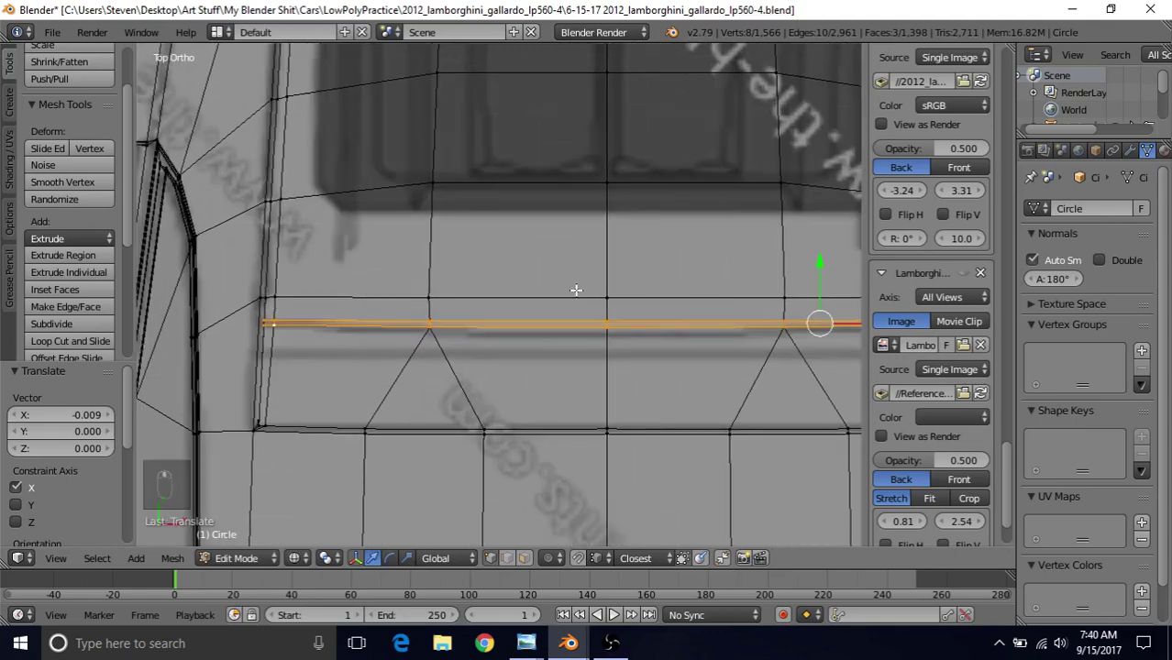
{"action": "right_click", "coordinate": [614, 324]}
{"action": "key", "text": "g"}
{"action": "key", "text": "y"}
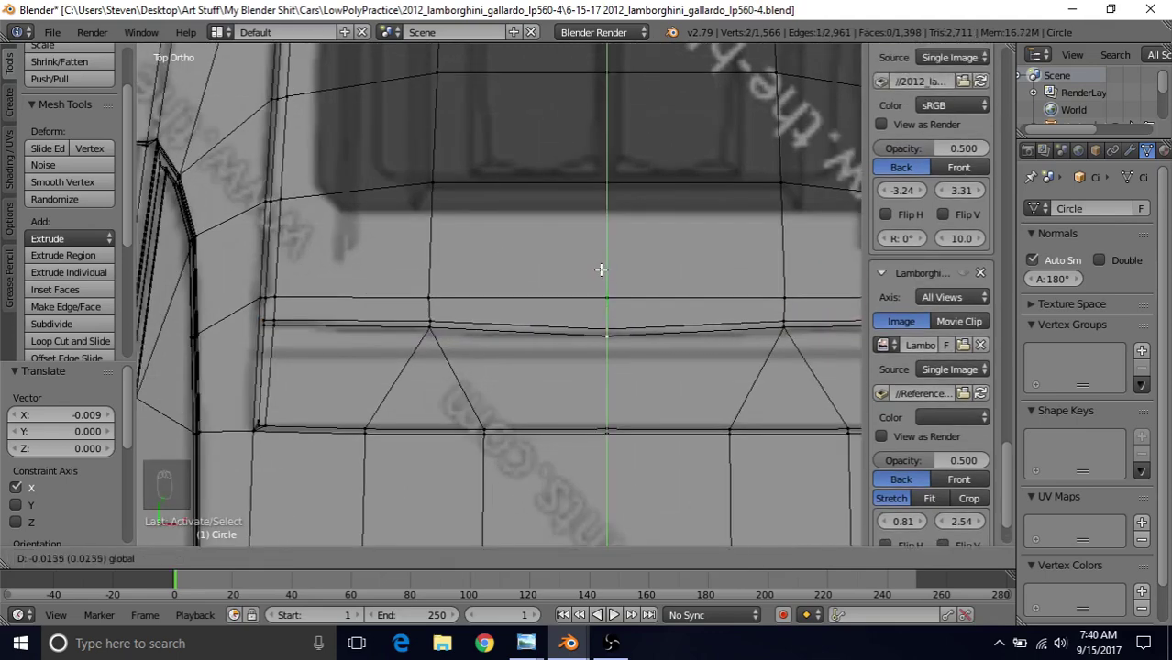
{"action": "left_click", "coordinate": [600, 269]}
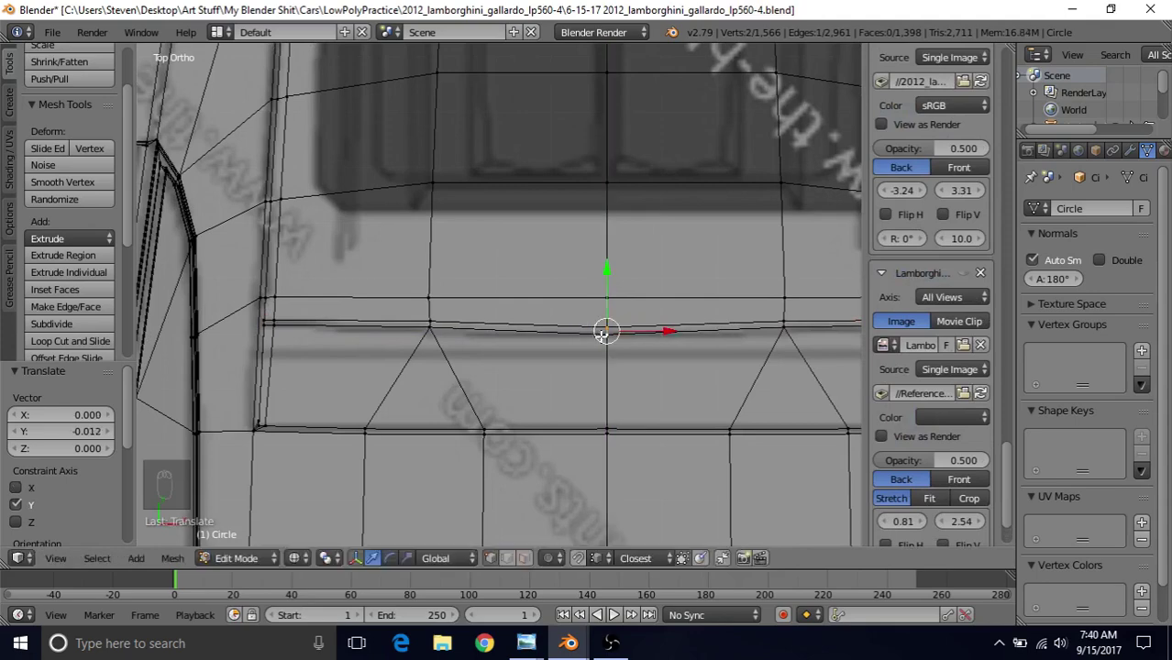
Move the double edge's vertices between its centre and side wall -0.009 along Y to even out the curve
{"action": "right_click", "coordinate": [429, 327]}
{"action": "right_click", "coordinate": [429, 321], "text": "shift"}
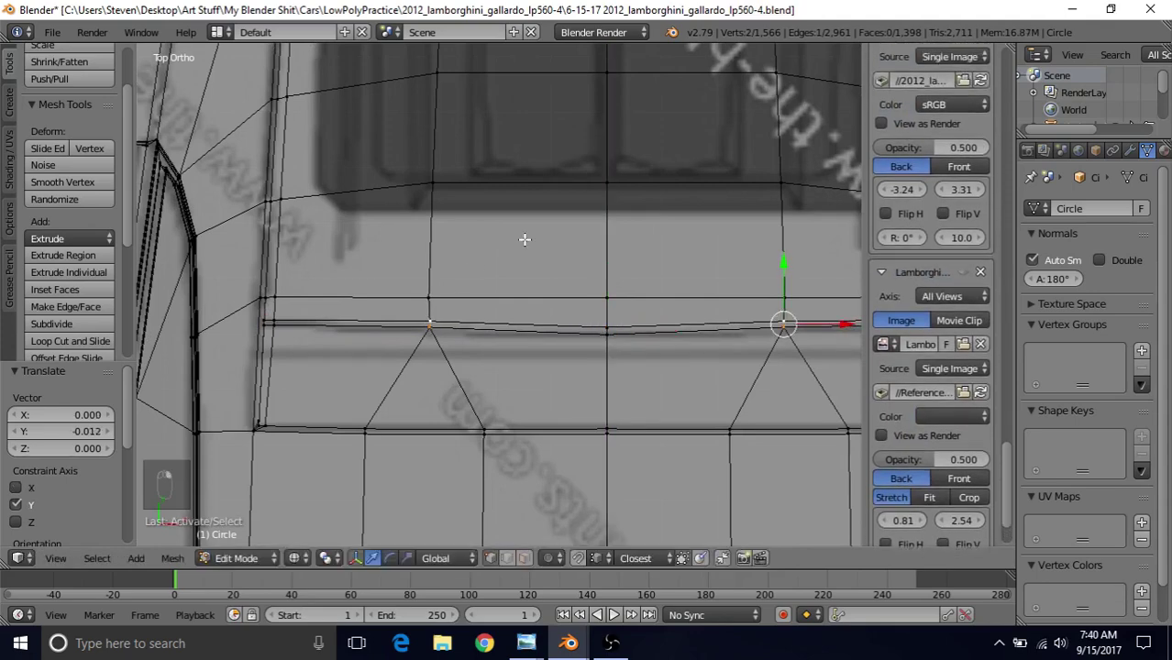
{"action": "left_click_drag", "start_coordinate": [786, 263], "coordinate": [787, 269]}
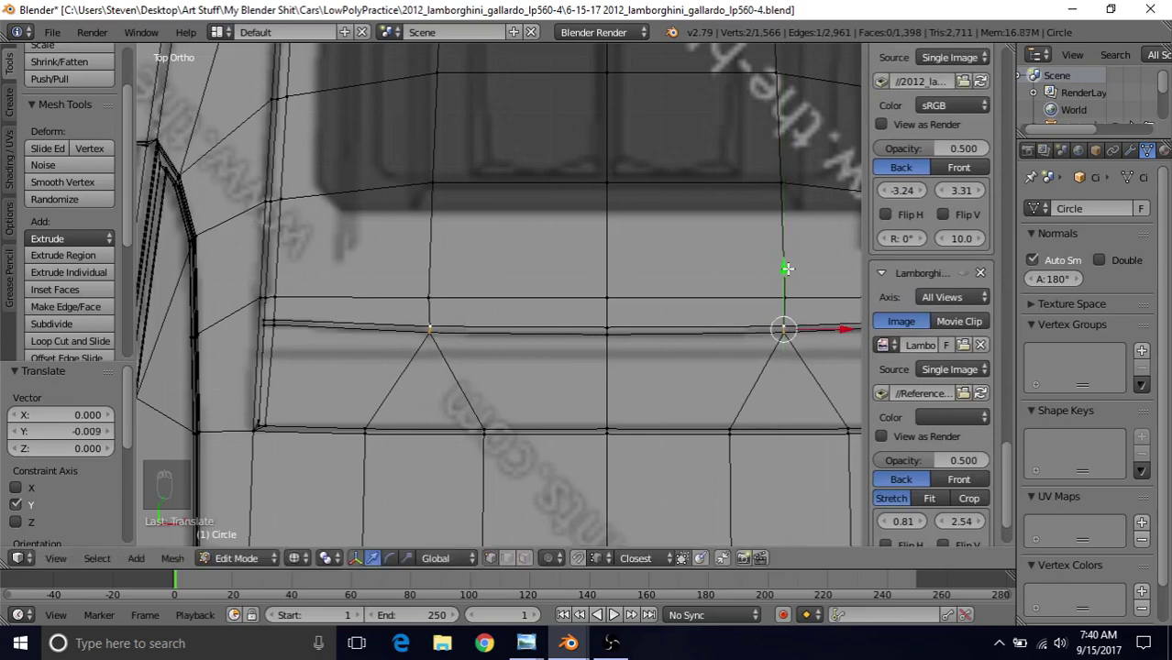
{"action": "right_click", "coordinate": [425, 317], "text": "shift"}
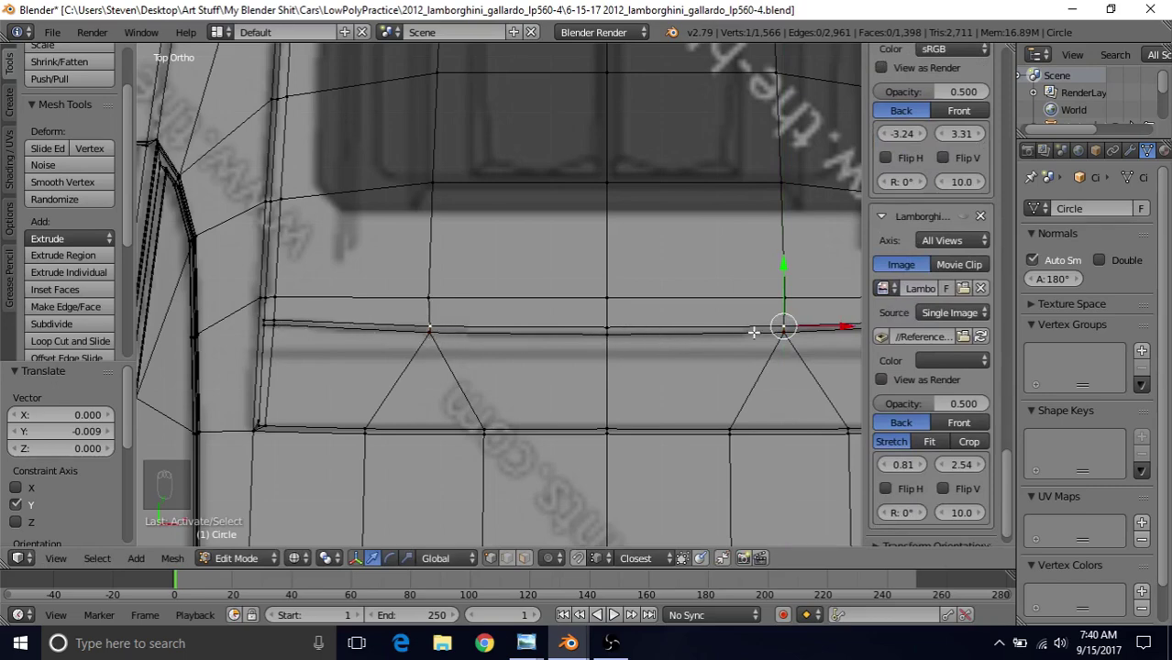
Examine the shaded rear deck recess and compare its end wall with the Lamborghini_Gallardo_LP560-4_back1 reference photo
{"action": "scroll", "coordinate": [657, 399], "scroll_direction": "down", "scroll_amount": 2}
{"action": "mouse_move", "coordinate": [513, 325]}
{"action": "middle_mouse_down", "text": "shift"}
{"action": "mouse_move", "coordinate": [506, 350]}
{"action": "mouse_move", "coordinate": [551, 233]}
{"action": "mouse_move", "coordinate": [827, 215]}
{"action": "mouse_move", "coordinate": [620, 238]}
{"action": "mouse_move", "coordinate": [549, 309]}
{"action": "mouse_move", "coordinate": [570, 282]}
{"action": "middle_mouse_up", "text": "shift"}
{"action": "key", "text": "z"}
{"action": "key", "text": "Tab"}
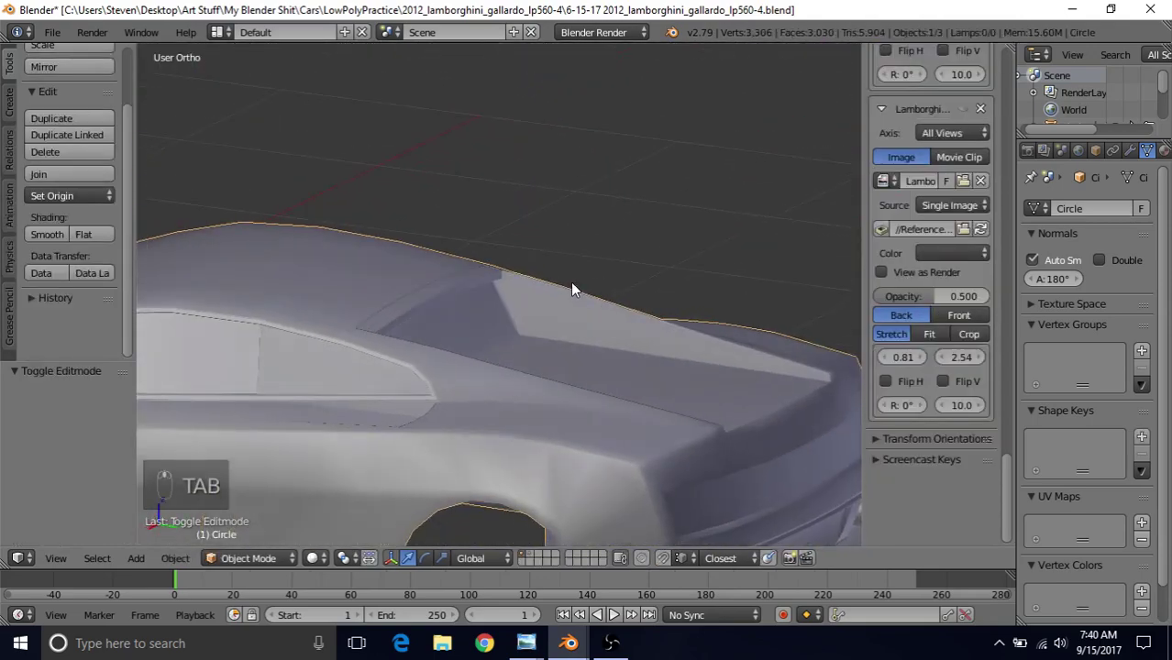
{"action": "mouse_move", "coordinate": [525, 642]}
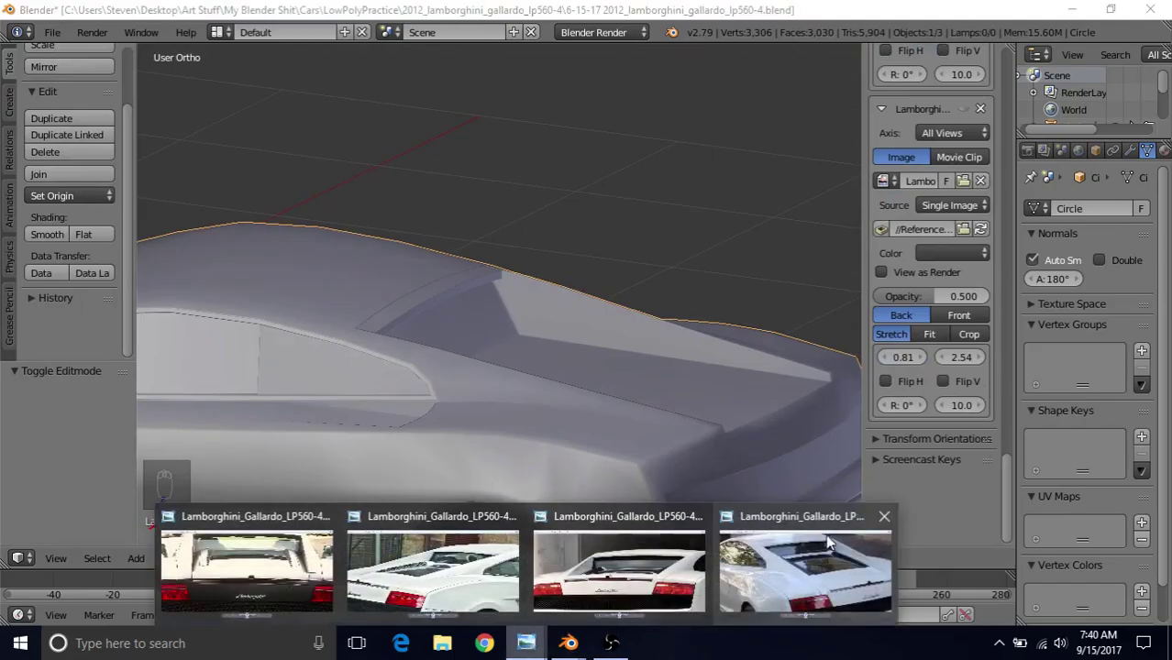
{"action": "left_click", "coordinate": [812, 559]}
{"action": "mouse_move", "coordinate": [567, 642]}
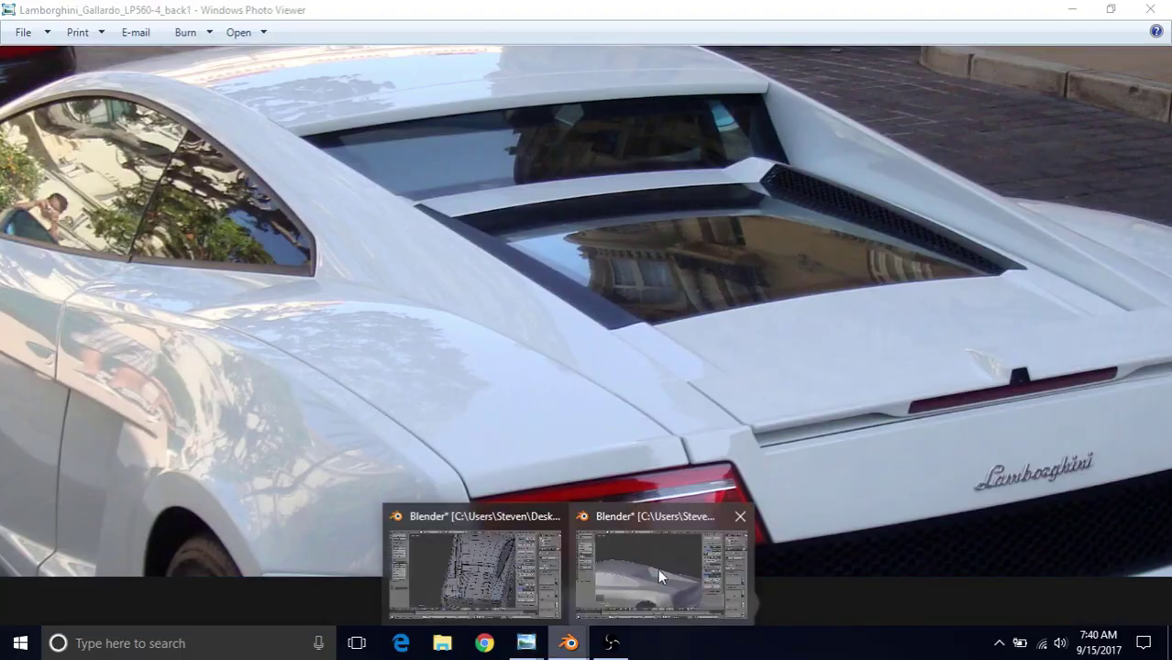
{"action": "left_click", "coordinate": [657, 568]}
{"action": "middle_click_drag", "start_coordinate": [431, 258], "coordinate": [342, 313]}
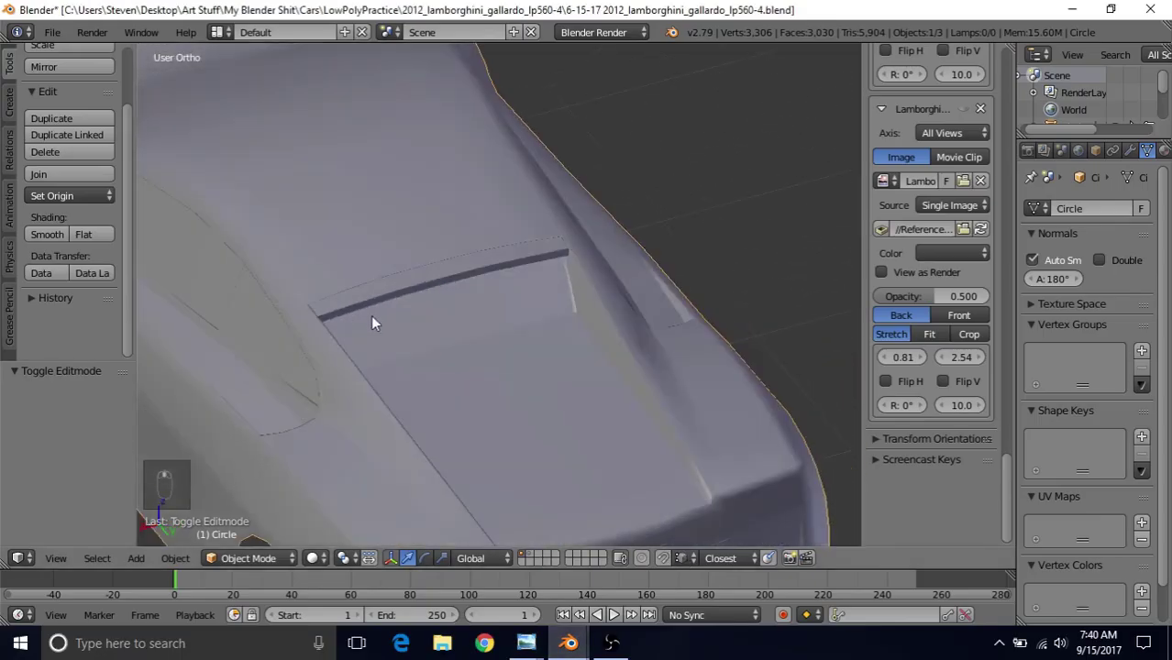
{"action": "scroll", "coordinate": [370, 314], "scroll_direction": "up", "scroll_amount": 2}
Vertex-slide the upper vertex of the double edge at the end wall's base corner towards the side wall by a factor of 0.845
{"action": "key", "text": "Tab"}
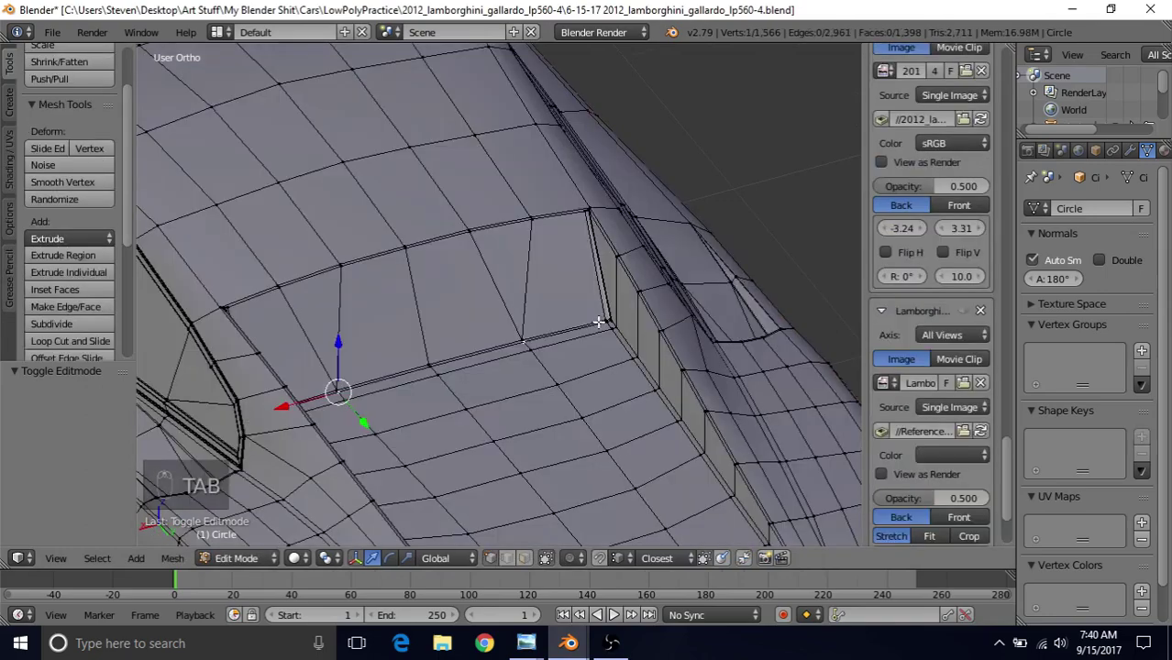
{"action": "middle_click_drag", "start_coordinate": [577, 329], "coordinate": [542, 337]}
{"action": "scroll", "coordinate": [450, 351], "scroll_direction": "up", "scroll_amount": 3}
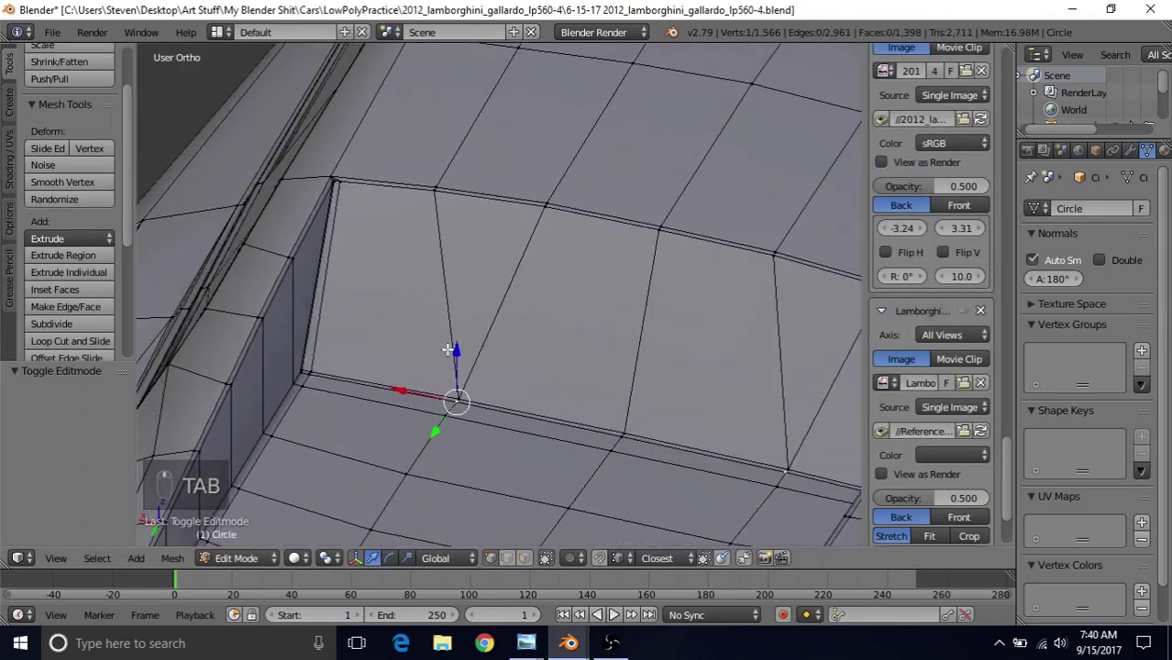
{"action": "middle_click_drag", "start_coordinate": [450, 350], "coordinate": [578, 295], "text": "shift"}
{"action": "scroll", "coordinate": [474, 337], "scroll_direction": "up", "scroll_amount": 3}
{"action": "middle_click_drag", "start_coordinate": [401, 318], "coordinate": [473, 332], "text": "shift"}
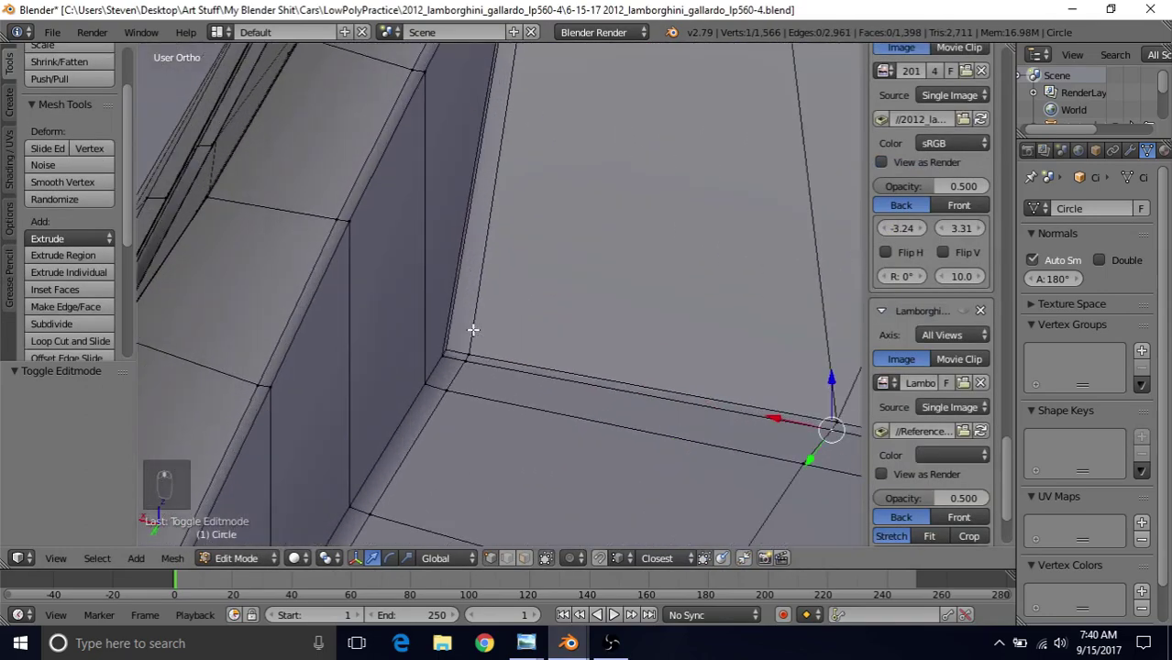
{"action": "right_click", "coordinate": [468, 343]}
{"action": "scroll", "coordinate": [474, 349], "scroll_direction": "up", "scroll_amount": 4}
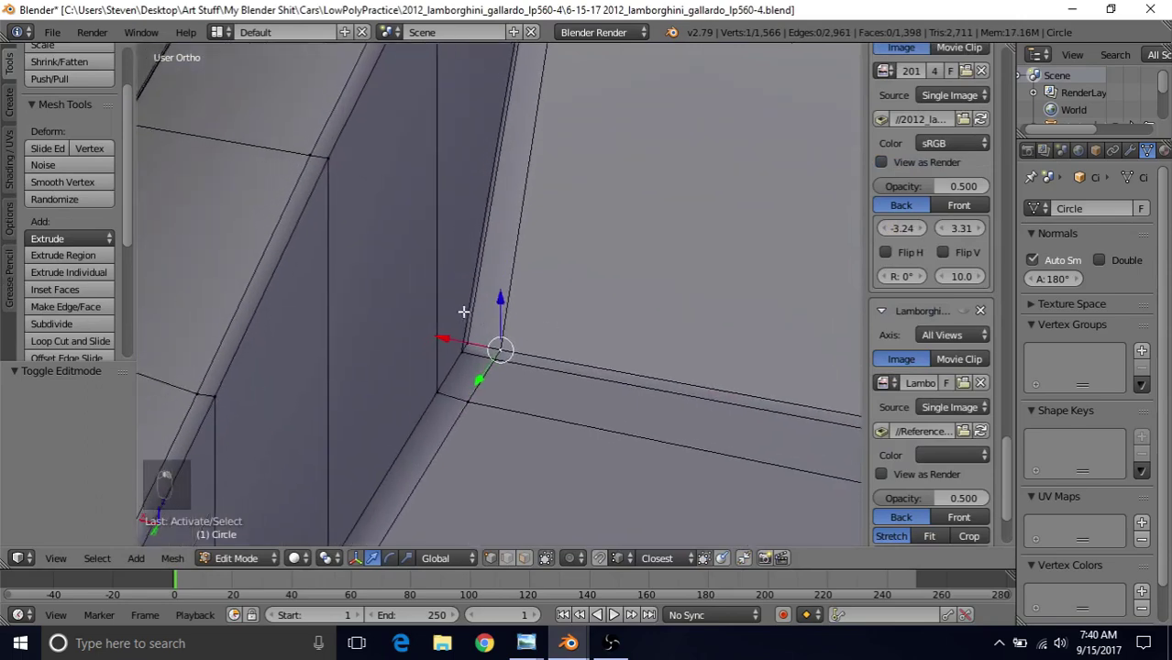
{"action": "key", "text": "g"}
{"action": "key", "text": "g"}
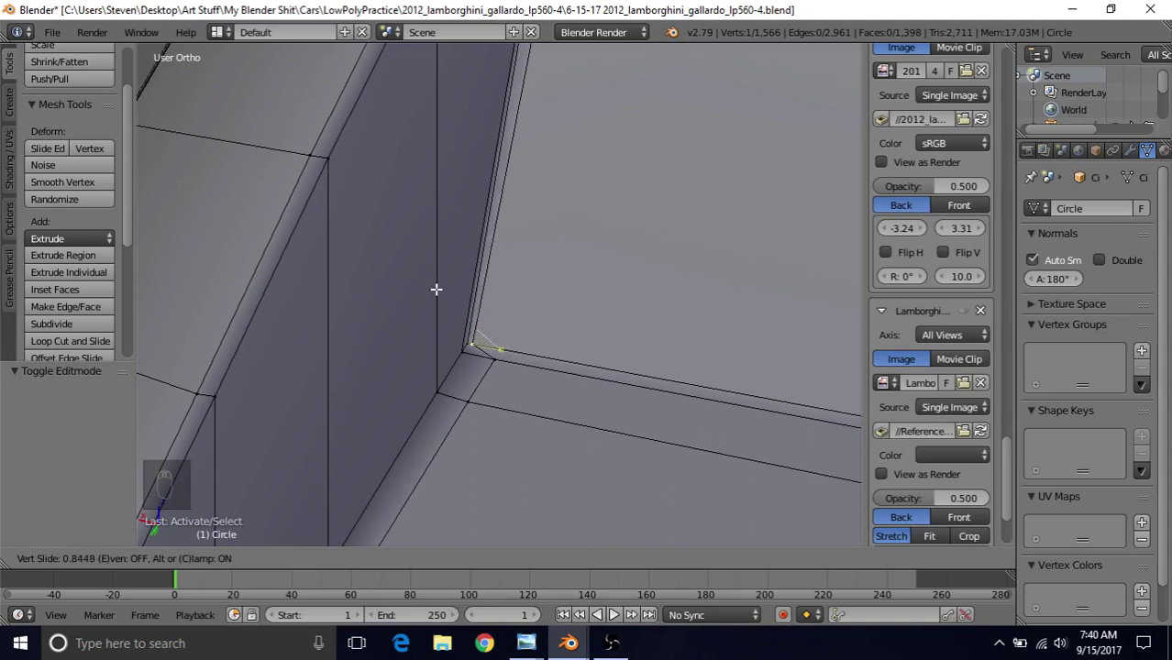
{"action": "left_click", "coordinate": [435, 285]}
Vertex-slide the lower vertex at the same base corner towards the side wall by 0.670, and fine-tune it with a 0.078 slide
{"action": "key", "text": "g"}
{"action": "key", "text": "g"}
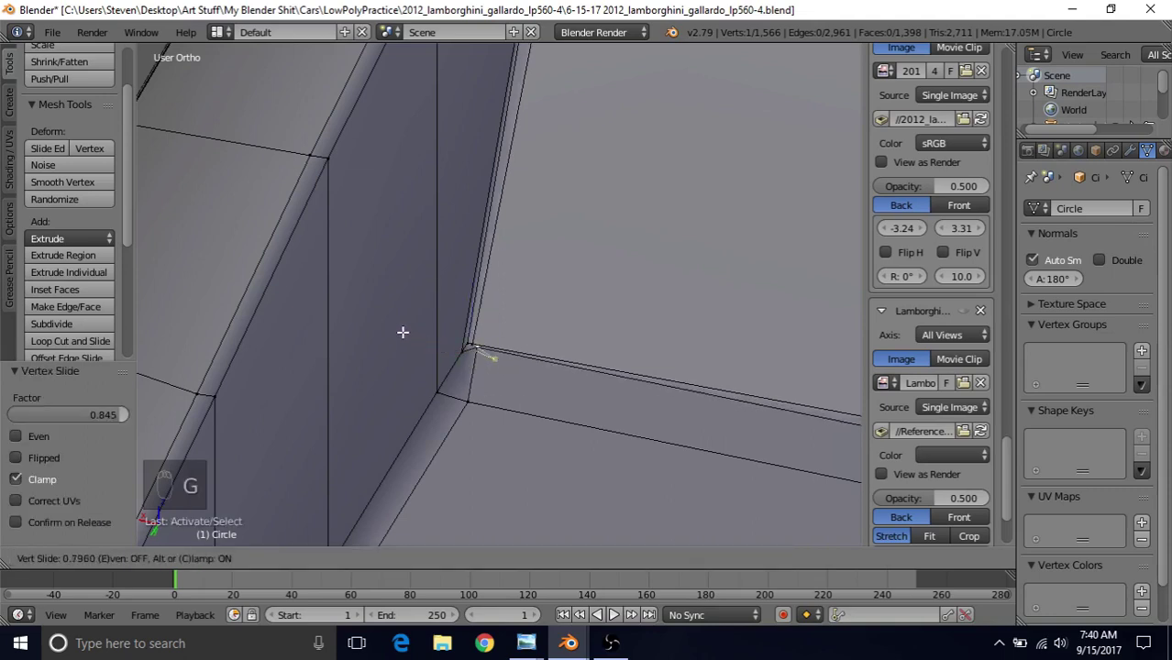
{"action": "left_click", "coordinate": [400, 335]}
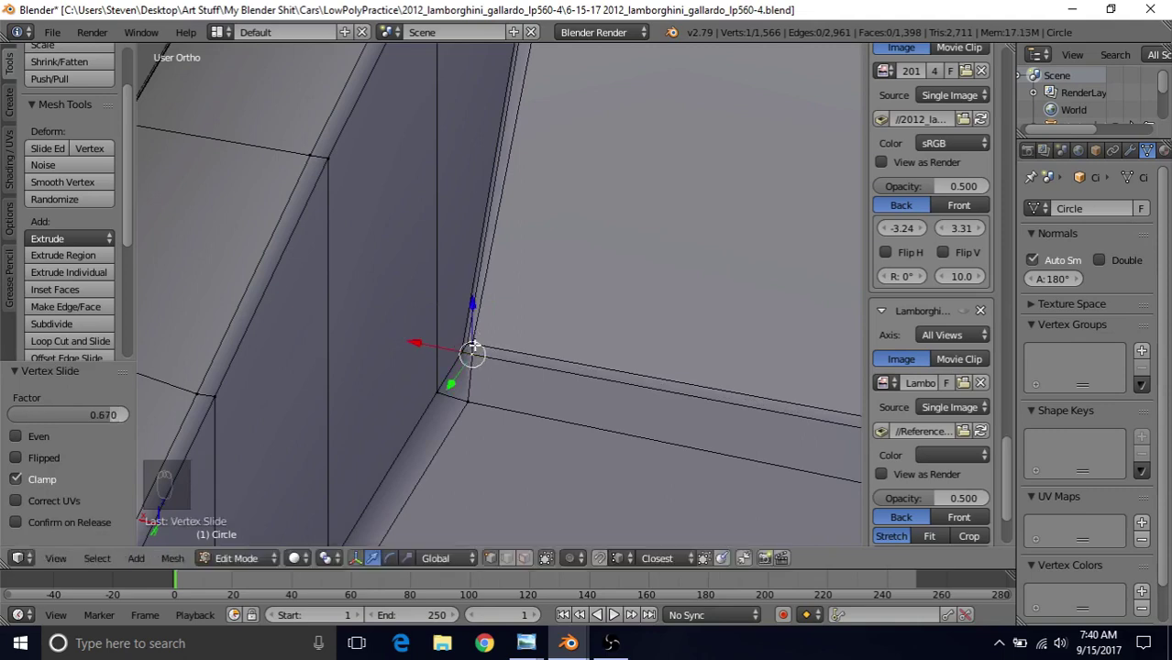
{"action": "key", "text": "g"}
{"action": "key", "text": "g"}
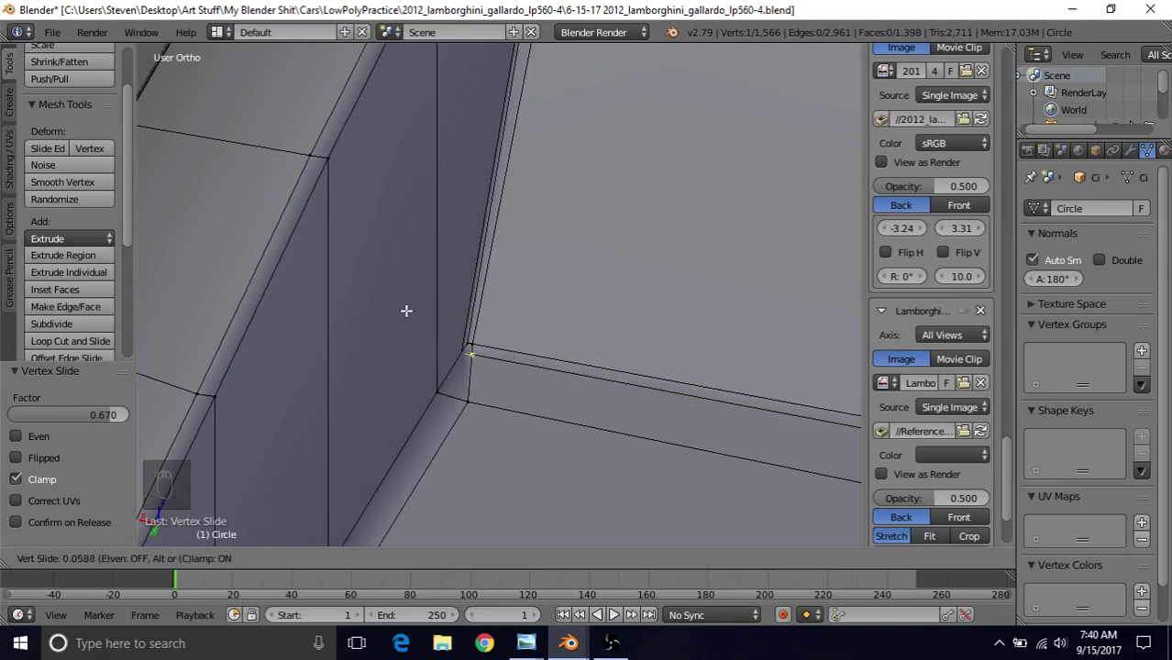
{"action": "left_click", "coordinate": [404, 304]}
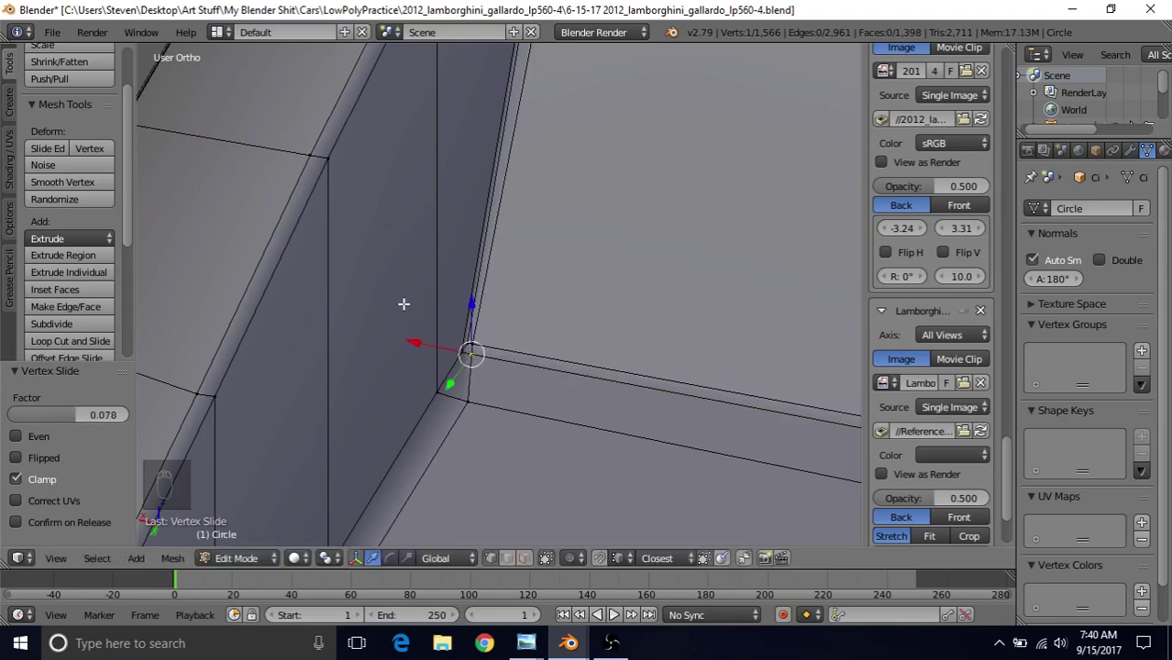
Vertex-slide the vertex at the end wall's upper corner towards the side wall by a factor of about 0.70
{"action": "scroll", "coordinate": [487, 341], "scroll_direction": "down", "scroll_amount": 6}
{"action": "middle_click_drag", "start_coordinate": [573, 191], "coordinate": [536, 322], "text": "shift"}
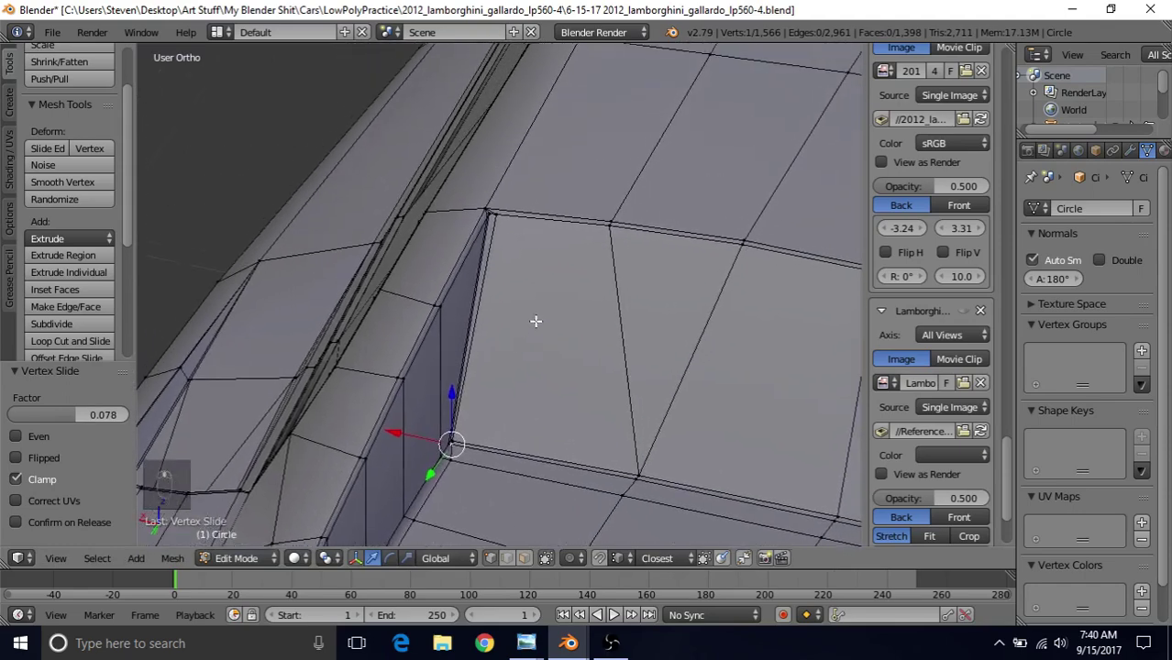
{"action": "scroll", "coordinate": [530, 341], "scroll_direction": "up", "scroll_amount": 3}
{"action": "scroll", "coordinate": [530, 341], "scroll_direction": "up", "scroll_amount": 2}
{"action": "right_click", "coordinate": [484, 109]}
{"action": "key", "text": "g"}
{"action": "key", "text": "g"}
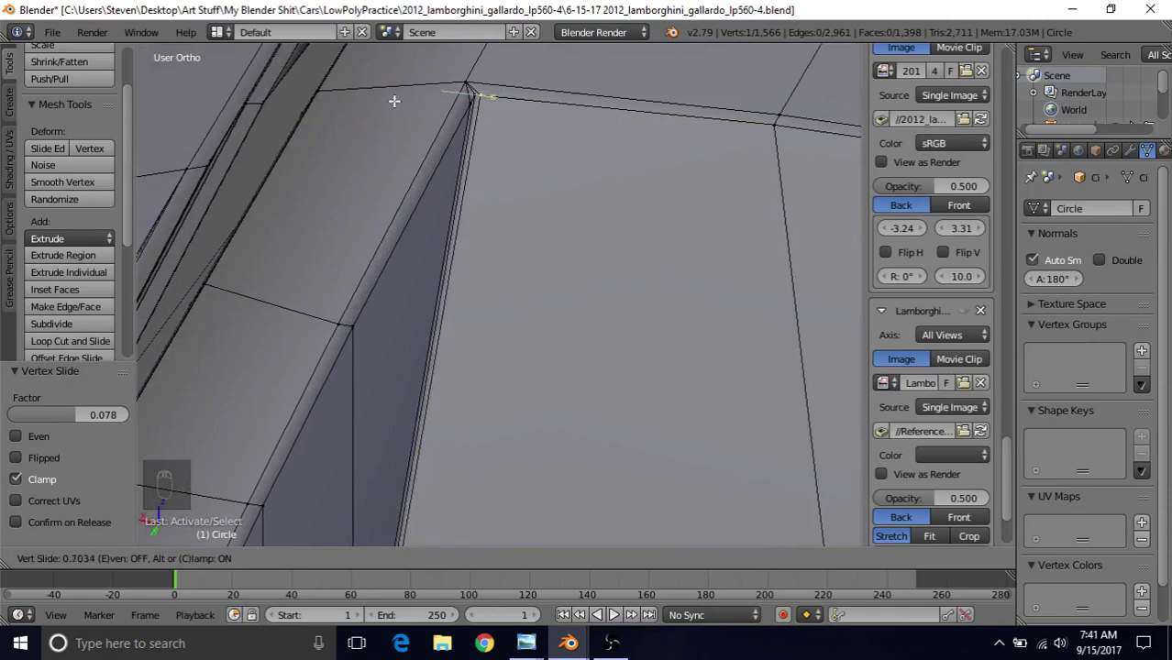
{"action": "left_click", "coordinate": [394, 101]}
Examine the shaded recess from several angles and study the rear window and engine cover in the back1 reference photo
{"action": "key", "text": "Tab"}
{"action": "scroll", "coordinate": [556, 402], "scroll_direction": "up", "scroll_amount": 4}
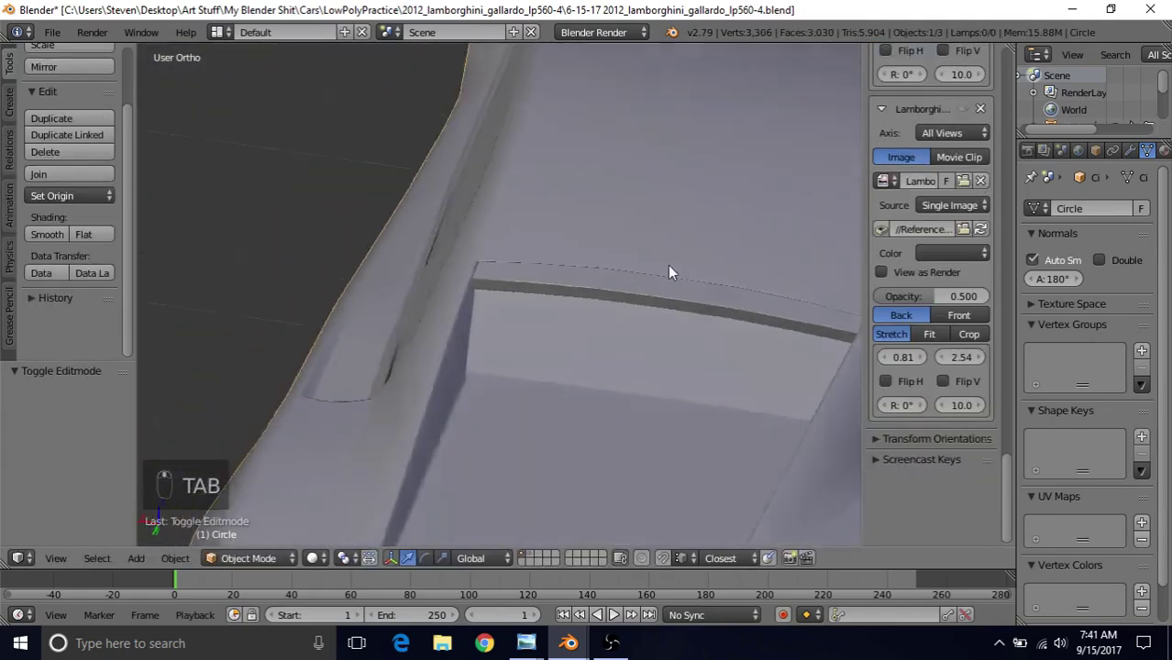
{"action": "middle_click_drag", "start_coordinate": [668, 272], "coordinate": [755, 257]}
{"action": "middle_click_drag", "start_coordinate": [725, 295], "coordinate": [527, 290]}
{"action": "middle_click_drag", "start_coordinate": [435, 341], "coordinate": [519, 304]}
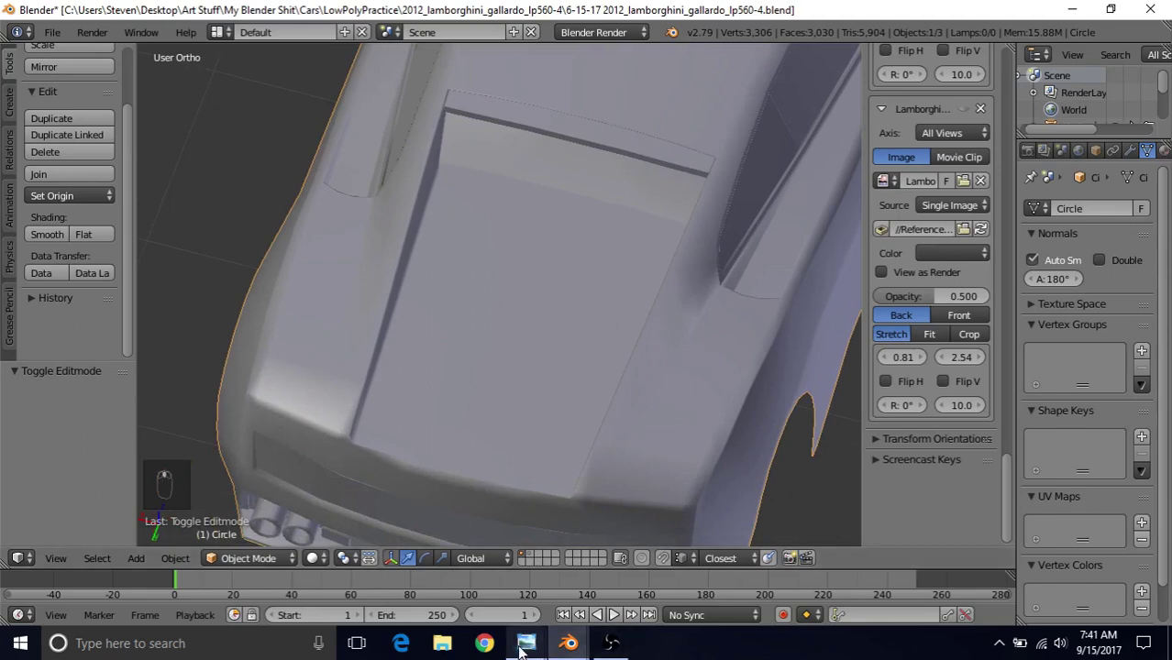
{"action": "mouse_move", "coordinate": [525, 643]}
{"action": "left_click", "coordinate": [733, 577]}
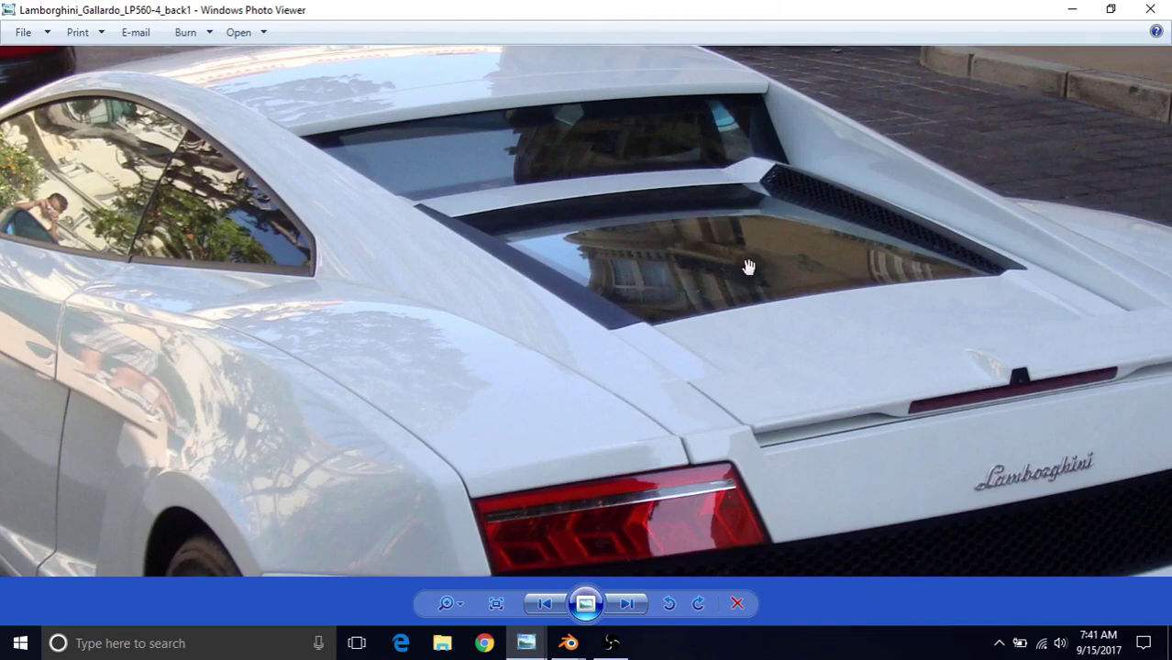
{"action": "left_click_drag", "start_coordinate": [987, 283], "coordinate": [980, 369]}
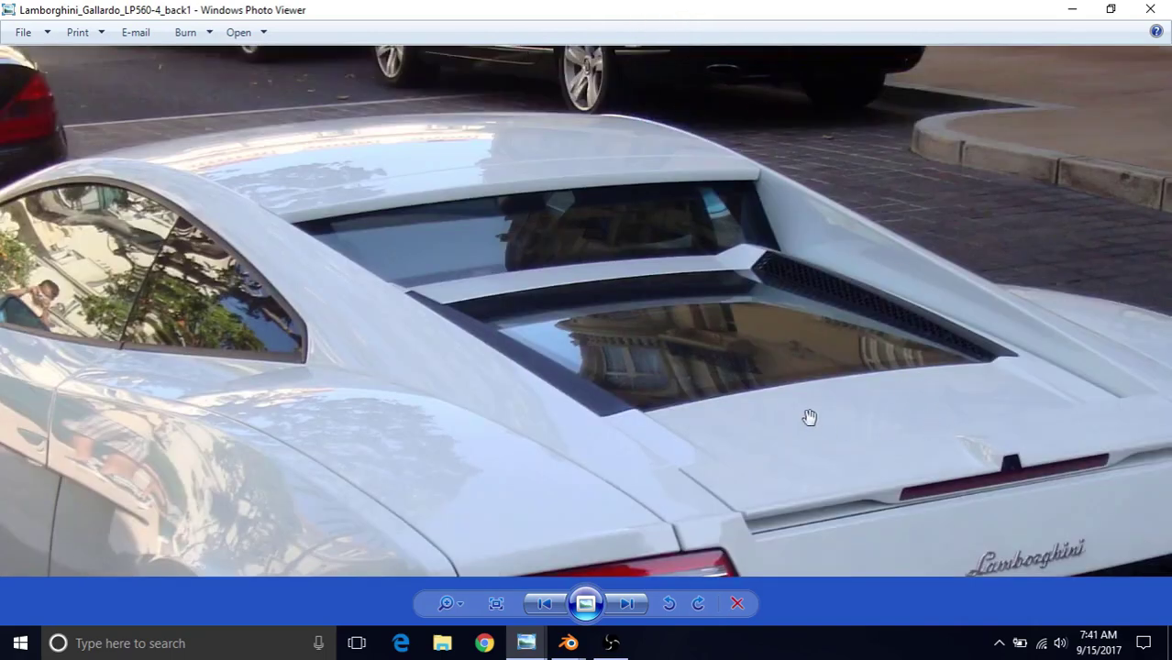
{"action": "left_click_drag", "start_coordinate": [786, 409], "coordinate": [771, 347]}
{"action": "scroll", "coordinate": [729, 329], "scroll_direction": "up", "scroll_amount": 1}
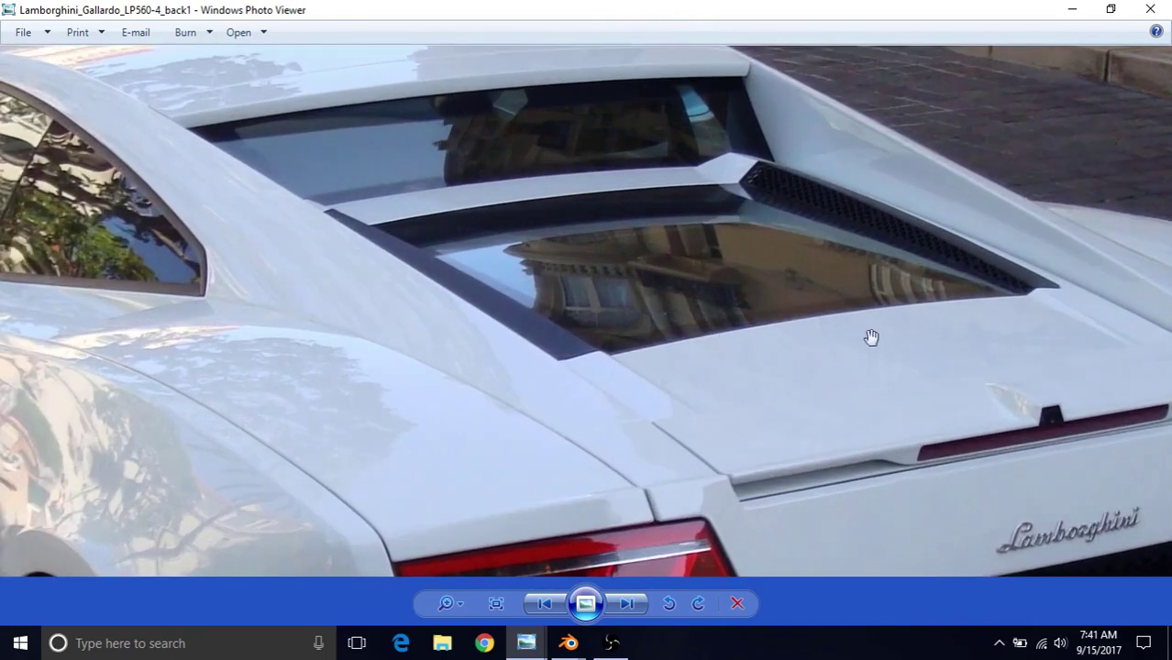
{"action": "scroll", "coordinate": [782, 382], "scroll_direction": "down", "scroll_amount": 2}
{"action": "scroll", "coordinate": [748, 374], "scroll_direction": "up", "scroll_amount": 2}
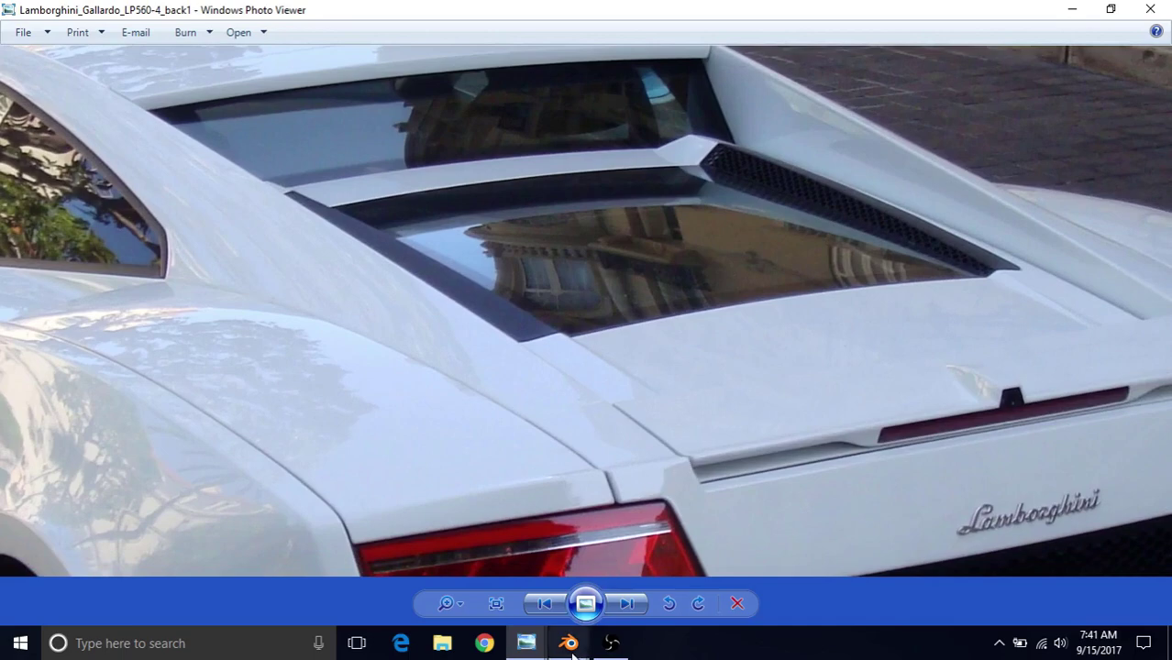
Switch back to Blender and save the car model under its existing file name
{"action": "mouse_move", "coordinate": [568, 643]}
{"action": "left_click", "coordinate": [679, 556]}
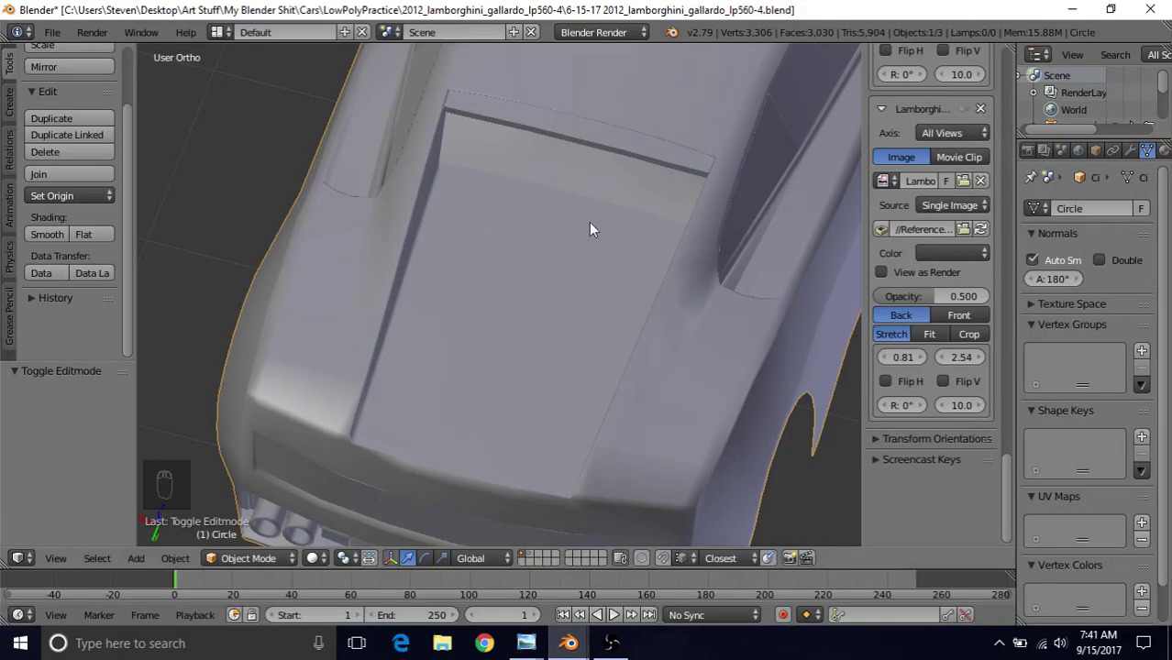
{"action": "left_click", "coordinate": [52, 32]}
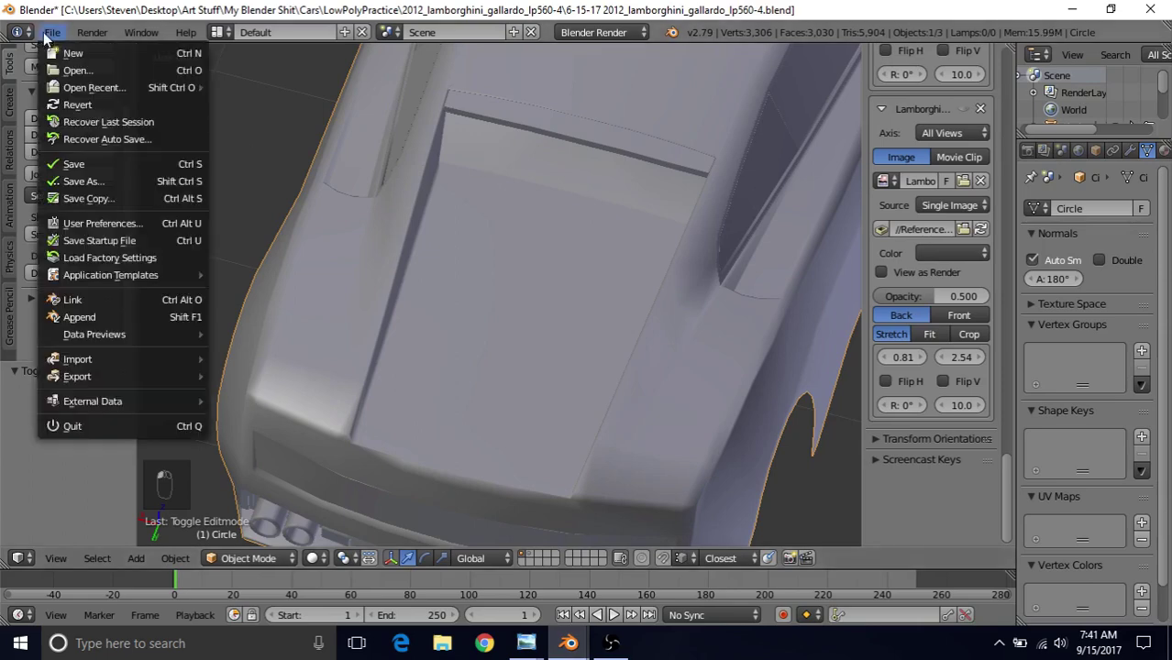
{"action": "left_click", "coordinate": [78, 165]}
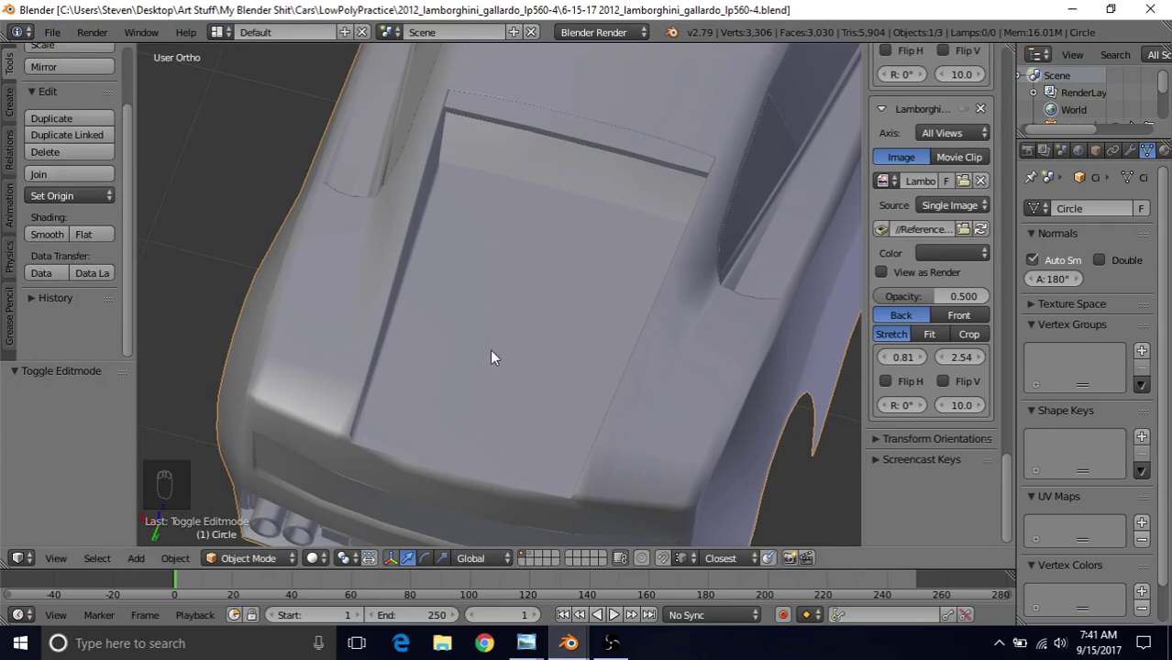
Select the large faces of the rear deck recess's floor in face select mode, using Circle Select
{"action": "key", "text": "Tab"}
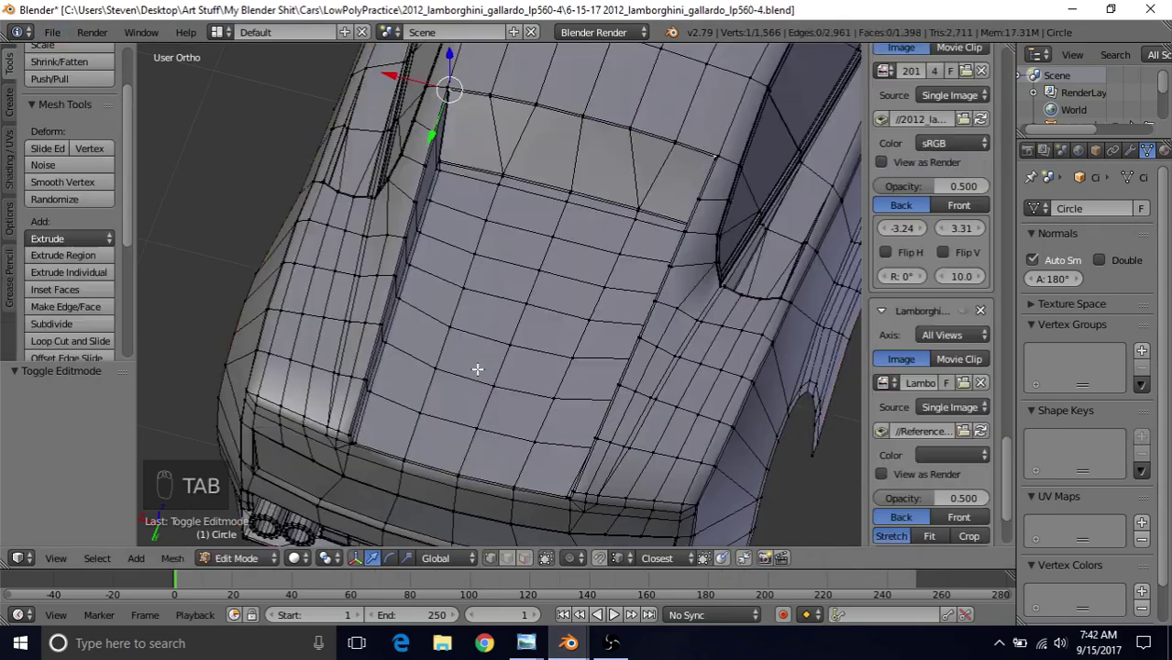
{"action": "left_click", "coordinate": [523, 557]}
{"action": "middle_click_drag", "start_coordinate": [587, 330], "coordinate": [599, 256]}
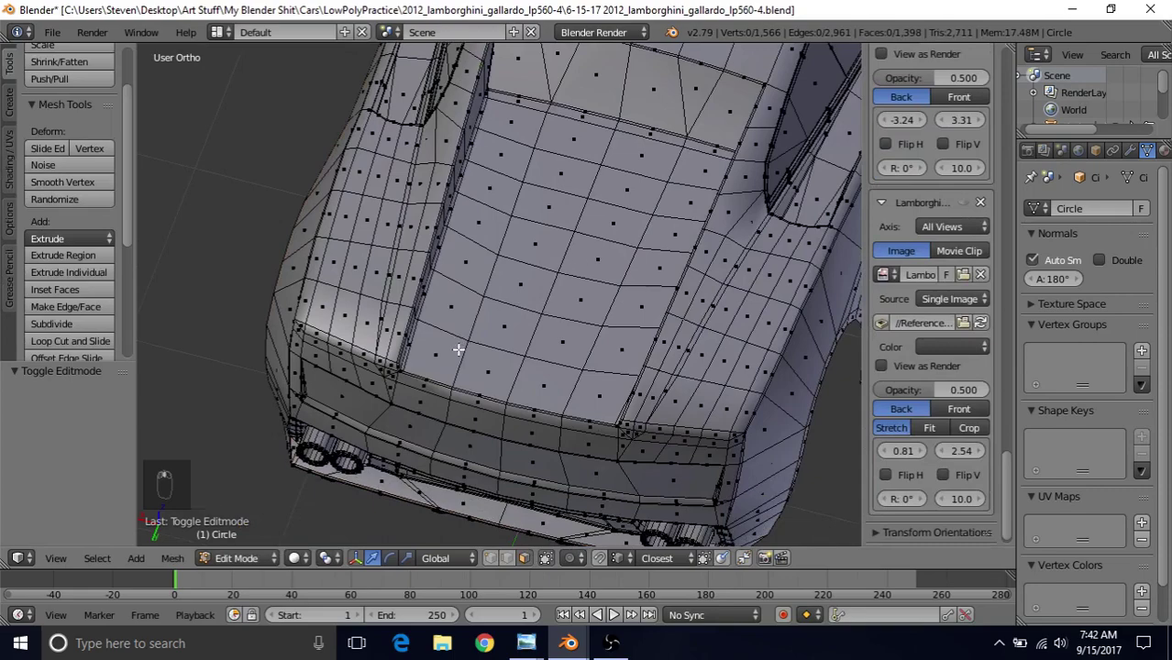
{"action": "key", "text": "c"}
{"action": "mouse_move", "coordinate": [467, 341]}
{"action": "left_mouse_down"}
{"action": "mouse_move", "coordinate": [497, 327]}
{"action": "mouse_move", "coordinate": [546, 151]}
{"action": "left_mouse_up"}
{"action": "right_click", "coordinate": [547, 152]}
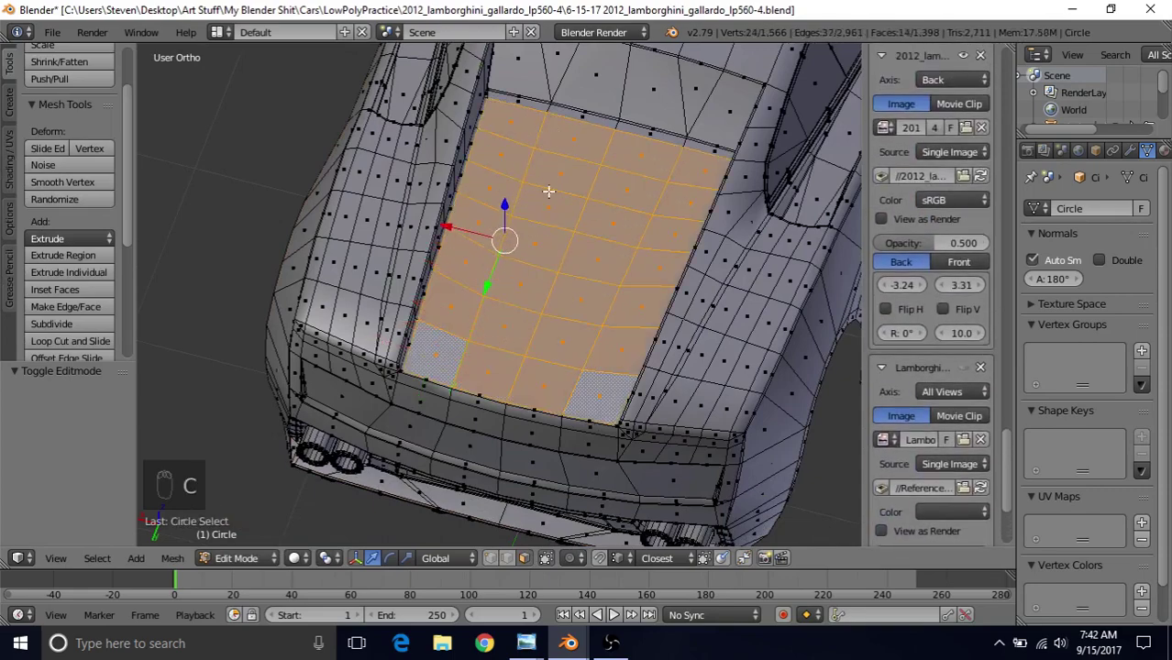
Add the narrow faces along the recess floor's edge beside the end wall to the face selection
{"action": "middle_click_drag", "start_coordinate": [616, 213], "coordinate": [632, 187]}
{"action": "middle_click_drag", "start_coordinate": [617, 236], "coordinate": [584, 344], "text": "shift"}
{"action": "scroll", "coordinate": [583, 348], "scroll_direction": "up", "scroll_amount": 1}
{"action": "scroll", "coordinate": [583, 348], "scroll_direction": "up", "scroll_amount": 5}
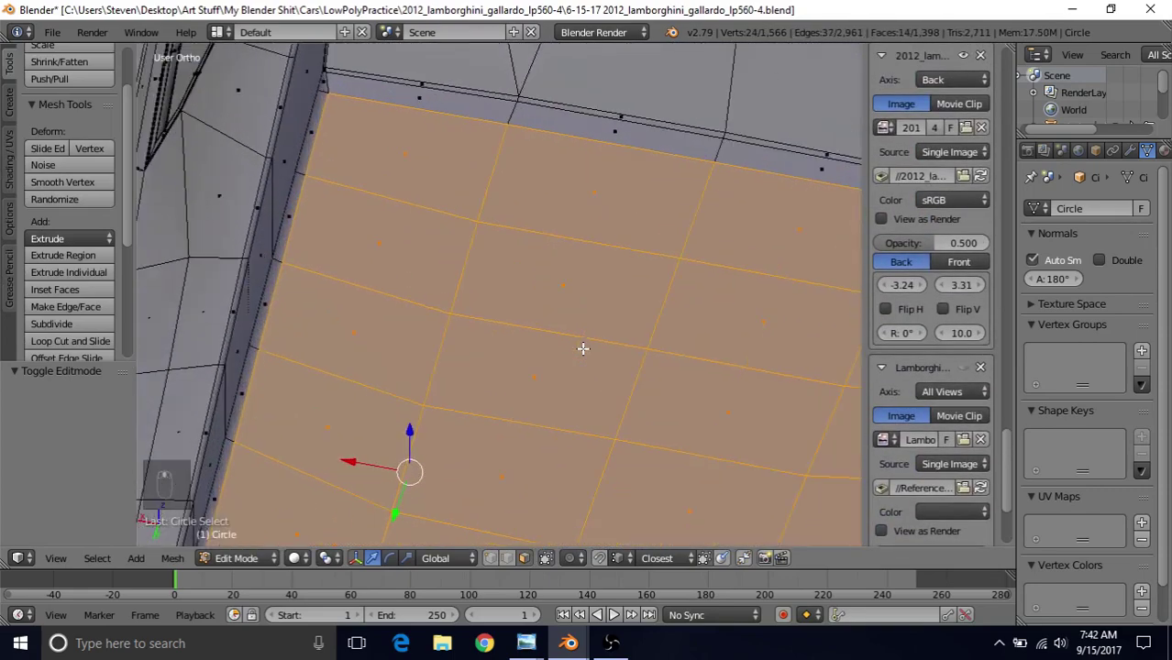
{"action": "right_click", "coordinate": [413, 98], "text": "shift"}
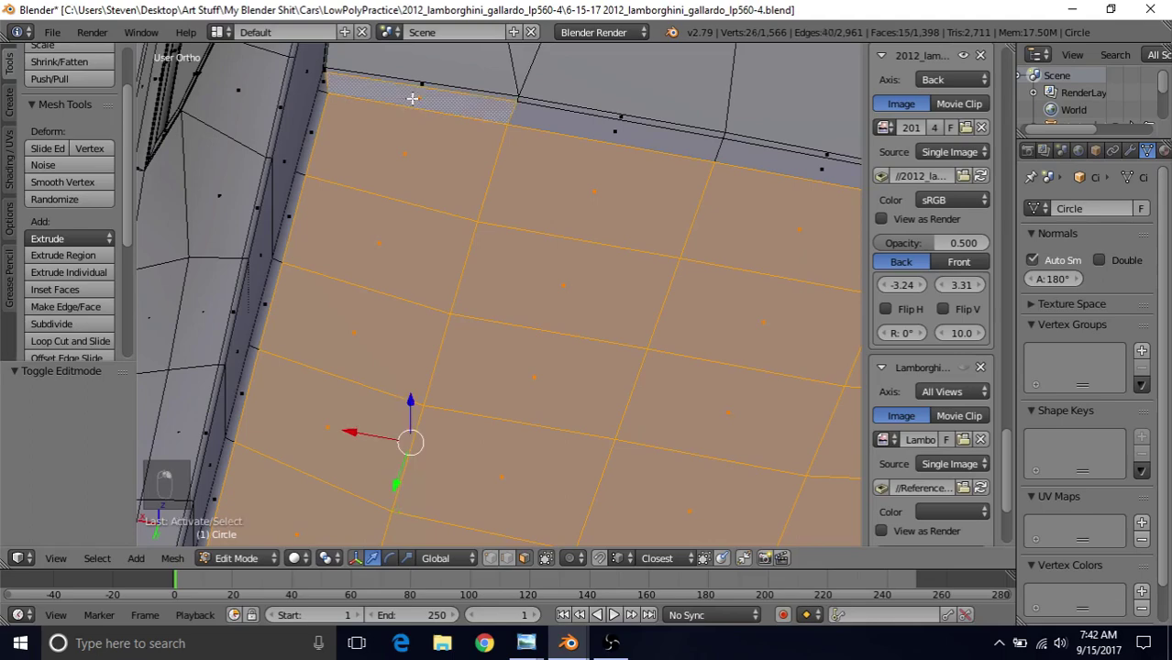
{"action": "right_click", "coordinate": [560, 121], "text": "shift"}
{"action": "scroll", "coordinate": [456, 306], "scroll_direction": "down", "scroll_amount": 2}
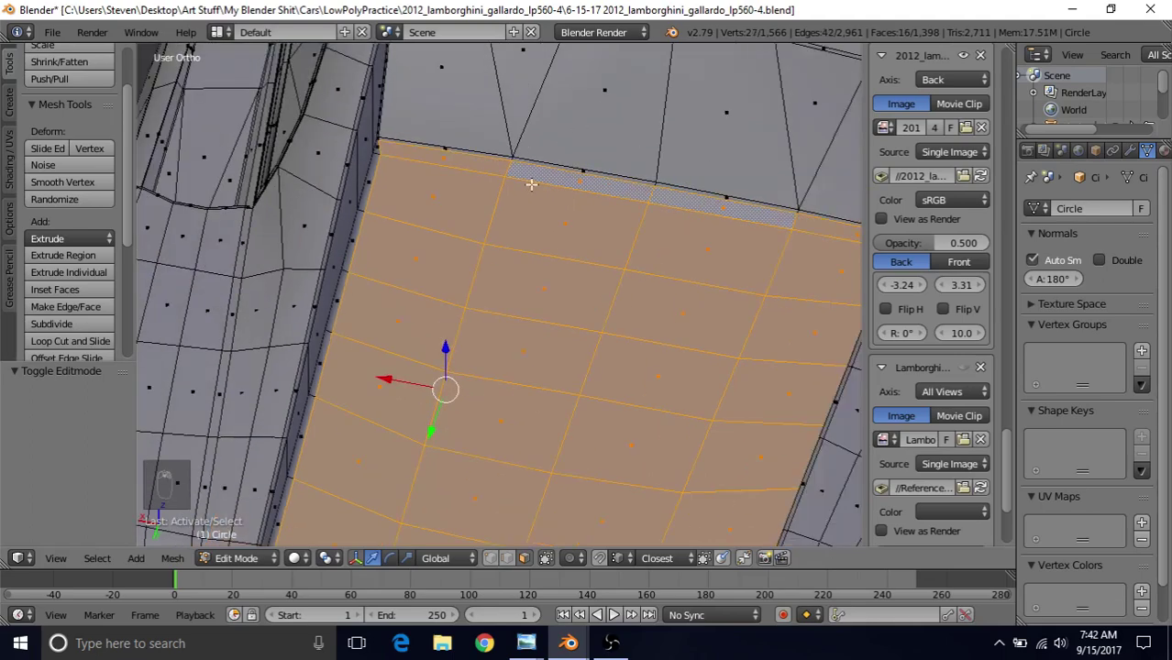
{"action": "scroll", "coordinate": [531, 184], "scroll_direction": "down", "scroll_amount": 2}
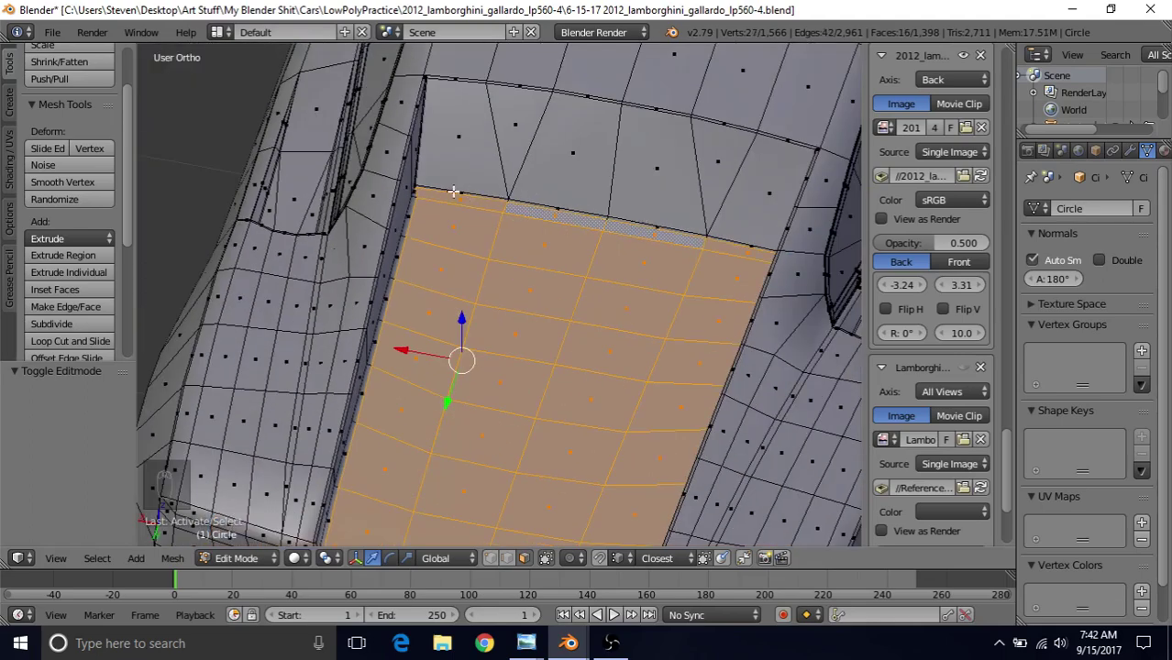
Grow the floor selection by one ring of adjoining faces with Select More
{"action": "middle_click_drag", "start_coordinate": [374, 368], "coordinate": [424, 313]}
{"action": "middle_click_drag", "start_coordinate": [636, 248], "coordinate": [597, 283]}
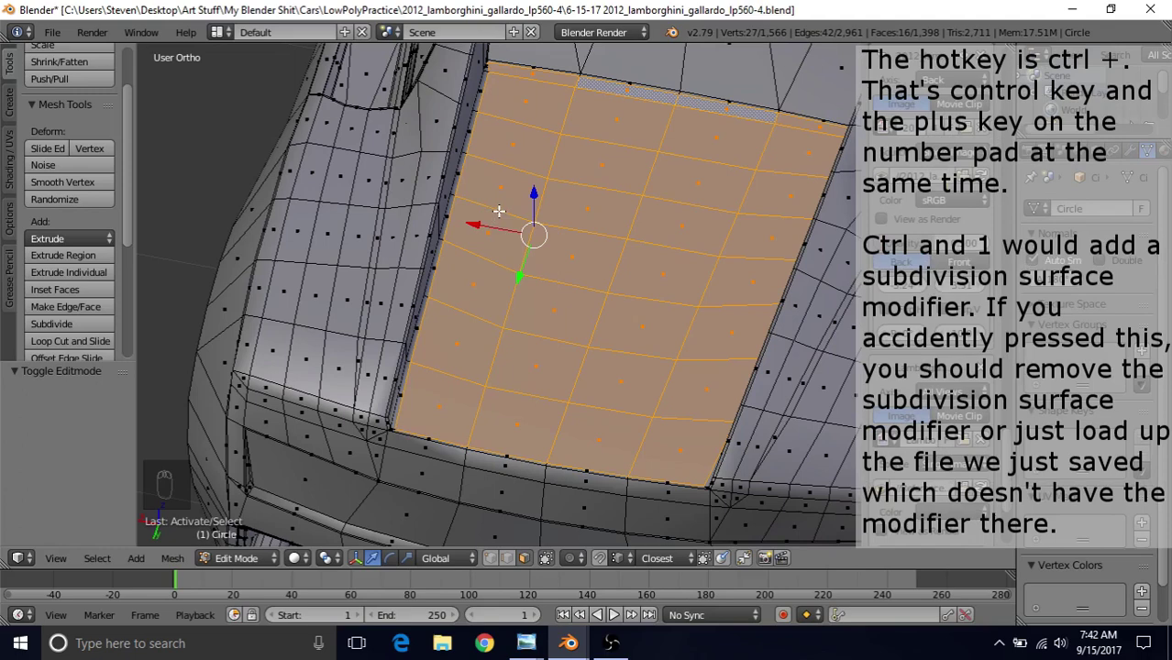
{"action": "key", "text": "ctrl+KP_Add"}
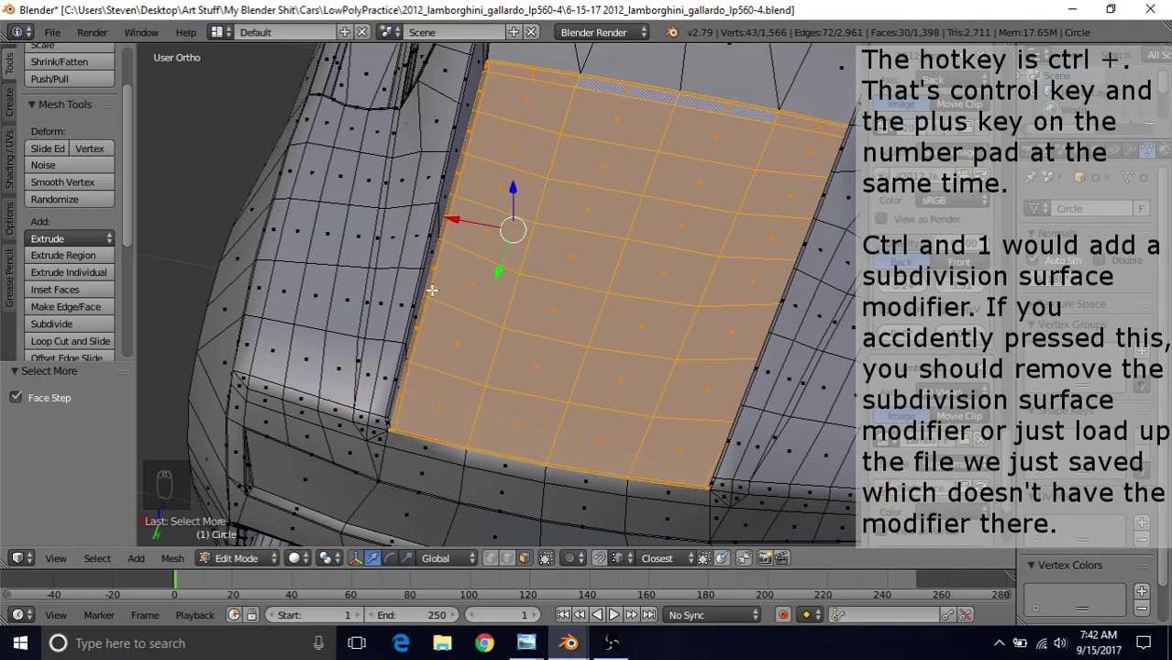
Remove the narrow faces along the floor's tail-end edge from the selection with Circle Select, keeping the large floor faces selected
{"action": "middle_click_drag", "start_coordinate": [441, 328], "coordinate": [518, 202], "text": "shift"}
{"action": "scroll", "coordinate": [476, 310], "scroll_direction": "up", "scroll_amount": 3}
{"action": "middle_click_drag", "start_coordinate": [540, 265], "coordinate": [569, 212], "text": "shift"}
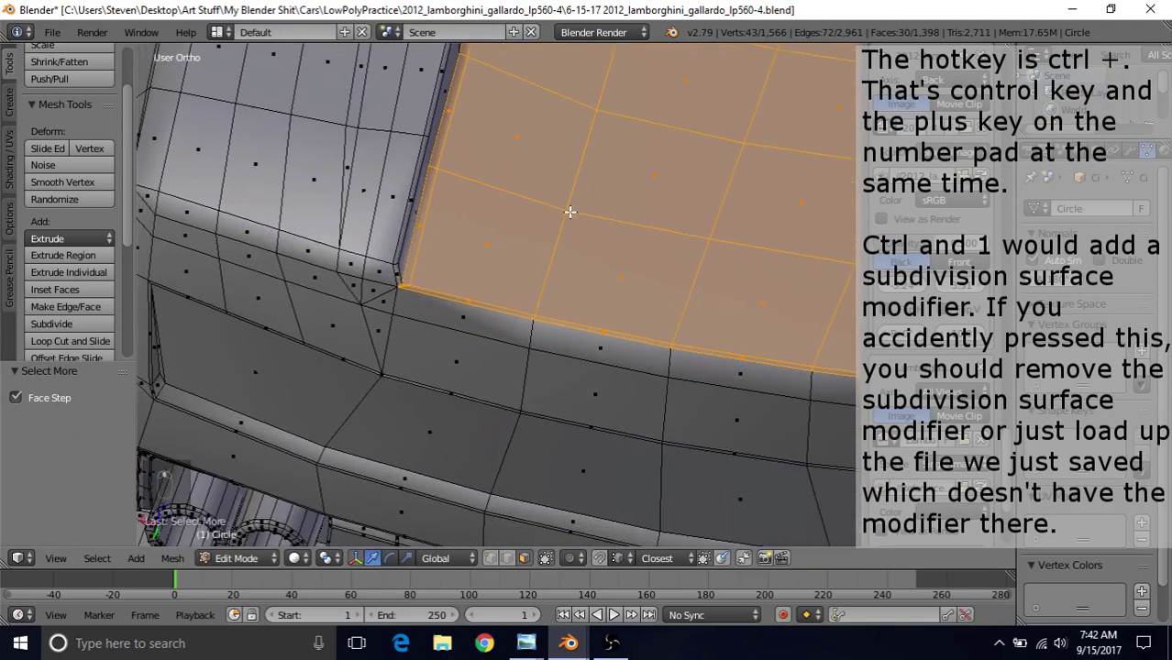
{"action": "scroll", "coordinate": [543, 345], "scroll_direction": "up", "scroll_amount": 1}
{"action": "key", "text": "c"}
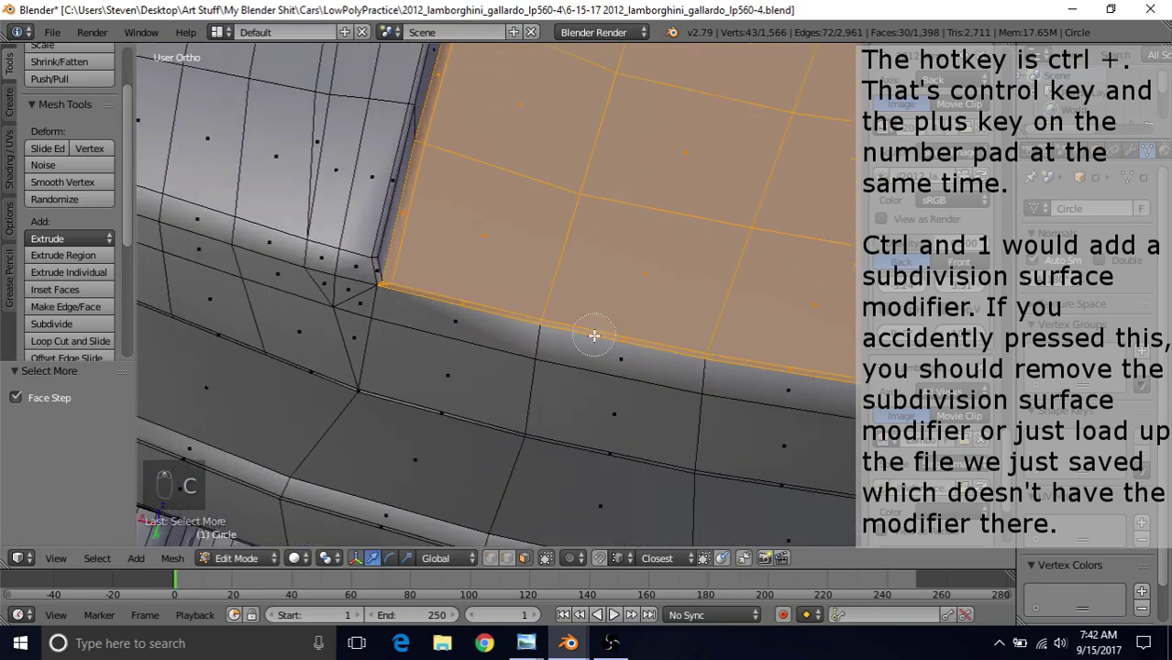
{"action": "middle_click", "coordinate": [612, 350]}
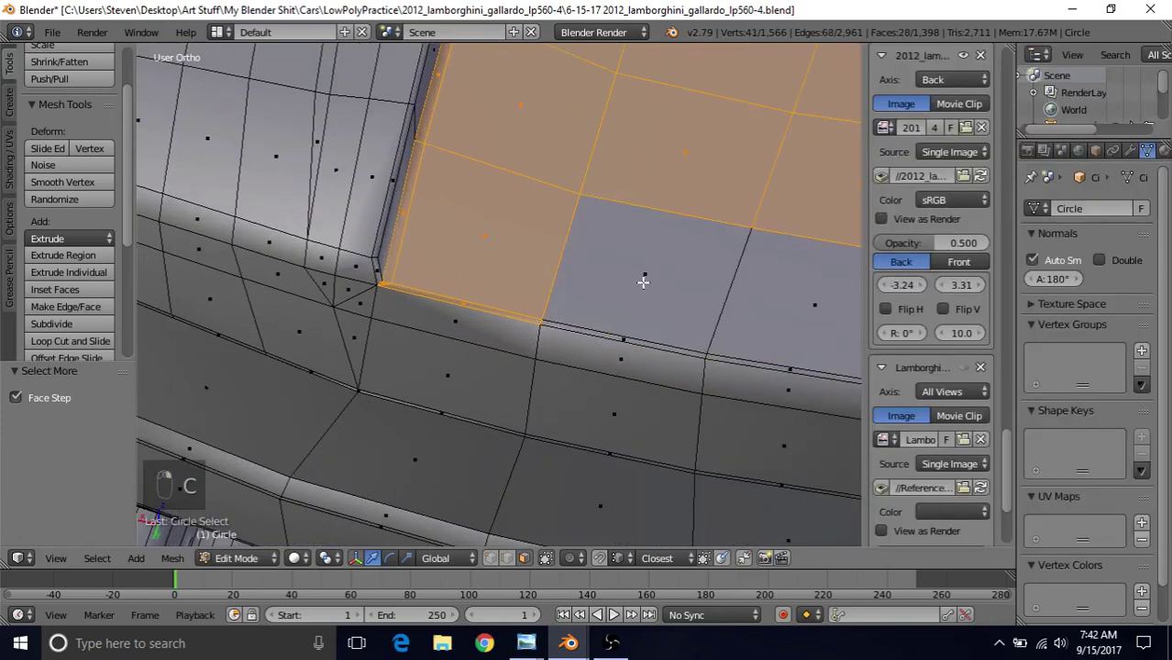
{"action": "right_click", "coordinate": [642, 275], "text": "shift"}
{"action": "key", "text": "c"}
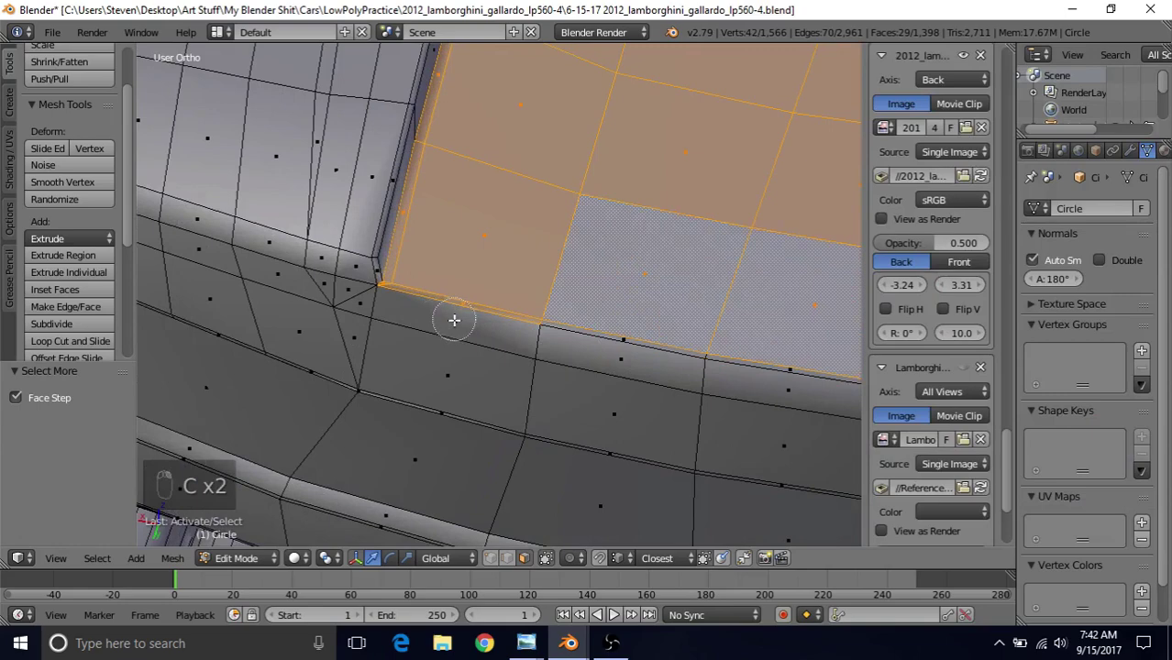
{"action": "middle_click", "coordinate": [454, 318]}
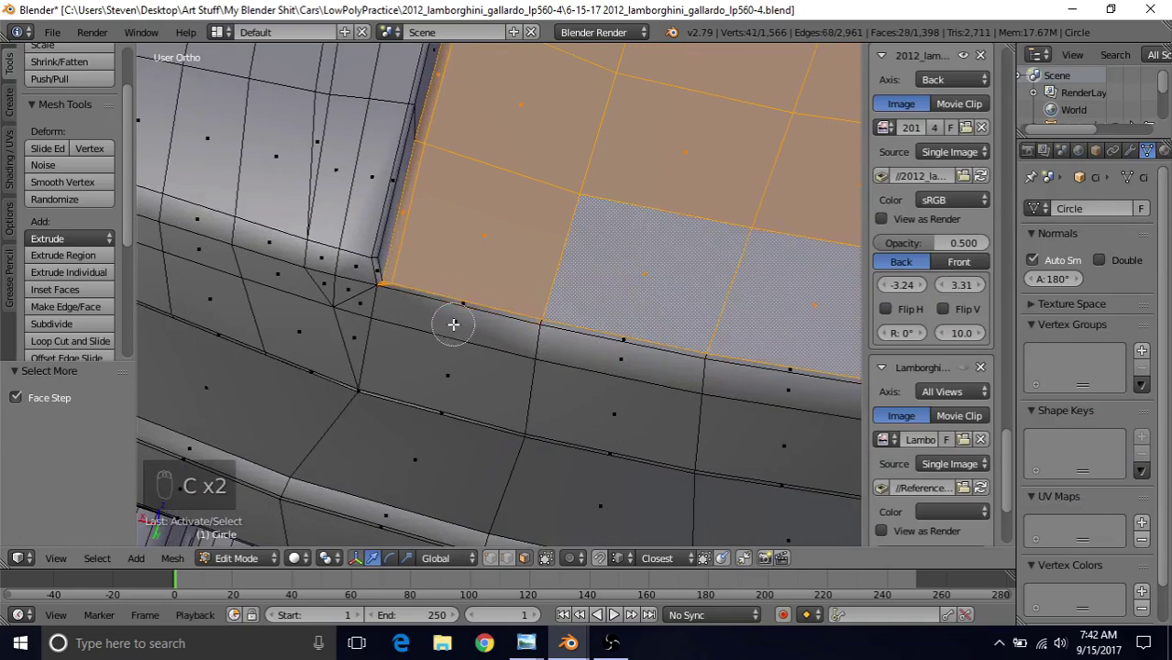
{"action": "middle_click", "coordinate": [372, 299]}
{"action": "right_click", "coordinate": [372, 299]}
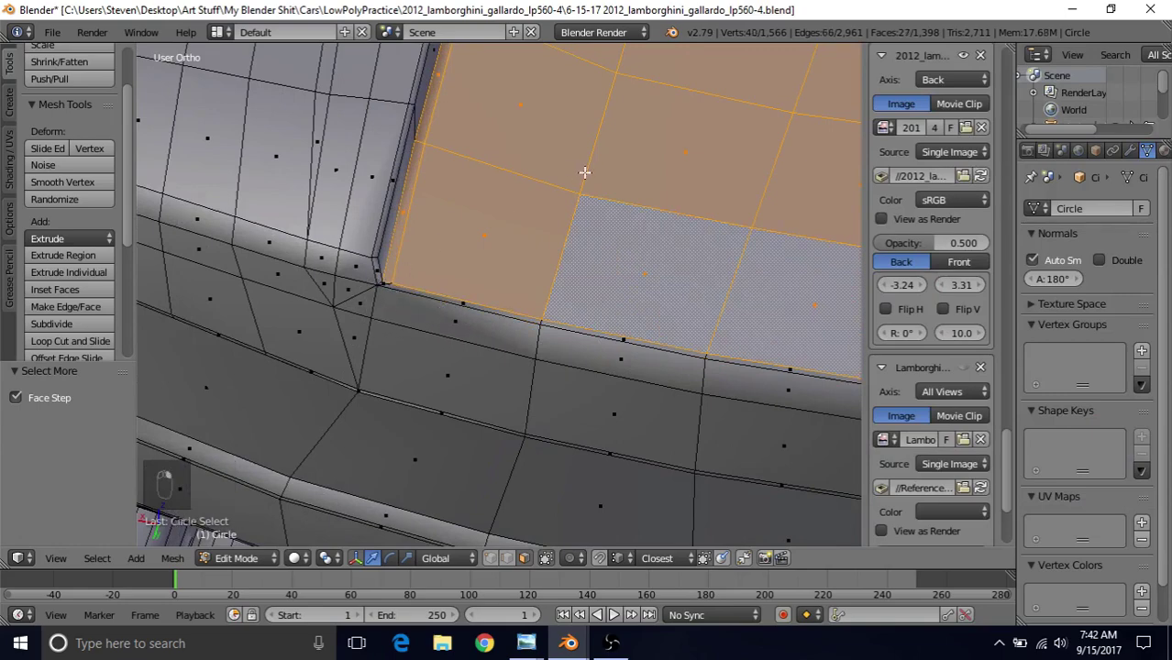
Duplicate the selected recess floor faces in place and raise the copy by 0.006 along Z
{"action": "scroll", "coordinate": [584, 171], "scroll_direction": "down", "scroll_amount": 3}
{"action": "scroll", "coordinate": [616, 349], "scroll_direction": "up", "scroll_amount": 1}
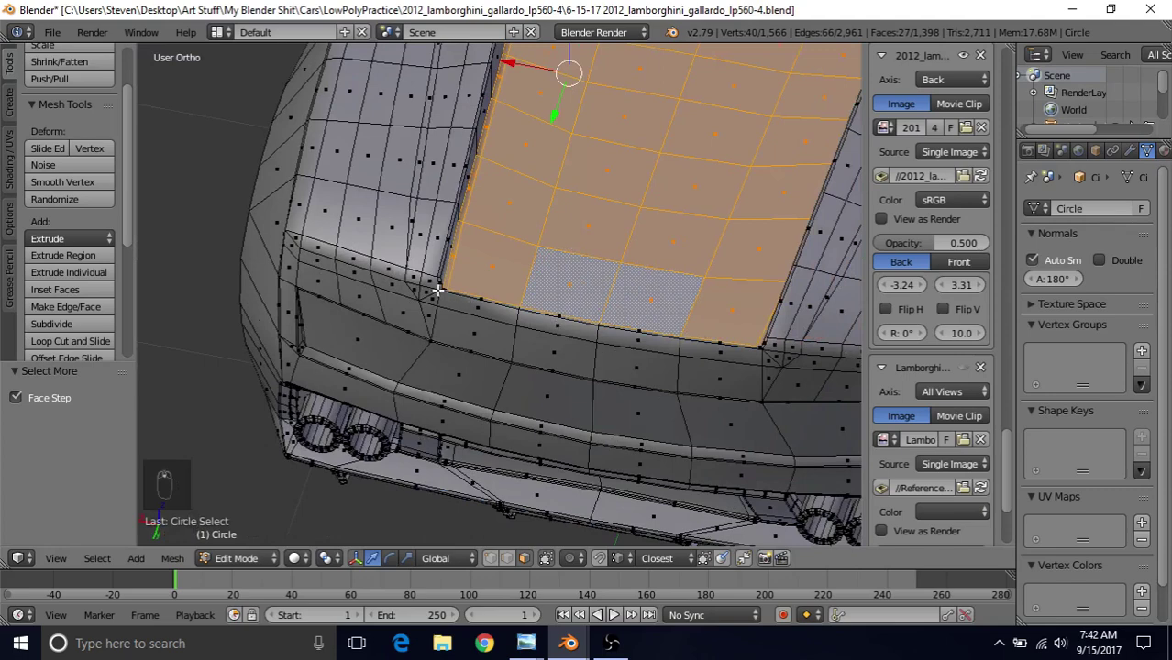
{"action": "scroll", "coordinate": [606, 234], "scroll_direction": "down", "scroll_amount": 2}
{"action": "middle_click_drag", "start_coordinate": [620, 192], "coordinate": [535, 298], "text": "shift"}
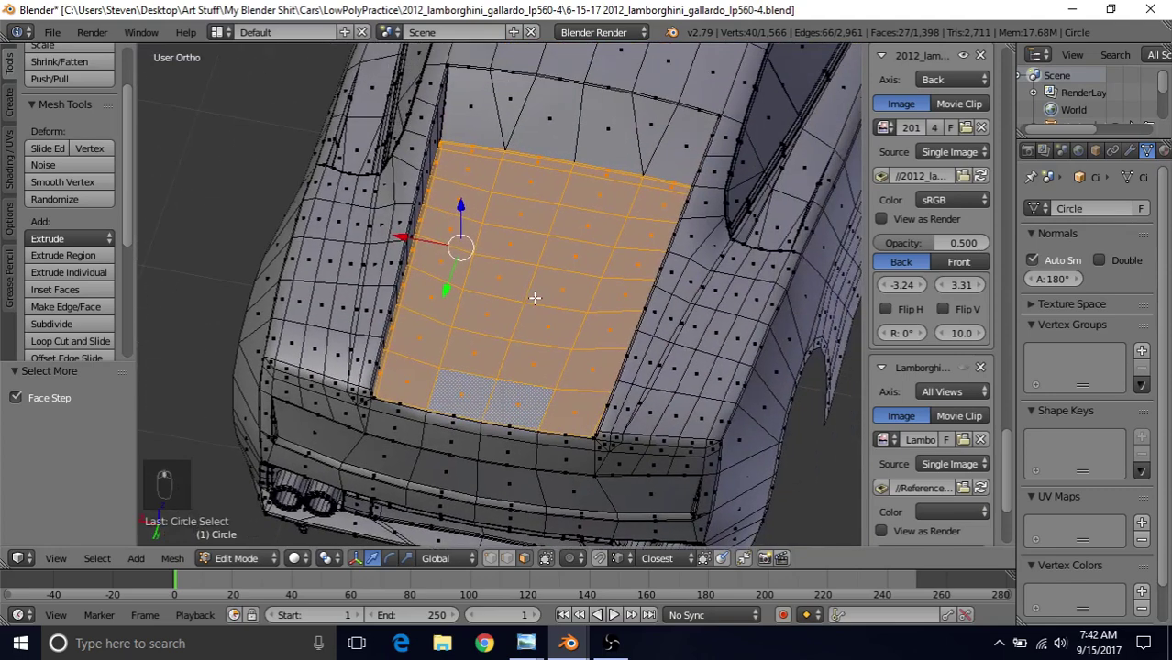
{"action": "scroll", "coordinate": [542, 283], "scroll_direction": "up", "scroll_amount": 1}
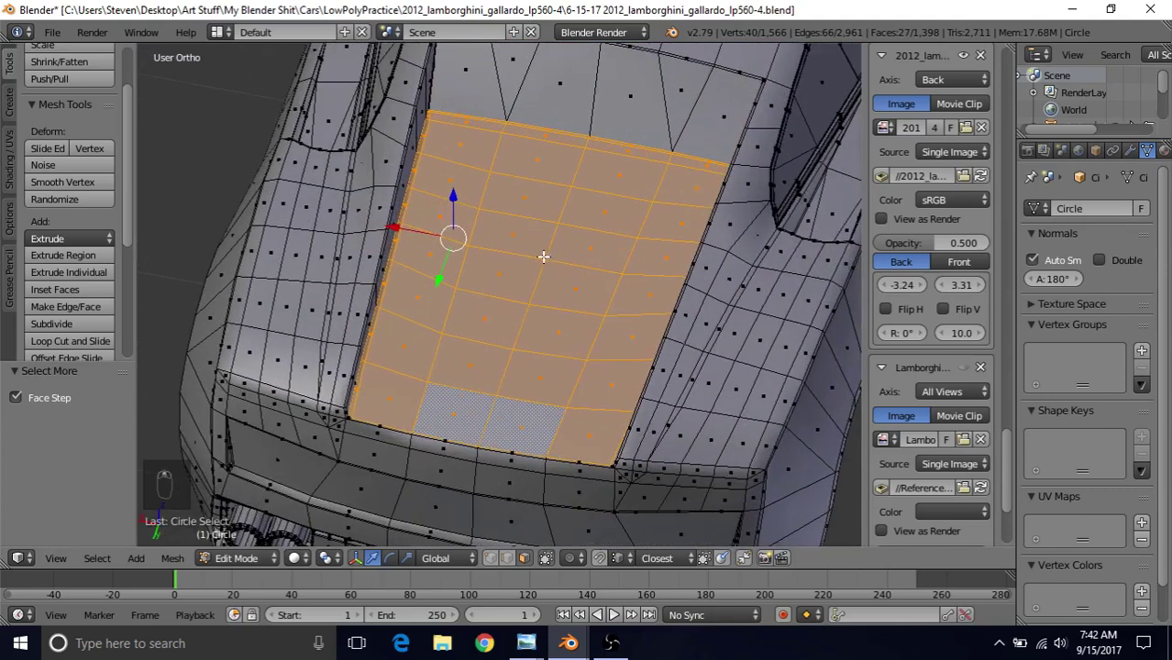
{"action": "key", "text": "shift+d"}
{"action": "right_click", "coordinate": [487, 178]}
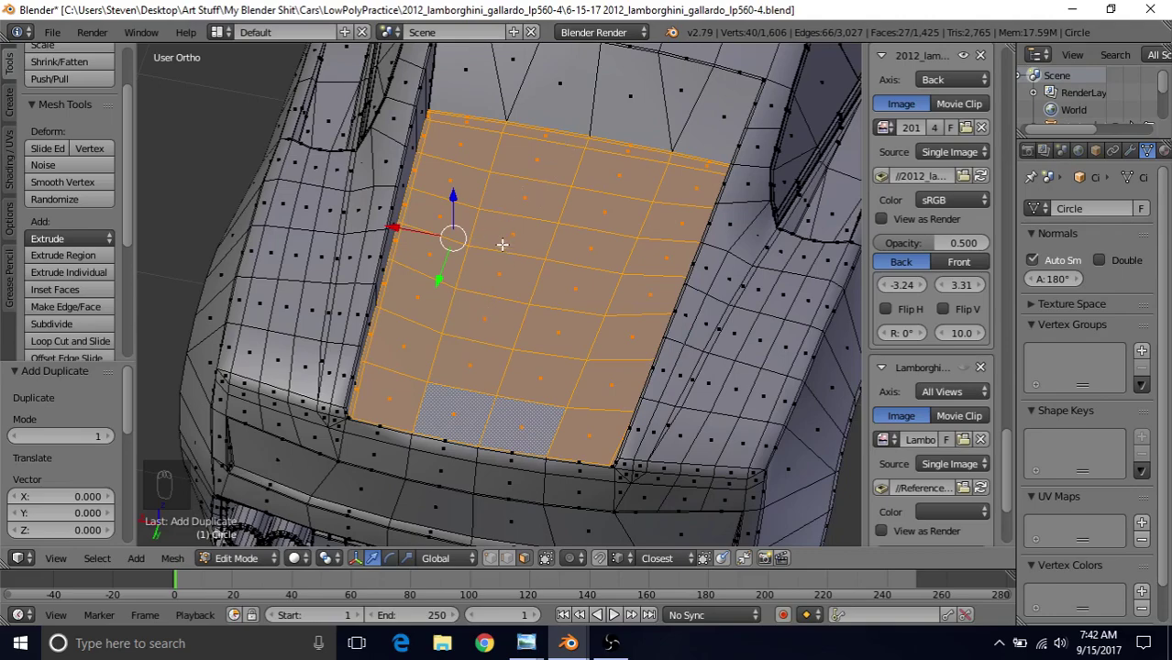
{"action": "middle_click_drag", "start_coordinate": [490, 195], "coordinate": [443, 247]}
{"action": "key", "text": "g"}
{"action": "key", "text": "z"}
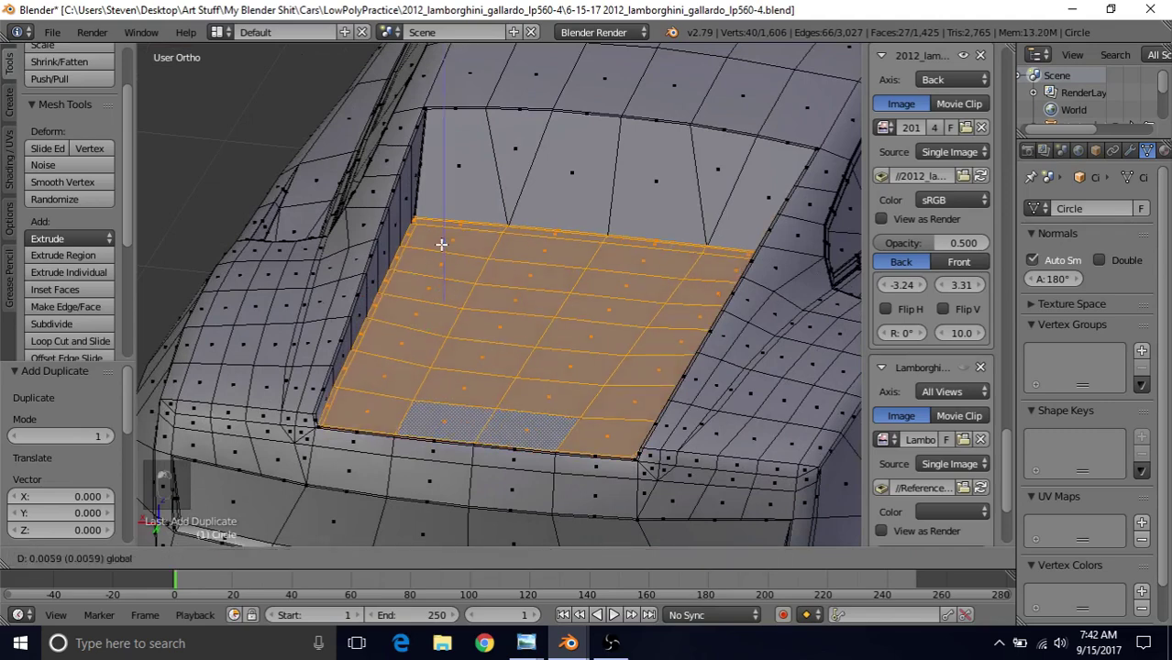
{"action": "left_click", "coordinate": [441, 243]}
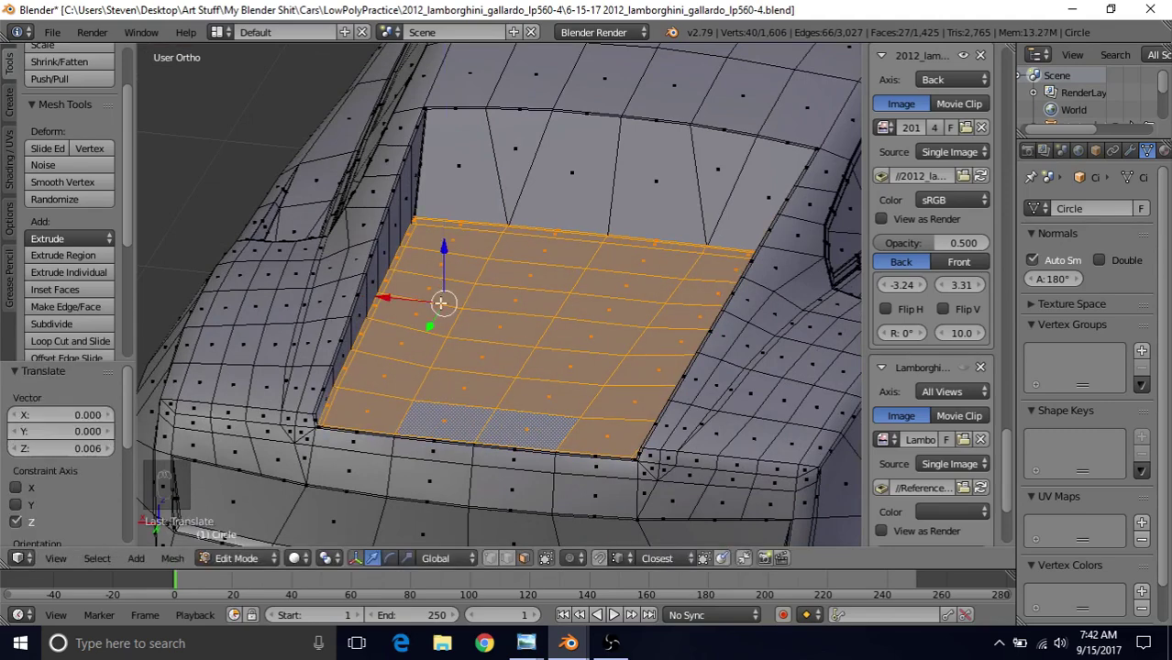
Examine the shaded rear deck from behind in Object Mode and return to Edit Mode
{"action": "key", "text": "Tab"}
{"action": "middle_click_drag", "start_coordinate": [432, 346], "coordinate": [586, 297]}
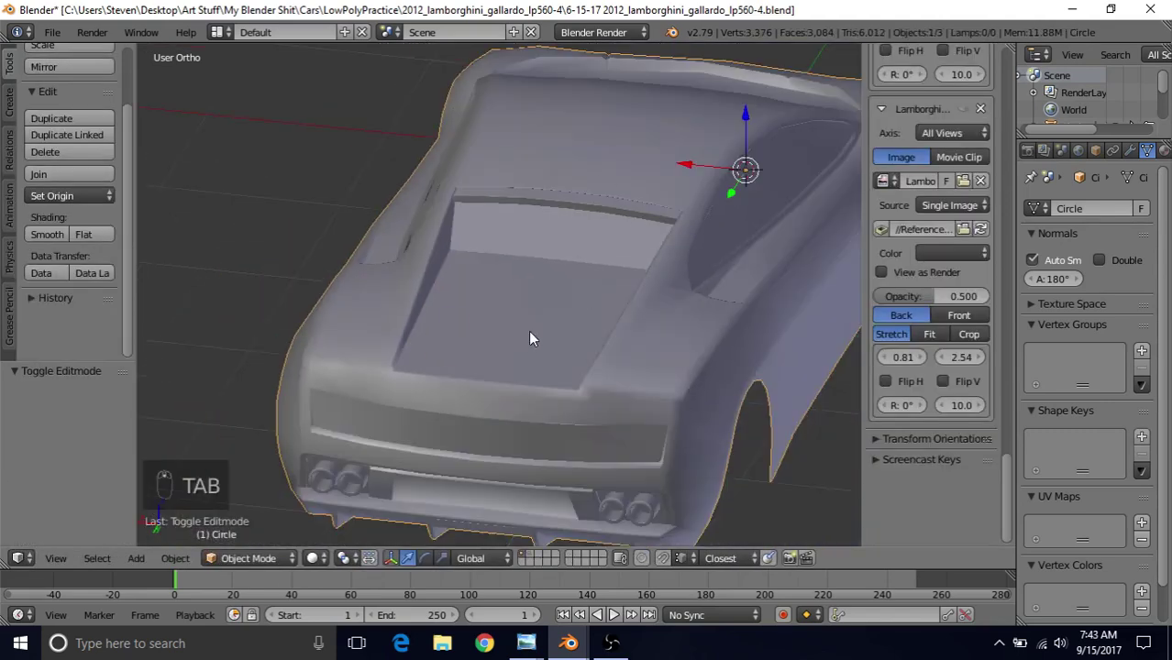
{"action": "middle_click_drag", "start_coordinate": [534, 335], "coordinate": [559, 369]}
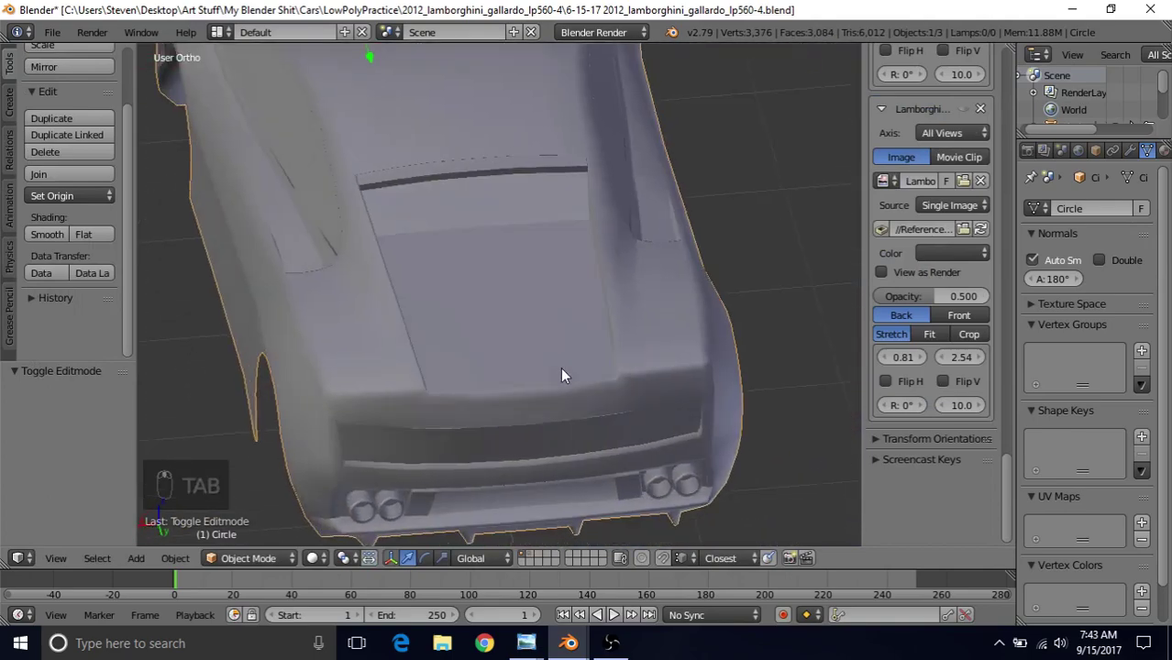
{"action": "key", "text": "Tab"}
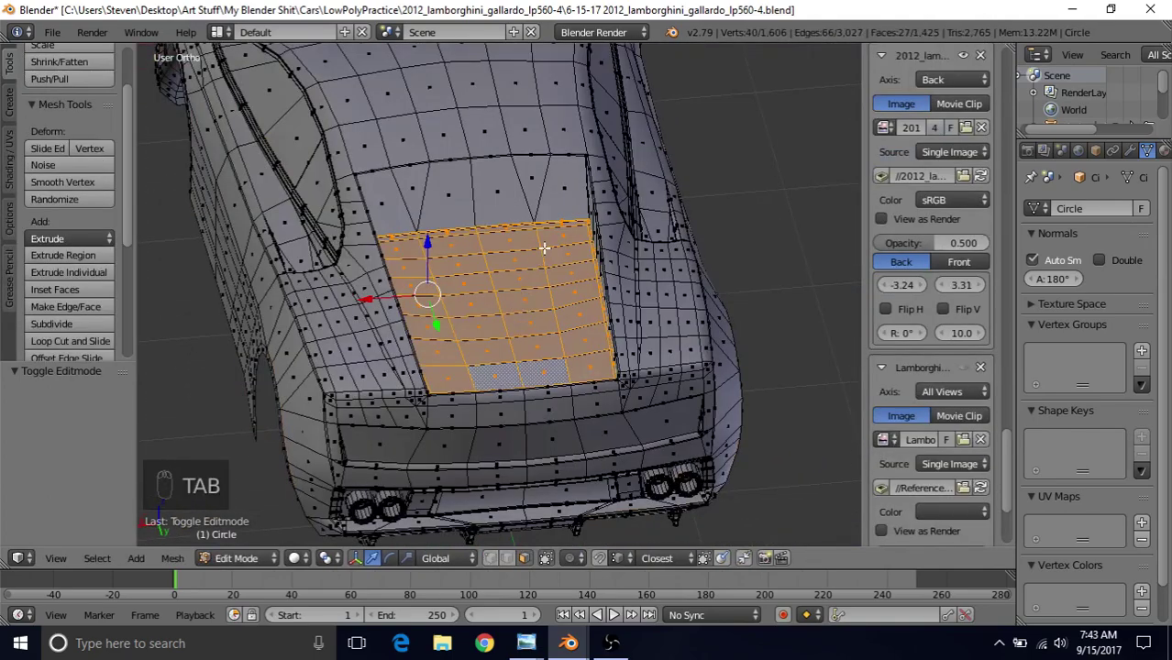
{"action": "middle_click_drag", "start_coordinate": [543, 247], "coordinate": [483, 280]}
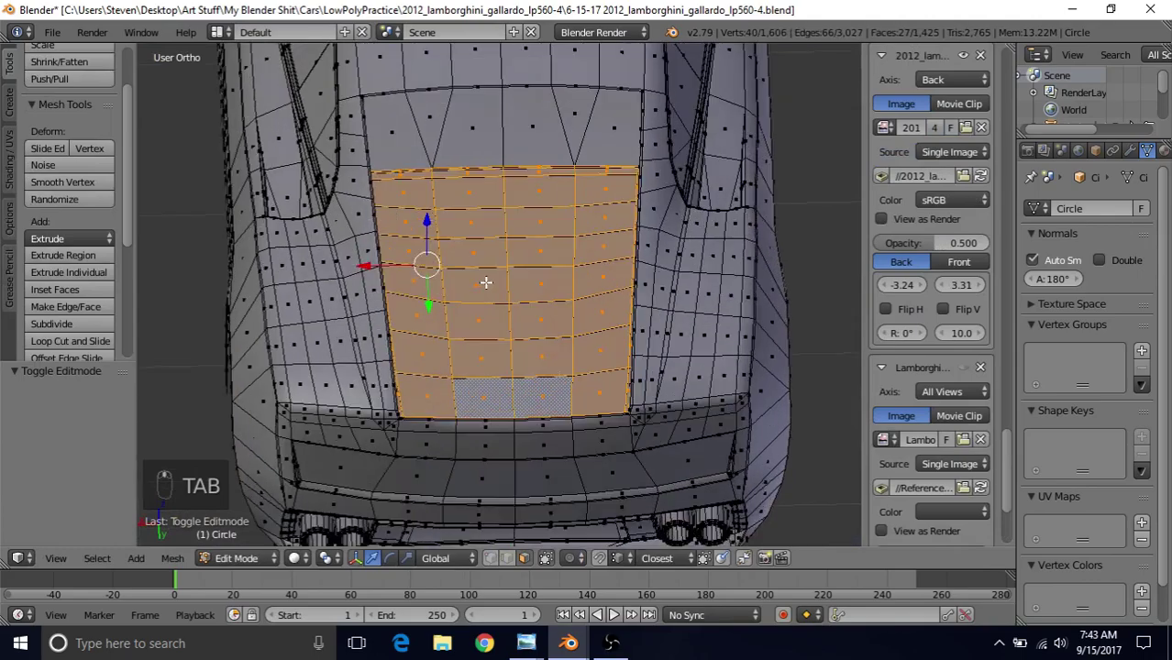
Switch to Windows Photo Viewer and study the engine cover and side vents in the back1 and back window reference photos
{"action": "mouse_move", "coordinate": [527, 643]}
{"action": "left_click", "coordinate": [770, 555]}
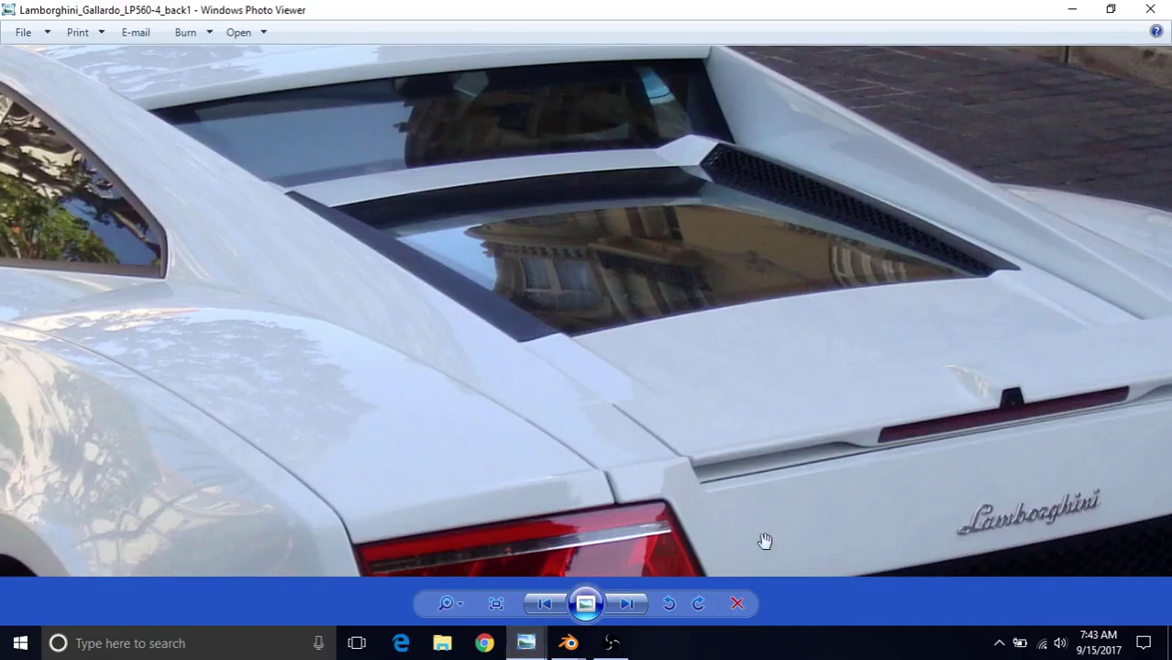
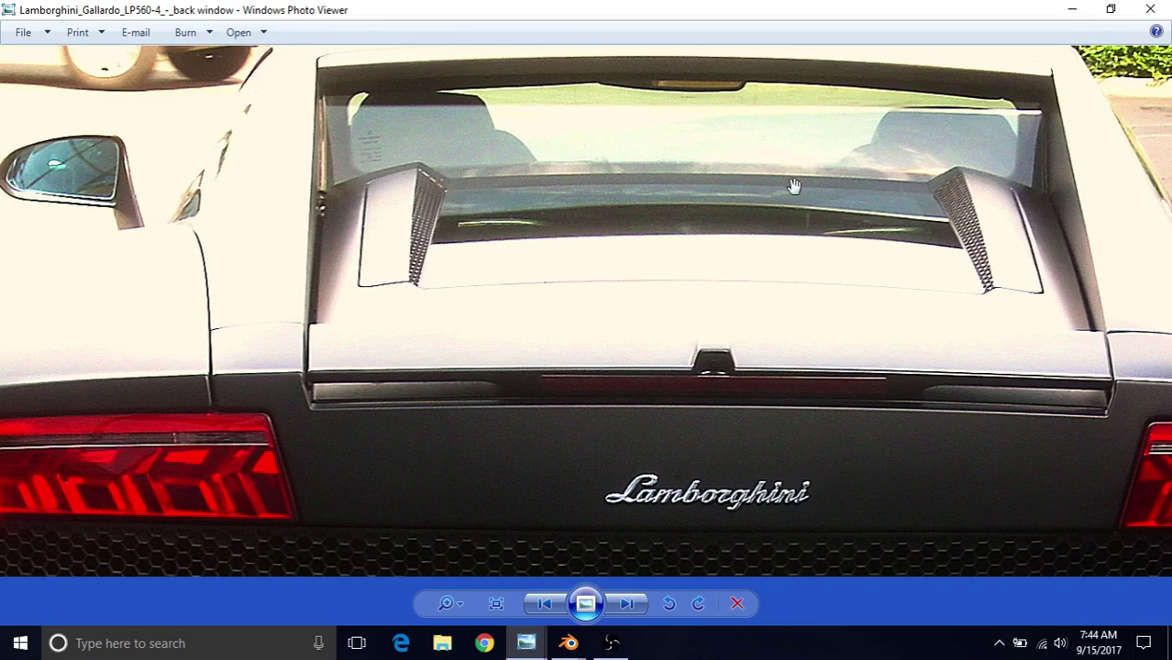
{"action": "left_click_drag", "start_coordinate": [583, 263], "coordinate": [604, 260]}
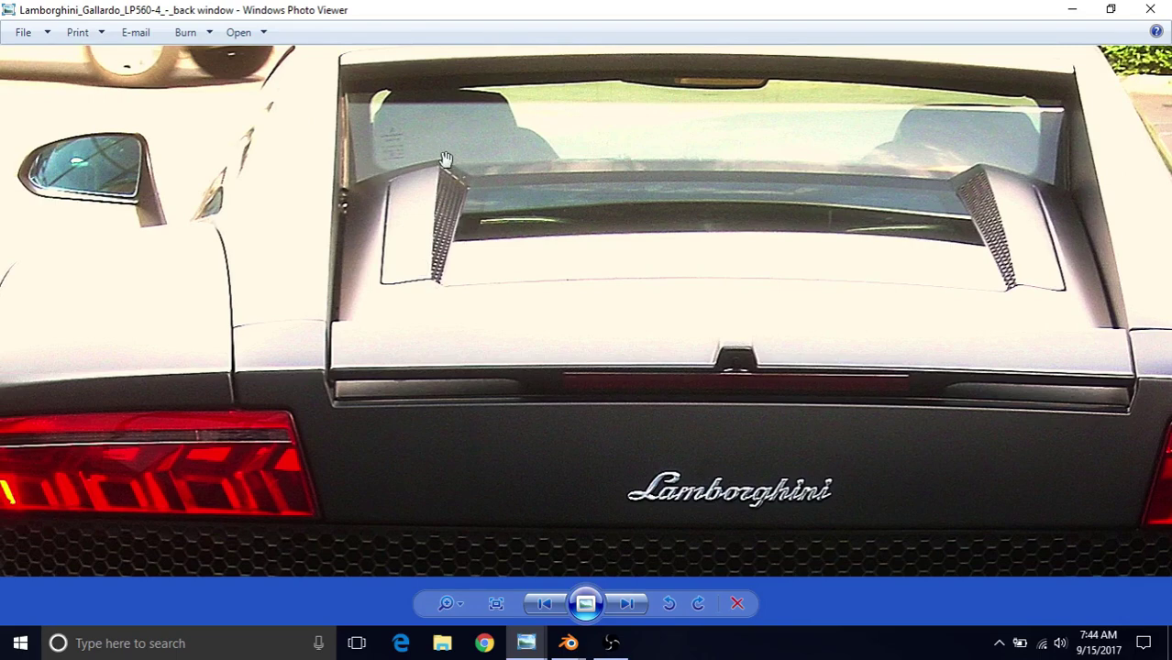
{"action": "left_click_drag", "start_coordinate": [552, 278], "coordinate": [596, 463]}
Switch back to Blender, hide all unselected geometry, and display the duplicated faces in top-view wireframe over the blueprint
{"action": "mouse_move", "coordinate": [583, 642]}
{"action": "left_click", "coordinate": [475, 577]}
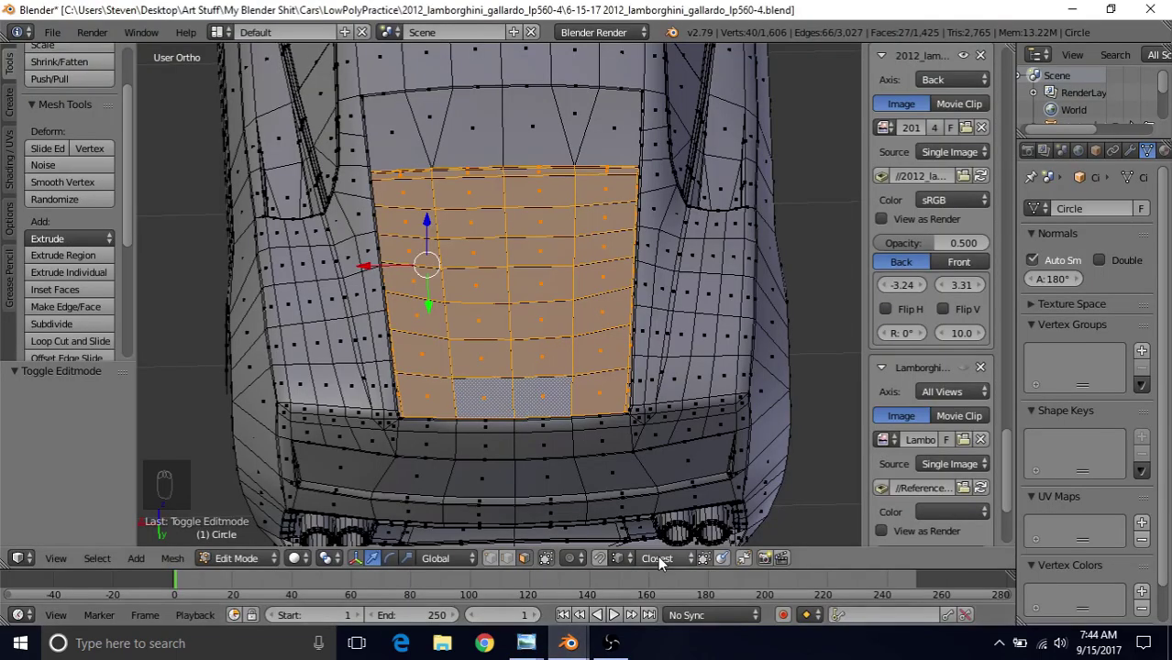
{"action": "middle_click_drag", "start_coordinate": [526, 314], "coordinate": [525, 301]}
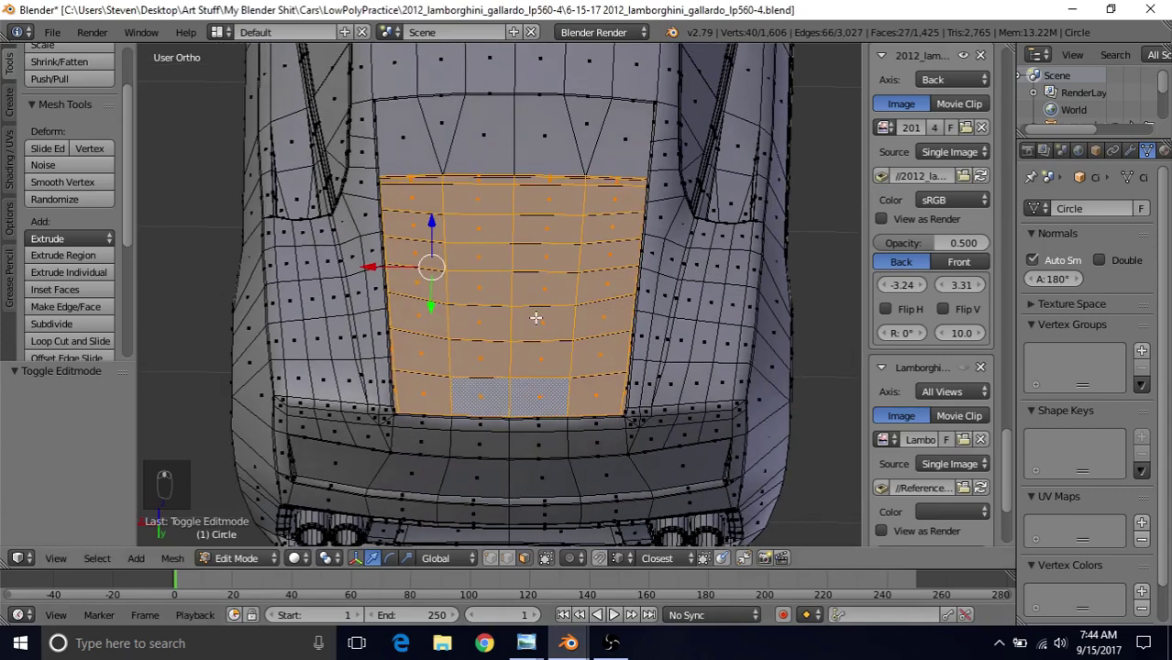
{"action": "key", "text": "shift+h"}
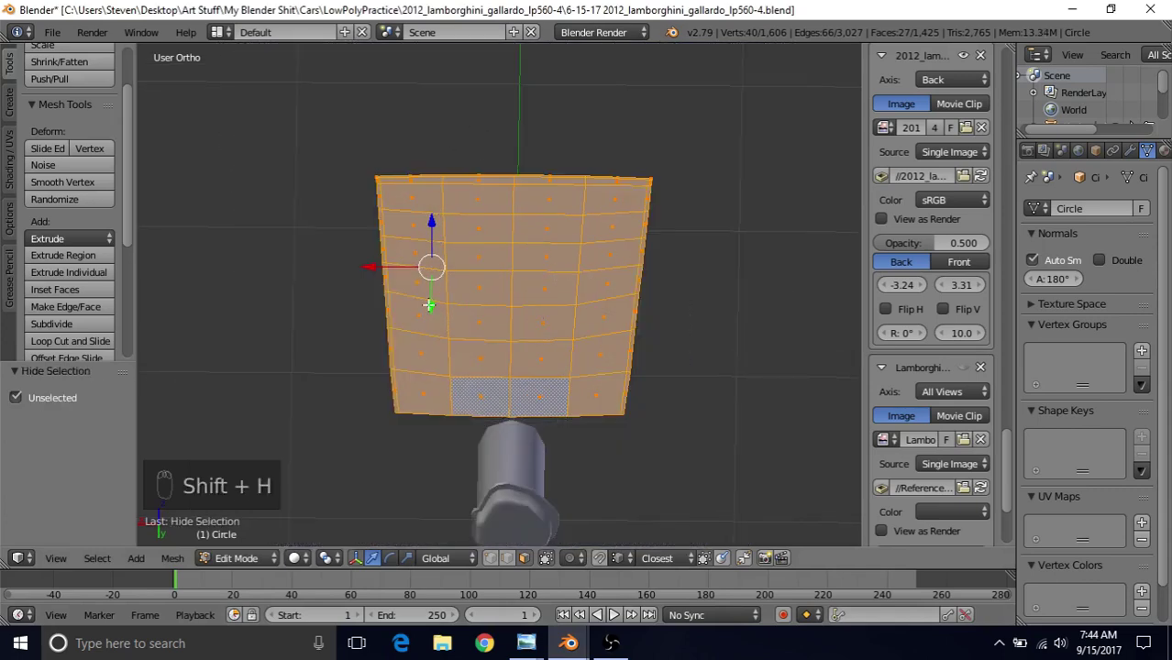
{"action": "mouse_move", "coordinate": [573, 257]}
{"action": "middle_mouse_down"}
{"action": "mouse_move", "coordinate": [532, 248]}
{"action": "mouse_move", "coordinate": [448, 288]}
{"action": "mouse_move", "coordinate": [449, 198]}
{"action": "middle_mouse_up"}
{"action": "key", "text": "KP_7"}
{"action": "key", "text": "z"}
{"action": "scroll", "coordinate": [441, 247], "scroll_direction": "up", "scroll_amount": 1}
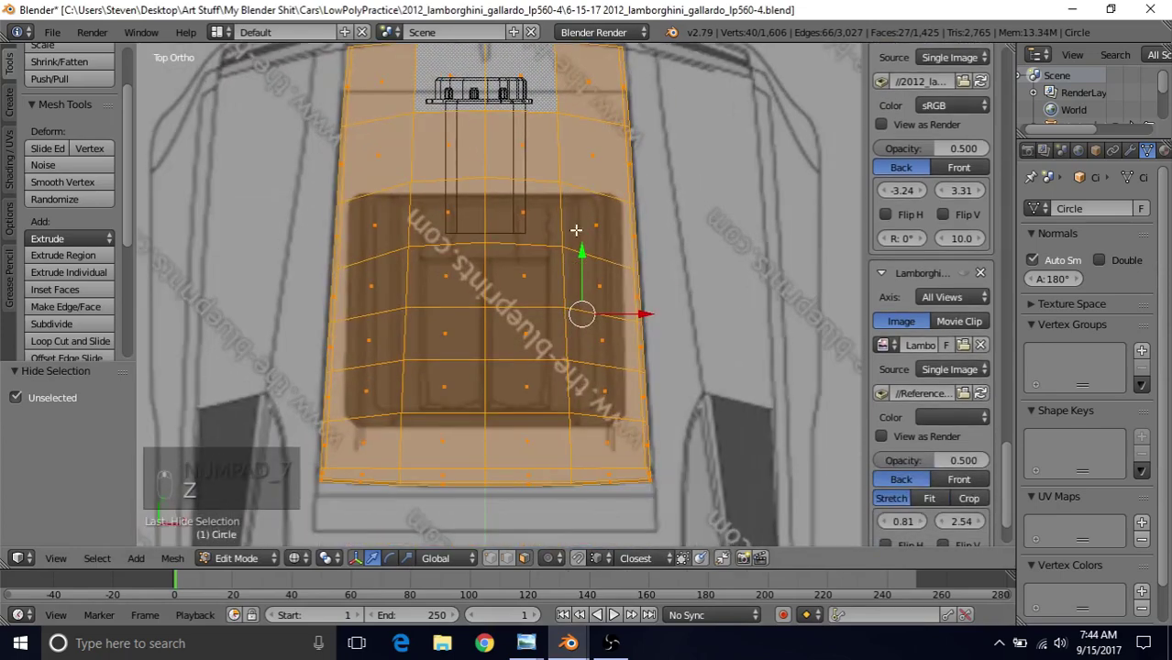
In vertex select mode, move the vertex beside the centreline, near the blueprint engine cover's front edge, by -0.054 along Y
{"action": "key", "text": "a"}
{"action": "scroll", "coordinate": [545, 265], "scroll_direction": "up", "scroll_amount": 3}
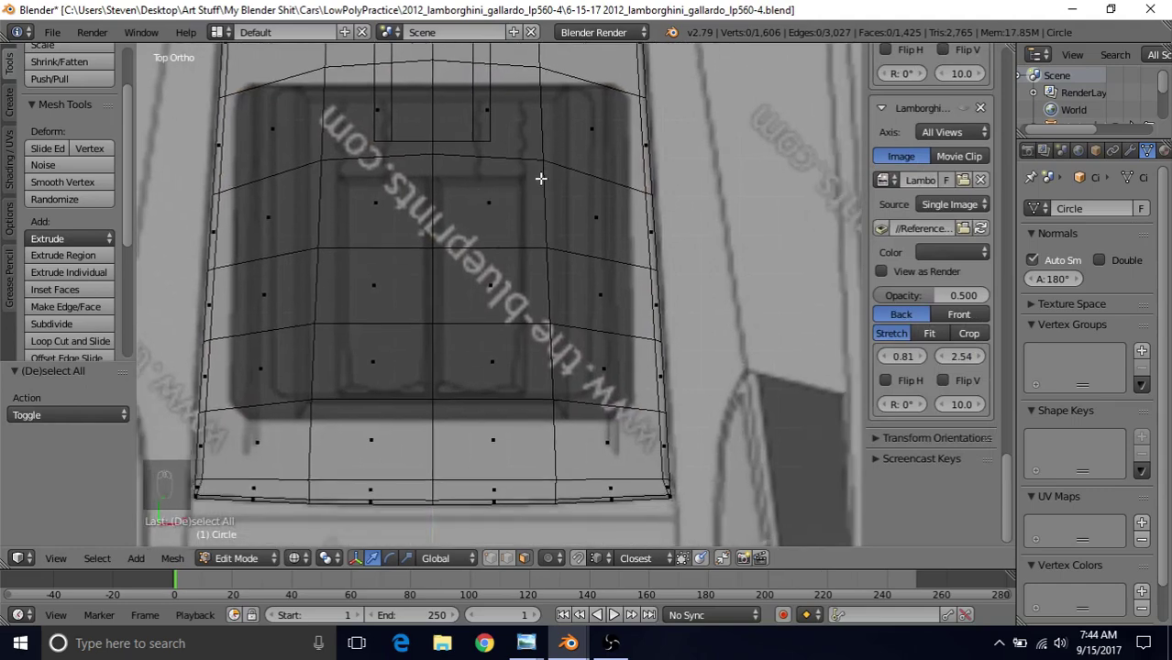
{"action": "scroll", "coordinate": [540, 178], "scroll_direction": "up", "scroll_amount": 1}
{"action": "left_click", "coordinate": [507, 557]}
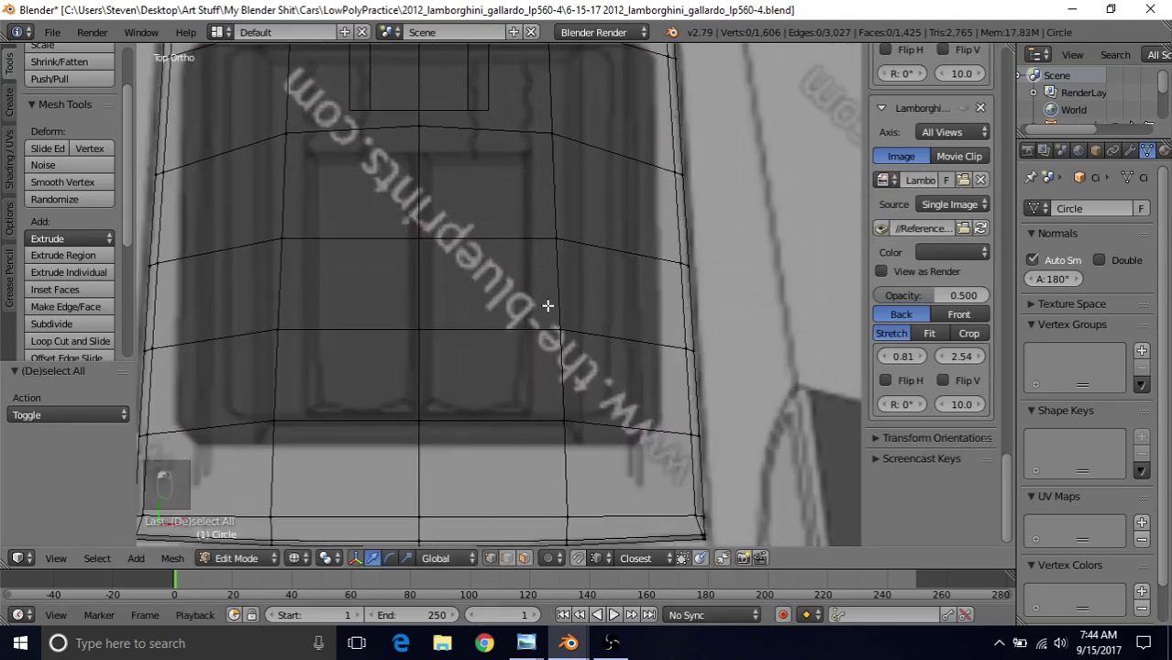
{"action": "middle_click_drag", "start_coordinate": [530, 299], "coordinate": [514, 249], "text": "shift"}
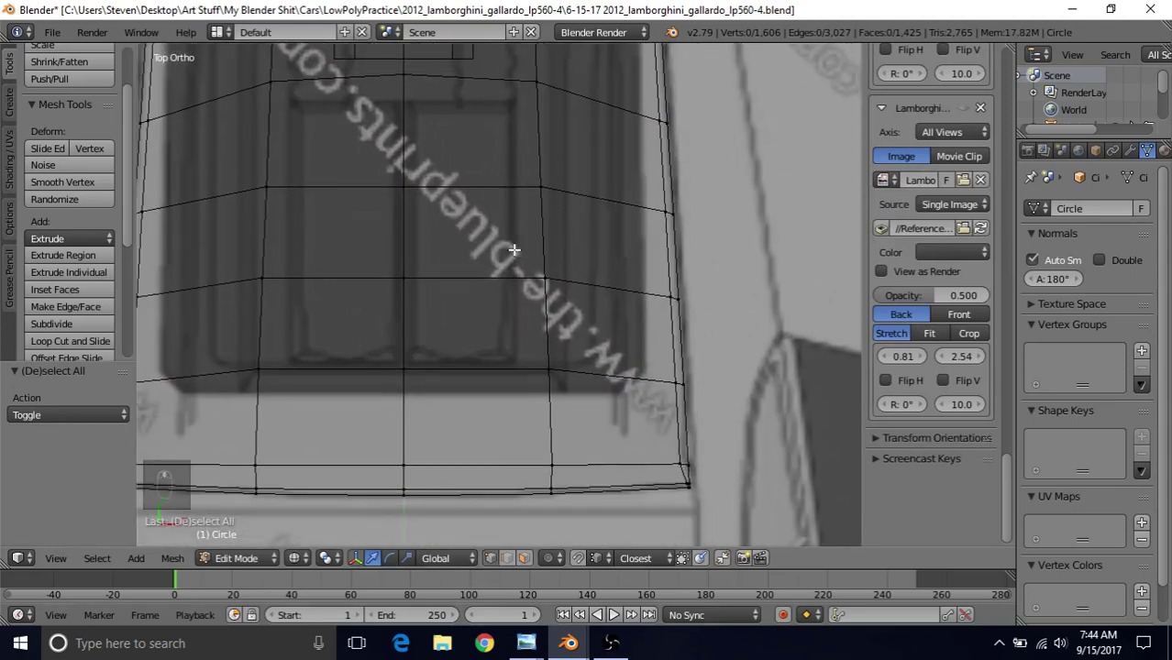
{"action": "middle_click_drag", "start_coordinate": [456, 312], "coordinate": [536, 306], "text": "shift"}
{"action": "right_click", "coordinate": [628, 340]}
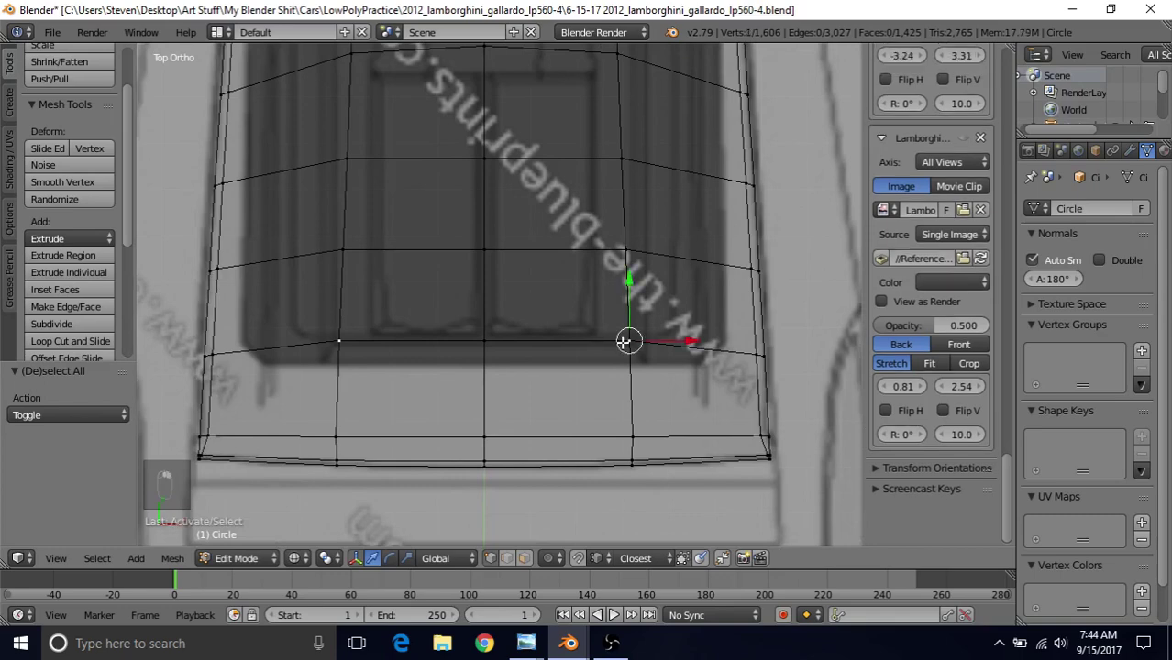
{"action": "key", "text": "g"}
{"action": "key", "text": "y"}
{"action": "left_click", "coordinate": [596, 316]}
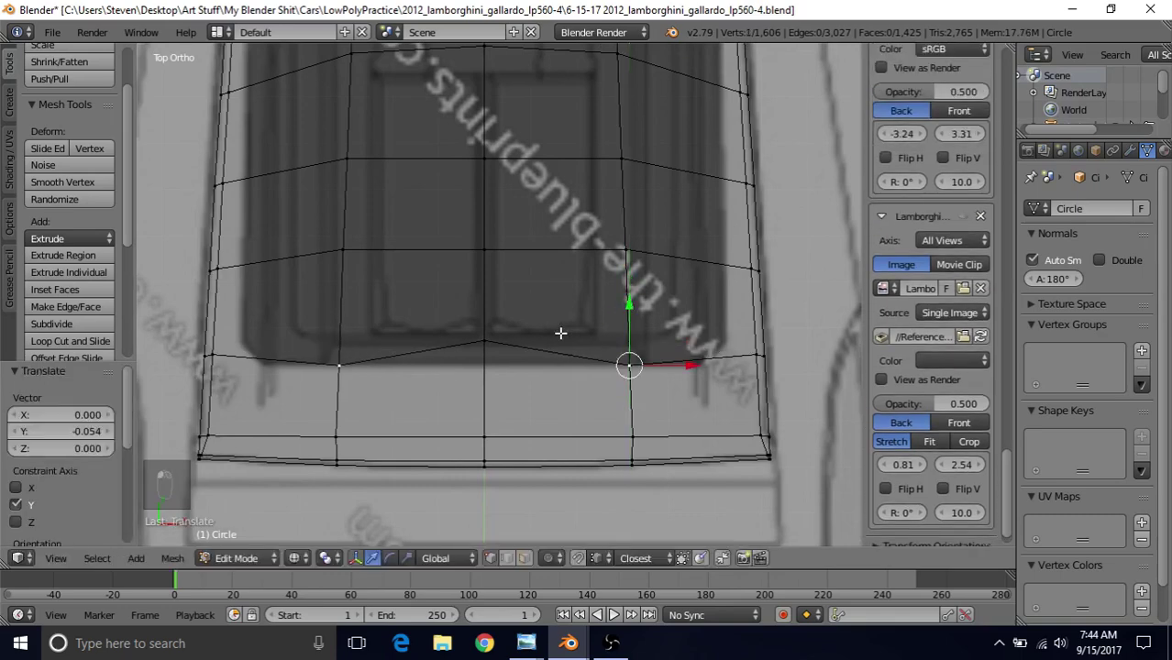
Move the centreline vertex of the same row by -0.052 along Y to the blueprint engine cover's front edge
{"action": "right_click", "coordinate": [483, 335]}
{"action": "key", "text": "g"}
{"action": "key", "text": "y"}
{"action": "left_click", "coordinate": [484, 292]}
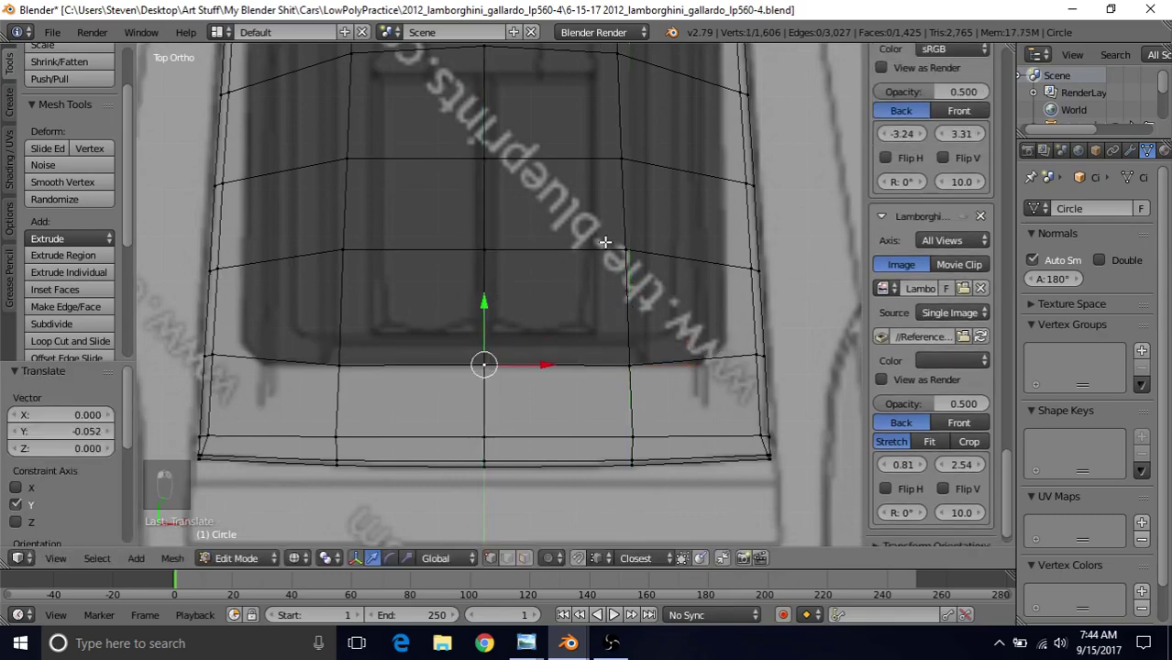
Select the side vertex pair beside the centreline along the blueprint engine cover's front edge
{"action": "middle_click_drag", "start_coordinate": [604, 243], "coordinate": [462, 293], "text": "shift"}
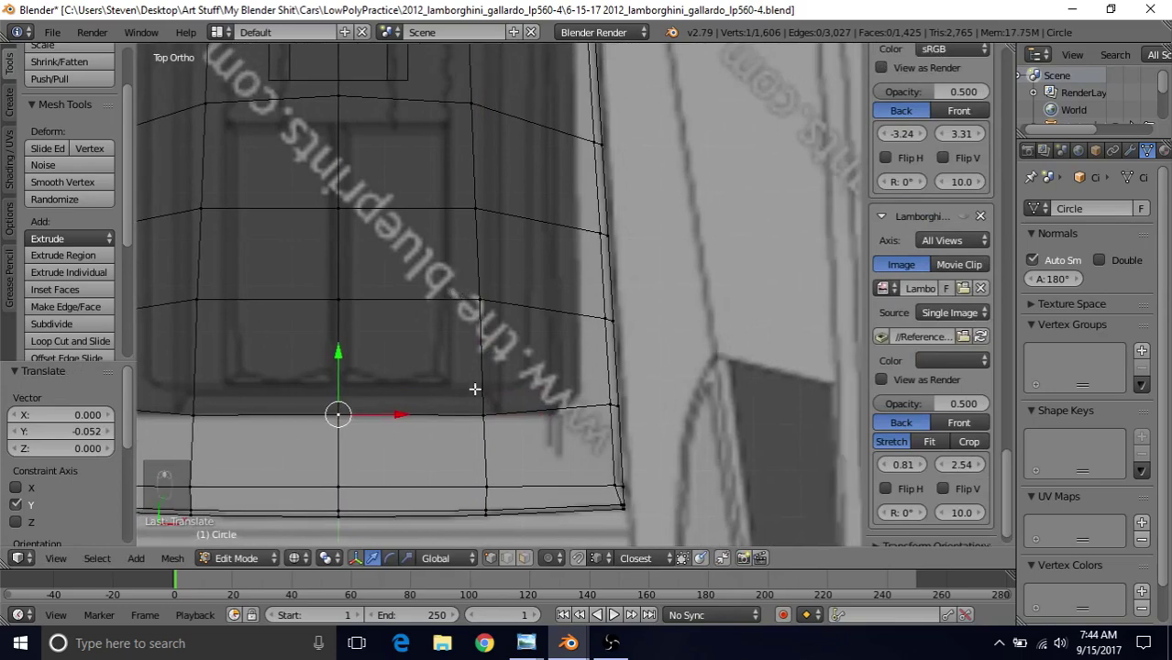
{"action": "right_click", "coordinate": [484, 415]}
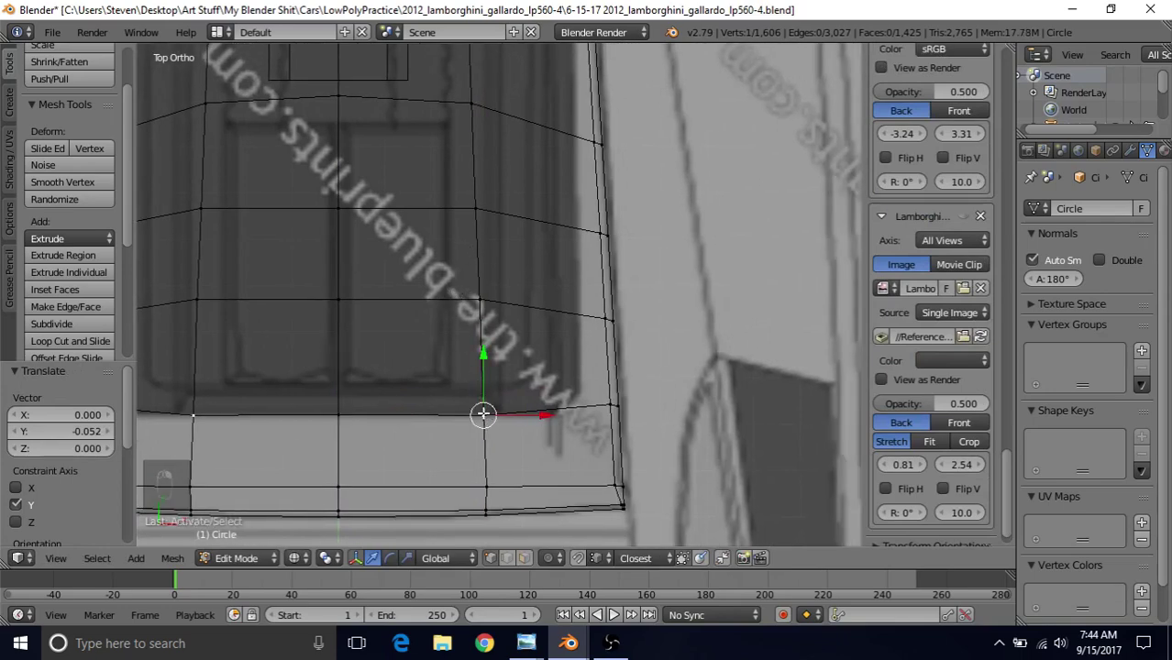
{"action": "middle_click_drag", "start_coordinate": [522, 324], "coordinate": [535, 384], "text": "shift"}
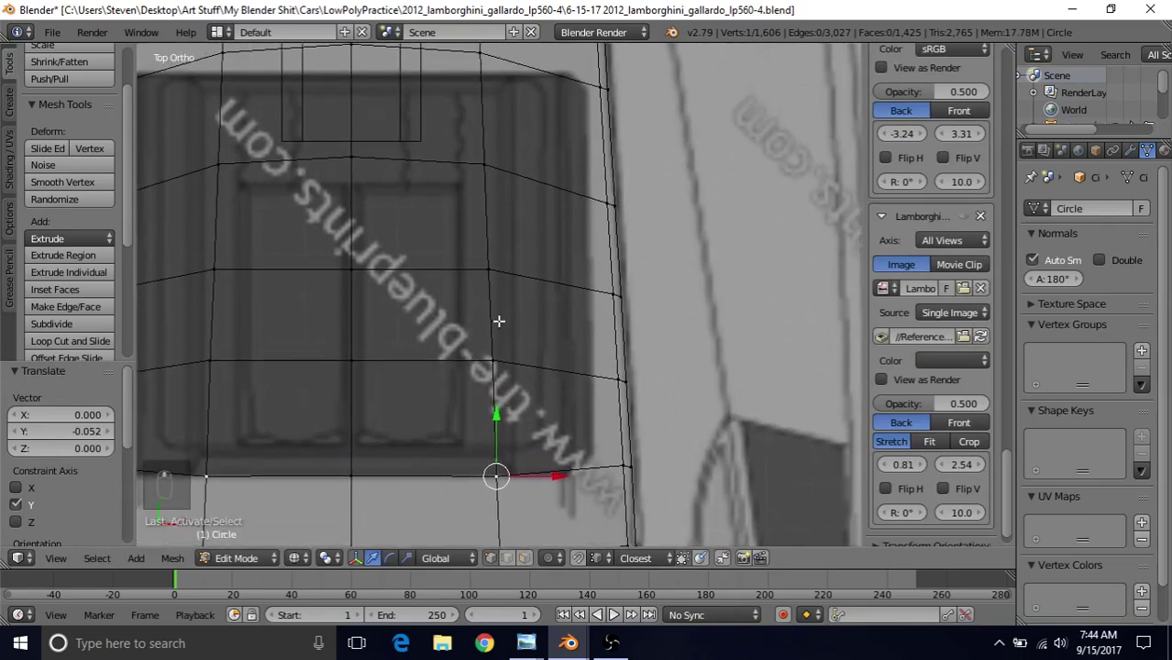
{"action": "middle_click_drag", "start_coordinate": [562, 266], "coordinate": [573, 268], "text": "shift"}
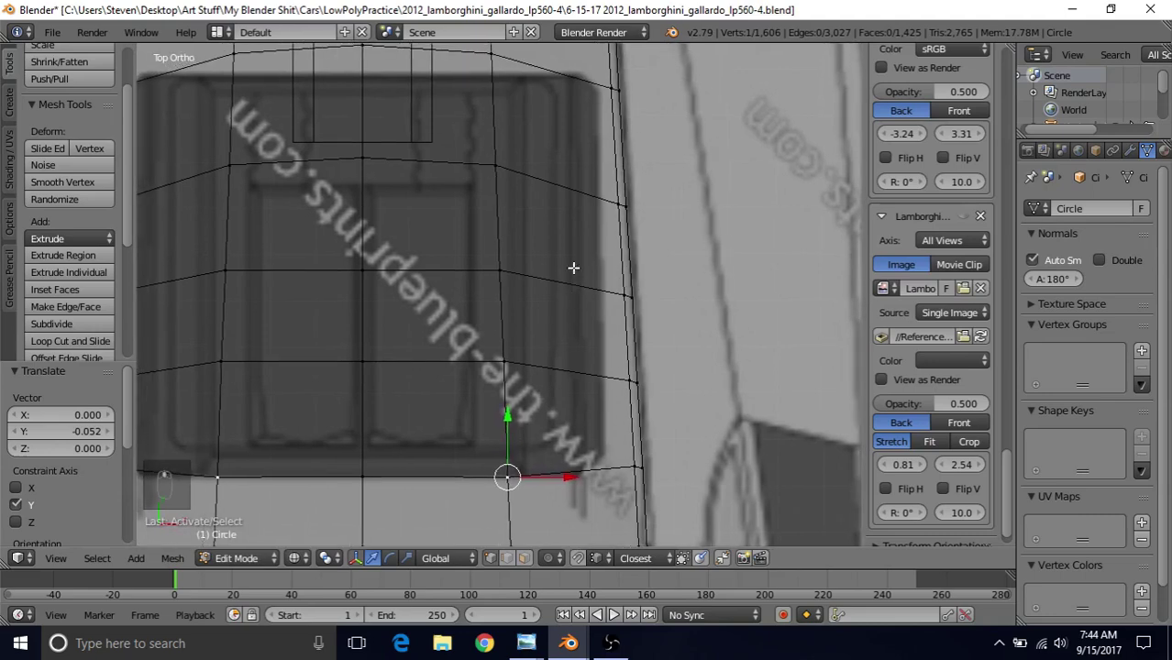
Switch between Windows Photo Viewer and Blender to compare the engine cover and side vents in the back window photo with the blueprint
{"action": "left_click", "coordinate": [526, 643]}
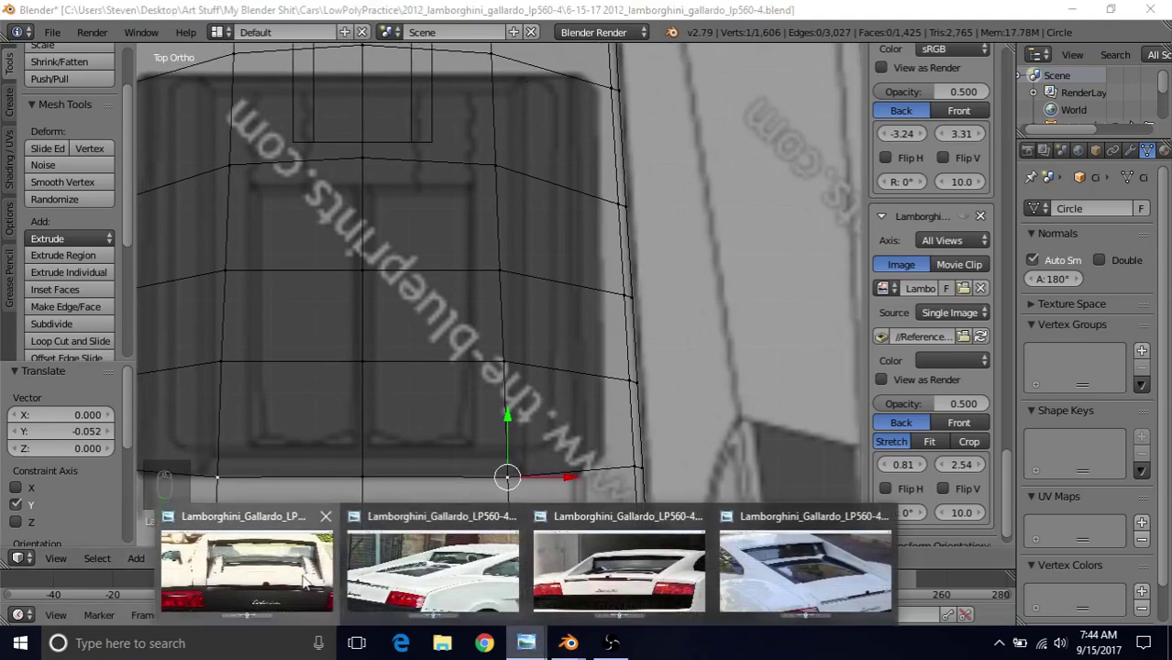
{"action": "left_click", "coordinate": [248, 578]}
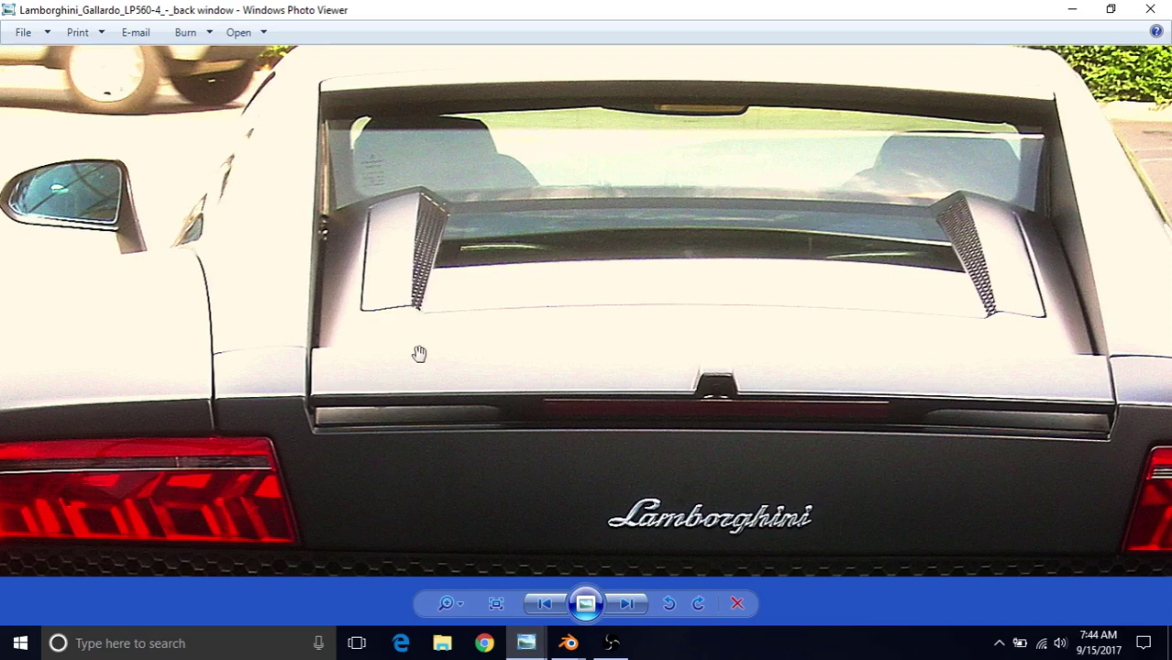
{"action": "left_click", "coordinate": [568, 643]}
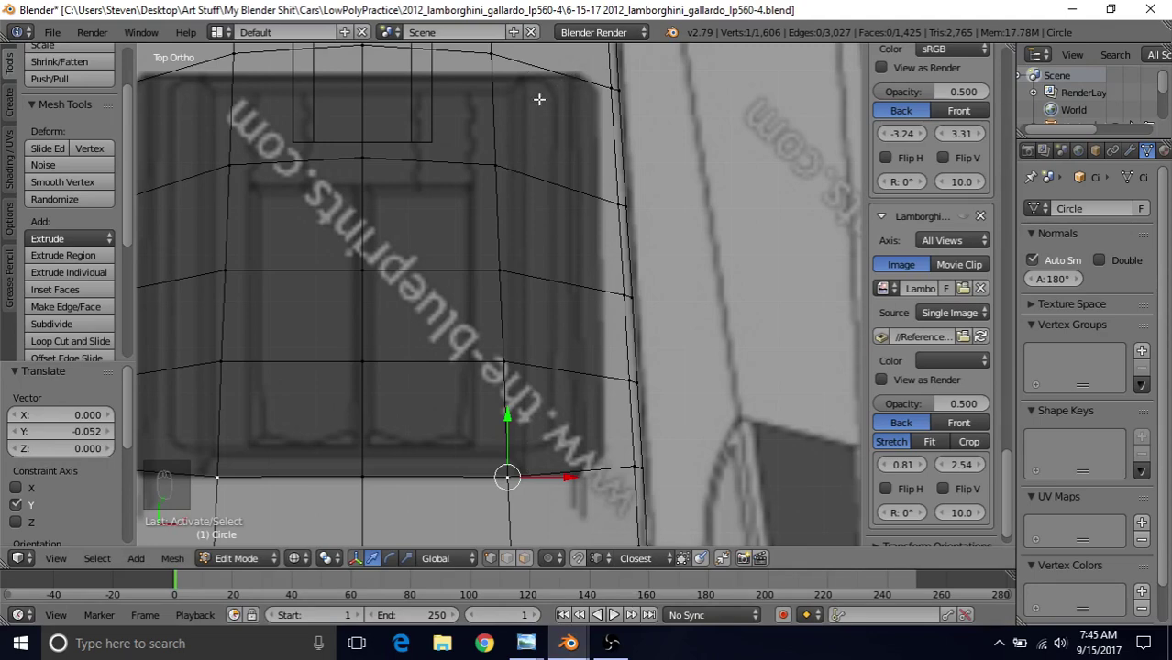
{"action": "mouse_move", "coordinate": [525, 643]}
{"action": "left_click", "coordinate": [427, 582]}
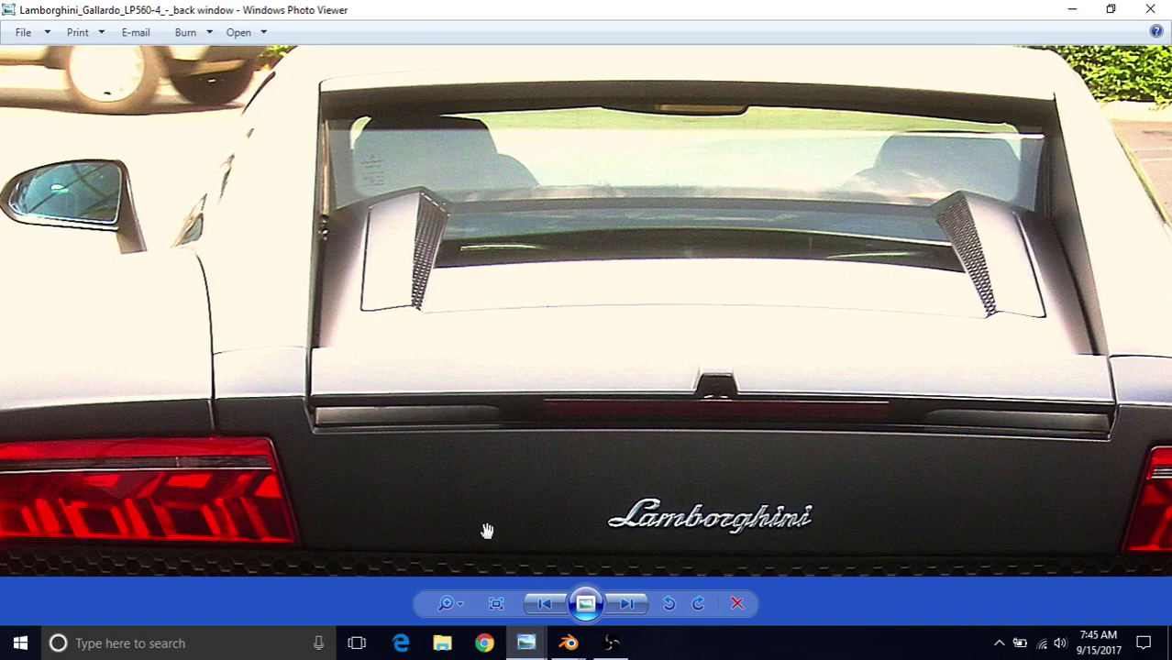
{"action": "mouse_move", "coordinate": [568, 643]}
{"action": "left_click", "coordinate": [644, 560]}
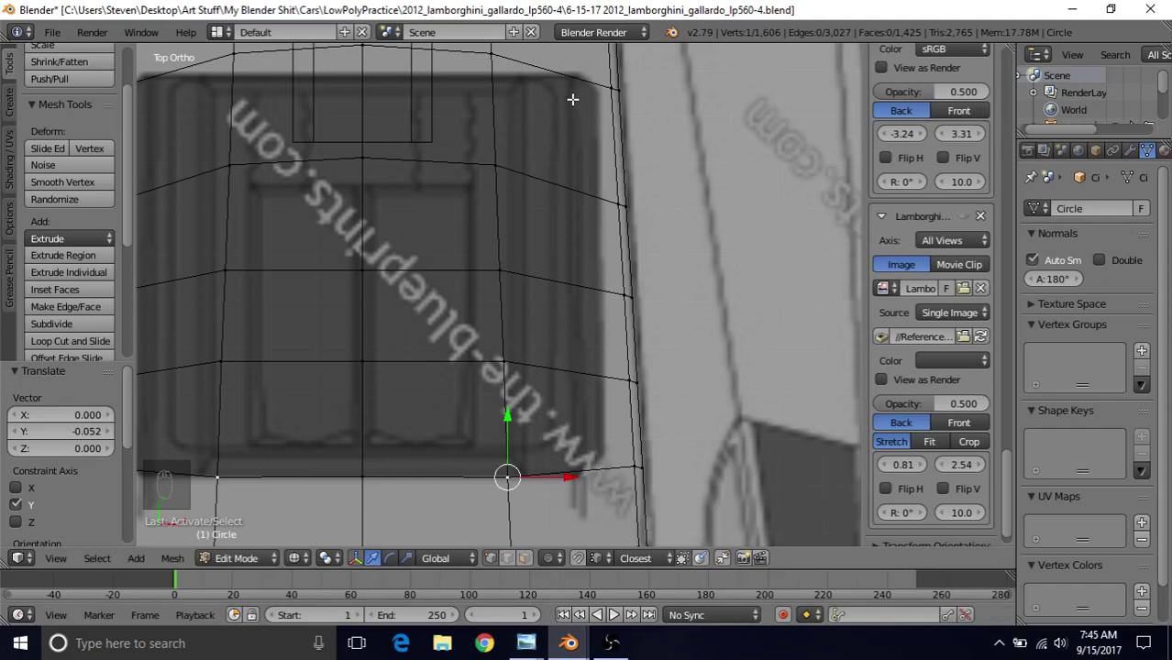
{"action": "mouse_move", "coordinate": [526, 642]}
{"action": "left_click", "coordinate": [359, 596]}
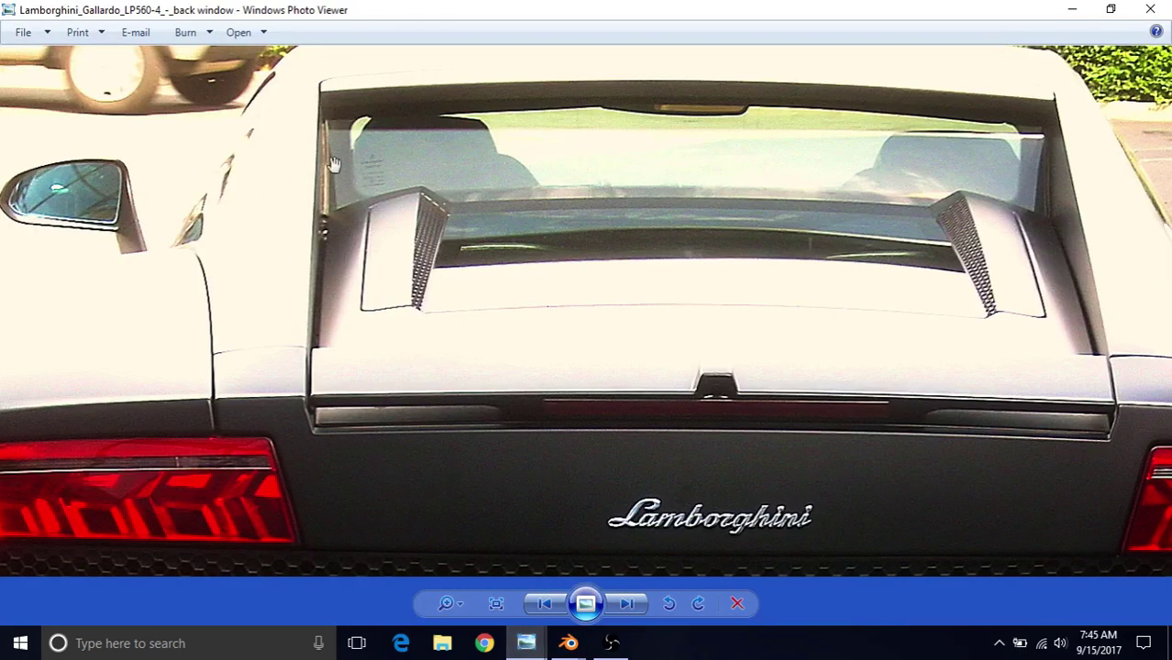
{"action": "left_click", "coordinate": [569, 642]}
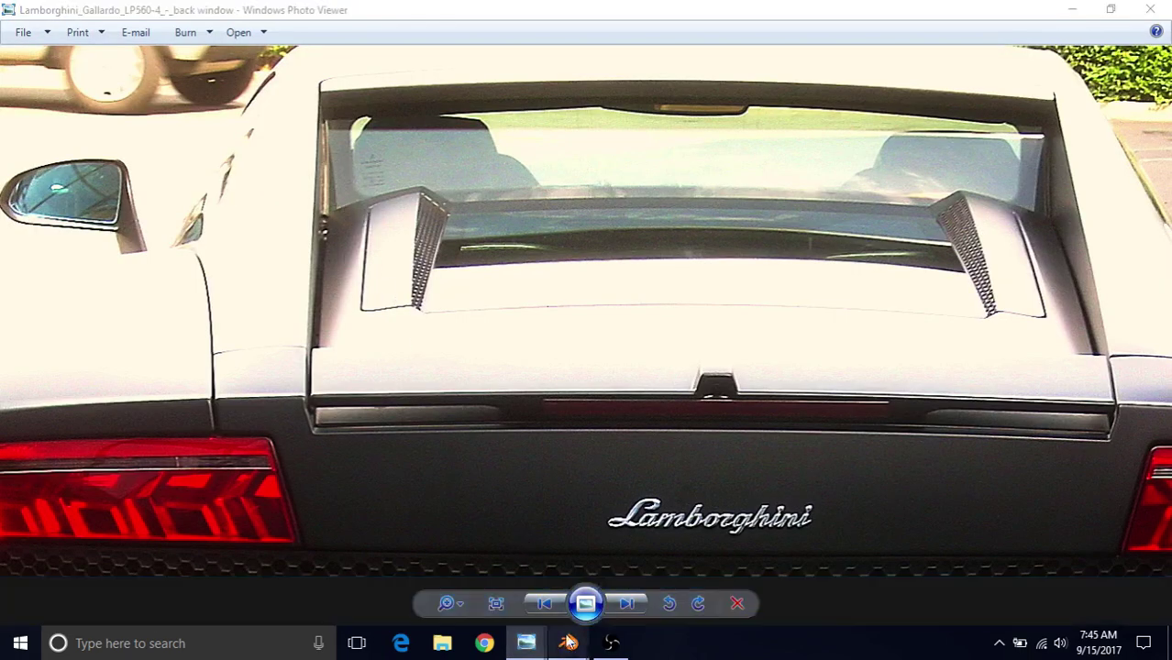
Move the front-edge side vertex pair outward by 0.037 along X, and the pair in the second row by 0.048
{"action": "middle_click_drag", "start_coordinate": [572, 197], "coordinate": [585, 178], "text": "shift"}
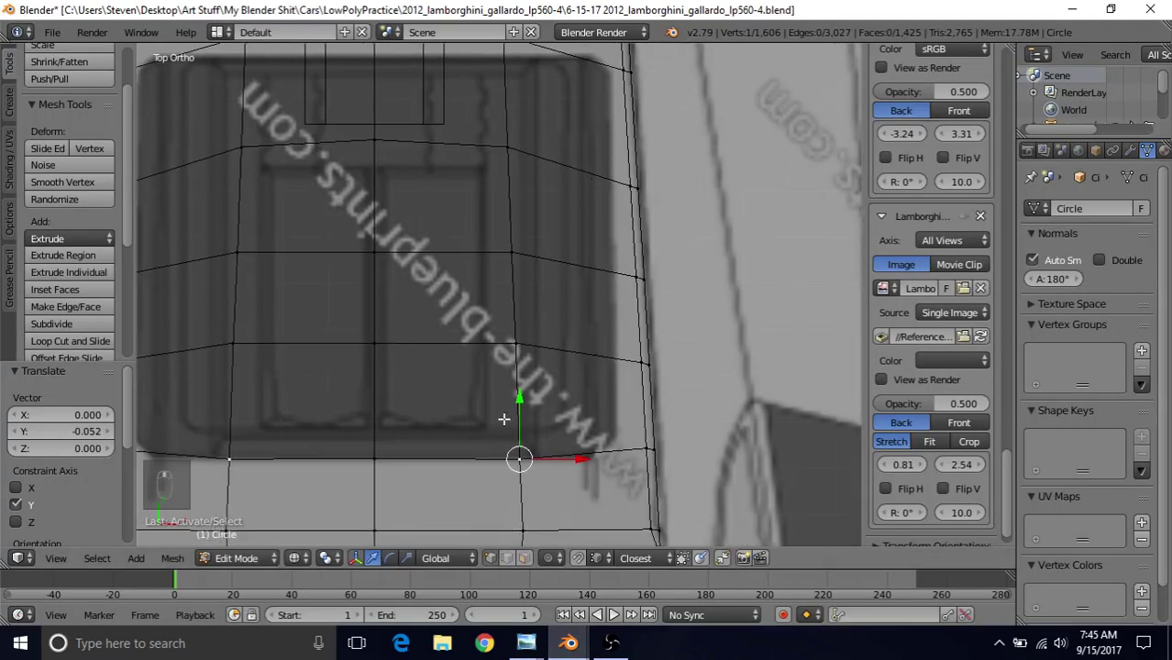
{"action": "middle_click_drag", "start_coordinate": [560, 397], "coordinate": [575, 365], "text": "shift"}
{"action": "scroll", "coordinate": [573, 367], "scroll_direction": "up", "scroll_amount": 1}
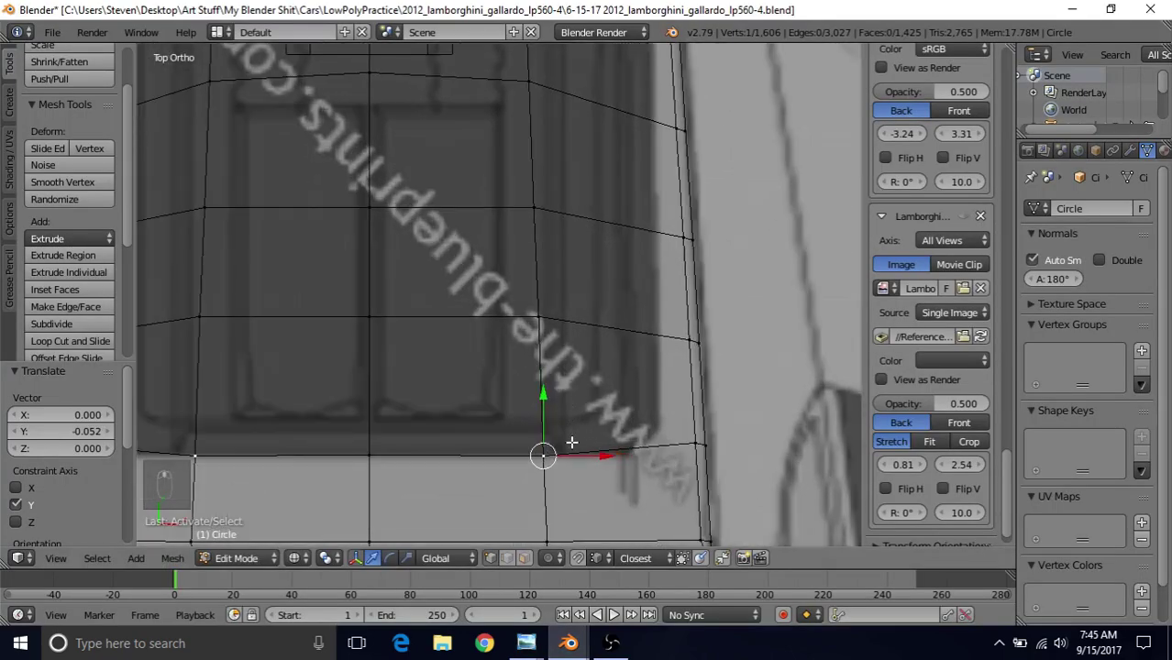
{"action": "left_click_drag", "start_coordinate": [585, 460], "coordinate": [606, 462]}
{"action": "right_click", "coordinate": [567, 342]}
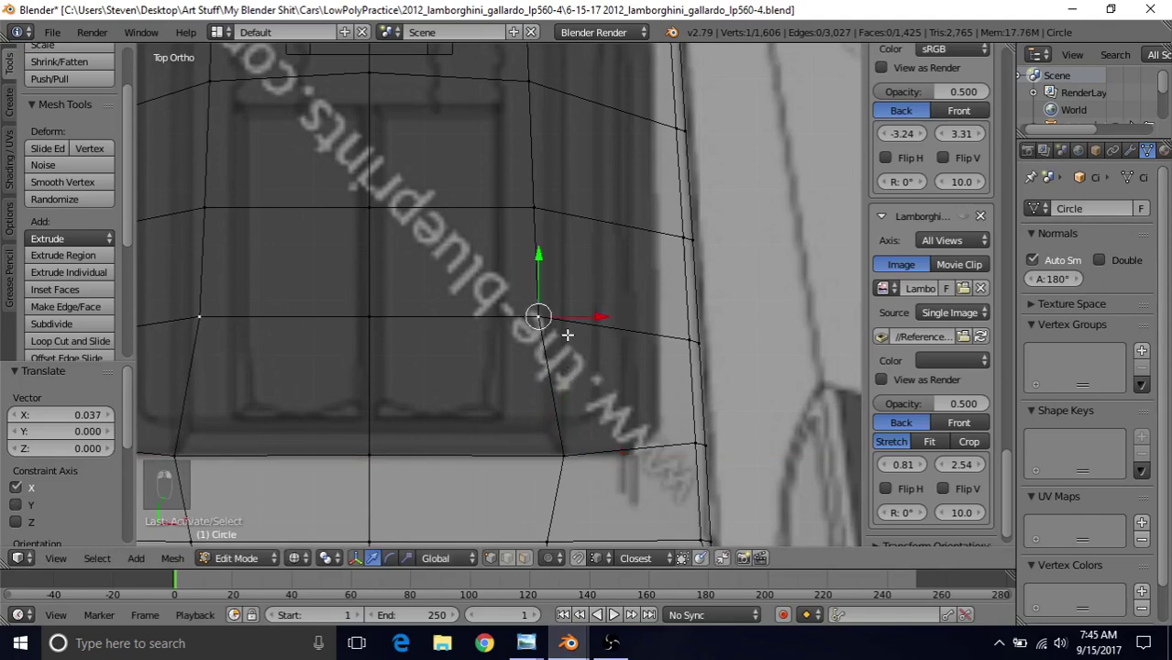
{"action": "left_click_drag", "start_coordinate": [595, 308], "coordinate": [615, 306]}
{"action": "left_click", "coordinate": [605, 292]}
Move the side vertex pair in the third row outward by 0.053 along X, and the pair in the fourth row by 0.060
{"action": "right_click", "coordinate": [598, 206], "text": "alt"}
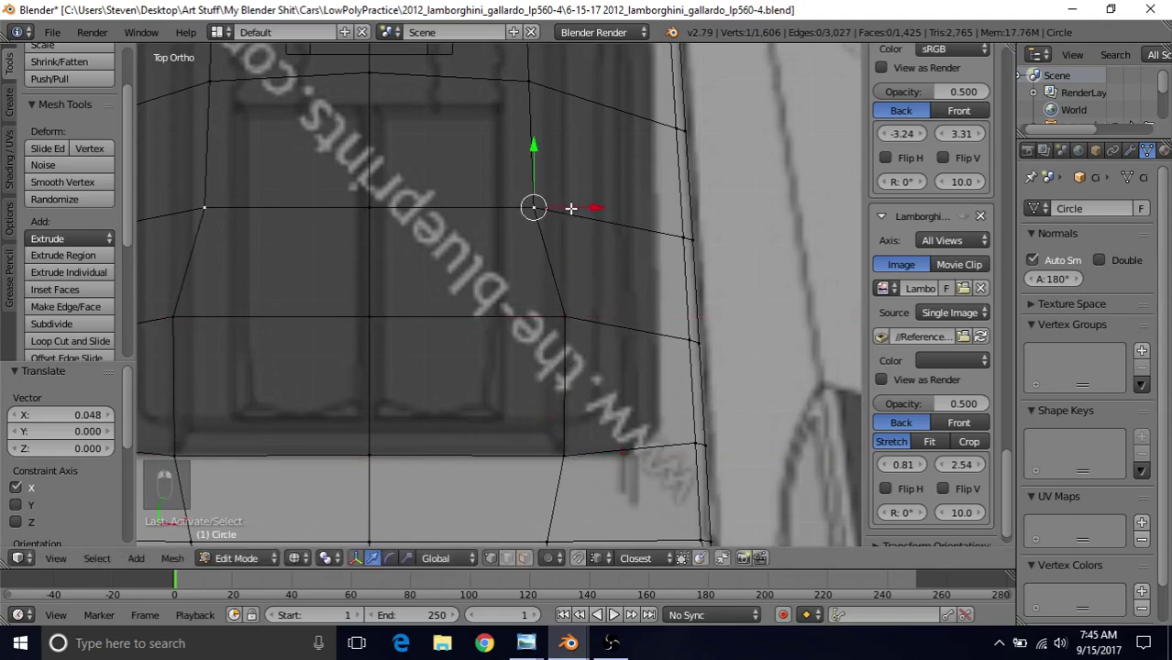
{"action": "key", "text": "g"}
{"action": "key", "text": "x"}
{"action": "left_click", "coordinate": [612, 209]}
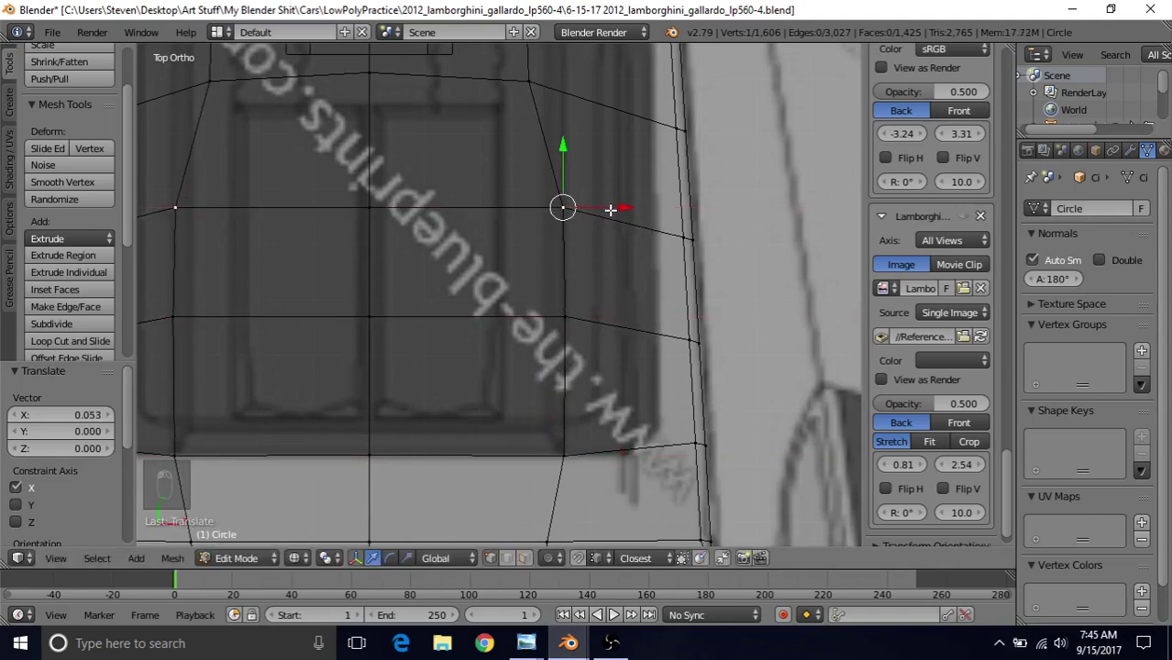
{"action": "middle_click_drag", "start_coordinate": [600, 225], "coordinate": [596, 416], "text": "shift"}
{"action": "right_click", "coordinate": [592, 262], "text": "alt"}
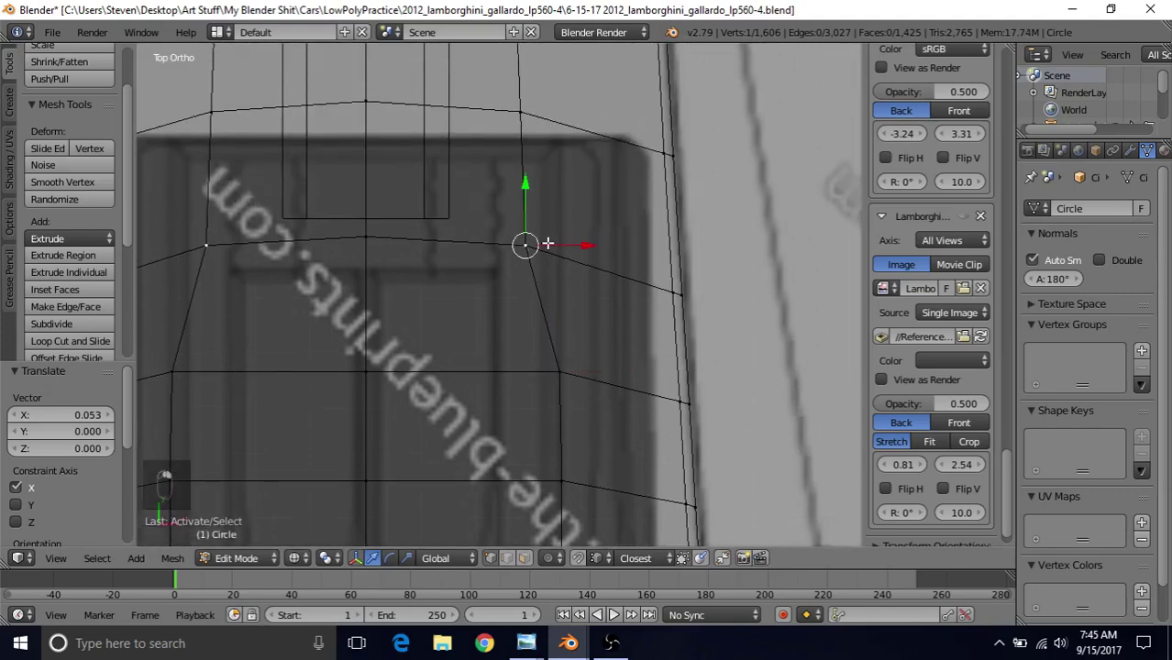
{"action": "key", "text": "g"}
{"action": "key", "text": "x"}
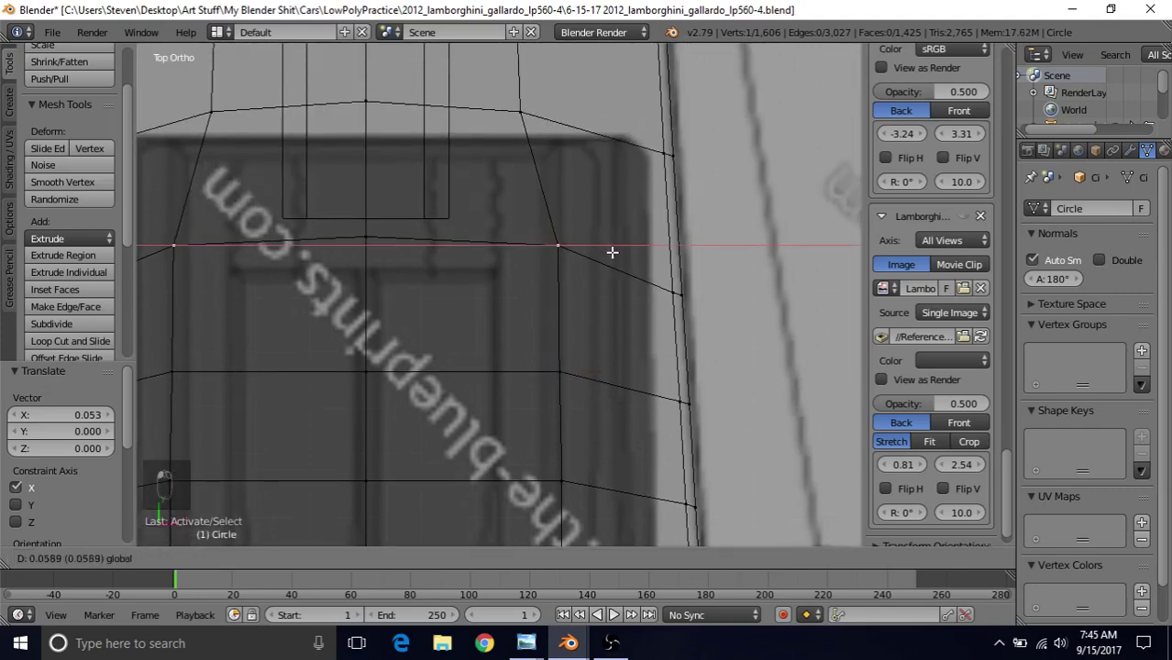
{"action": "left_click", "coordinate": [608, 250]}
Move the side vertex pair just behind the blueprint cover onto its rear edge, by 0.070 along X and -0.043 along Y
{"action": "right_click", "coordinate": [529, 125]}
{"action": "middle_click_drag", "start_coordinate": [593, 186], "coordinate": [639, 286], "text": "shift"}
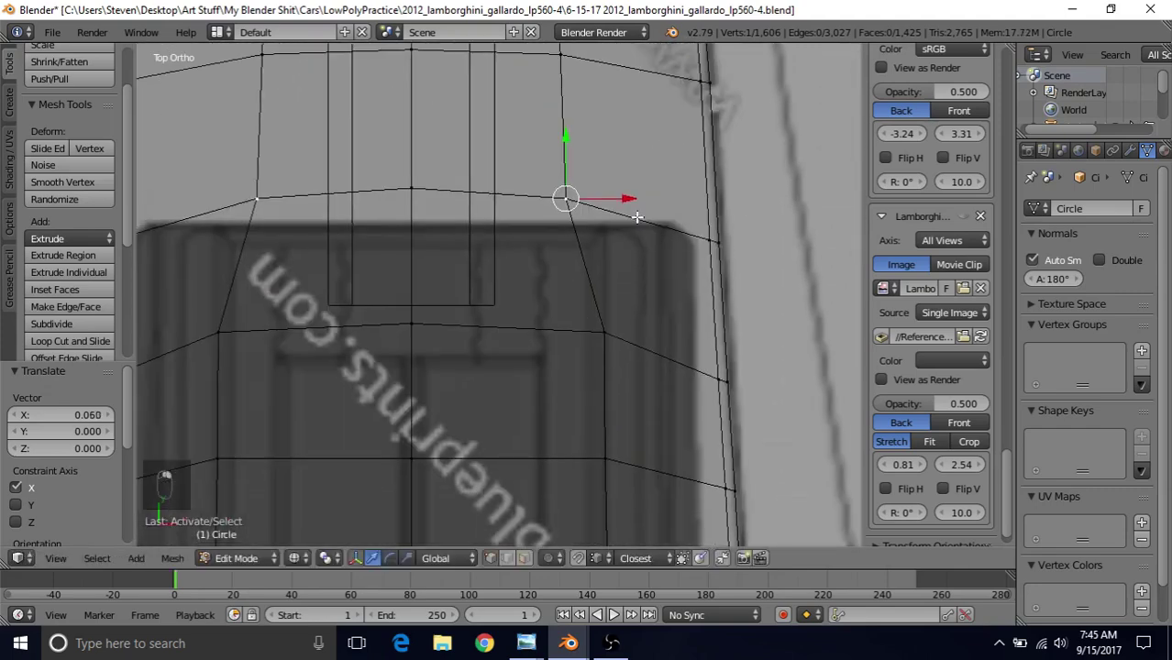
{"action": "key", "text": "g"}
{"action": "left_click", "coordinate": [661, 256]}
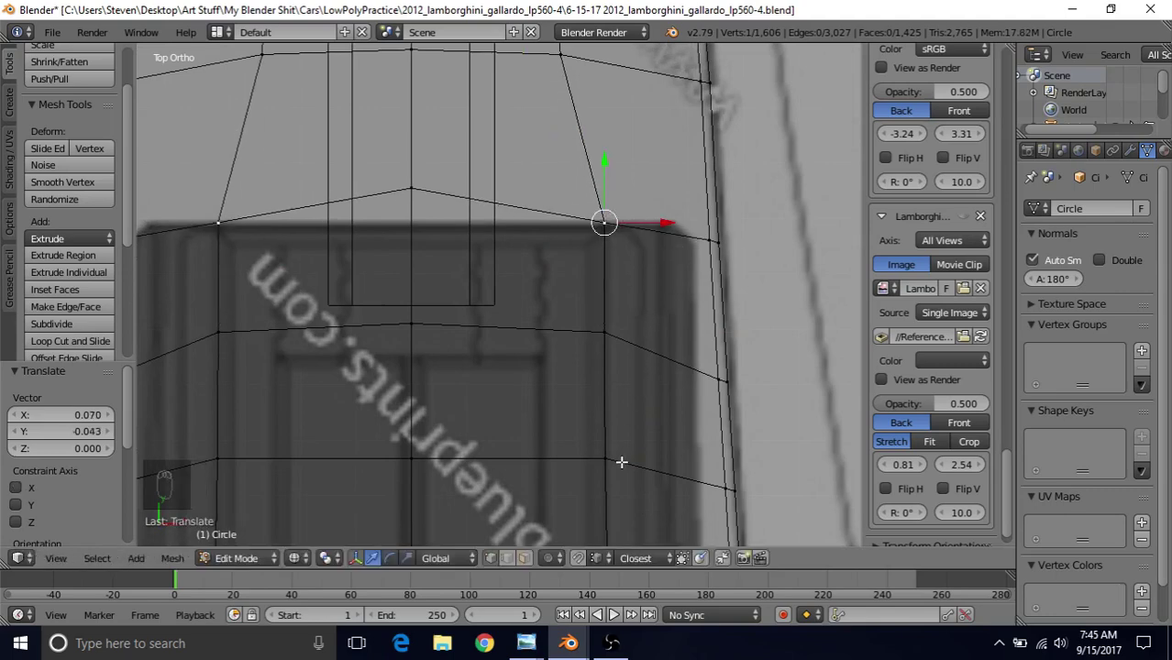
Move the centreline vertex of the rear-edge row by -0.065 along Y onto the blueprint cover's rear edge
{"action": "middle_click_drag", "start_coordinate": [538, 394], "coordinate": [652, 405], "text": "shift"}
{"action": "right_click", "coordinate": [522, 198]}
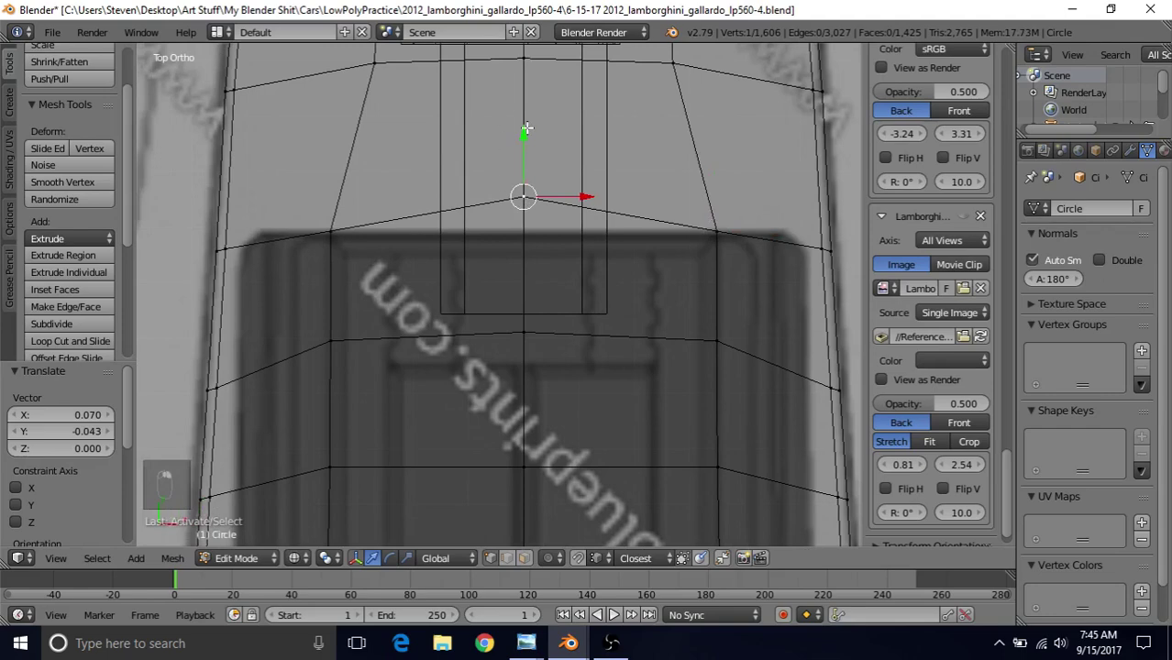
{"action": "key", "text": "g"}
{"action": "key", "text": "y"}
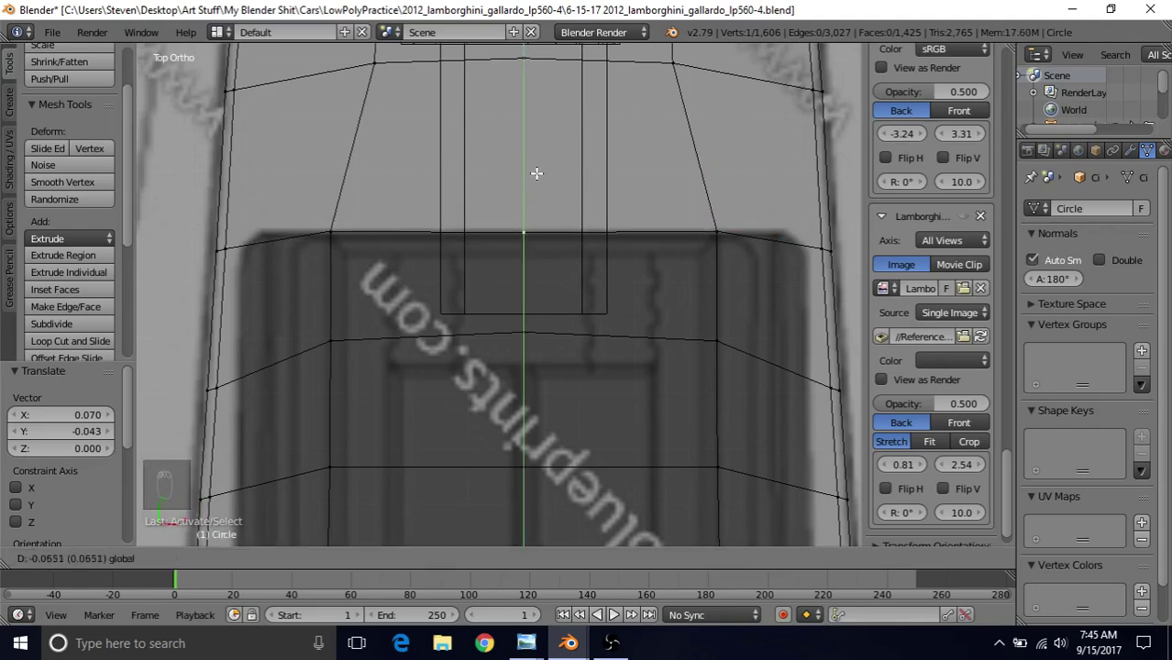
{"action": "left_click", "coordinate": [536, 173]}
Move the side vertex pair in the row behind the cover's rear edge outward by 0.080 along X to straighten the column
{"action": "middle_click_drag", "start_coordinate": [670, 313], "coordinate": [586, 440], "text": "shift"}
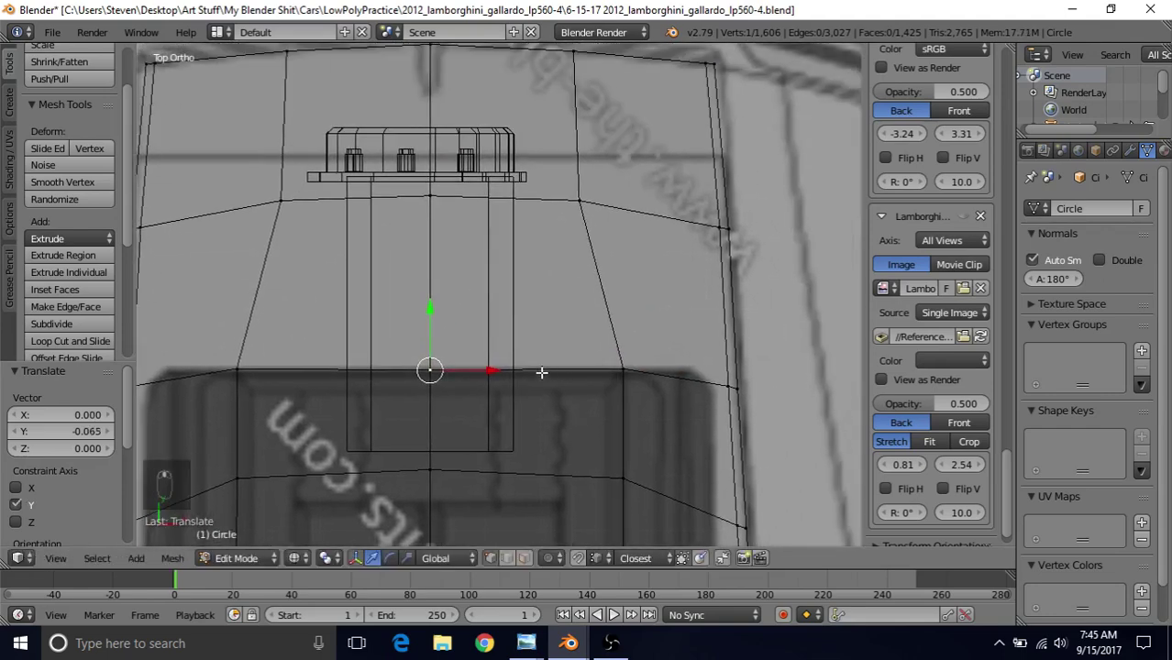
{"action": "scroll", "coordinate": [546, 258], "scroll_direction": "down", "scroll_amount": 1}
{"action": "right_click", "coordinate": [565, 214]}
{"action": "key", "text": "g"}
{"action": "key", "text": "x"}
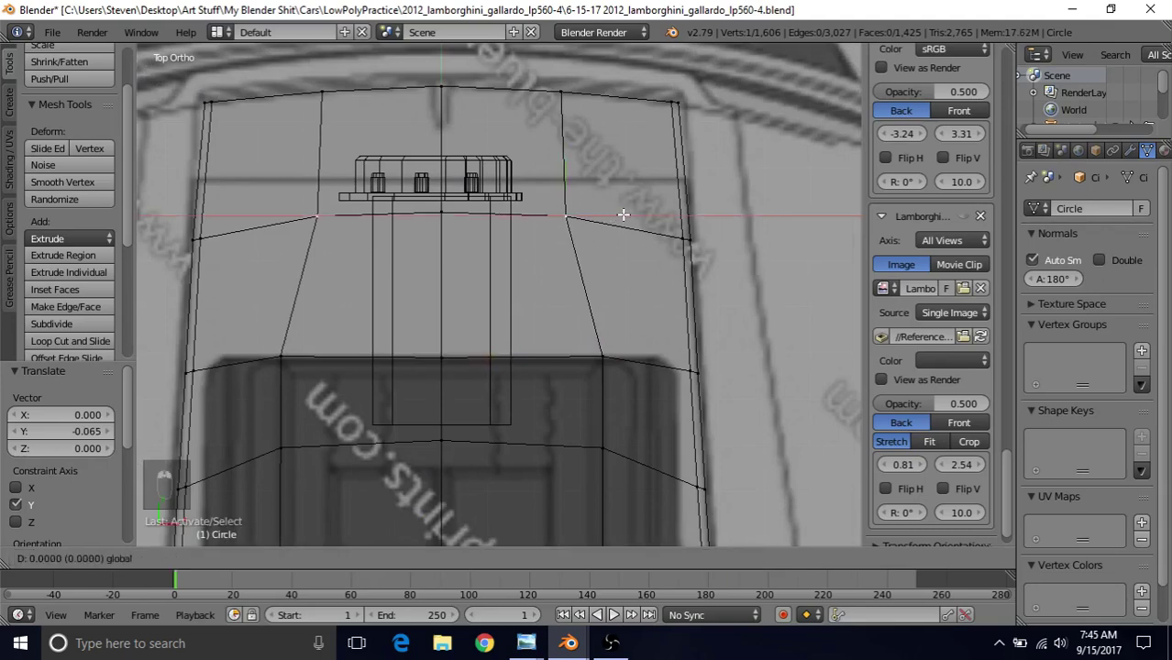
{"action": "left_click", "coordinate": [649, 212]}
Nudge the second-row side vertex pair slightly inward along X, and the front-edge pair by -0.002 along X
{"action": "middle_click_drag", "start_coordinate": [593, 349], "coordinate": [591, 264], "text": "shift"}
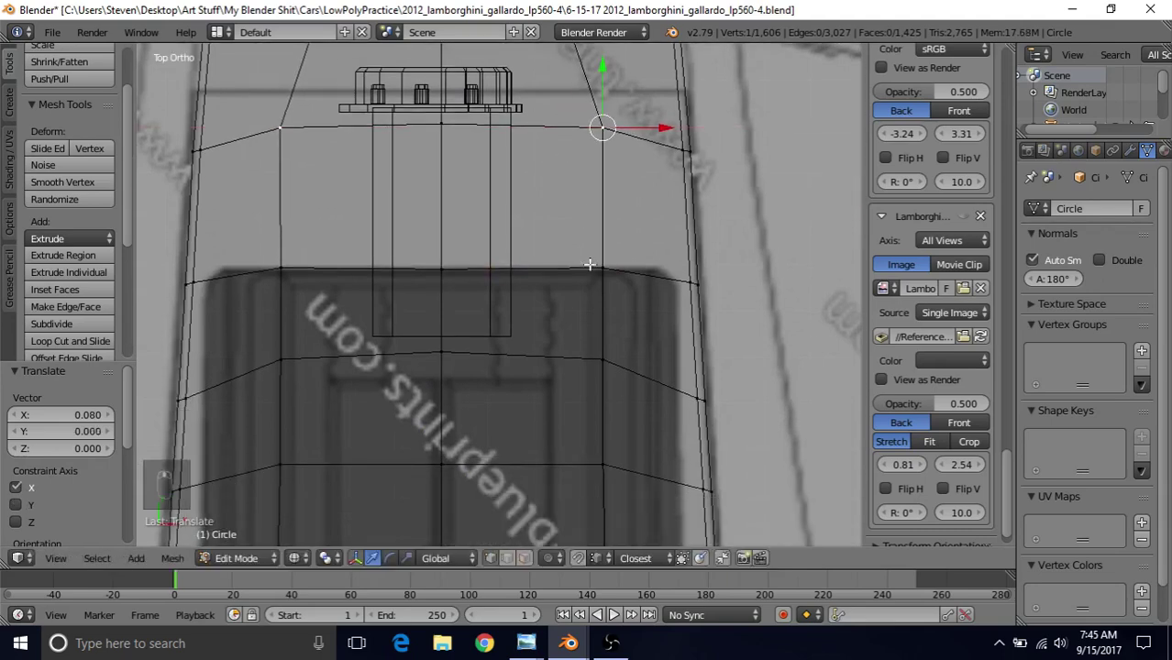
{"action": "scroll", "coordinate": [562, 353], "scroll_direction": "down", "scroll_amount": 2}
{"action": "middle_click_drag", "start_coordinate": [560, 364], "coordinate": [581, 158], "text": "shift"}
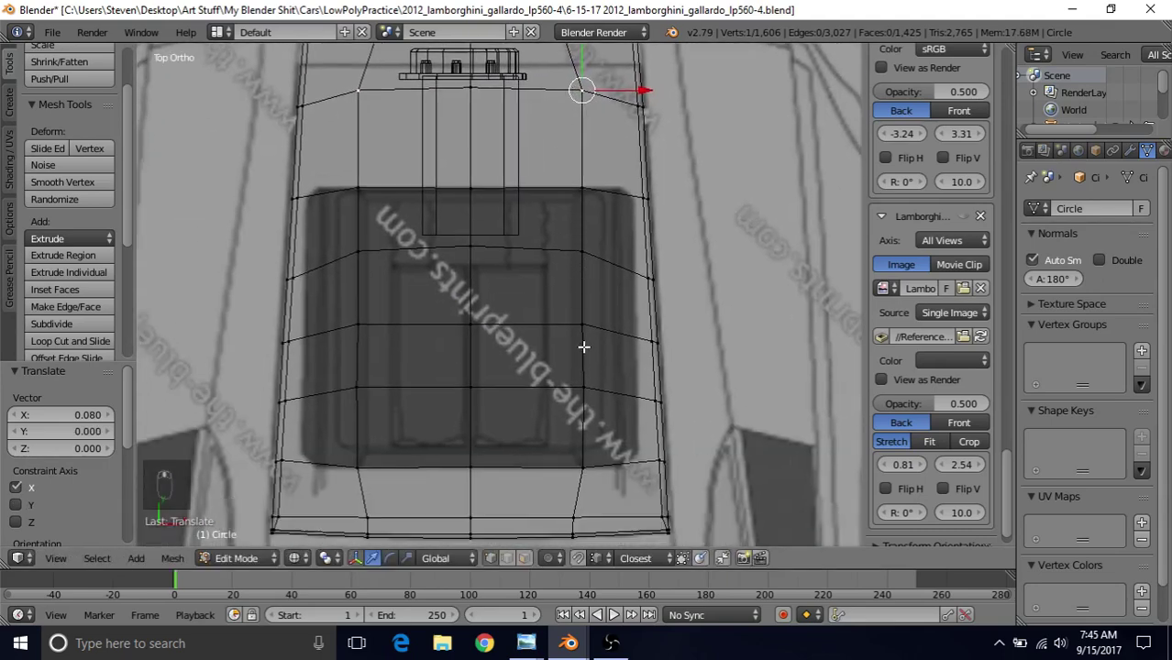
{"action": "middle_click_drag", "start_coordinate": [585, 438], "coordinate": [574, 322], "text": "shift"}
{"action": "scroll", "coordinate": [568, 326], "scroll_direction": "up", "scroll_amount": 2}
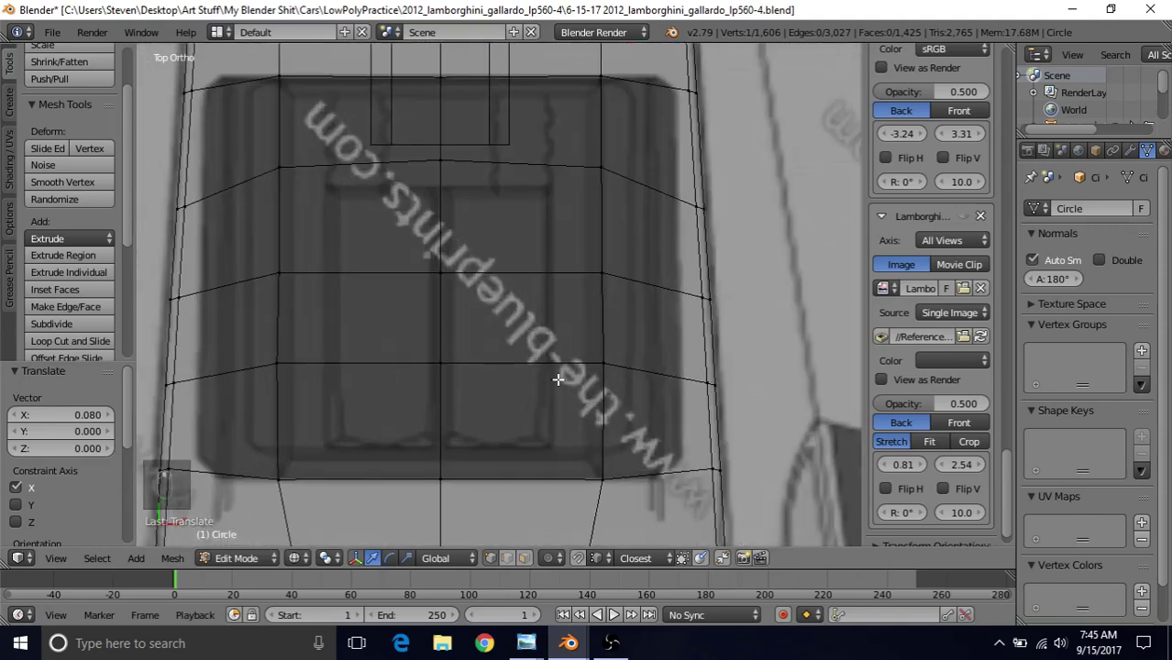
{"action": "right_click", "coordinate": [603, 364]}
{"action": "left_click_drag", "start_coordinate": [665, 366], "coordinate": [661, 365]}
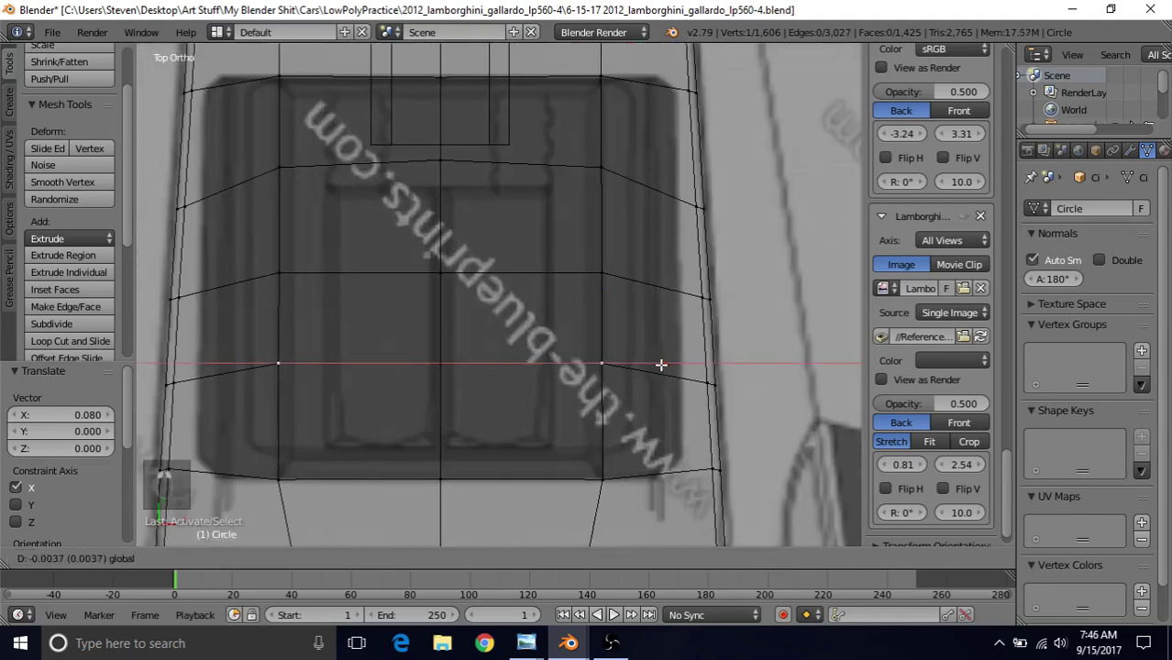
{"action": "left_click", "coordinate": [661, 365]}
{"action": "right_click", "coordinate": [601, 479]}
{"action": "left_click_drag", "start_coordinate": [648, 481], "coordinate": [647, 484]}
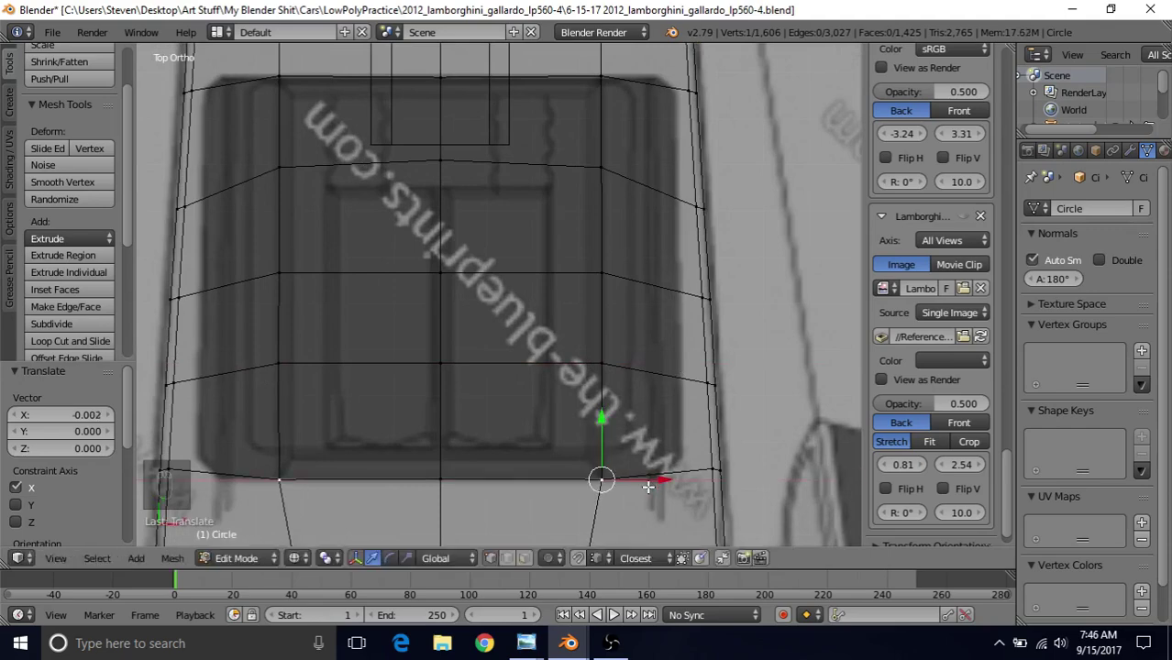
Add a single centred lengthwise loop cut between the centreline and the side vertex column of the engine cover
{"action": "scroll", "coordinate": [528, 390], "scroll_direction": "down", "scroll_amount": 4}
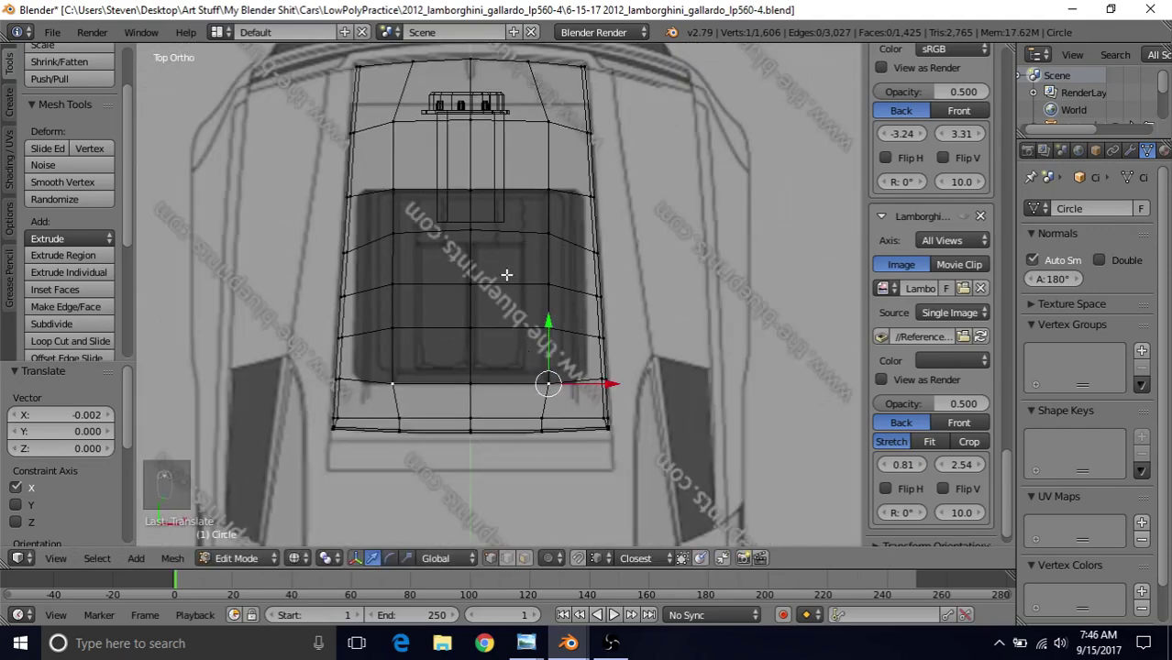
{"action": "middle_click_drag", "start_coordinate": [507, 275], "coordinate": [524, 293], "text": "shift"}
{"action": "scroll", "coordinate": [561, 396], "scroll_direction": "up", "scroll_amount": 3}
{"action": "middle_click_drag", "start_coordinate": [556, 378], "coordinate": [513, 310], "text": "shift"}
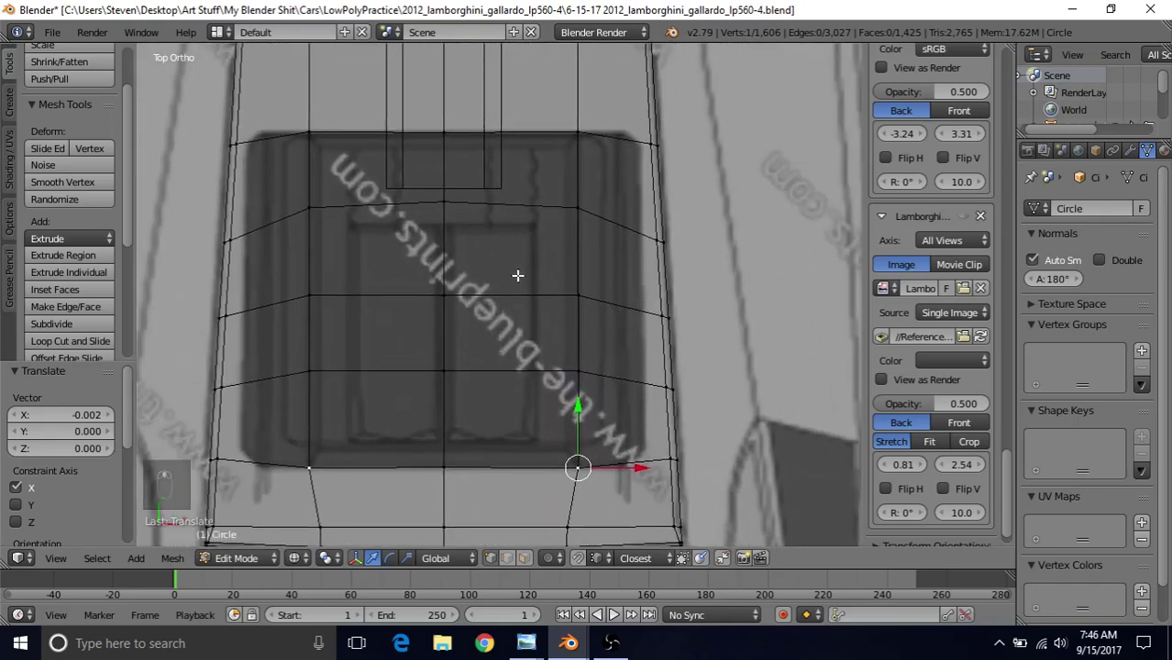
{"action": "key", "text": "ctrl+r"}
{"action": "left_click", "coordinate": [481, 127]}
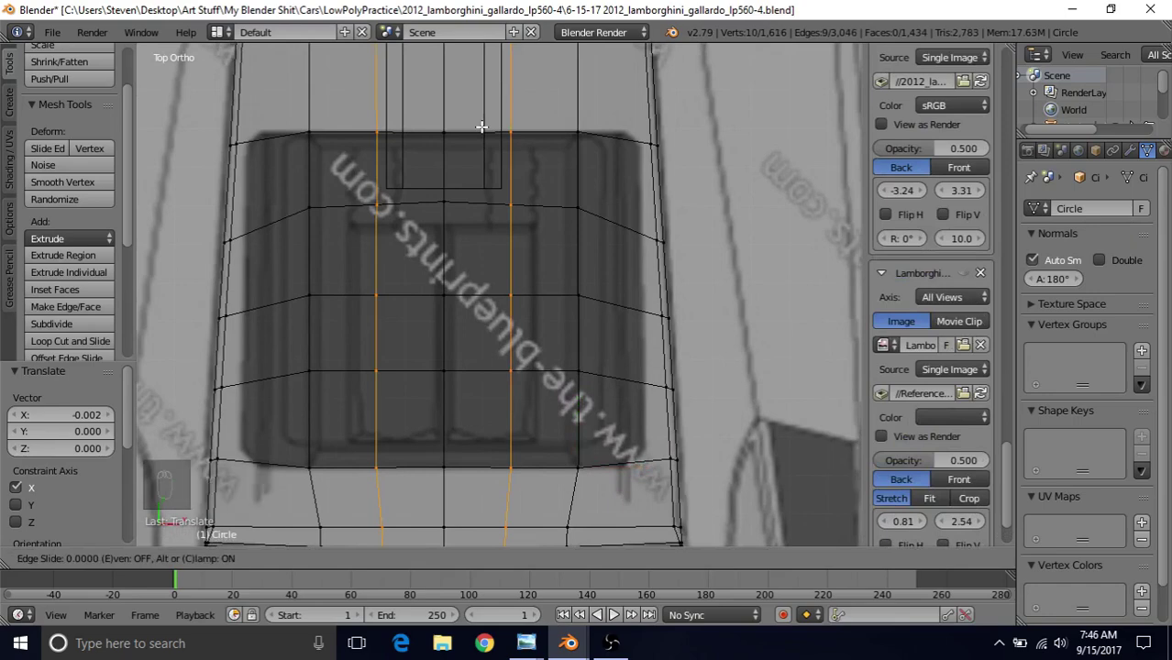
{"action": "left_click", "coordinate": [482, 127]}
Move the new loop's vertex pairs outward along X: by 0.145 on the cover's rear edge and 0.143 in the row ahead
{"action": "middle_click_drag", "start_coordinate": [501, 321], "coordinate": [488, 284], "text": "shift"}
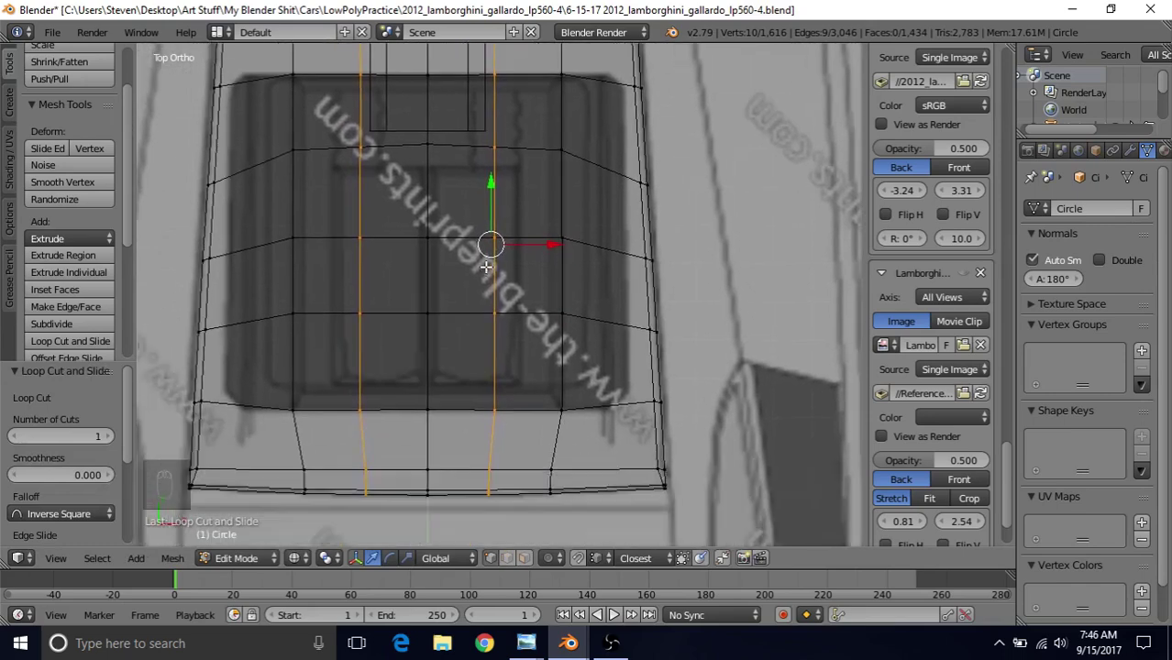
{"action": "right_click", "coordinate": [480, 401]}
{"action": "scroll", "coordinate": [506, 324], "scroll_direction": "up", "scroll_amount": 2}
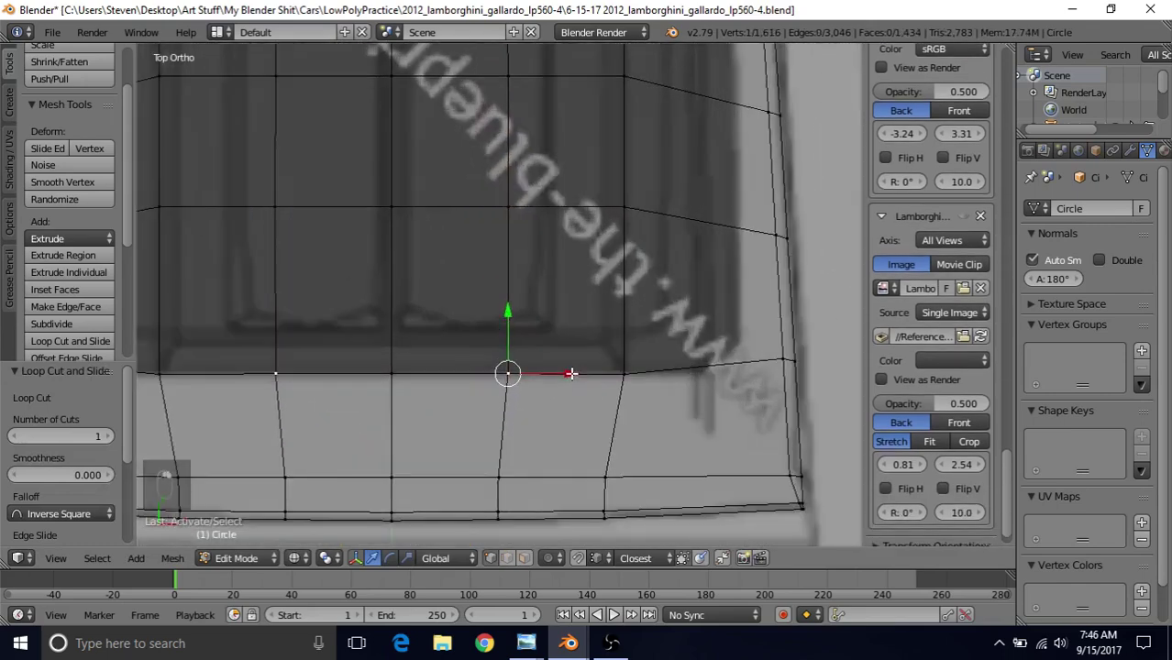
{"action": "left_click_drag", "start_coordinate": [571, 369], "coordinate": [666, 366]}
{"action": "right_click", "coordinate": [519, 217]}
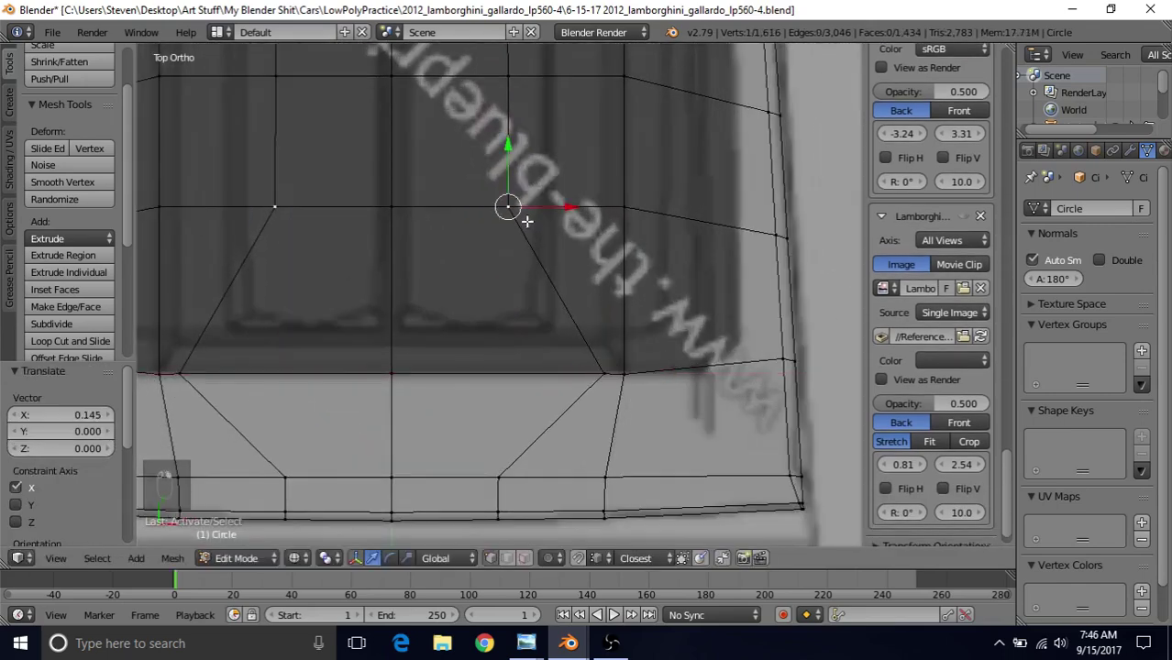
{"action": "left_click_drag", "start_coordinate": [577, 210], "coordinate": [669, 215]}
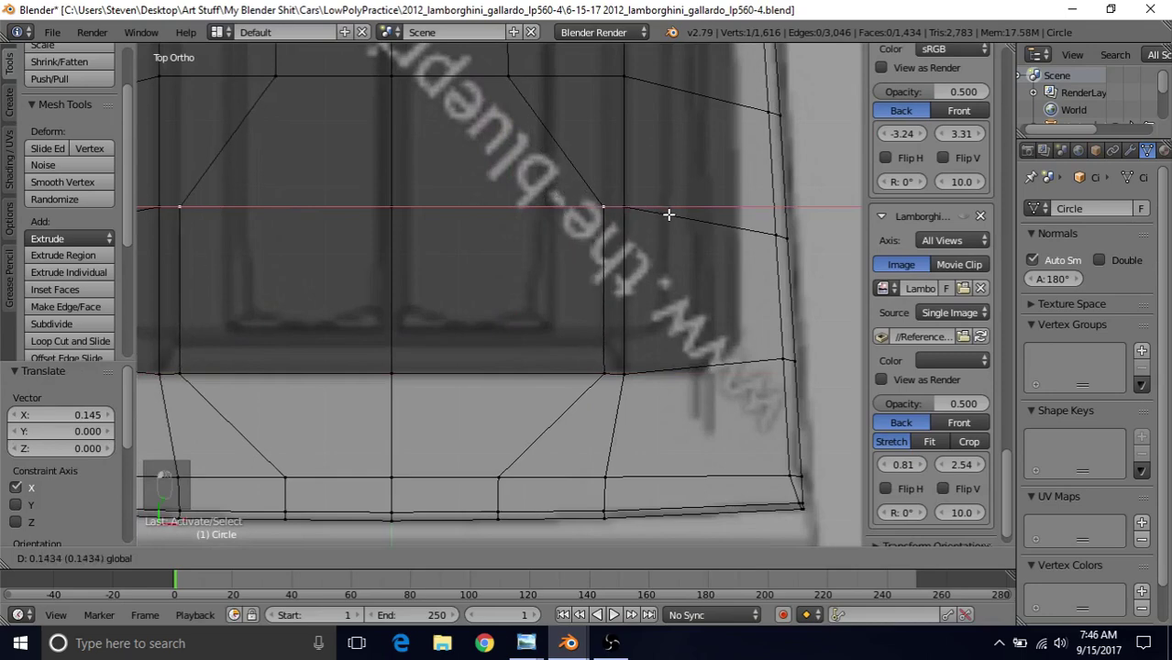
{"action": "left_click", "coordinate": [669, 215]}
Pull the new loop's pairs back inward along X, by -0.030 on the cover's rear edge and -0.017 in the row ahead
{"action": "right_click", "coordinate": [603, 375]}
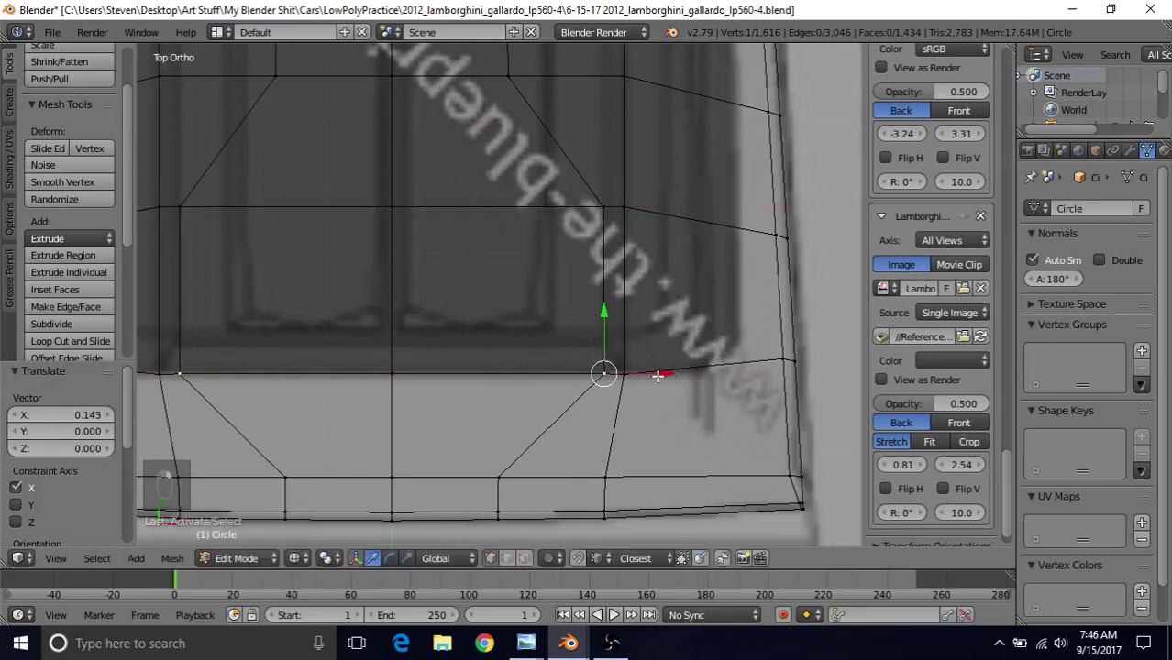
{"action": "left_click_drag", "start_coordinate": [657, 376], "coordinate": [631, 376]}
{"action": "right_click", "coordinate": [619, 215]}
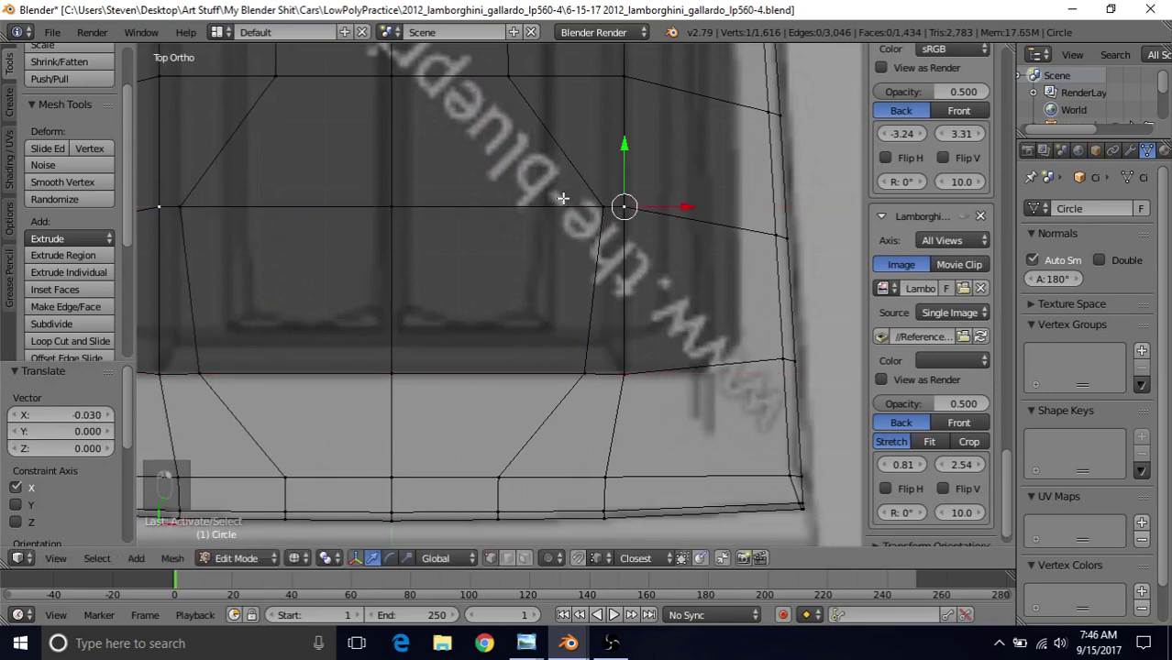
{"action": "right_click", "coordinate": [563, 200]}
{"action": "left_click_drag", "start_coordinate": [648, 202], "coordinate": [634, 205]}
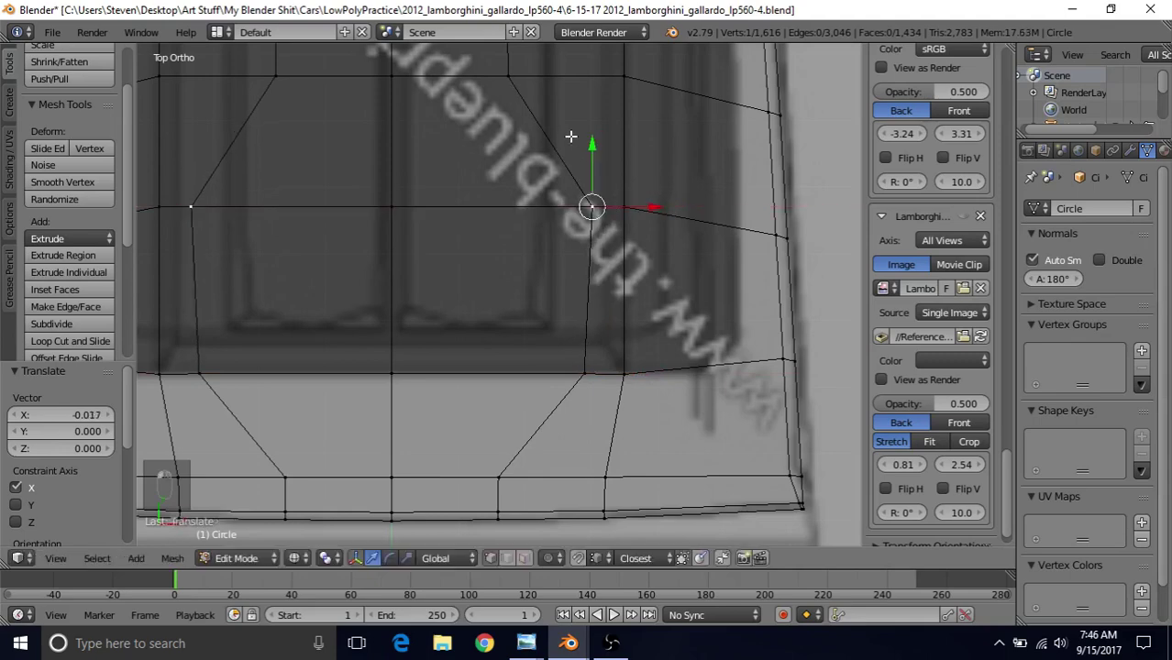
Move the new loop's pair in the cover's middle row outward by 0.128 along X, and nudge the pair behind it by -0.004
{"action": "middle_click_drag", "start_coordinate": [550, 137], "coordinate": [529, 350], "text": "shift"}
{"action": "right_click", "coordinate": [489, 294]}
{"action": "left_click_drag", "start_coordinate": [551, 289], "coordinate": [636, 296]}
{"action": "left_click", "coordinate": [636, 296]}
{"action": "right_click", "coordinate": [554, 401]}
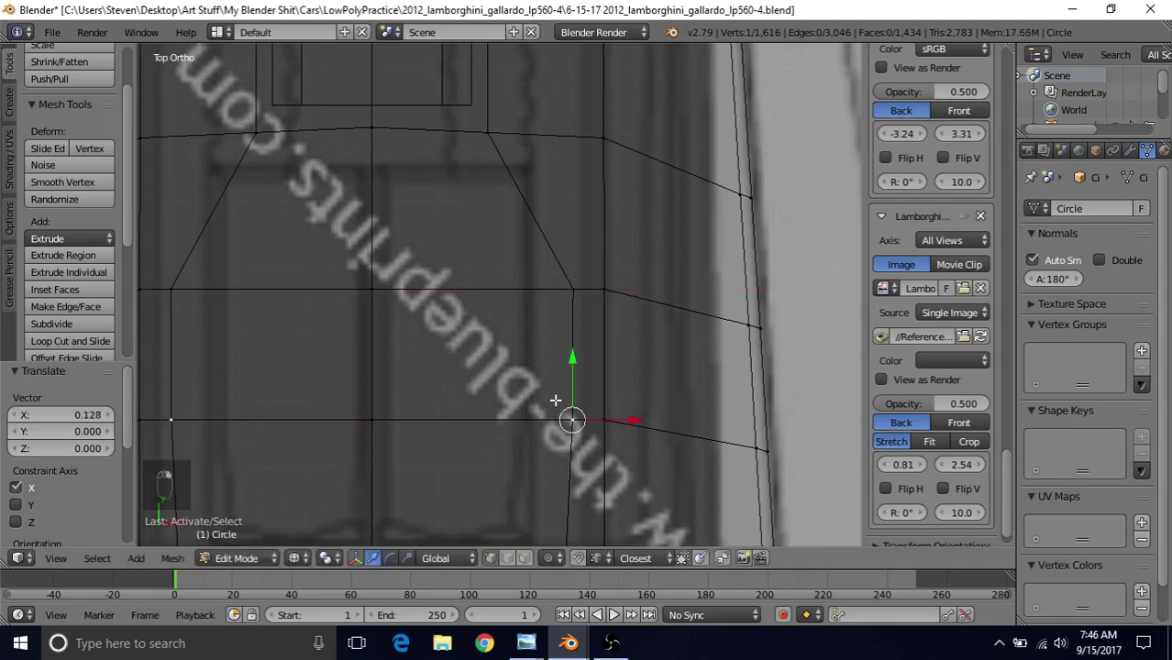
{"action": "left_click_drag", "start_coordinate": [634, 420], "coordinate": [631, 419]}
{"action": "middle_click_drag", "start_coordinate": [573, 374], "coordinate": [597, 246], "text": "shift"}
Check the back window reference photo, and move the new loop's pair in the second row from the cover's front outward by 0.133 along X
{"action": "mouse_move", "coordinate": [525, 643]}
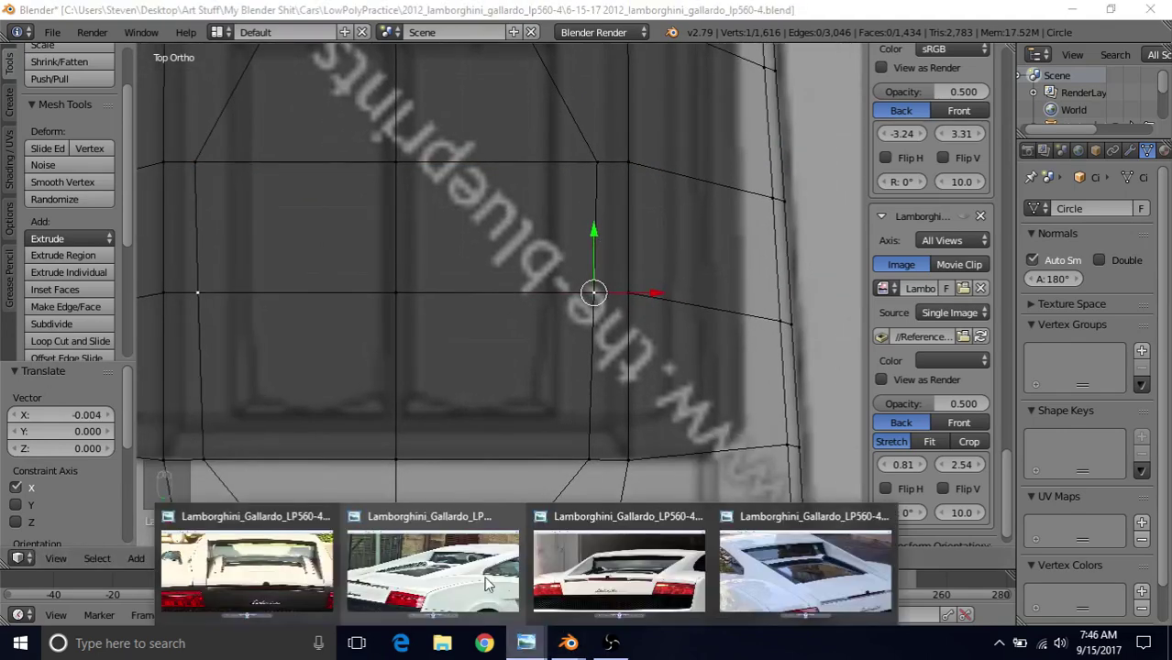
{"action": "left_click", "coordinate": [448, 561]}
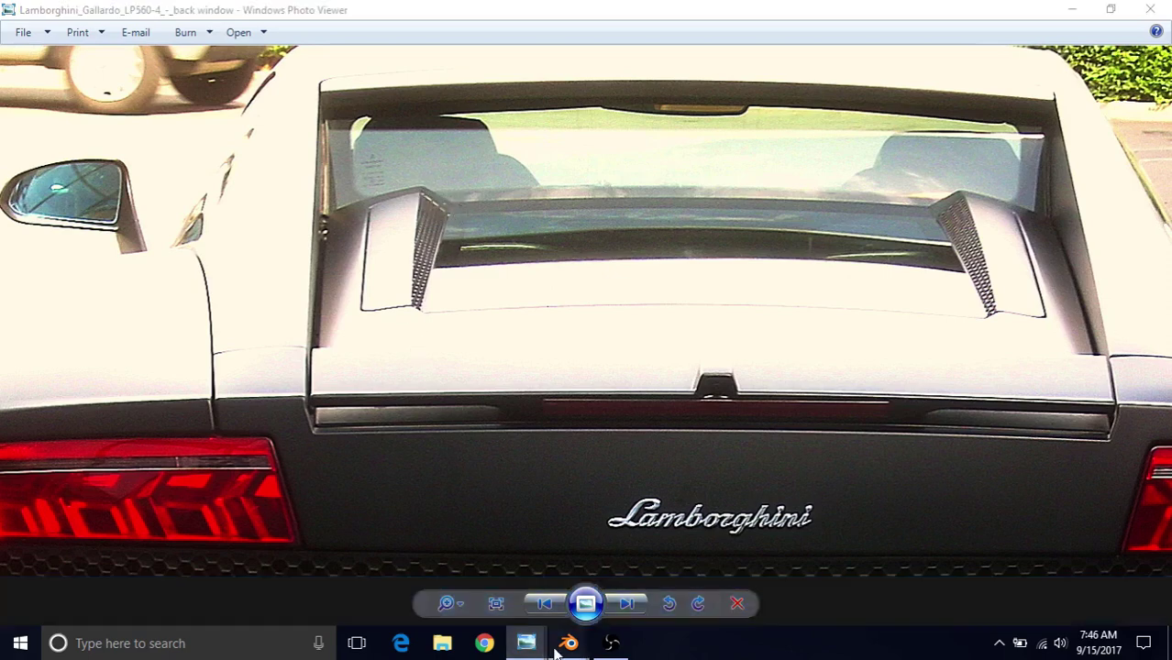
{"action": "mouse_move", "coordinate": [569, 643]}
{"action": "left_click", "coordinate": [641, 563]}
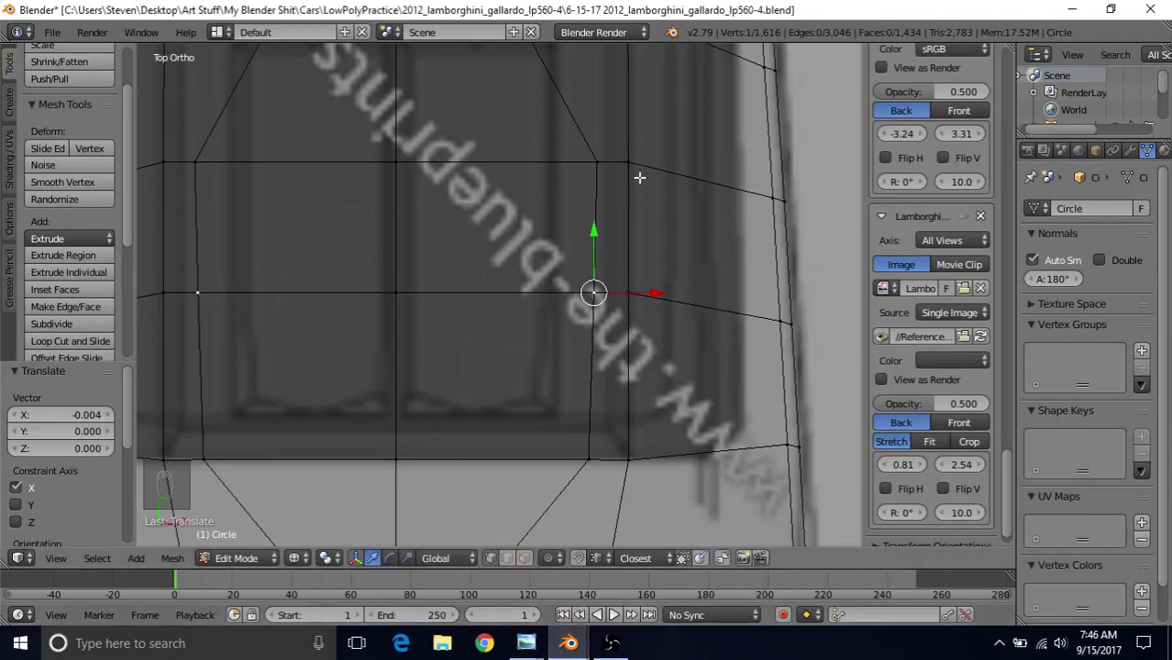
{"action": "middle_click_drag", "start_coordinate": [640, 177], "coordinate": [626, 389], "text": "shift"}
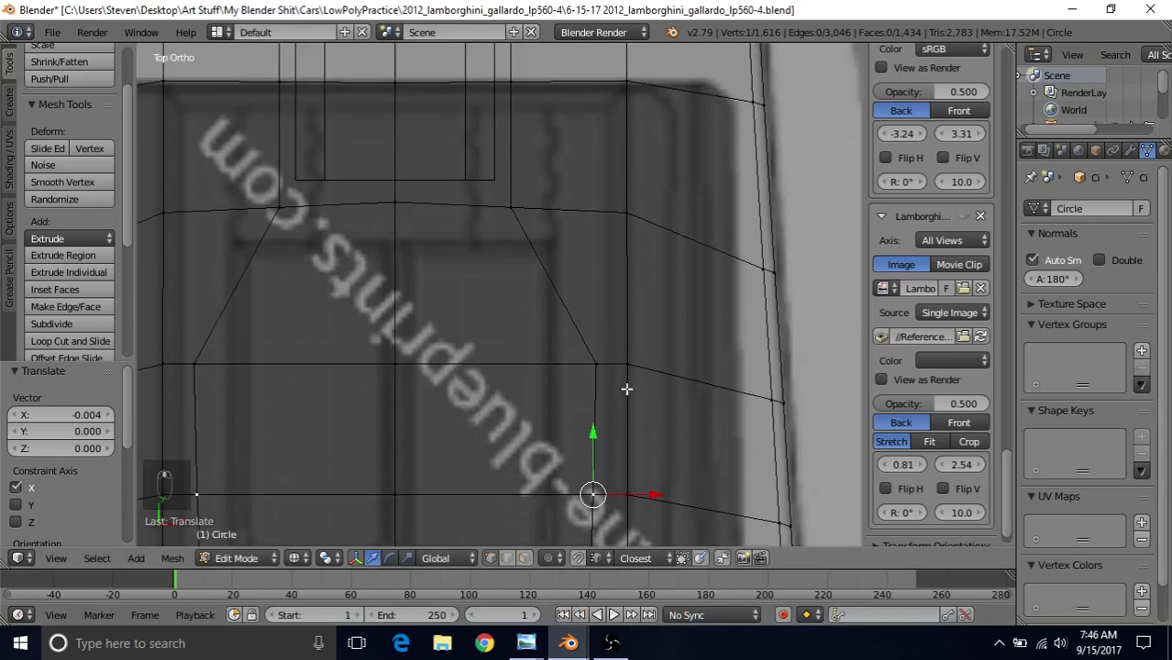
{"action": "right_click", "coordinate": [521, 225]}
{"action": "key", "text": "g"}
{"action": "key", "text": "x"}
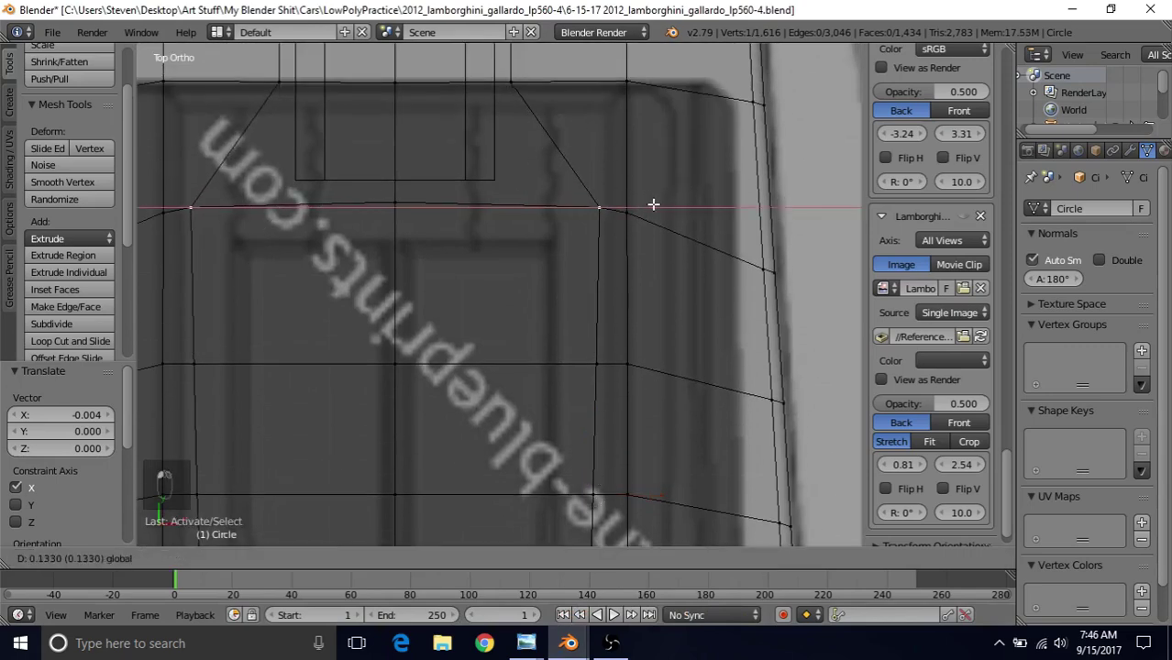
{"action": "left_click", "coordinate": [653, 204]}
Move the new loop's front-edge pair outward along X by 0.143 plus 0.009, and shift it 0.001 along Y onto the cover's front edge
{"action": "right_click", "coordinate": [539, 117]}
{"action": "key", "text": "g"}
{"action": "key", "text": "x"}
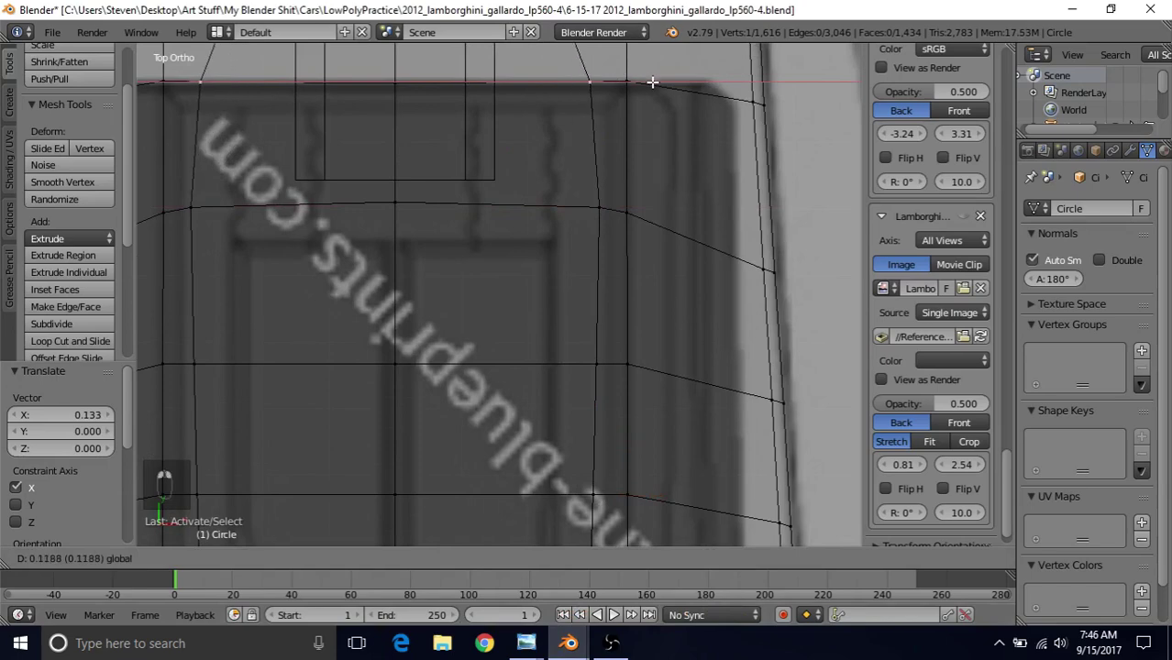
{"action": "left_click", "coordinate": [610, 167]}
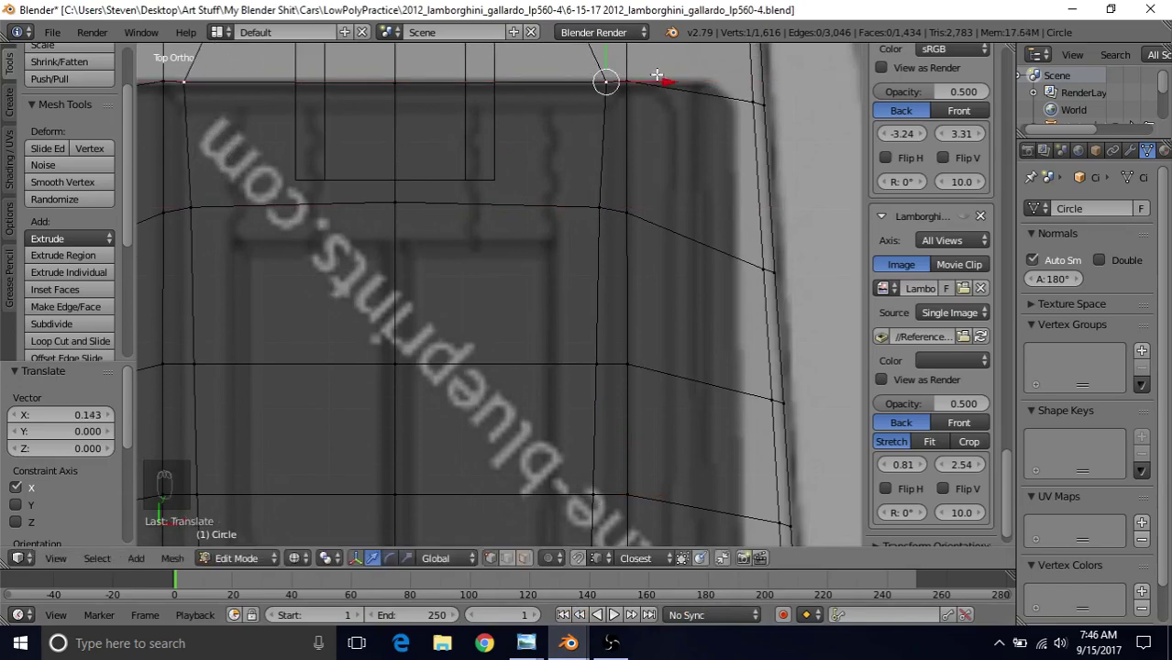
{"action": "key", "text": "g"}
{"action": "key", "text": "x"}
{"action": "left_click", "coordinate": [628, 104]}
{"action": "middle_click_drag", "start_coordinate": [628, 104], "coordinate": [590, 234], "text": "shift"}
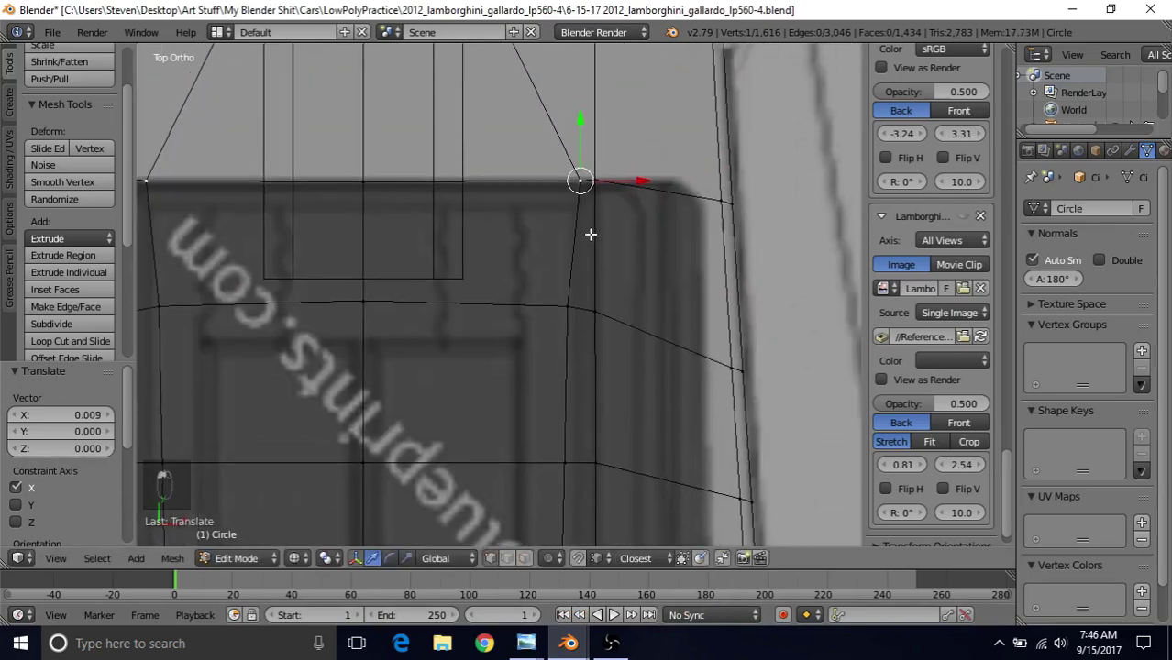
{"action": "mouse_move", "coordinate": [575, 119]}
{"action": "left_mouse_down"}
{"action": "mouse_move", "coordinate": [596, 174]}
{"action": "mouse_move", "coordinate": [574, 142]}
{"action": "left_mouse_up"}
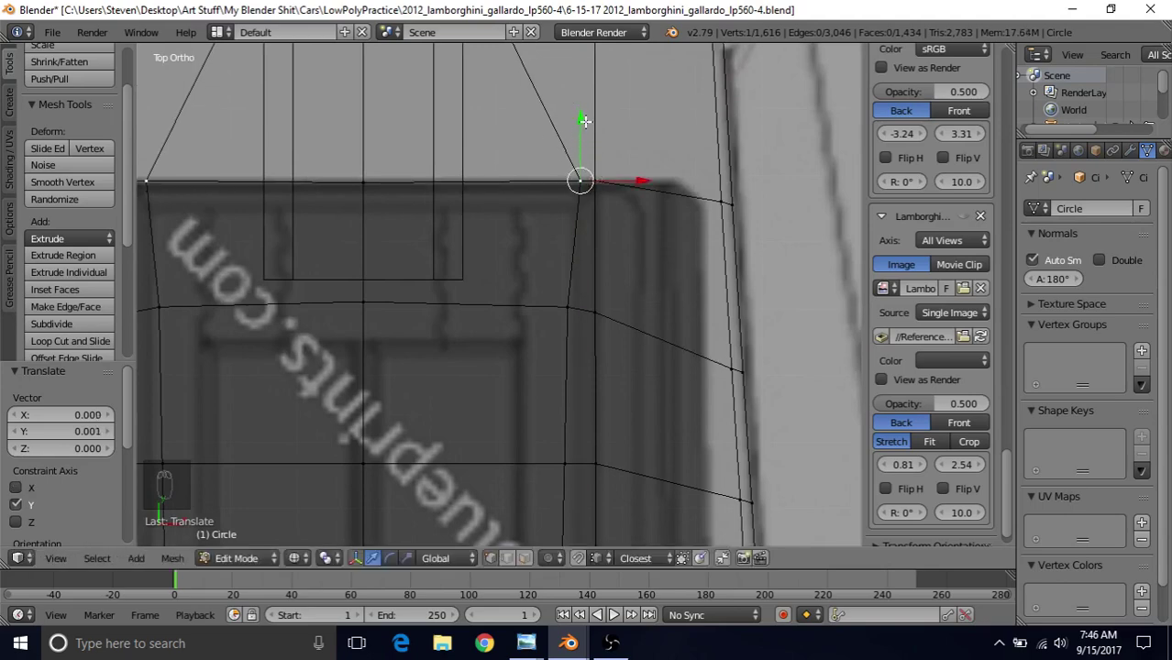
Fine-tune the new loop's front-edge and second-row pairs along X to smooth the column, finishing the second row with a -0.001 nudge
{"action": "right_click", "coordinate": [556, 277]}
{"action": "left_click_drag", "start_coordinate": [630, 308], "coordinate": [640, 308]}
{"action": "right_click", "coordinate": [575, 179]}
{"action": "left_click_drag", "start_coordinate": [628, 179], "coordinate": [623, 182]}
{"action": "right_click", "coordinate": [571, 307]}
{"action": "left_click_drag", "start_coordinate": [631, 307], "coordinate": [627, 303]}
{"action": "middle_click_drag", "start_coordinate": [591, 425], "coordinate": [616, 183], "text": "shift"}
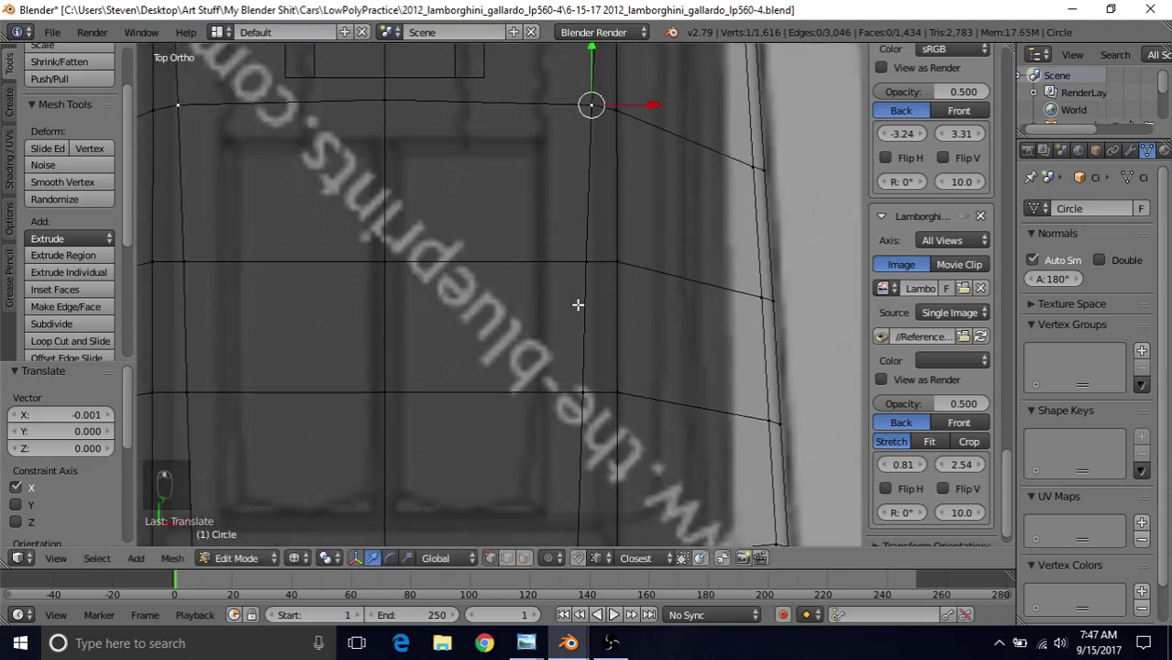
{"action": "middle_click_drag", "start_coordinate": [577, 323], "coordinate": [575, 350], "text": "shift"}
{"action": "left_click_drag", "start_coordinate": [647, 134], "coordinate": [646, 142]}
Nudge the new loop's pairs on the cover's rear edge and in the two rows ahead slightly inward along X
{"action": "scroll", "coordinate": [628, 214], "scroll_direction": "down", "scroll_amount": 4}
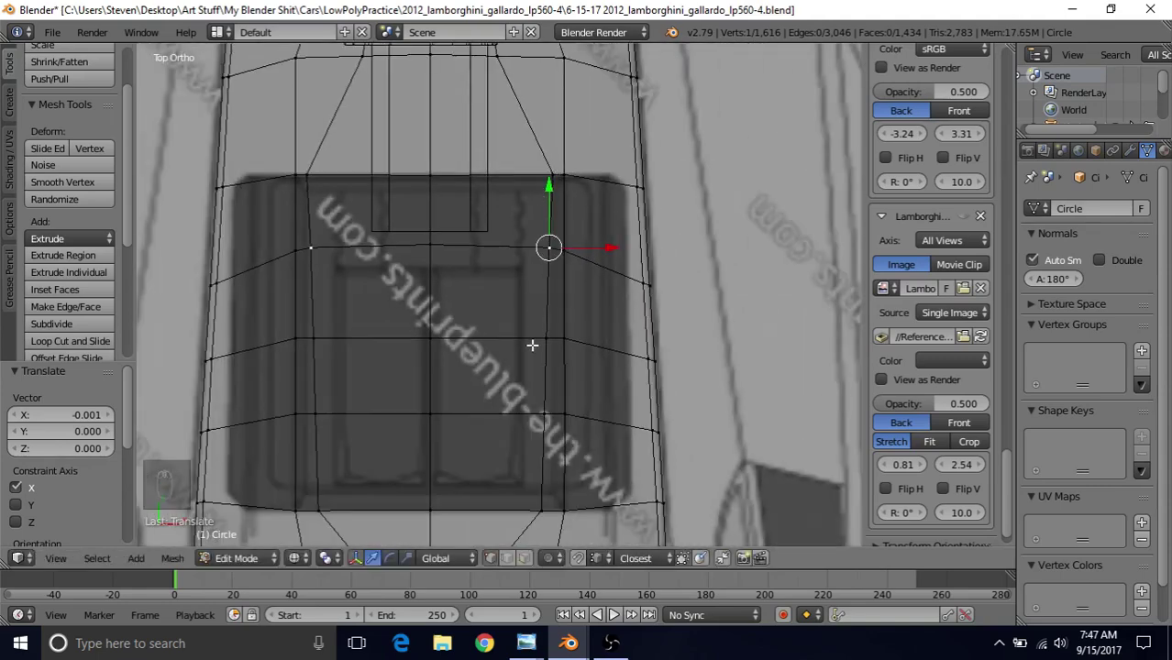
{"action": "right_click", "coordinate": [536, 510]}
{"action": "left_click_drag", "start_coordinate": [594, 513], "coordinate": [589, 513]}
{"action": "right_click", "coordinate": [544, 424]}
{"action": "left_click_drag", "start_coordinate": [592, 417], "coordinate": [589, 416]}
{"action": "right_click", "coordinate": [546, 338]}
{"action": "left_click_drag", "start_coordinate": [596, 338], "coordinate": [596, 336]}
Nudge the new loop's second-row pair inward by -0.002 along X, and the front-edge pair by -0.004
{"action": "right_click", "coordinate": [561, 251]}
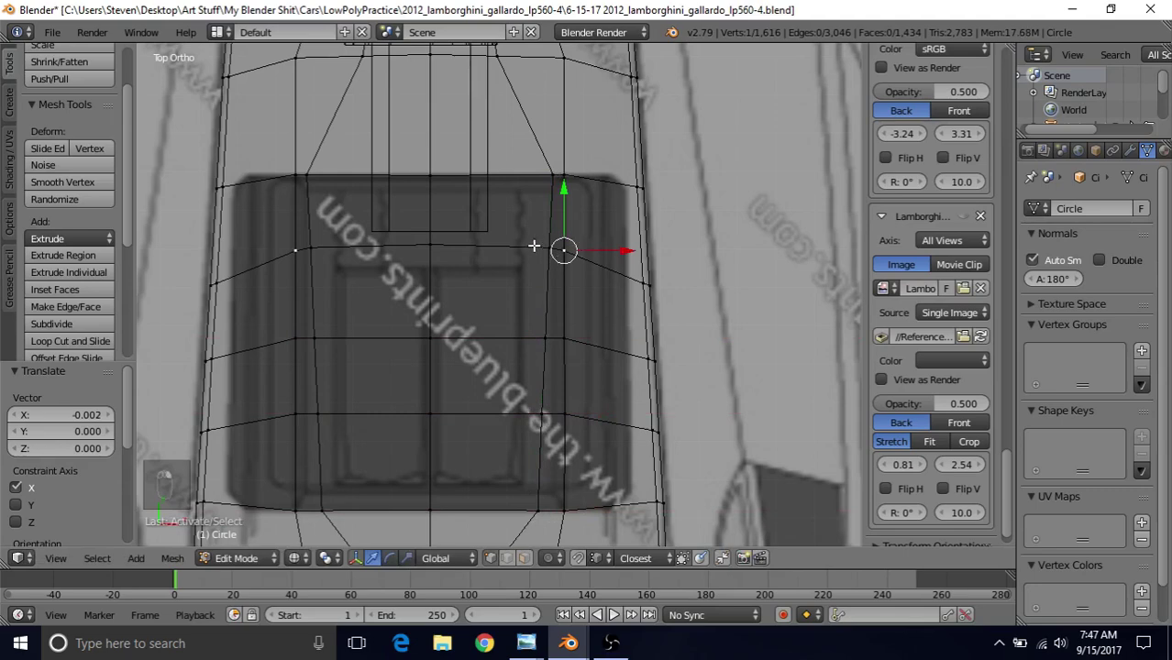
{"action": "left_click_drag", "start_coordinate": [598, 245], "coordinate": [592, 248]}
{"action": "right_click", "coordinate": [552, 174]}
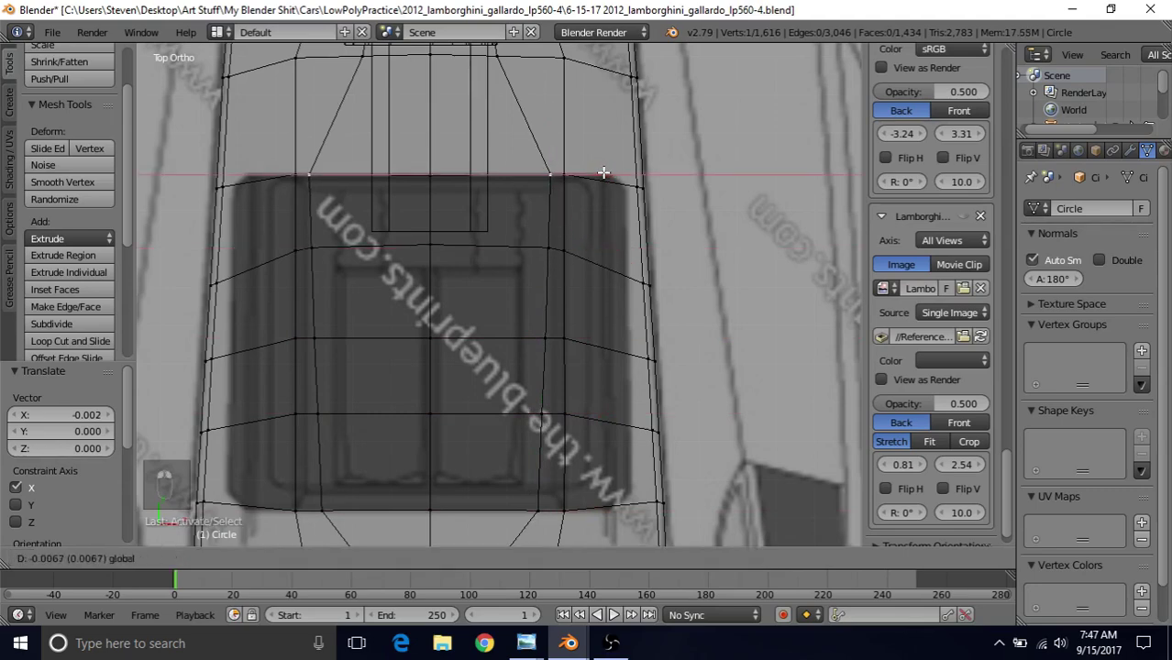
{"action": "left_click_drag", "start_coordinate": [604, 173], "coordinate": [604, 178]}
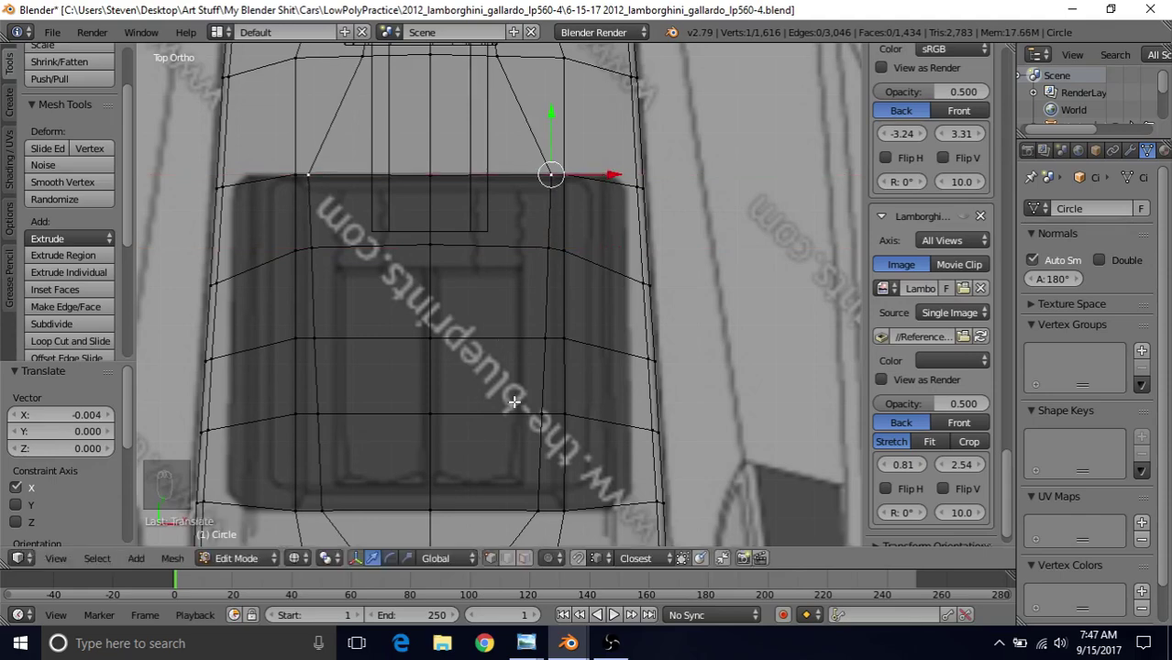
{"action": "scroll", "coordinate": [513, 230], "scroll_direction": "down", "scroll_amount": 3}
{"action": "scroll", "coordinate": [493, 241], "scroll_direction": "up", "scroll_amount": 2}
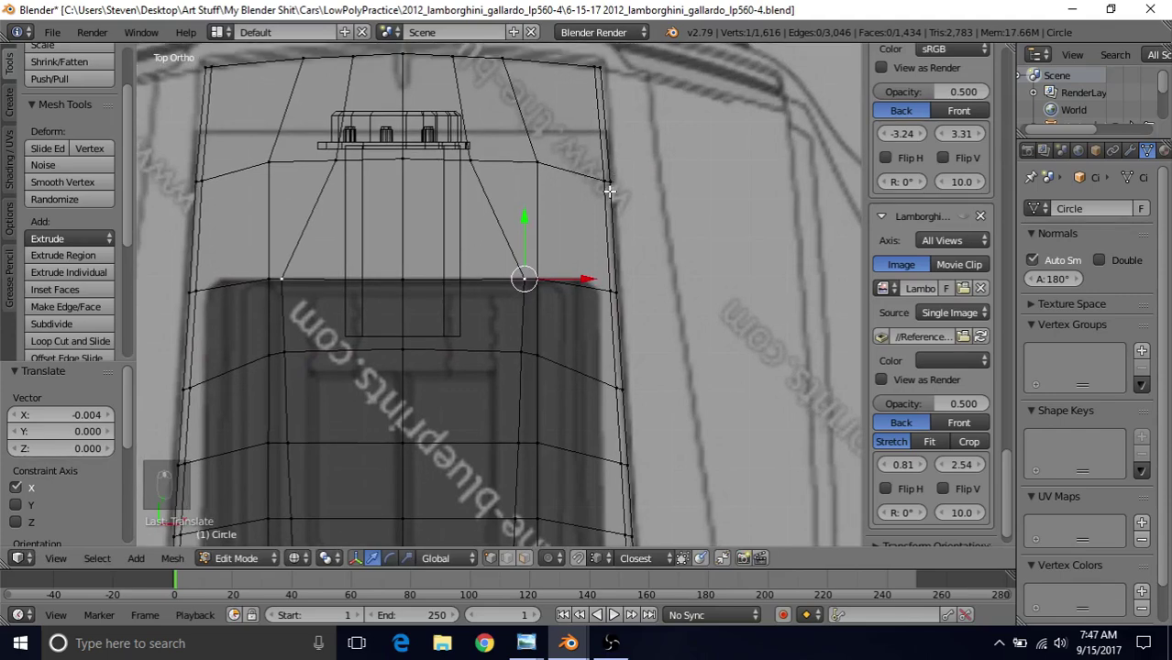
Examine the rear reference photos for the shape of the engine cover, its side vents and the surrounding deck, and return to the Blender model
{"action": "right_click", "coordinate": [541, 161]}
{"action": "mouse_move", "coordinate": [525, 644]}
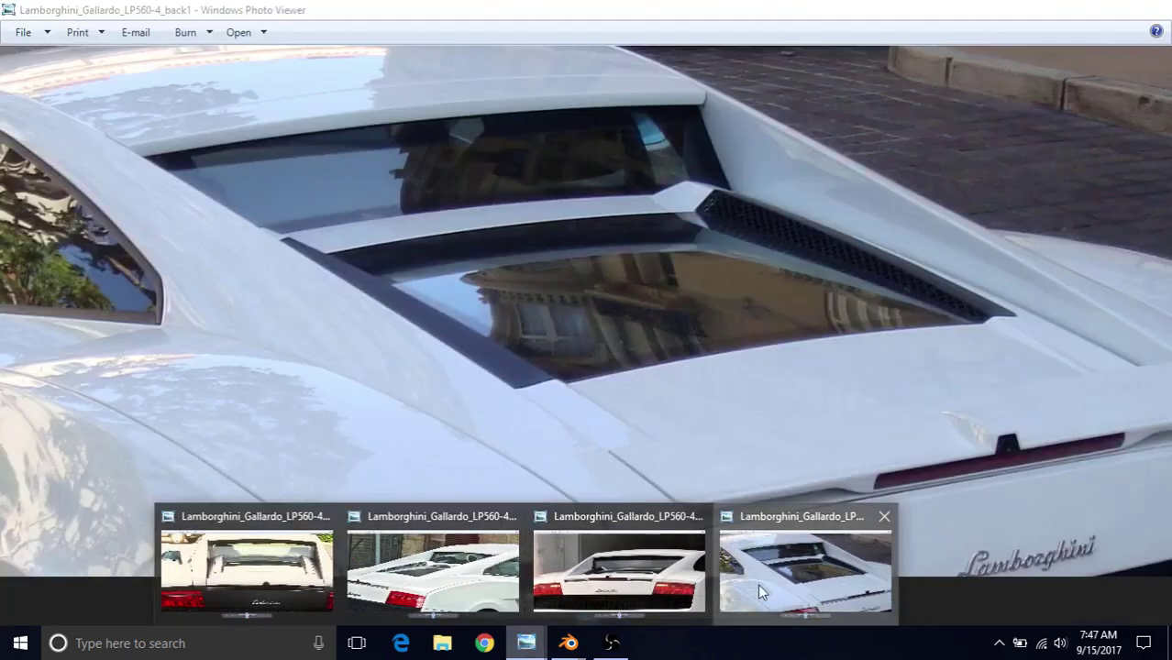
{"action": "left_click", "coordinate": [758, 583]}
{"action": "left_click_drag", "start_coordinate": [703, 408], "coordinate": [643, 389]}
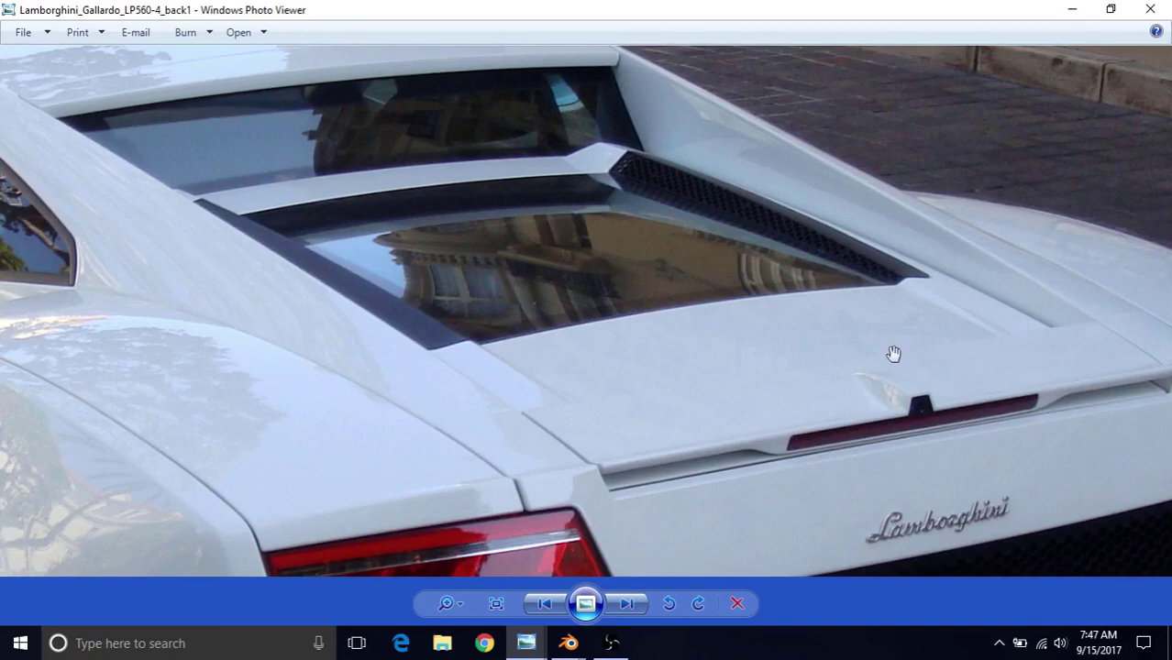
{"action": "left_click_drag", "start_coordinate": [744, 357], "coordinate": [766, 325]}
{"action": "left_click", "coordinate": [526, 644]}
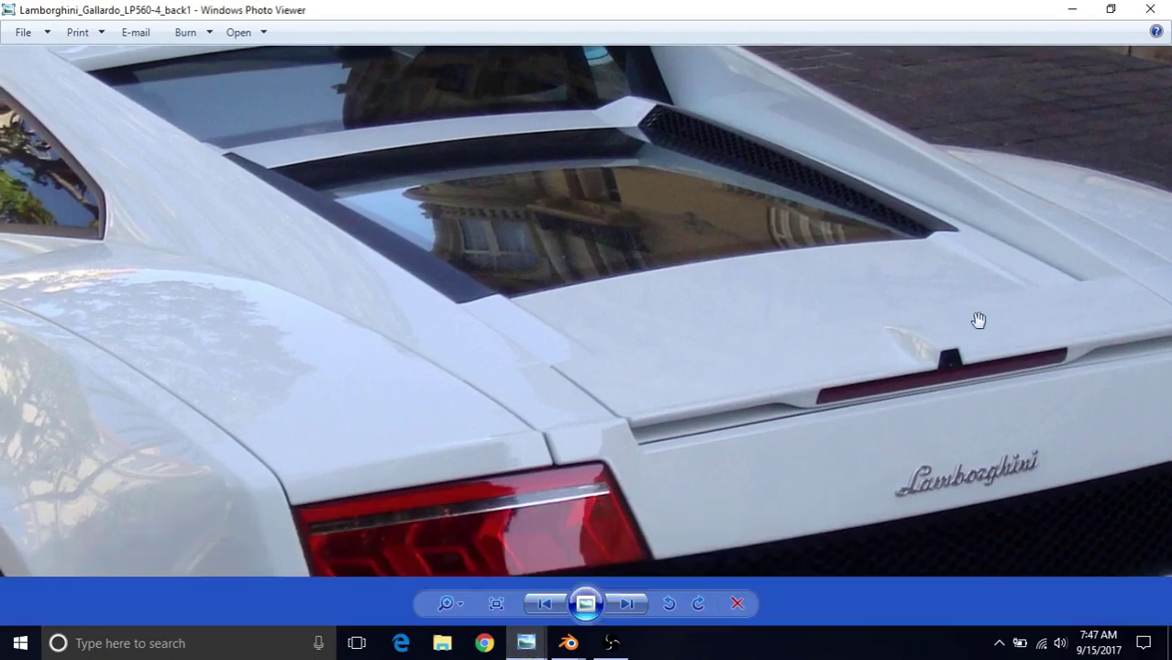
{"action": "left_click", "coordinate": [526, 643]}
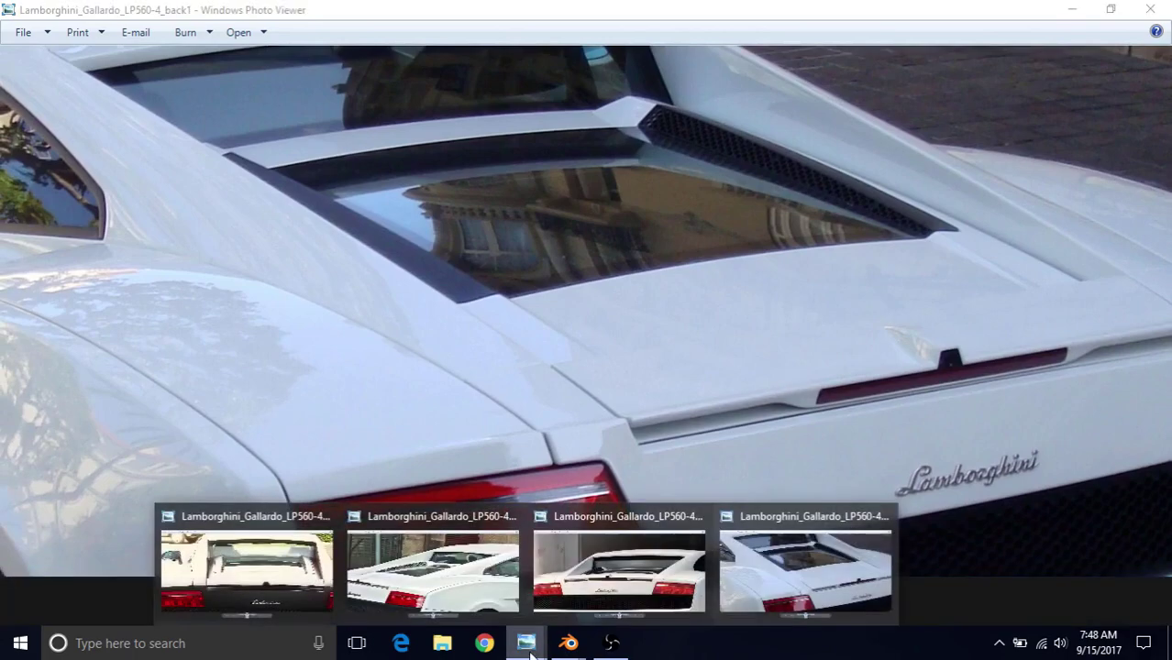
{"action": "mouse_move", "coordinate": [597, 603]}
{"action": "mouse_move", "coordinate": [450, 588]}
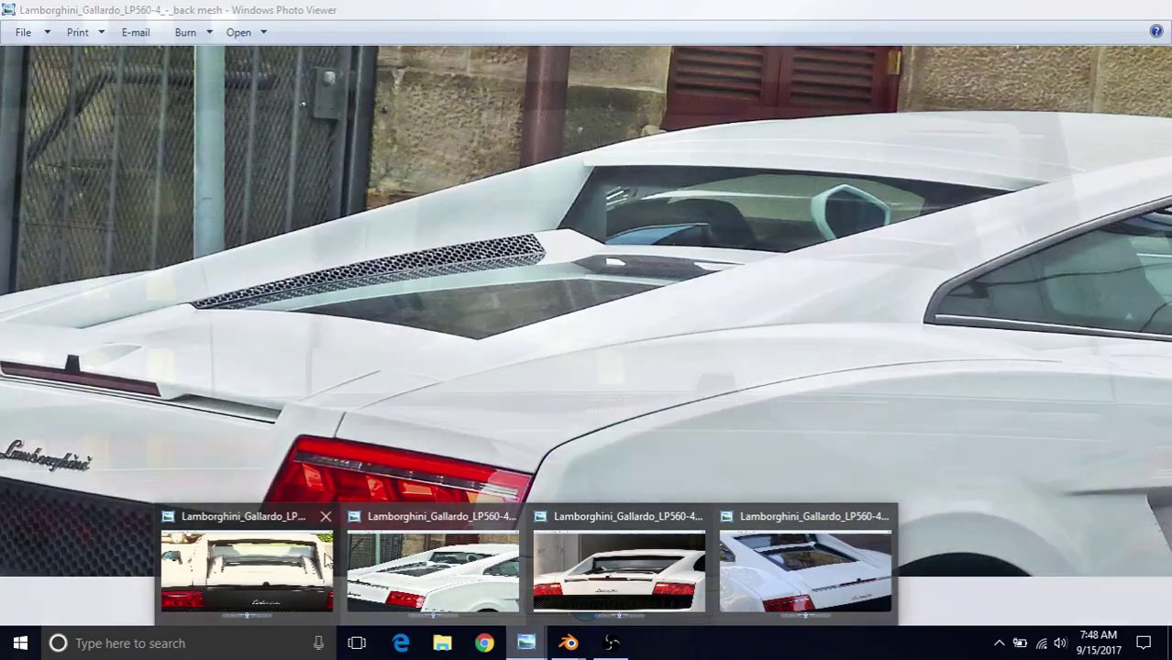
{"action": "mouse_move", "coordinate": [277, 565]}
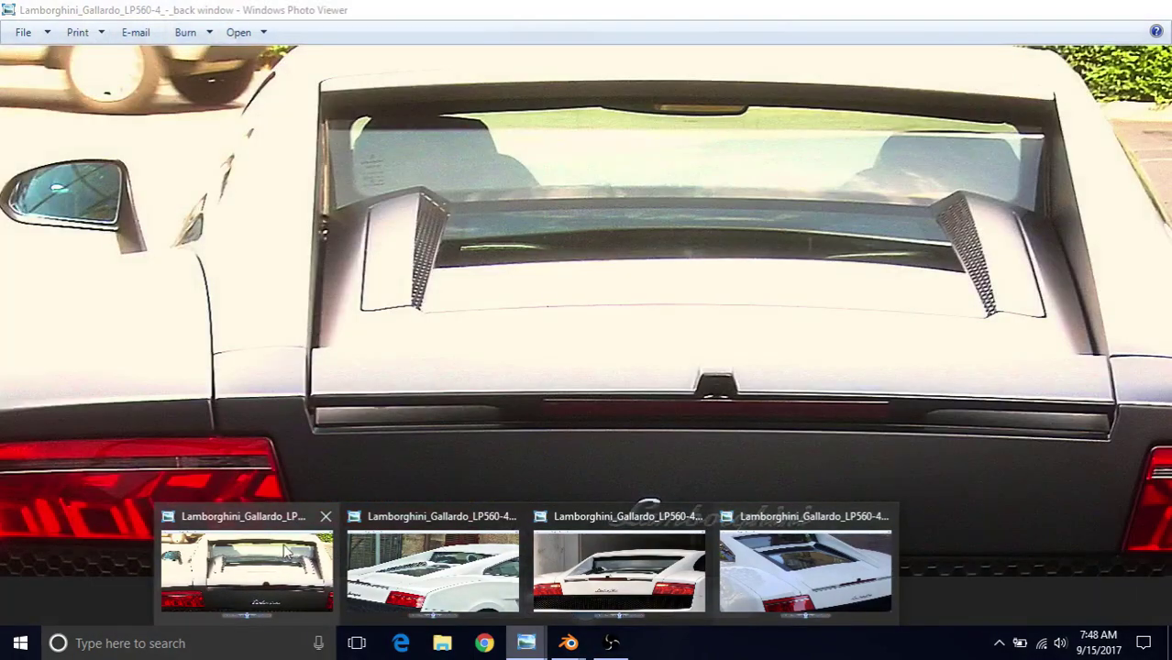
{"action": "mouse_move", "coordinate": [461, 563]}
{"action": "mouse_move", "coordinate": [579, 563]}
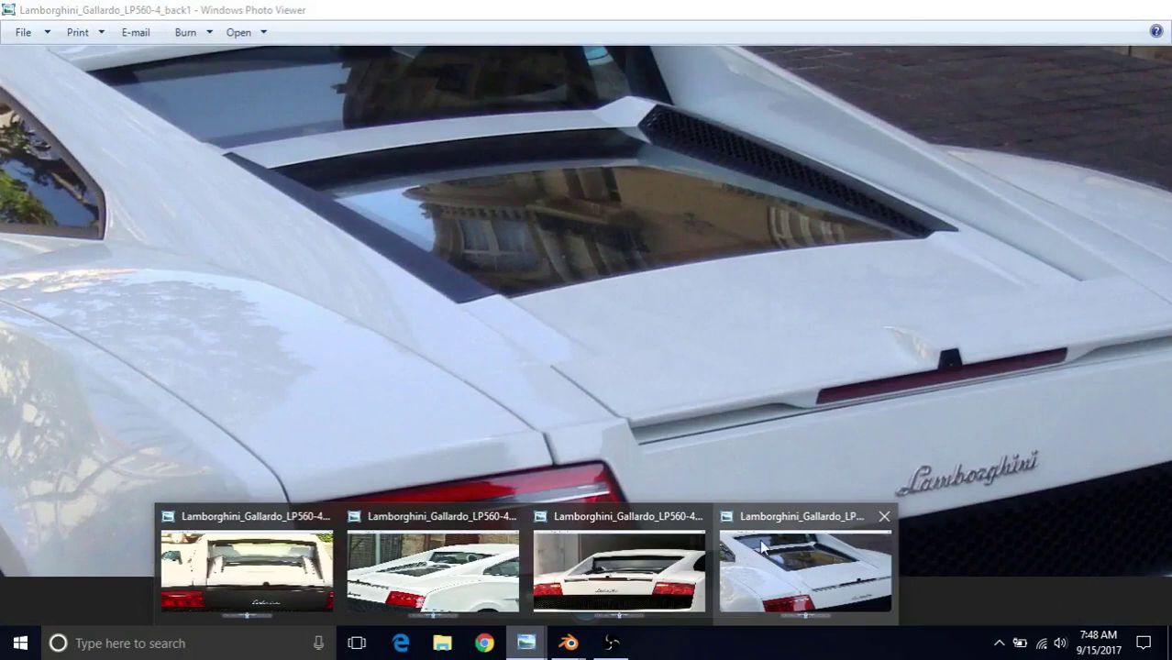
{"action": "left_click", "coordinate": [761, 547]}
{"action": "left_click_drag", "start_coordinate": [939, 254], "coordinate": [883, 272]}
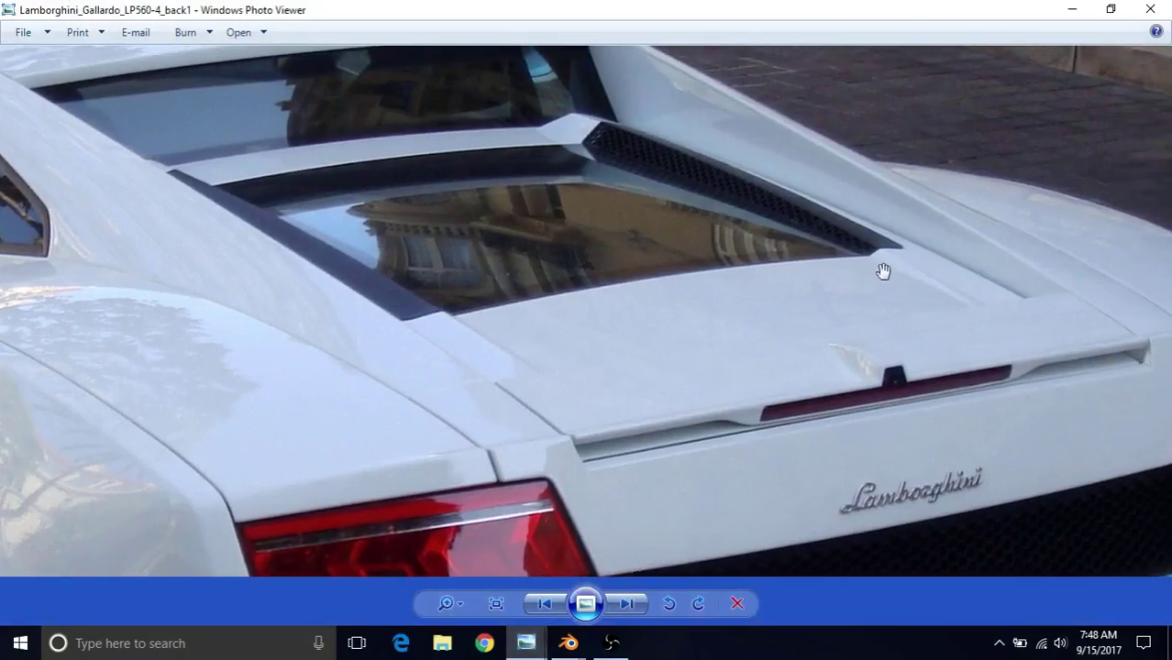
{"action": "left_click_drag", "start_coordinate": [943, 348], "coordinate": [858, 321]}
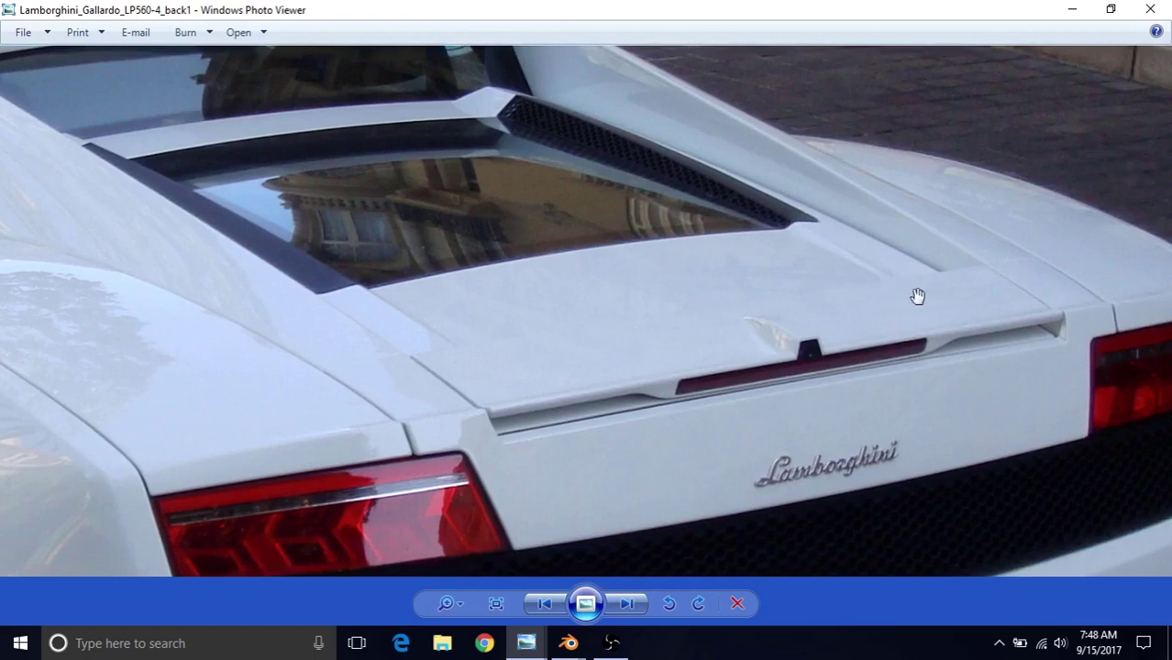
{"action": "left_click_drag", "start_coordinate": [803, 321], "coordinate": [809, 322]}
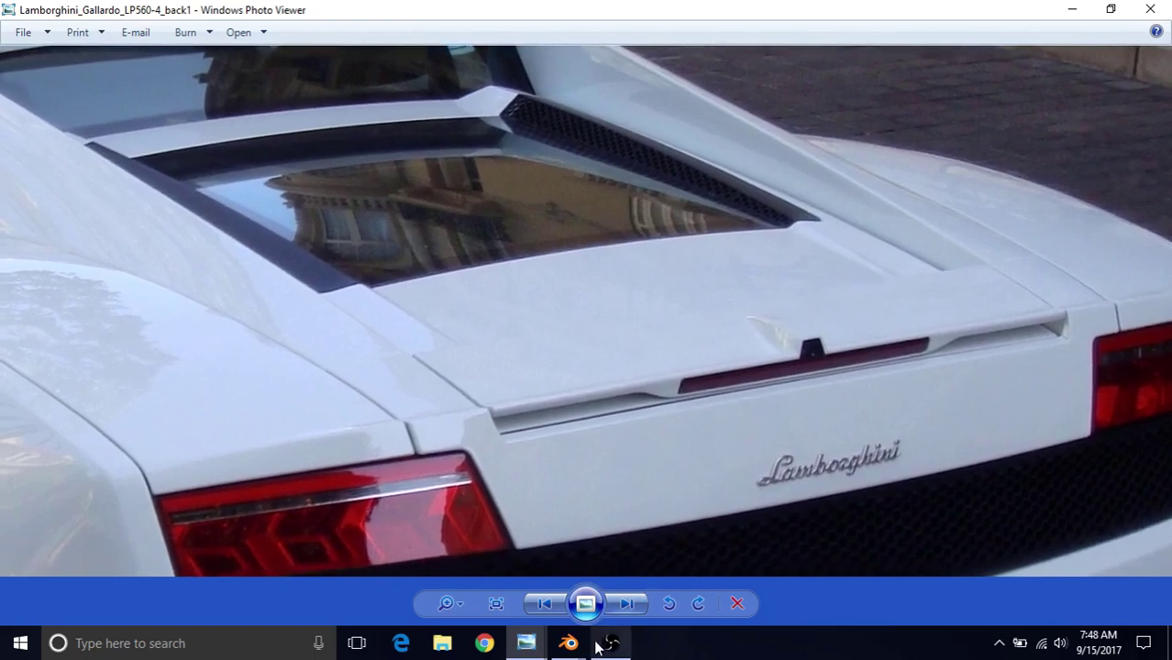
{"action": "mouse_move", "coordinate": [573, 645]}
{"action": "left_click", "coordinate": [656, 567]}
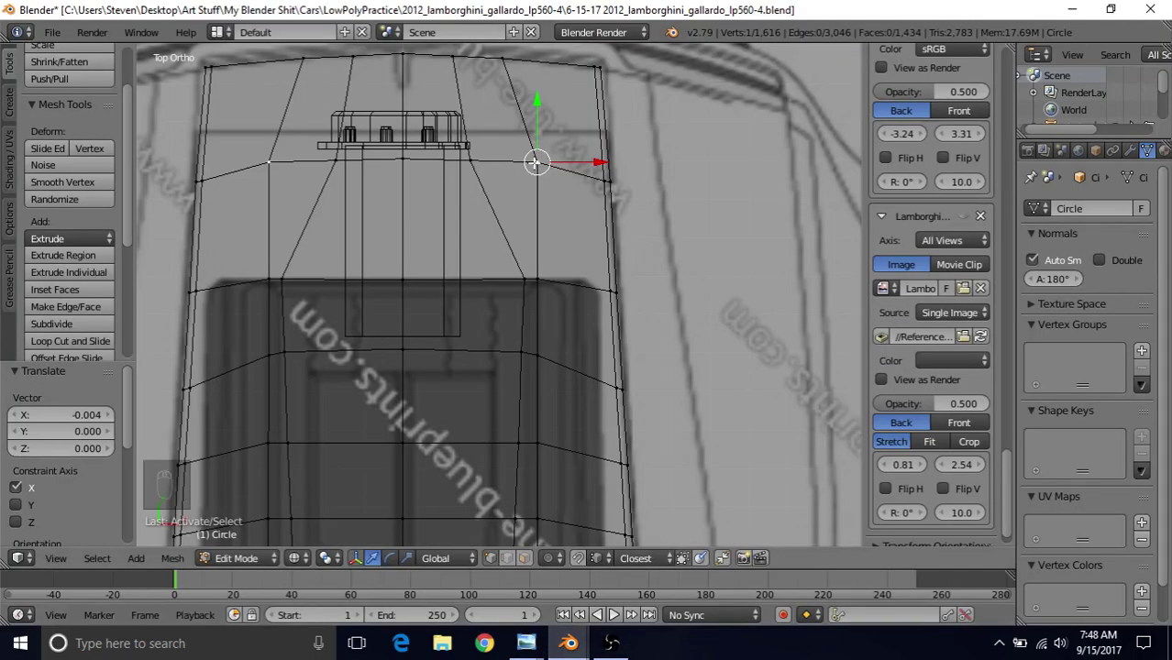
Merge the inner loop's second-row vertex pair into the neighbouring outer loop's pair on the engine cover, using At Last
{"action": "middle_click_drag", "start_coordinate": [529, 176], "coordinate": [581, 192], "text": "shift"}
{"action": "right_click", "coordinate": [527, 180]}
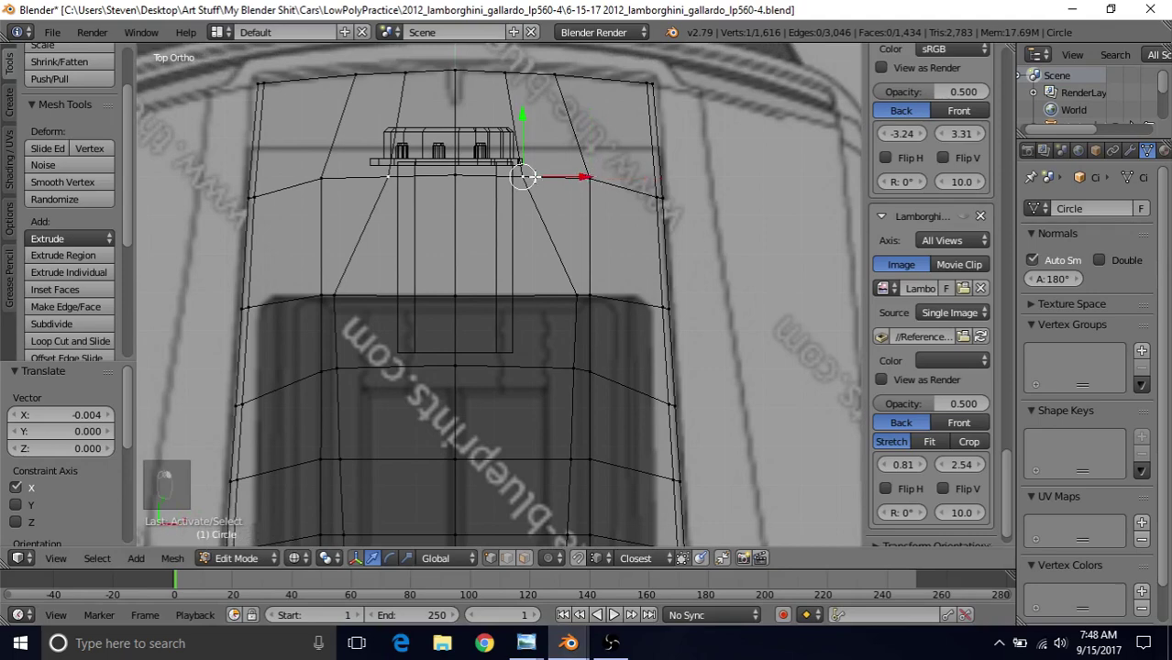
{"action": "right_click", "coordinate": [591, 174], "text": "shift"}
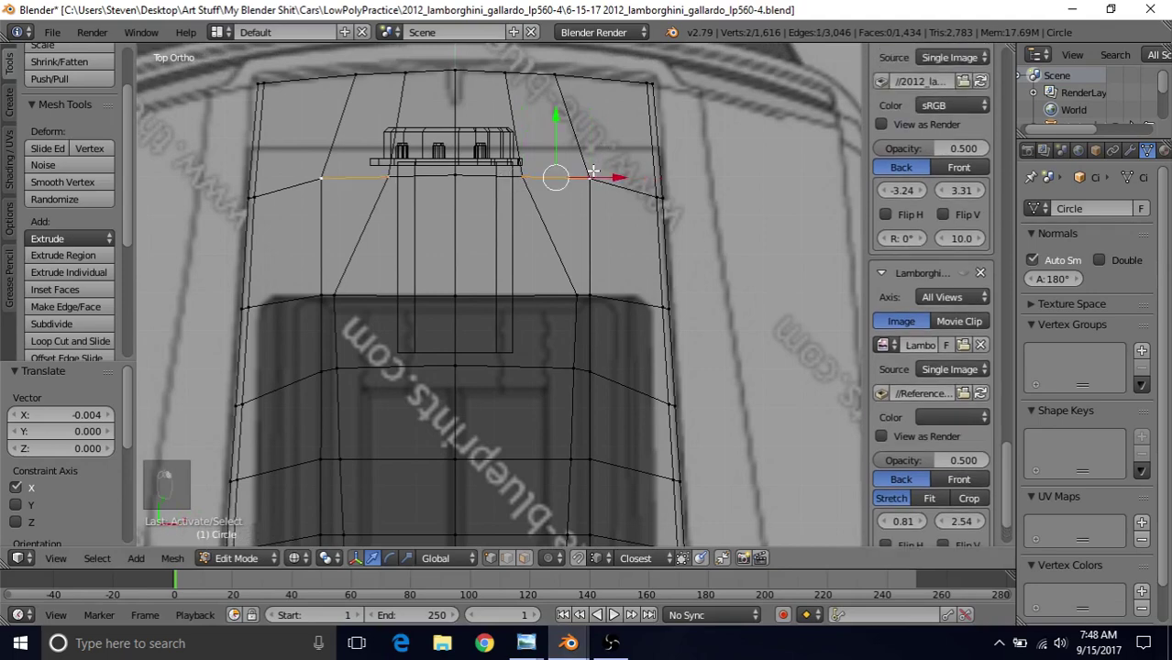
{"action": "key", "text": "alt+m"}
{"action": "left_click", "coordinate": [587, 188]}
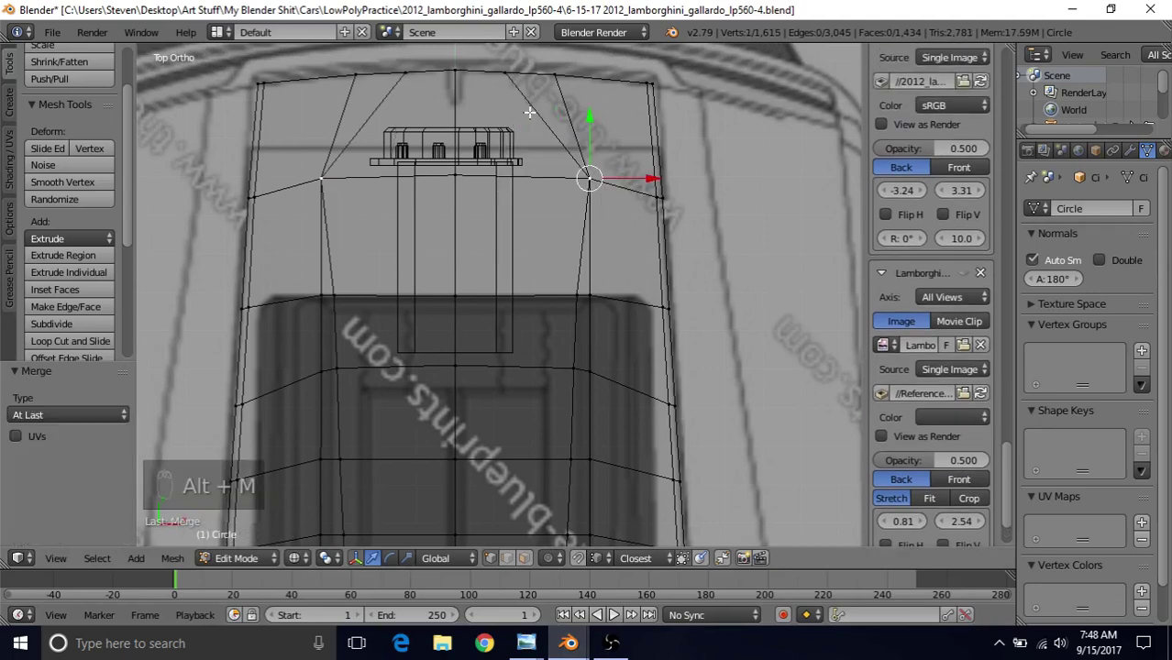
Merge the inner loop's front-edge vertex pair into the adjacent outer pair on the engine cover, again At Last
{"action": "right_click", "coordinate": [504, 73]}
{"action": "right_click", "coordinate": [555, 76], "text": "shift"}
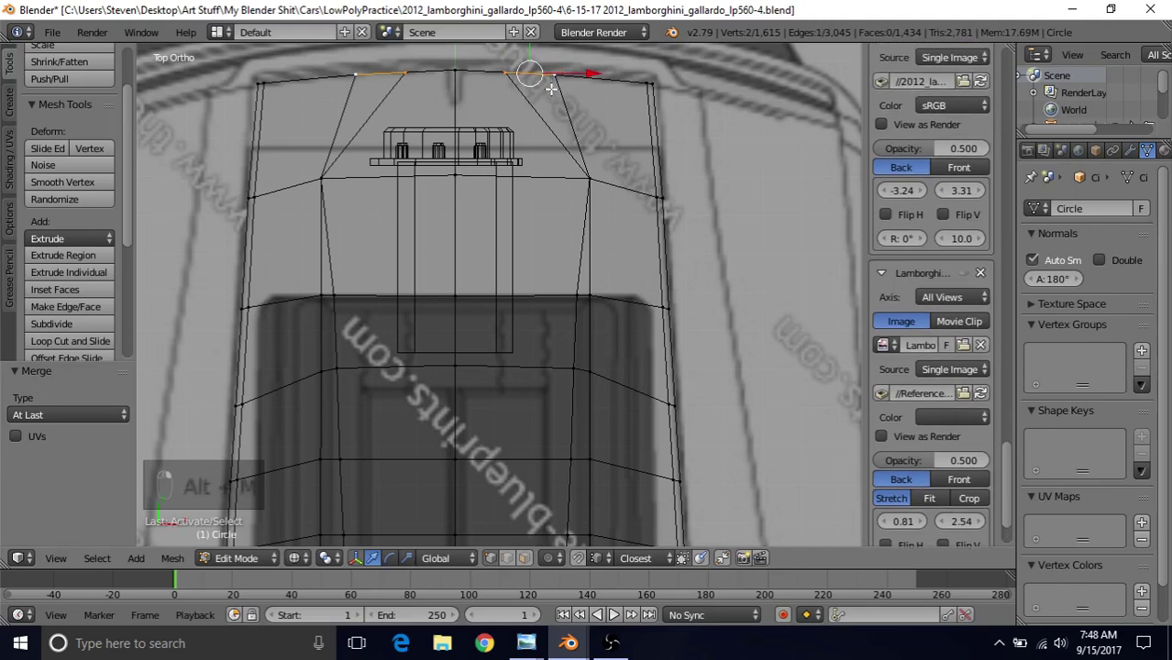
{"action": "right_click", "coordinate": [516, 75]}
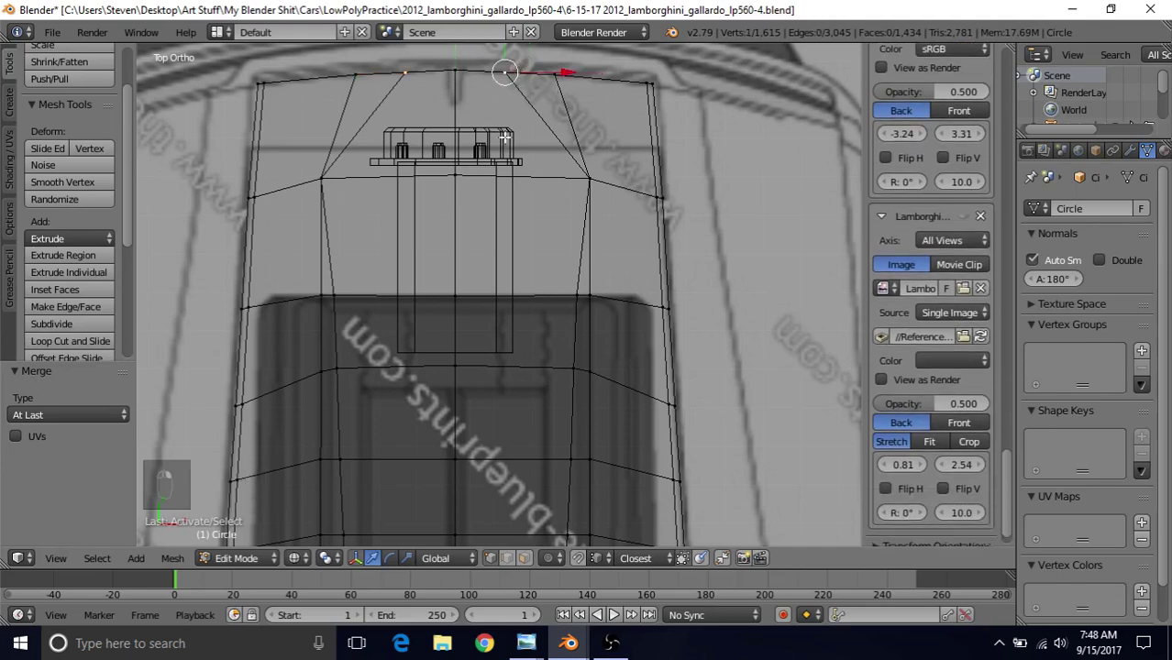
{"action": "right_click", "coordinate": [555, 77], "text": "shift"}
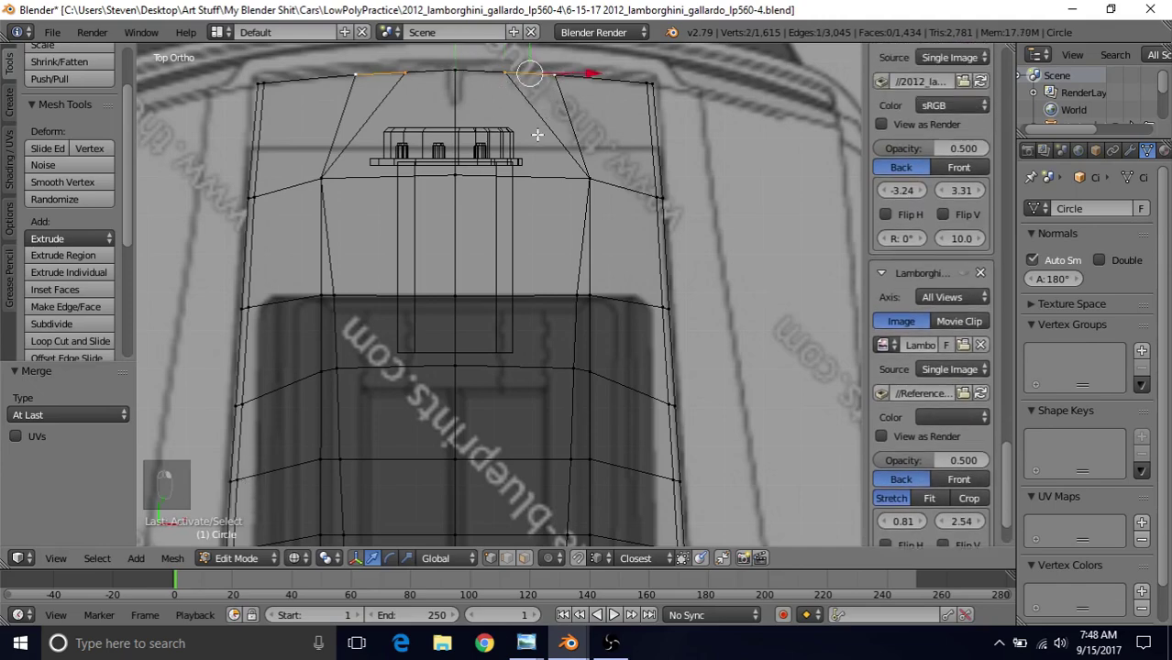
{"action": "key", "text": "shift+r"}
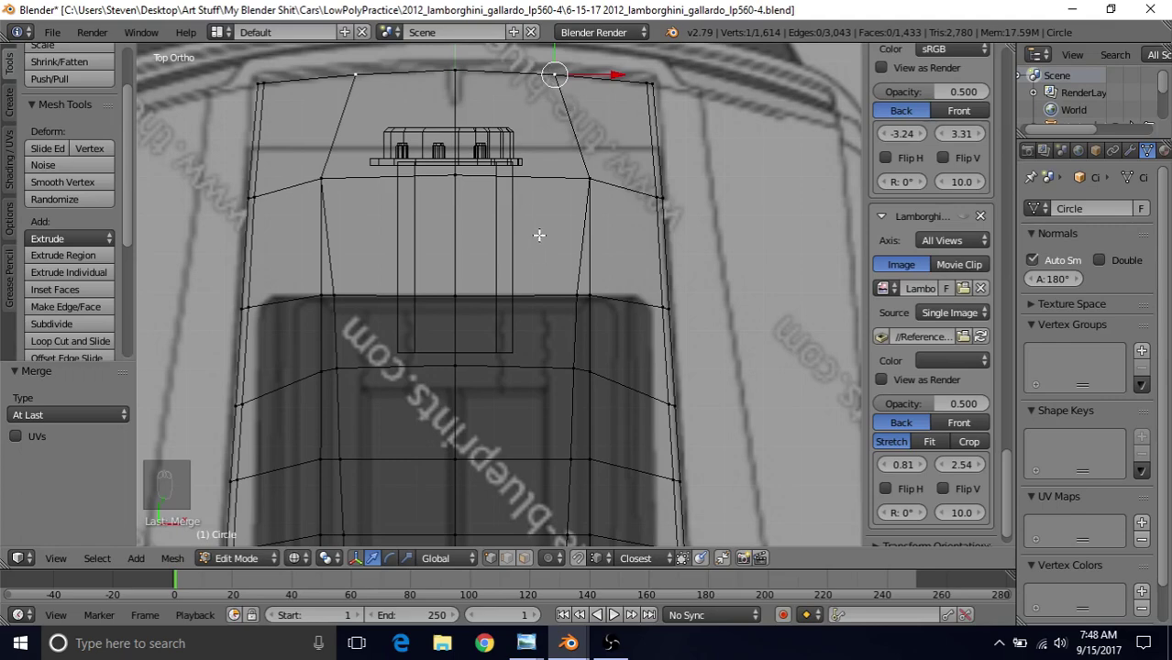
Move the merged second-row vertex pair inward by -0.011 along X
{"action": "right_click", "coordinate": [587, 181]}
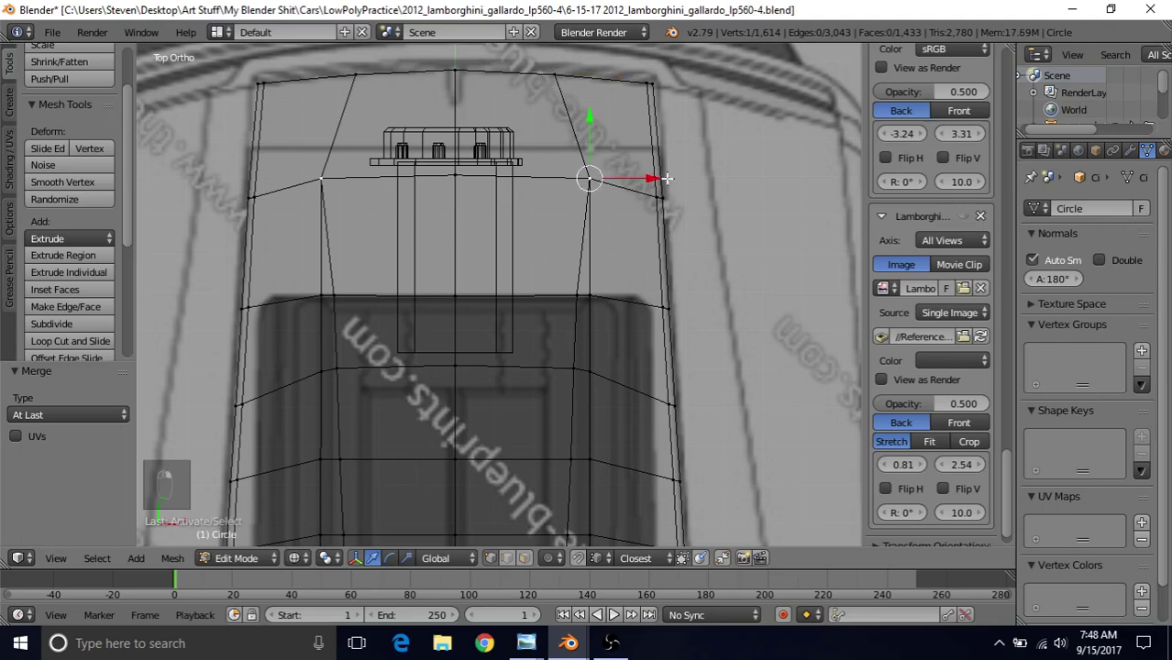
{"action": "left_click_drag", "start_coordinate": [653, 178], "coordinate": [649, 177]}
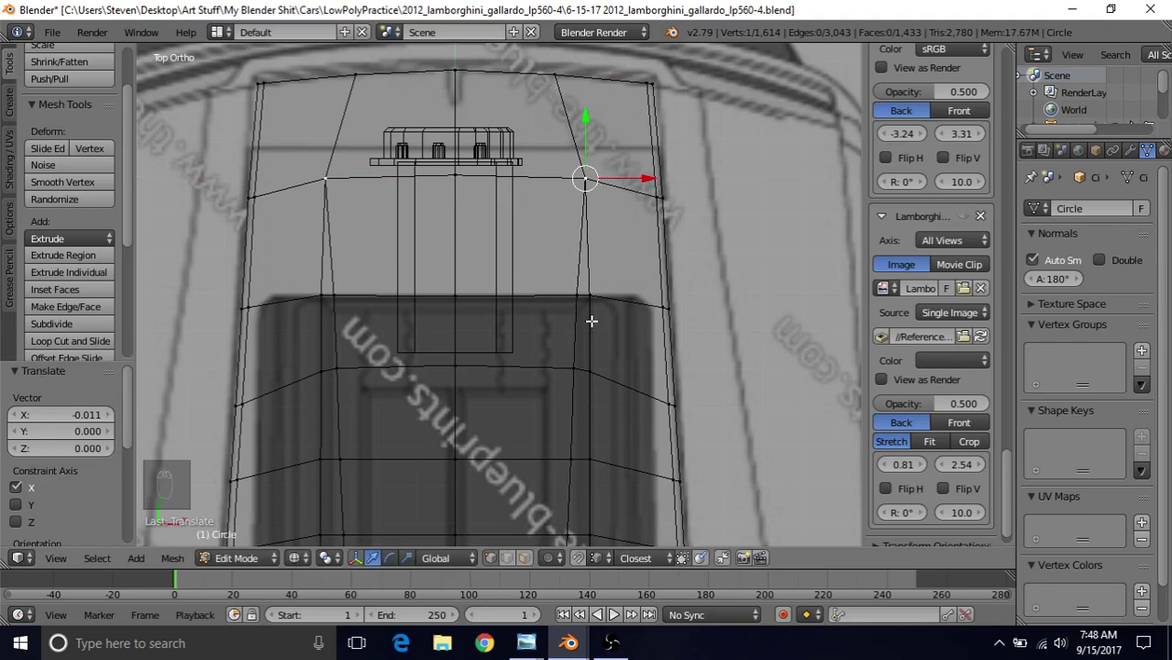
{"action": "scroll", "coordinate": [586, 291], "scroll_direction": "down", "scroll_amount": 2}
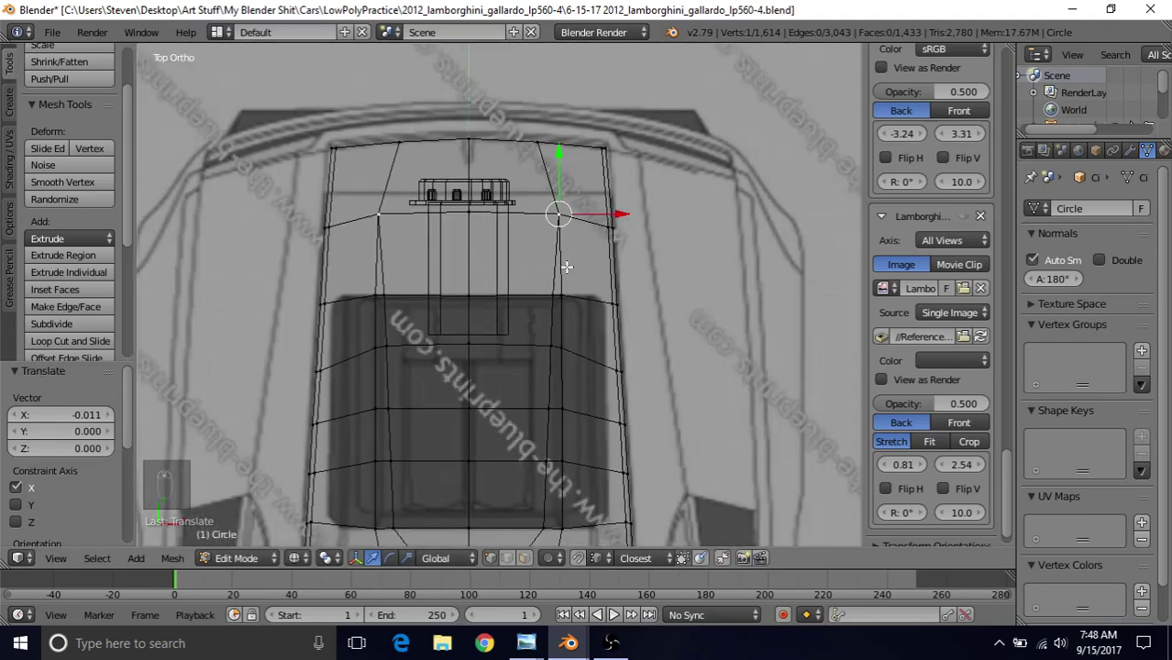
Examine the rear engine window topology in the finished practice model's Blender window, and return to the working file
{"action": "middle_click_drag", "start_coordinate": [565, 267], "coordinate": [587, 155], "text": "shift"}
{"action": "middle_click_drag", "start_coordinate": [549, 305], "coordinate": [551, 255], "text": "shift"}
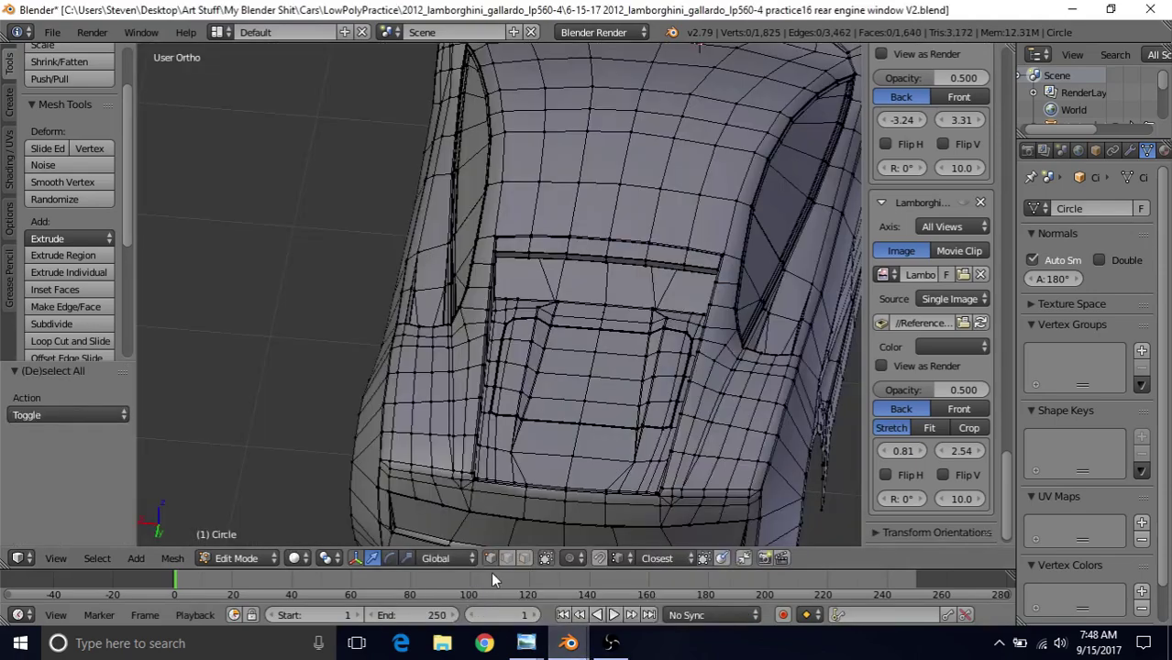
{"action": "middle_click_drag", "start_coordinate": [589, 389], "coordinate": [599, 421]}
{"action": "middle_click_drag", "start_coordinate": [552, 479], "coordinate": [545, 371], "text": "shift"}
{"action": "scroll", "coordinate": [545, 371], "scroll_direction": "up", "scroll_amount": 2}
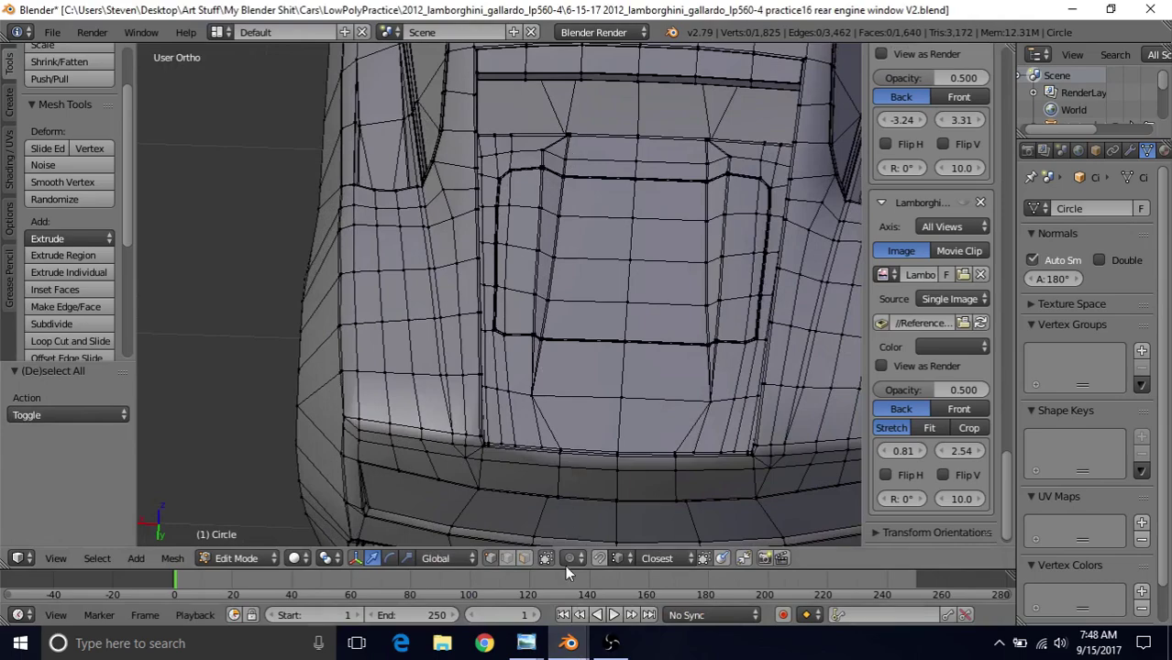
{"action": "mouse_move", "coordinate": [568, 643]}
{"action": "left_click", "coordinate": [631, 566]}
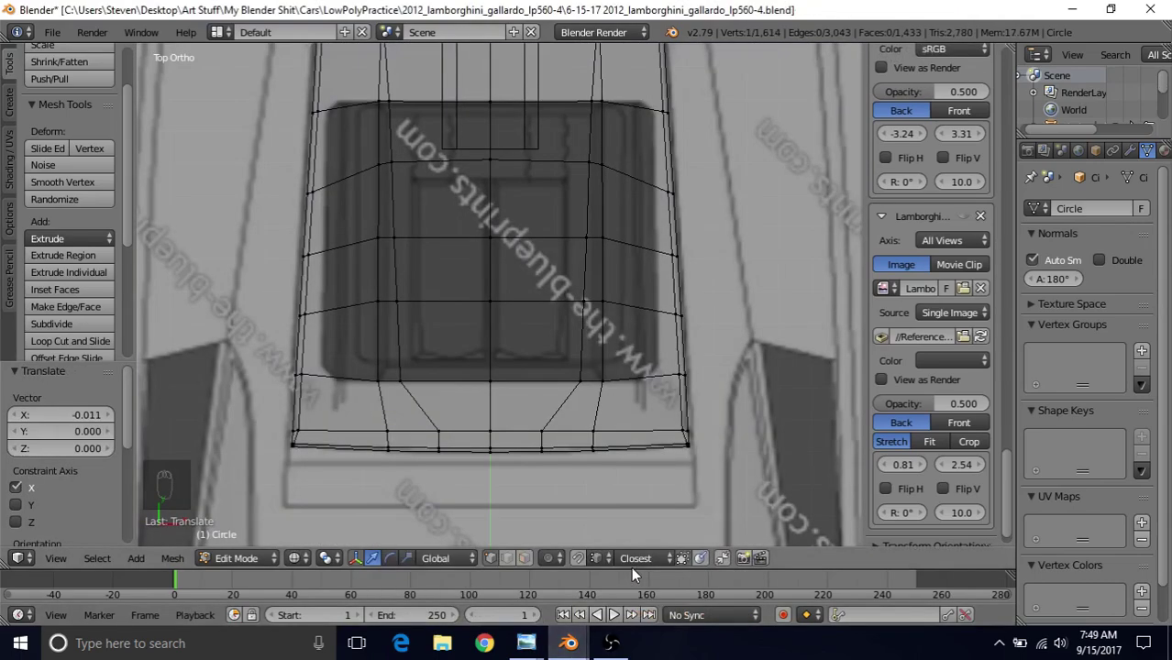
Select the inner loop's and then the outer loop's vertex pair in the row just ahead of the cover's rear edge
{"action": "right_click", "coordinate": [542, 431]}
{"action": "scroll", "coordinate": [542, 431], "scroll_direction": "up", "scroll_amount": 3}
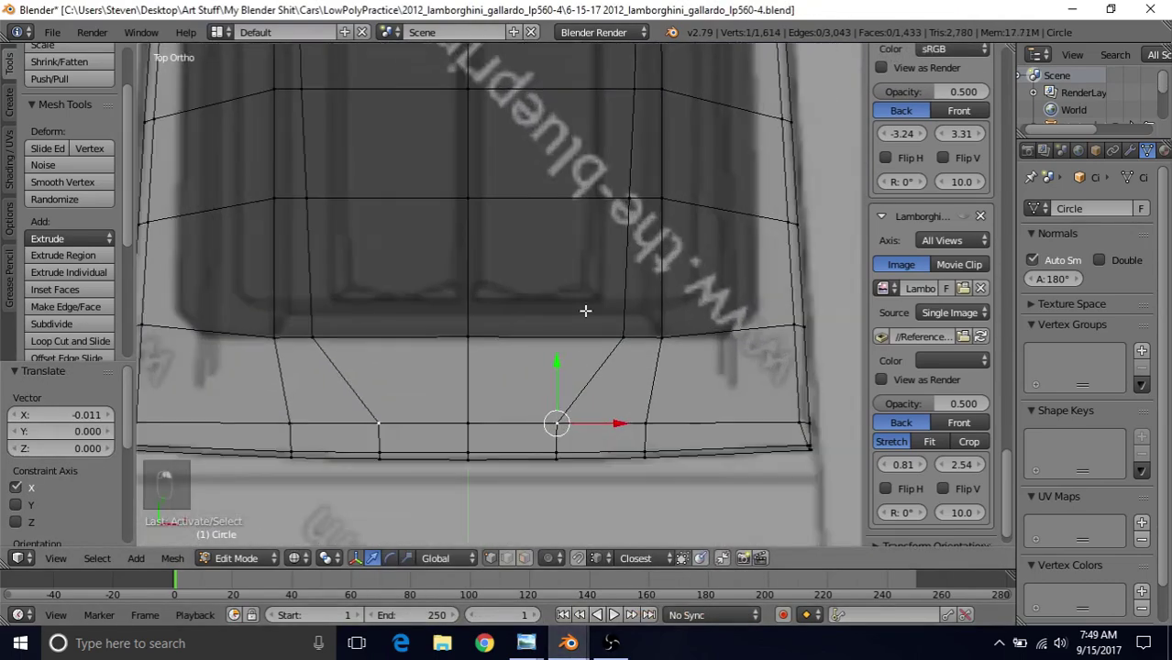
{"action": "scroll", "coordinate": [580, 304], "scroll_direction": "down", "scroll_amount": 3}
{"action": "middle_click_drag", "start_coordinate": [558, 358], "coordinate": [524, 334], "text": "shift"}
{"action": "scroll", "coordinate": [525, 334], "scroll_direction": "up", "scroll_amount": 1}
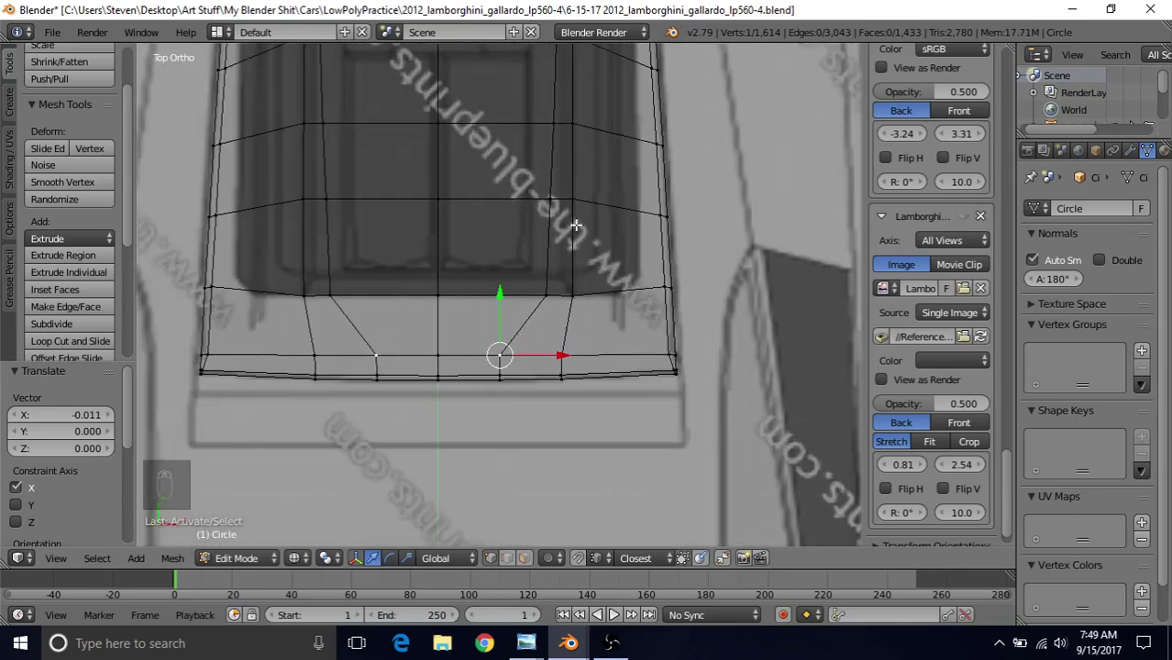
{"action": "right_click", "coordinate": [575, 359]}
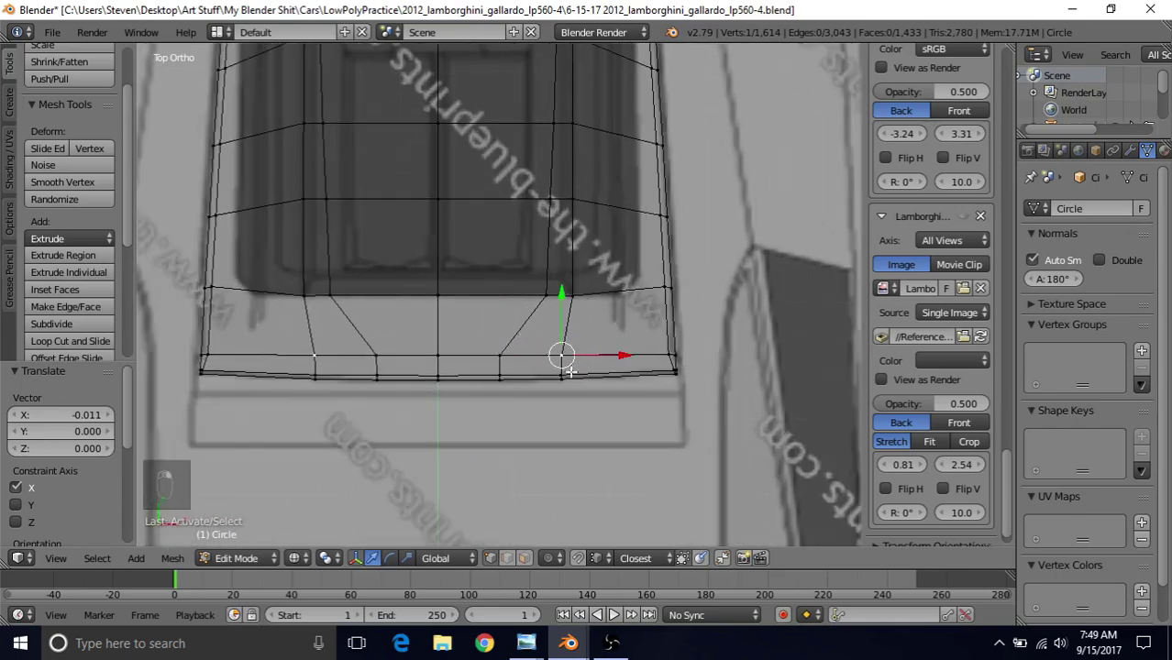
Edge-slide the short vertical edges at the cover's rear border outward, factor about -0.112, to line up with the window-side column above
{"action": "key", "text": "c"}
{"action": "left_click", "coordinate": [565, 378]}
{"action": "right_click", "coordinate": [565, 378]}
{"action": "key", "text": "q"}
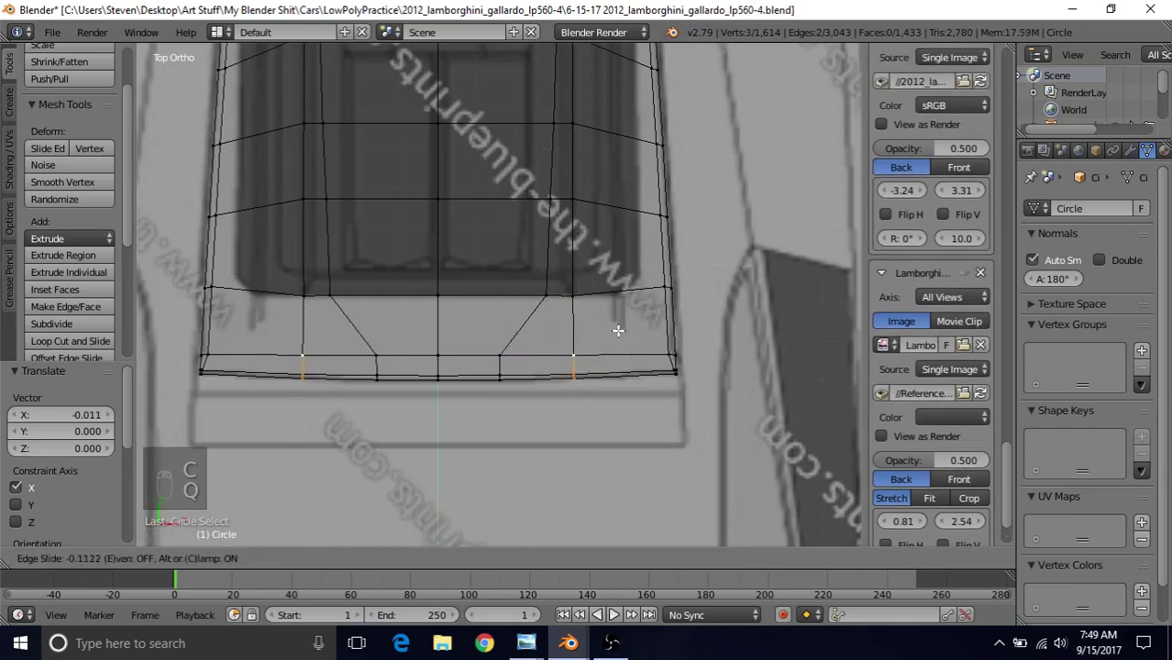
{"action": "left_click", "coordinate": [618, 330]}
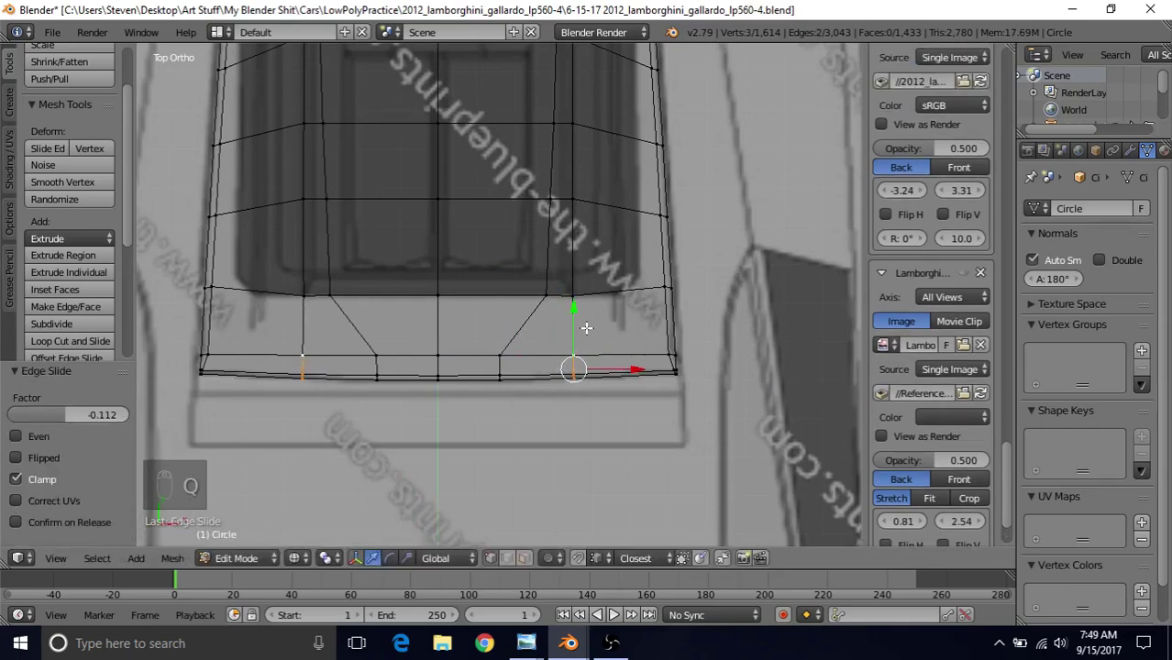
Edge-slide the inner column's lower edges outward by a factor of about 0.551 to straighten that column down to the rear border
{"action": "right_click", "coordinate": [510, 341]}
{"action": "right_click", "coordinate": [494, 401], "text": "shift"}
{"action": "right_click", "coordinate": [495, 403], "text": "shift"}
{"action": "key", "text": "q"}
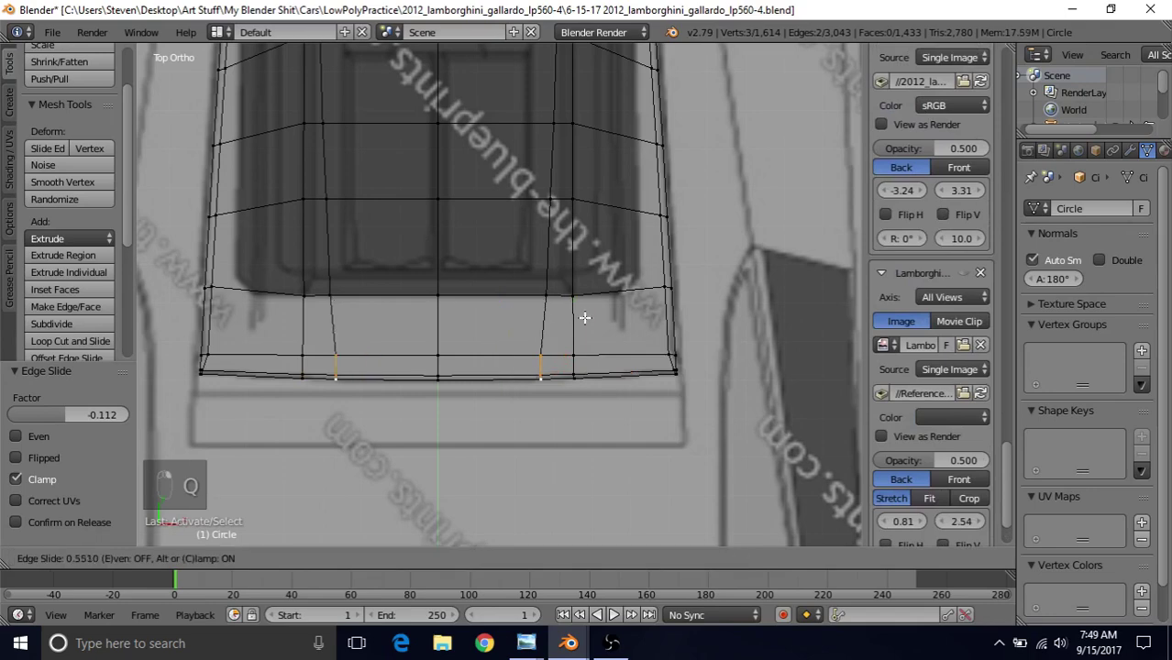
{"action": "left_click", "coordinate": [585, 317]}
Fine-tune the inner column's rear-border vertices with an edge slide of about -0.014 and a vertex slide of about 0.010
{"action": "right_click", "coordinate": [544, 376]}
{"action": "key", "text": "c"}
{"action": "left_click", "coordinate": [541, 375]}
{"action": "right_click", "coordinate": [541, 375]}
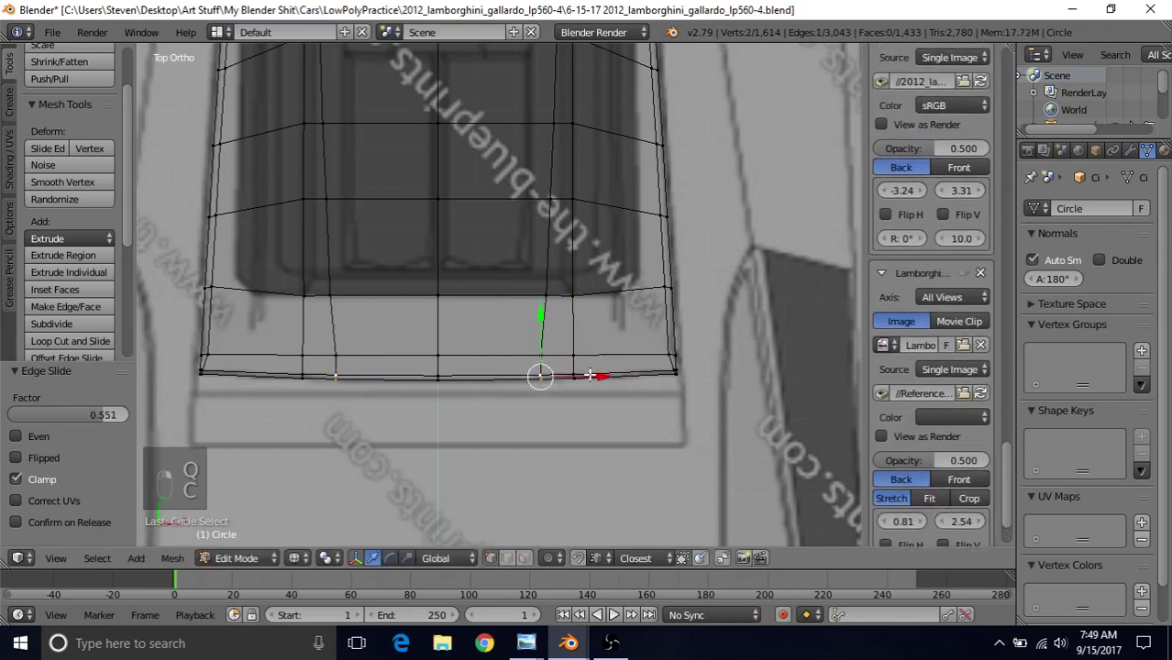
{"action": "key", "text": "q"}
{"action": "left_click", "coordinate": [596, 386]}
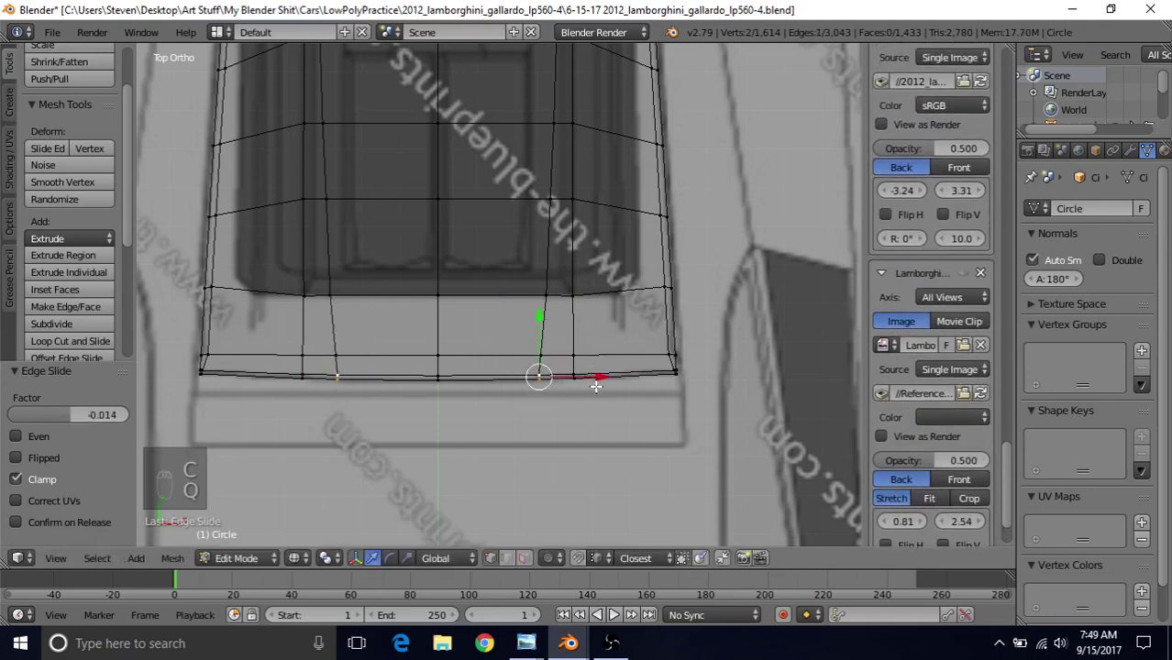
{"action": "middle_click_drag", "start_coordinate": [575, 373], "coordinate": [586, 331], "text": "shift"}
{"action": "scroll", "coordinate": [586, 332], "scroll_direction": "up", "scroll_amount": 3}
{"action": "right_click", "coordinate": [583, 385]}
{"action": "key", "text": "g"}
{"action": "key", "text": "g"}
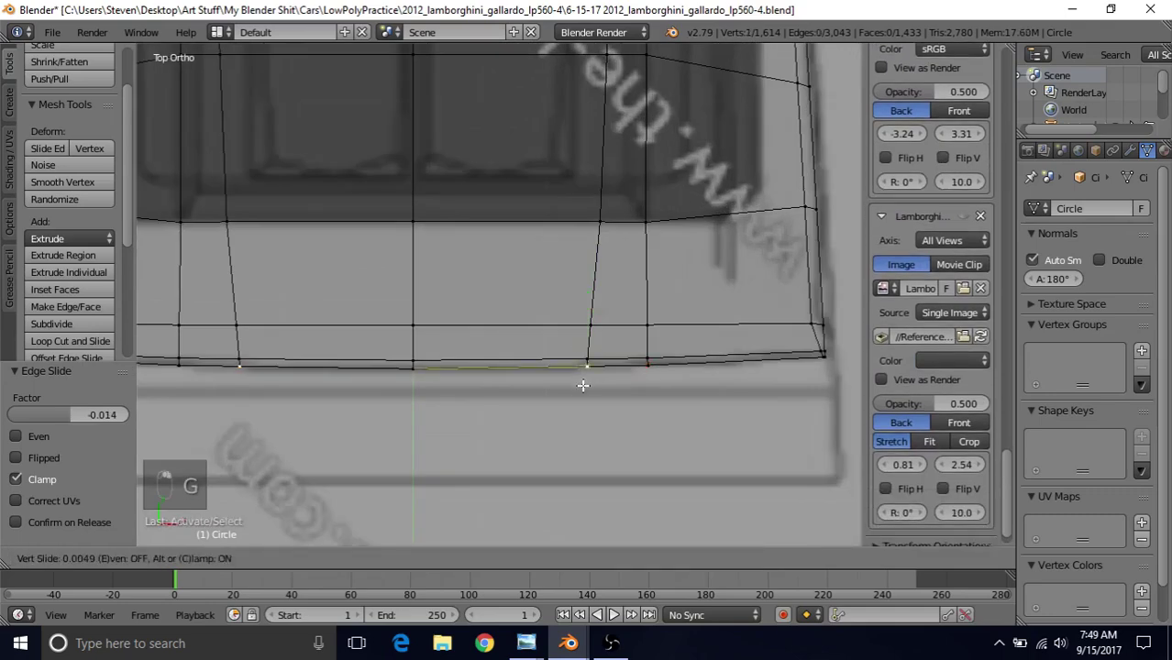
{"action": "left_click", "coordinate": [581, 385]}
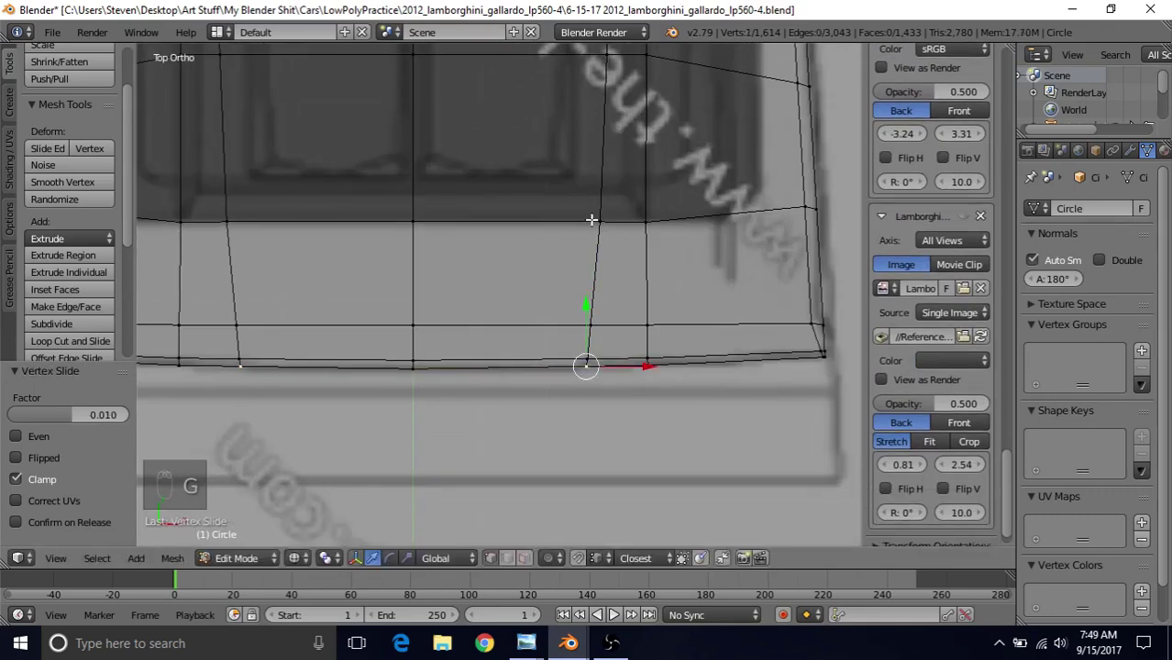
Shift the inner column's vertices along X by about -0.004 at the window's lower edge and -0.001 on the row above
{"action": "right_click", "coordinate": [591, 220]}
{"action": "key", "text": "g"}
{"action": "key", "text": "x"}
{"action": "left_click", "coordinate": [669, 130]}
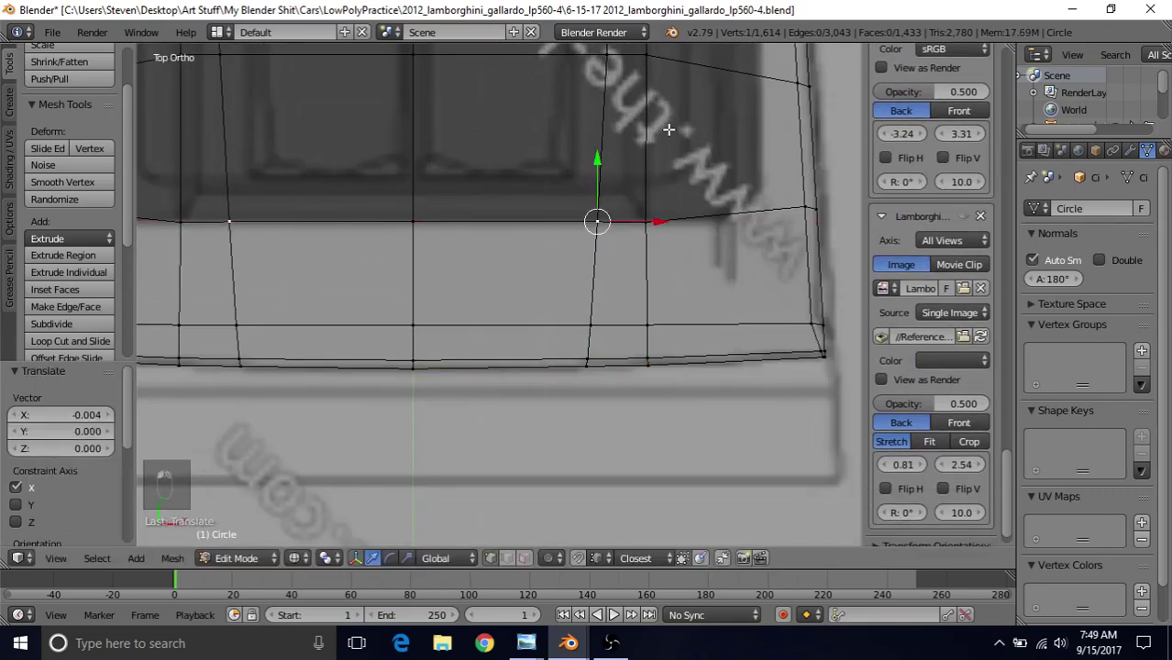
{"action": "scroll", "coordinate": [664, 147], "scroll_direction": "up", "scroll_amount": 1}
{"action": "key", "text": "g"}
{"action": "key", "text": "x"}
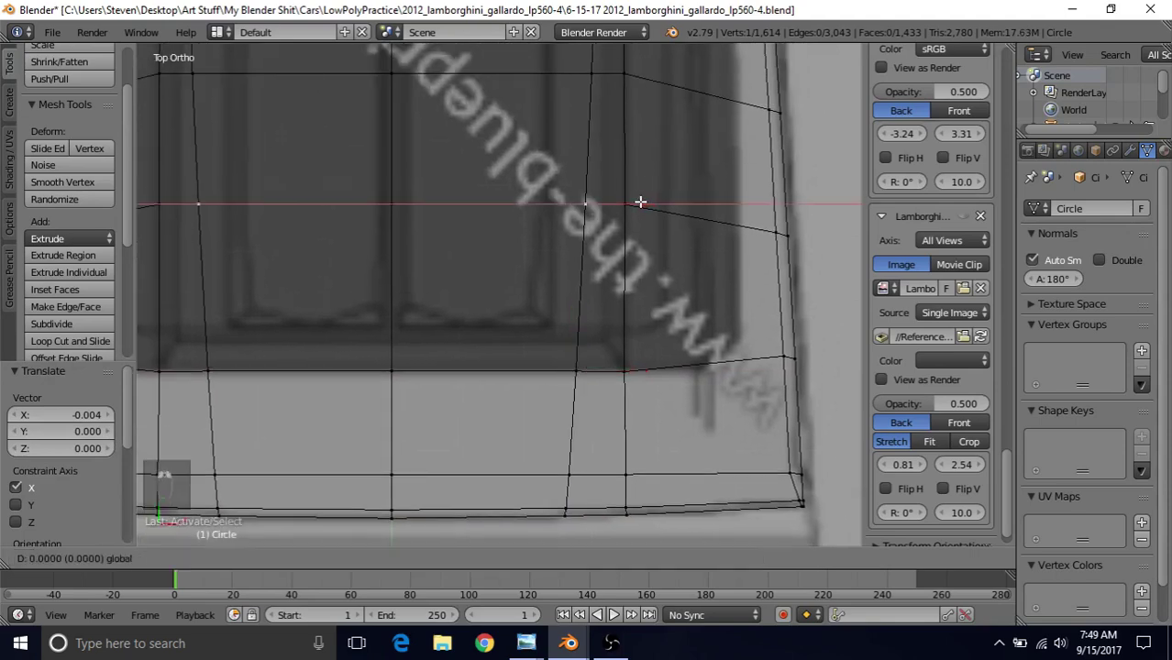
{"action": "left_click", "coordinate": [641, 202]}
{"action": "scroll", "coordinate": [640, 202], "scroll_direction": "down", "scroll_amount": 3}
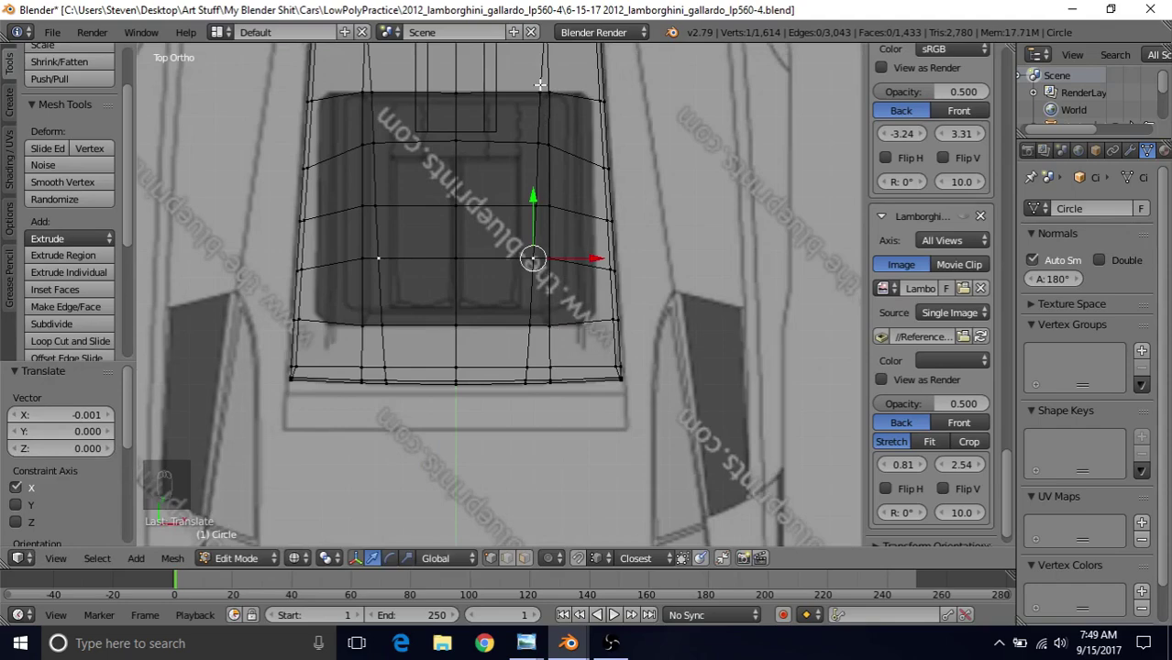
Examine the rear window area in the Lamborghini Gallardo back window reference photo and return to the top-view mesh in Blender
{"action": "scroll", "coordinate": [534, 339], "scroll_direction": "down", "scroll_amount": 2}
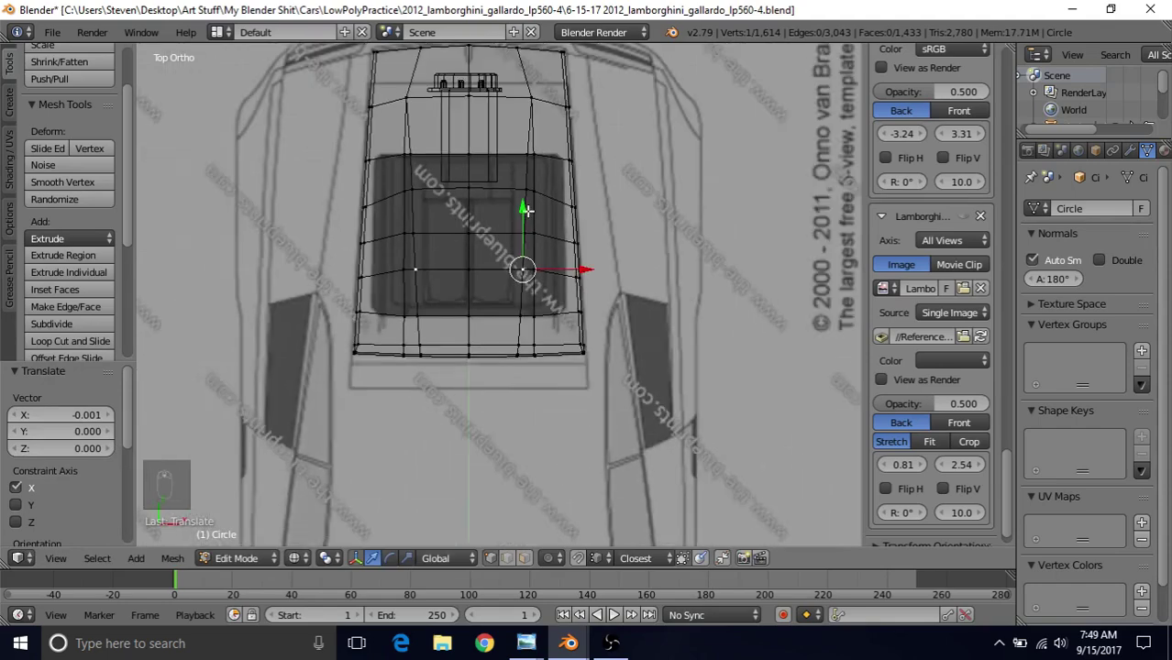
{"action": "middle_click_drag", "start_coordinate": [515, 240], "coordinate": [528, 320], "text": "shift"}
{"action": "scroll", "coordinate": [577, 265], "scroll_direction": "up", "scroll_amount": 3}
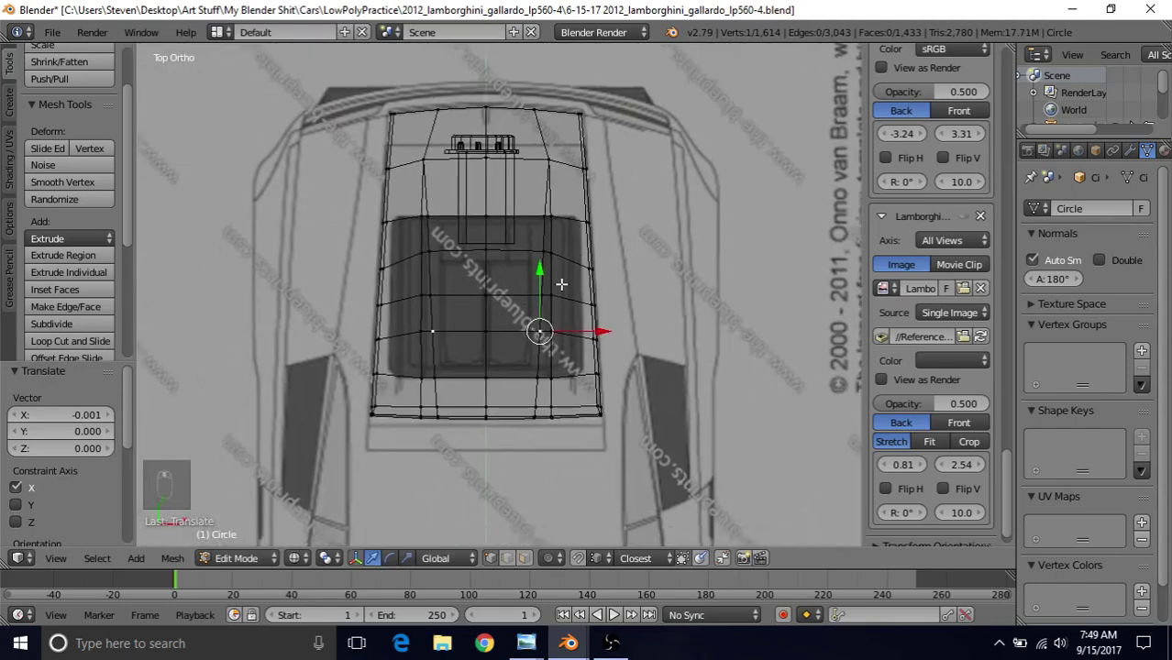
{"action": "middle_click_drag", "start_coordinate": [640, 268], "coordinate": [557, 307], "text": "shift"}
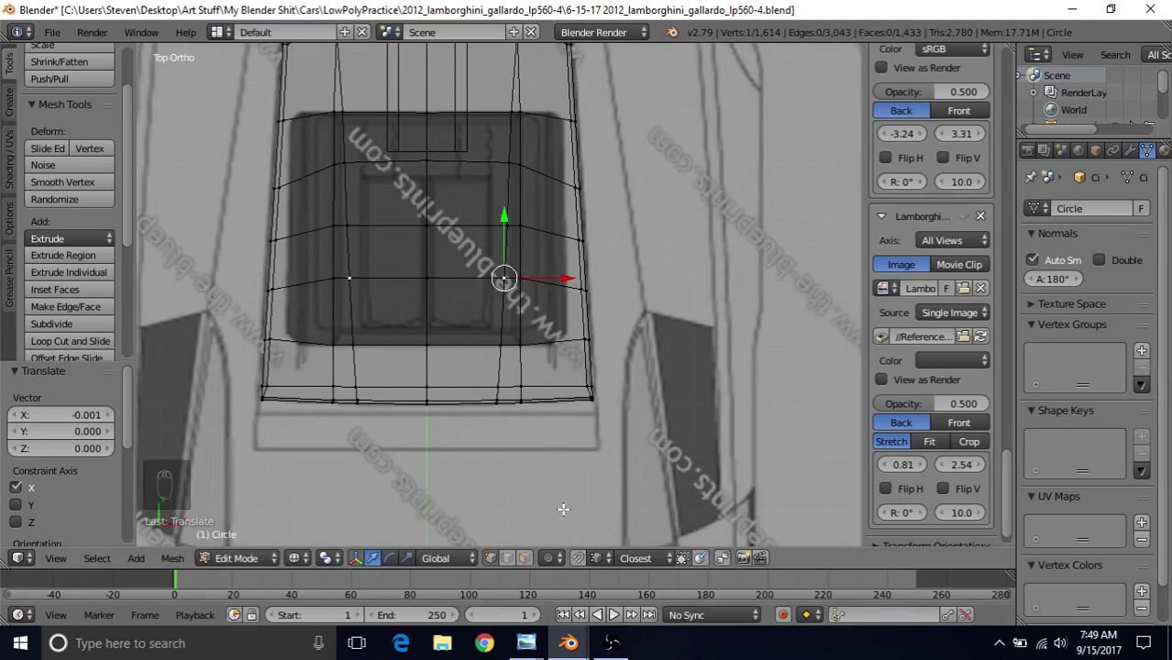
{"action": "mouse_move", "coordinate": [525, 642]}
{"action": "mouse_move", "coordinate": [294, 567]}
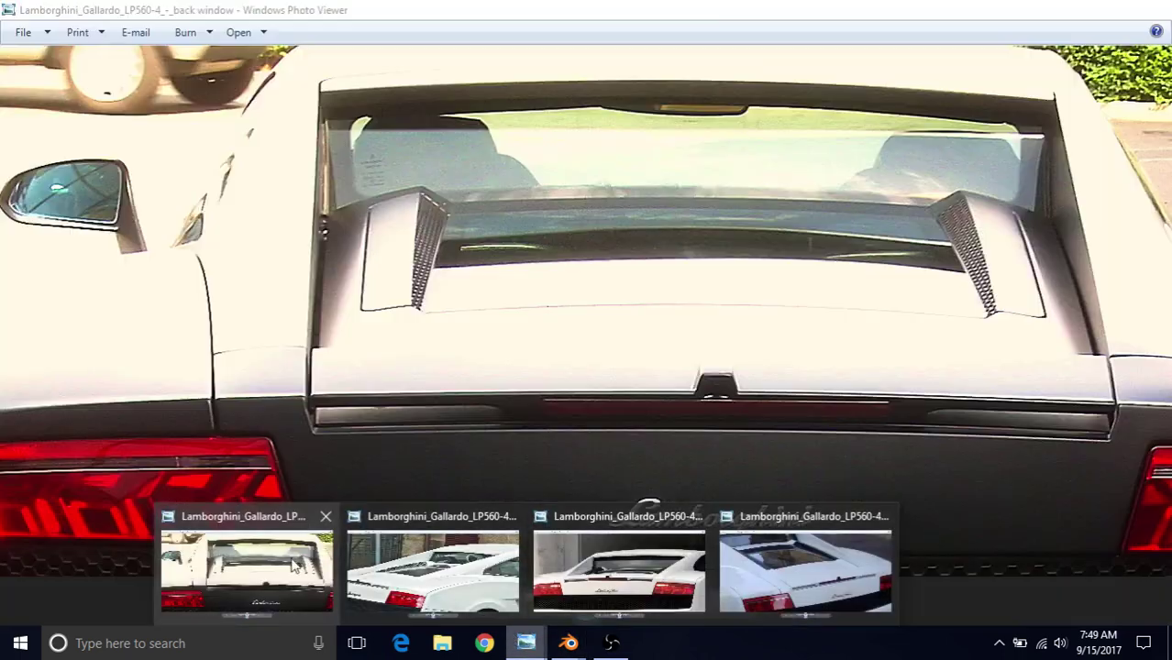
{"action": "left_click", "coordinate": [259, 564]}
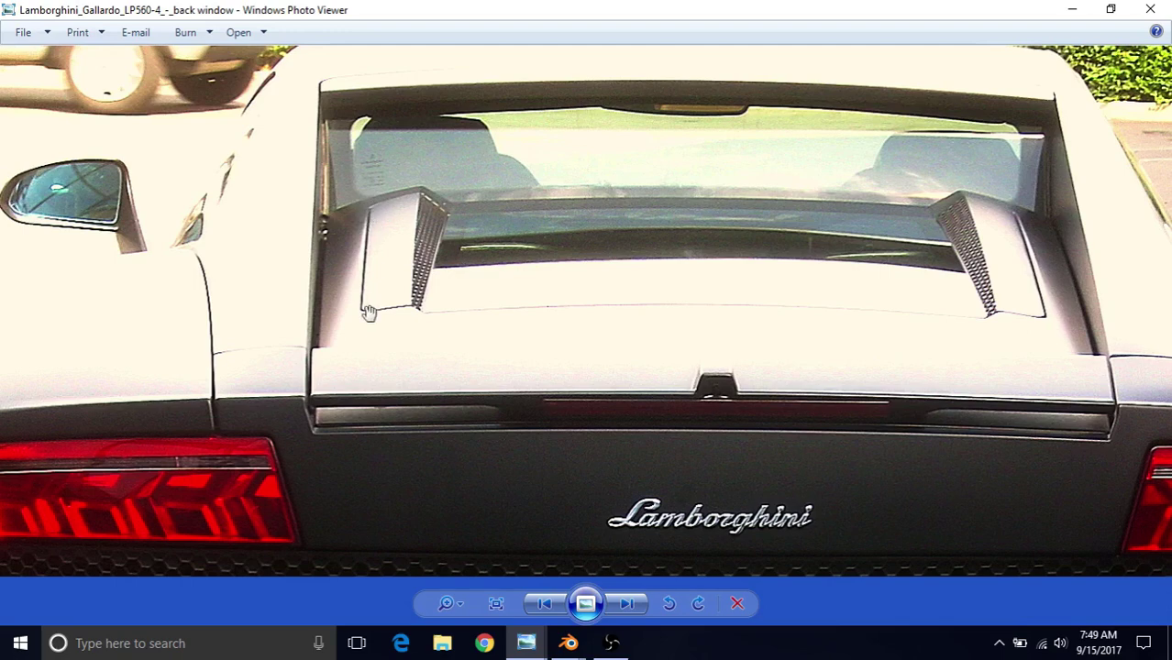
{"action": "mouse_move", "coordinate": [568, 643]}
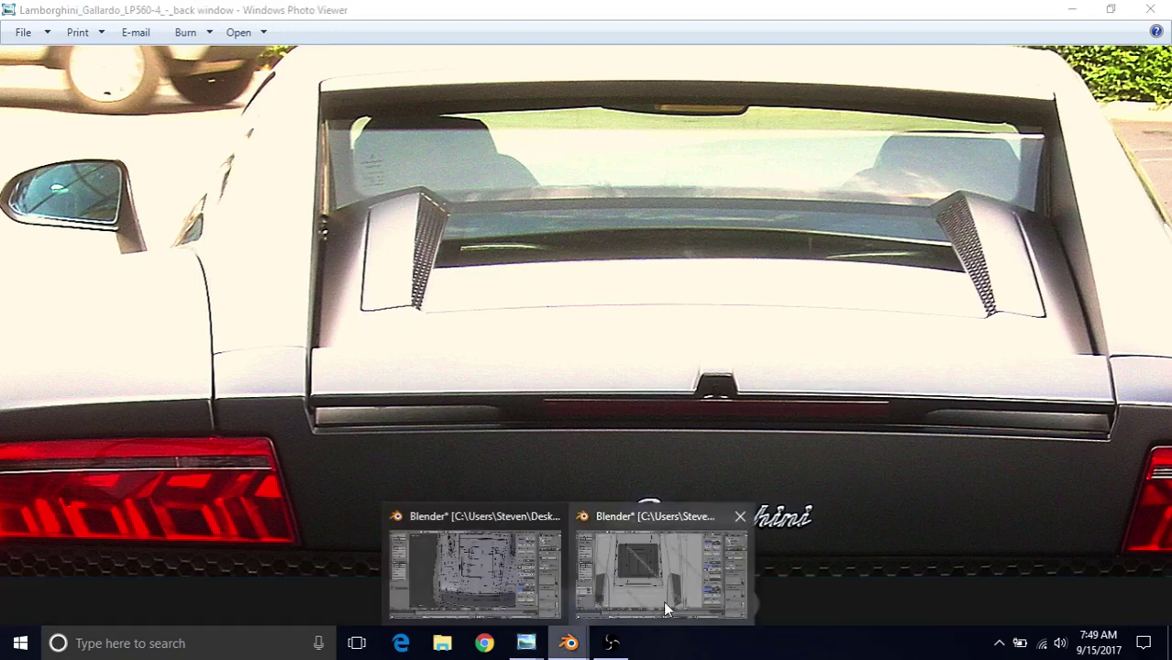
{"action": "left_click", "coordinate": [664, 605]}
Add one centred loop cut running lengthwise between the outer window column and the cover's side edge
{"action": "middle_click_drag", "start_coordinate": [554, 219], "coordinate": [500, 246], "text": "shift"}
{"action": "scroll", "coordinate": [507, 239], "scroll_direction": "up", "scroll_amount": 1}
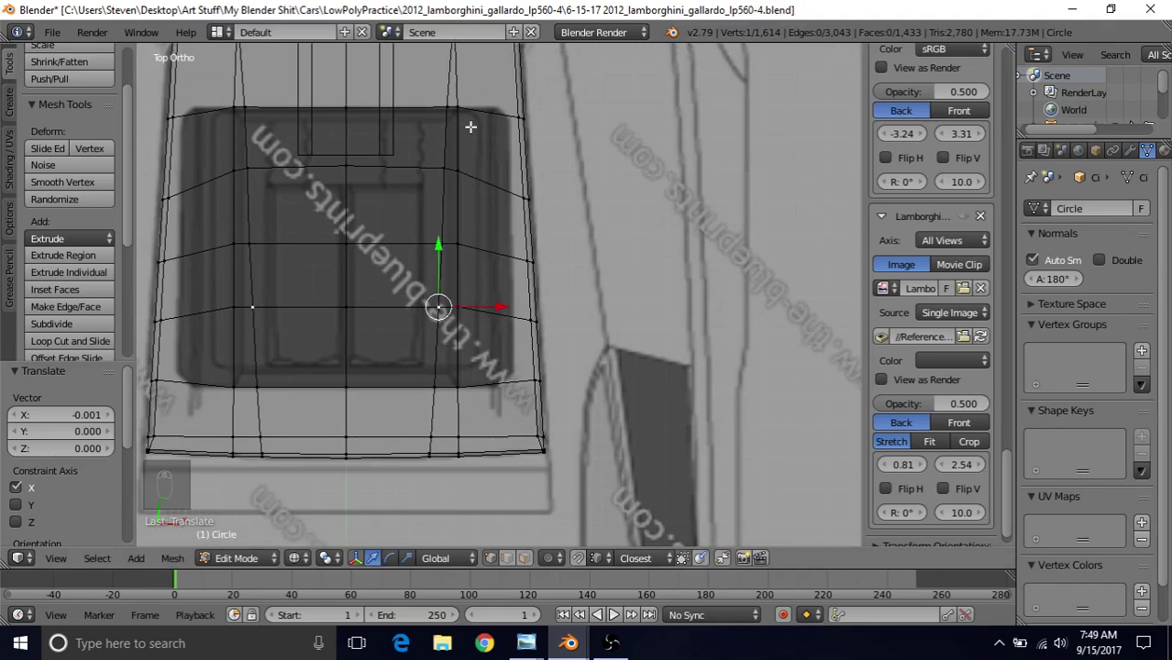
{"action": "key", "text": "ctrl+r"}
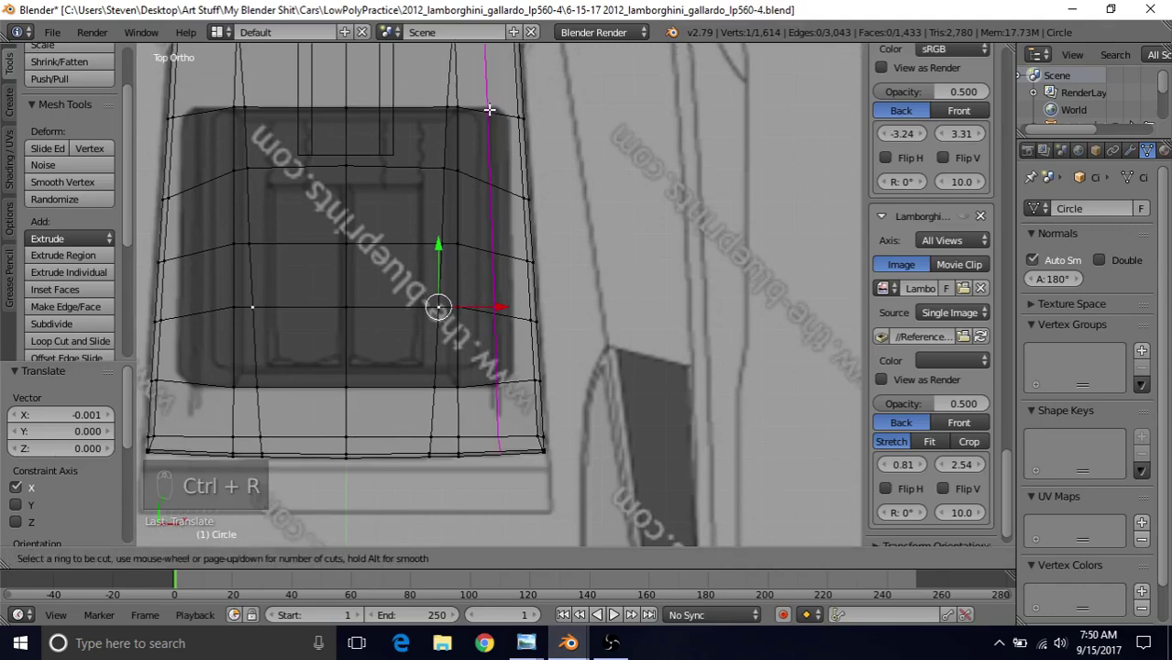
{"action": "left_click", "coordinate": [489, 109]}
{"action": "right_click", "coordinate": [488, 109]}
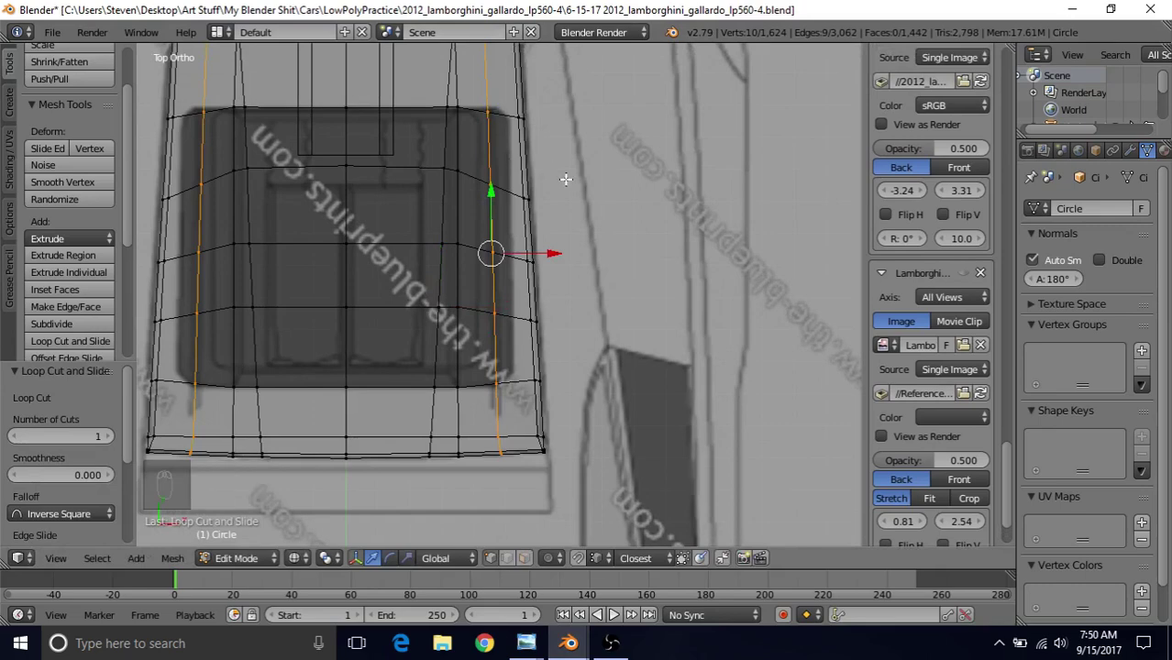
Adjust the new loop's vertex along X and Y to sit on the blueprint window's upper corner
{"action": "scroll", "coordinate": [572, 214], "scroll_direction": "up", "scroll_amount": 1, "text": "shift"}
{"action": "scroll", "coordinate": [572, 215], "scroll_direction": "up", "scroll_amount": 2}
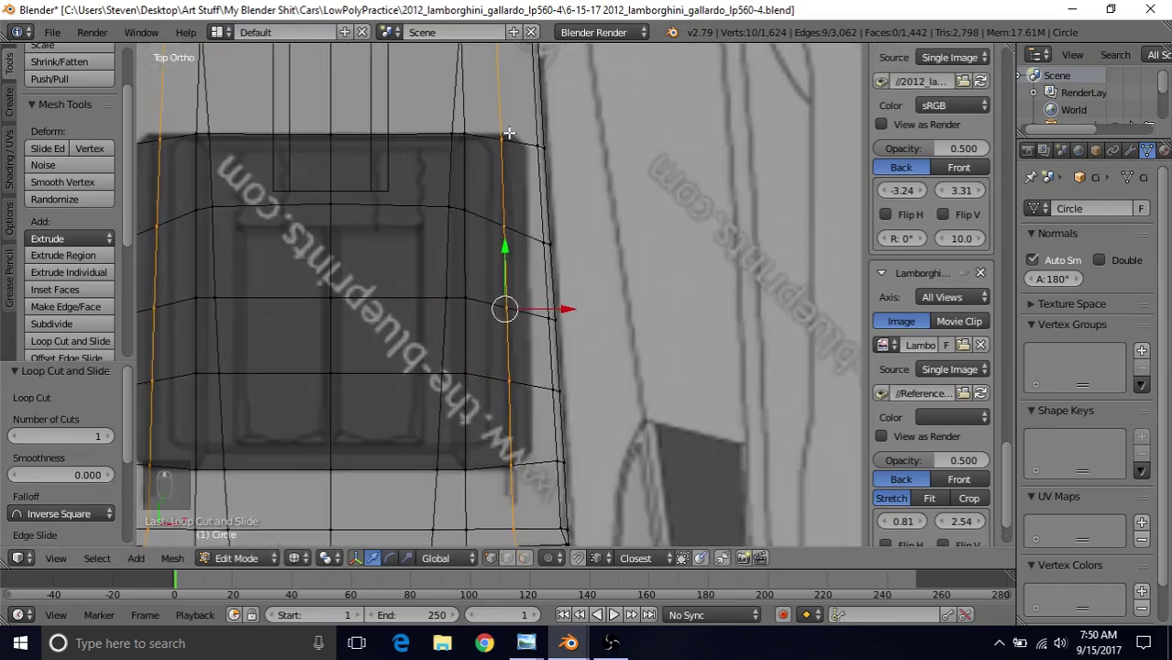
{"action": "right_click", "coordinate": [505, 136]}
{"action": "key", "text": "g"}
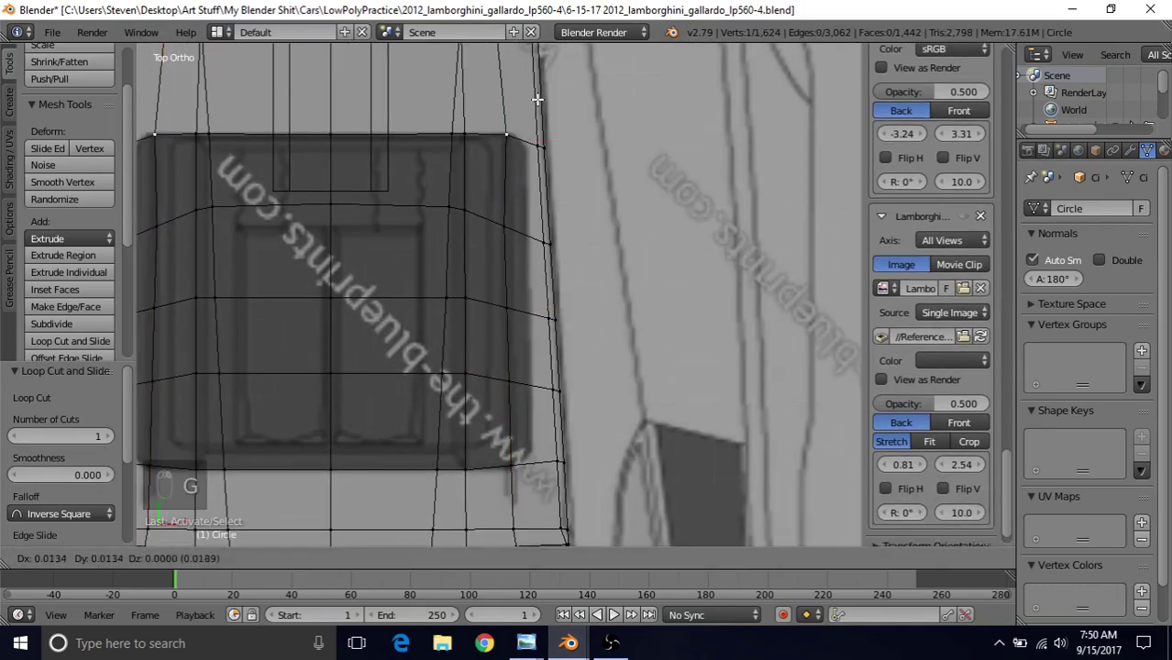
{"action": "left_click", "coordinate": [532, 103]}
{"action": "left_click_drag", "start_coordinate": [500, 76], "coordinate": [468, 129], "text": "ctrl"}
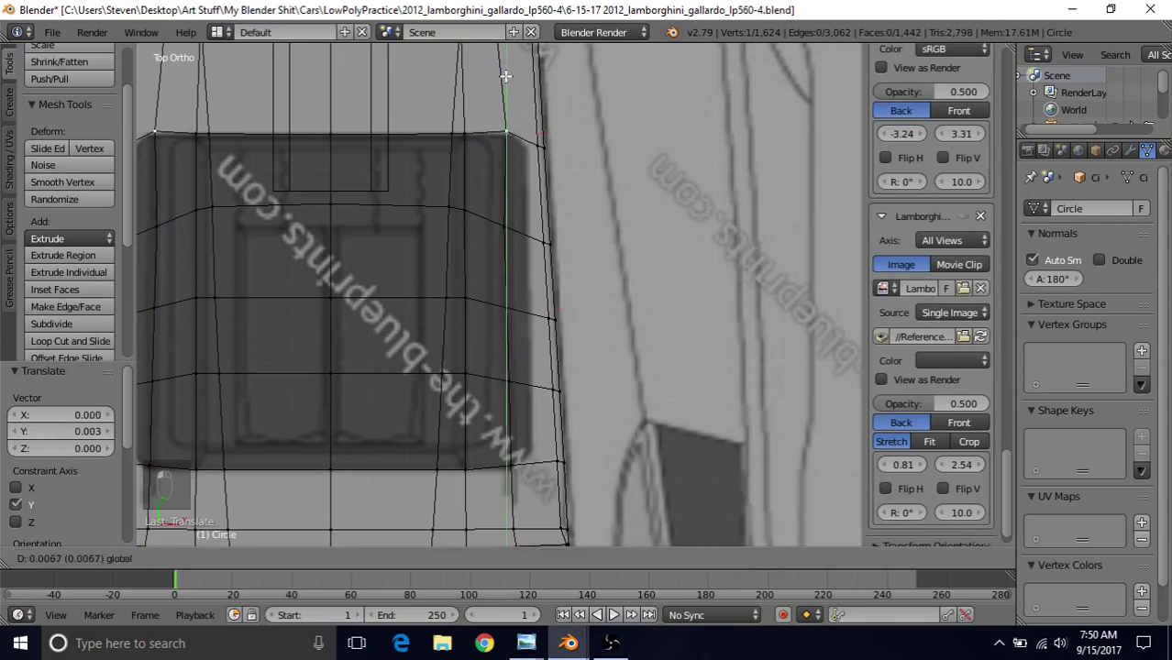
{"action": "left_click_drag", "start_coordinate": [564, 133], "coordinate": [504, 131]}
Move the new loop's next two vertices below the upper corner outward along X by about 0.011 and 0.007
{"action": "right_click", "coordinate": [509, 226]}
{"action": "key", "text": "g"}
{"action": "key", "text": "x"}
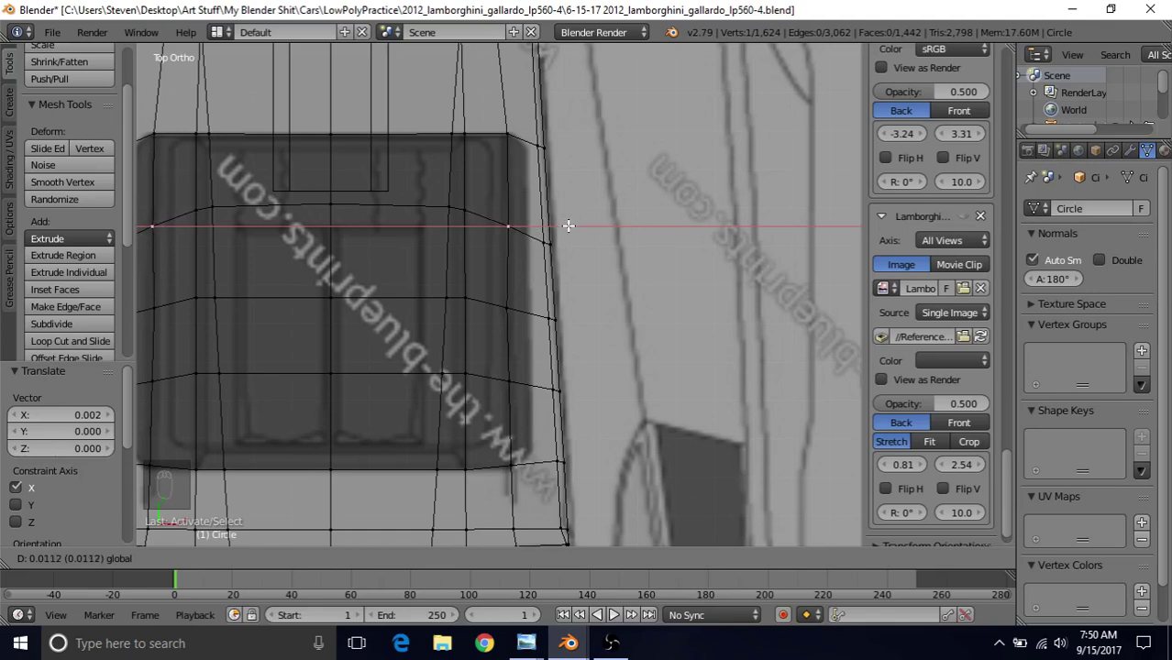
{"action": "left_click", "coordinate": [568, 224]}
{"action": "right_click", "coordinate": [511, 306]}
{"action": "key", "text": "g"}
{"action": "key", "text": "x"}
{"action": "left_click", "coordinate": [563, 305]}
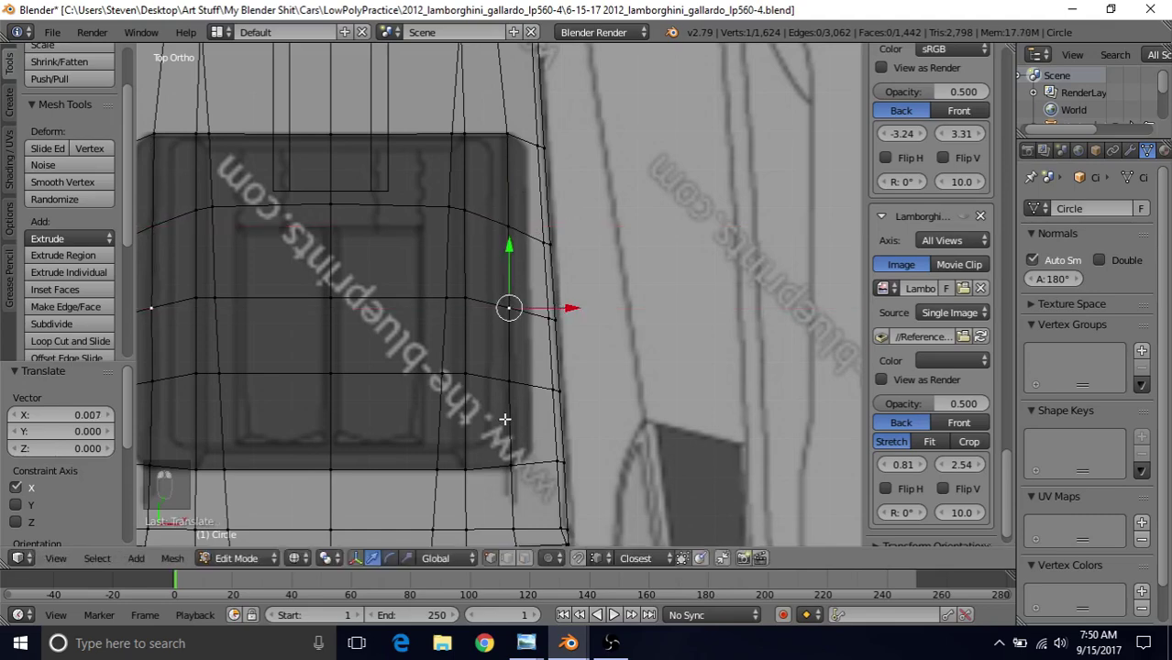
Move the loop's vertex above the window's lower edge outward about 0.004 along X, and select the loop's vertex on that edge
{"action": "right_click", "coordinate": [507, 414]}
{"action": "key", "text": "g"}
{"action": "key", "text": "x"}
{"action": "left_click", "coordinate": [512, 436]}
{"action": "right_click", "coordinate": [509, 455]}
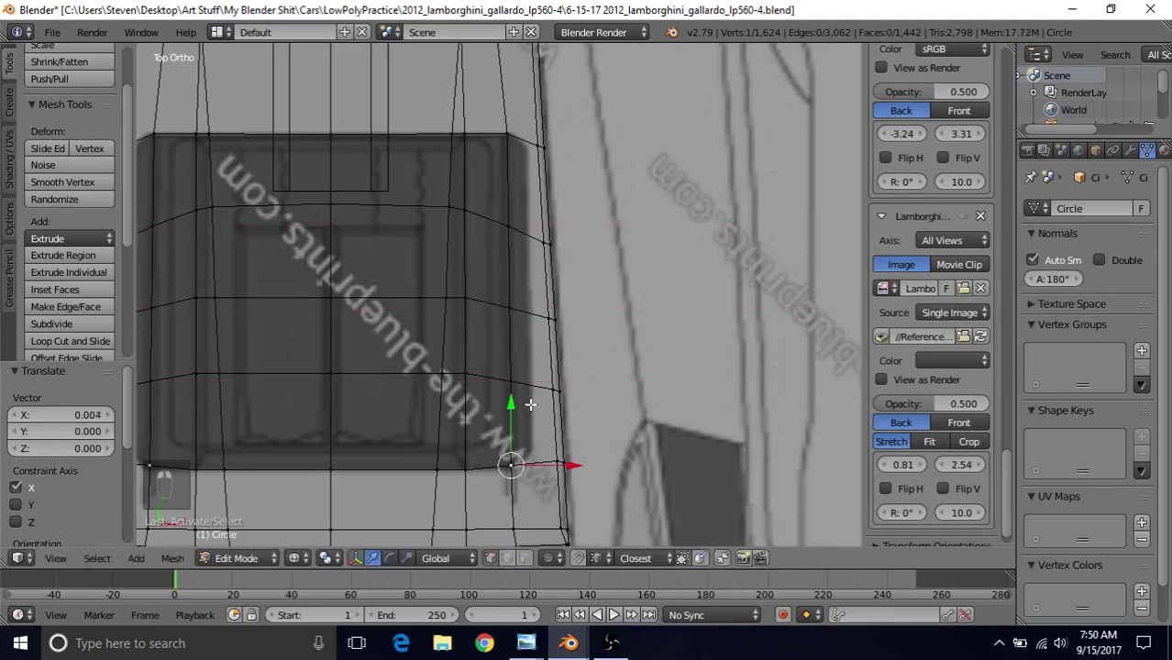
{"action": "middle_click_drag", "start_coordinate": [566, 339], "coordinate": [581, 284], "text": "shift"}
{"action": "middle_click_drag", "start_coordinate": [542, 235], "coordinate": [520, 305], "text": "shift"}
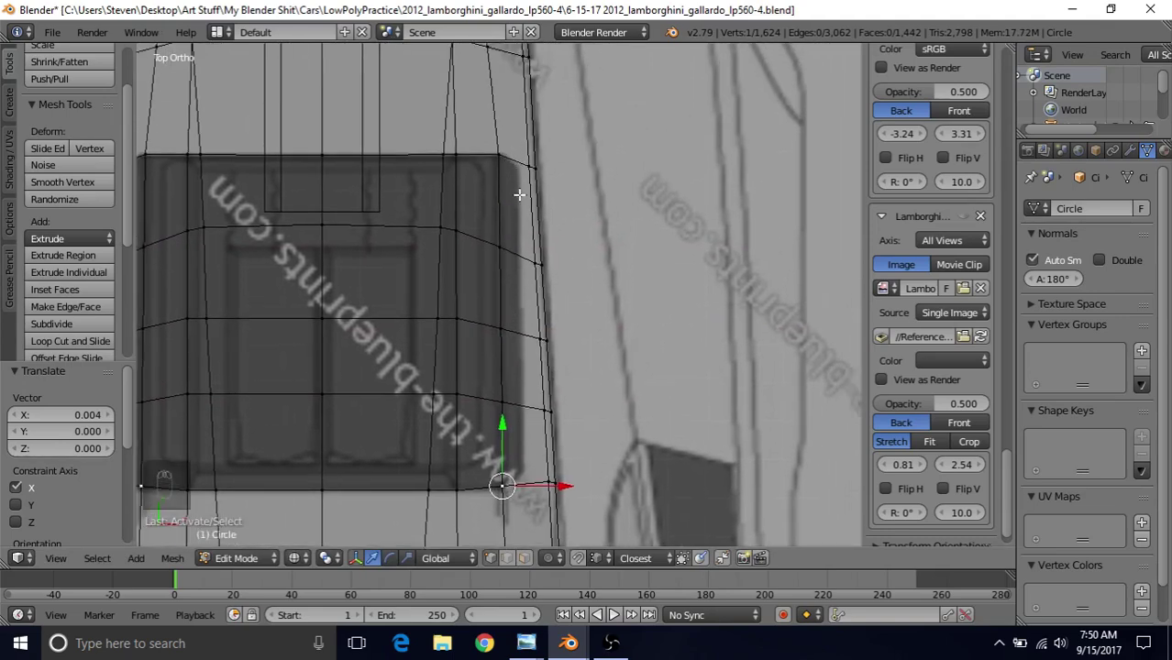
{"action": "middle_click_drag", "start_coordinate": [542, 266], "coordinate": [548, 222], "text": "shift"}
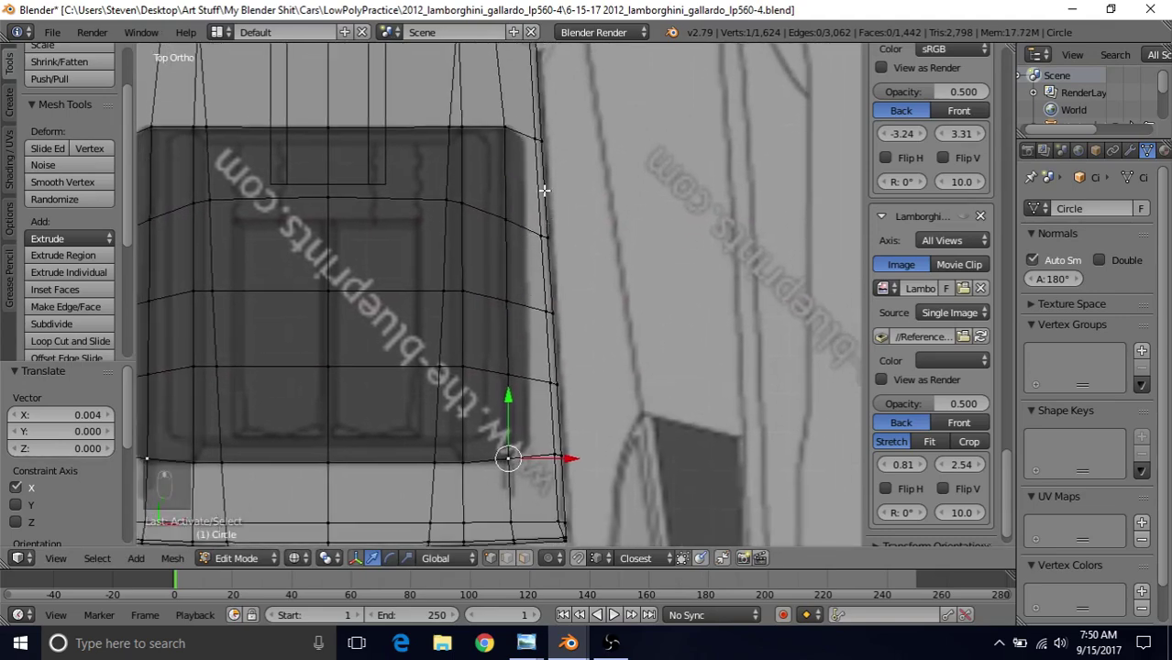
Add another centred lengthwise loop cut between the newest loop and the cover's side edge
{"action": "key", "text": "ctrl+r"}
{"action": "left_click", "coordinate": [522, 135]}
{"action": "right_click", "coordinate": [523, 136]}
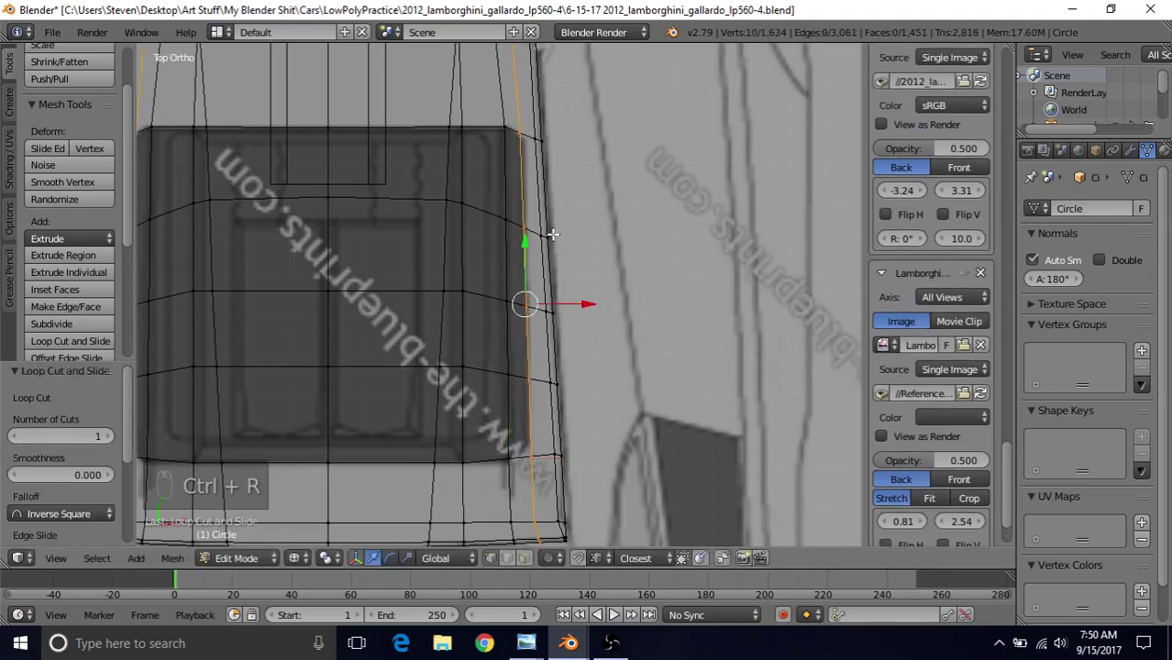
Move the second loop's vertex beside the window's upper corner by about 0.012 in X and -0.017 in Y
{"action": "middle_click_drag", "start_coordinate": [553, 234], "coordinate": [564, 284], "text": "shift"}
{"action": "scroll", "coordinate": [565, 283], "scroll_direction": "up", "scroll_amount": 2}
{"action": "right_click", "coordinate": [551, 138]}
{"action": "key", "text": "g"}
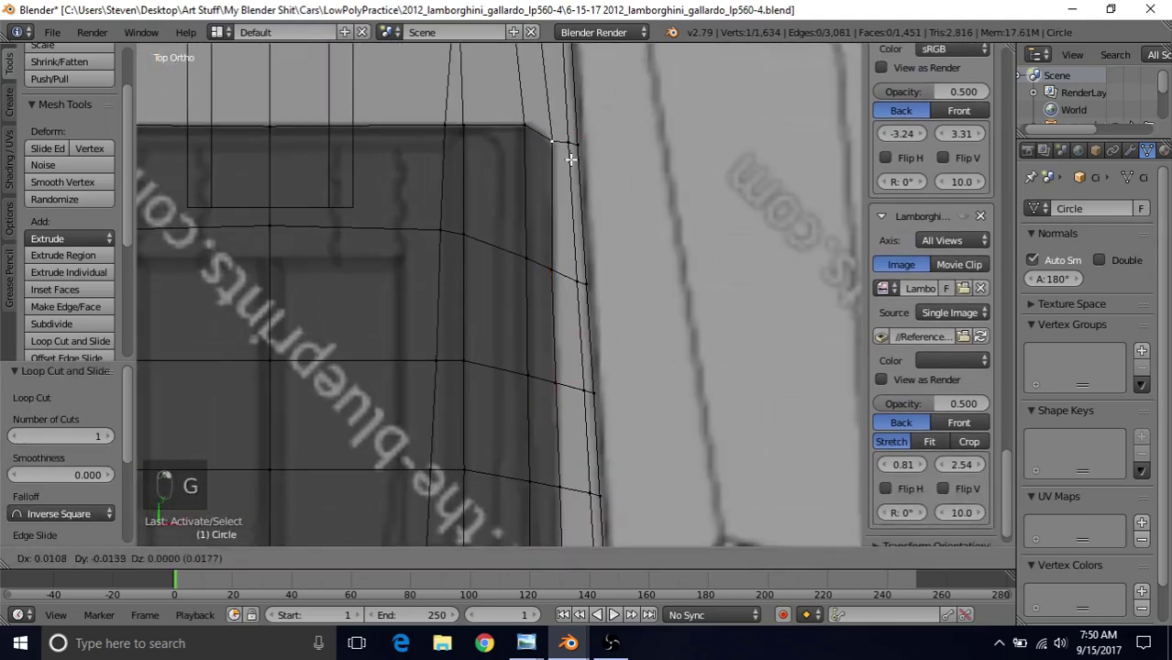
{"action": "left_click", "coordinate": [559, 149]}
Shift the second loop's next two vertices down along X by about 0.005 and 0.003 to follow the window's side outline
{"action": "right_click", "coordinate": [549, 269]}
{"action": "key", "text": "g"}
{"action": "key", "text": "x"}
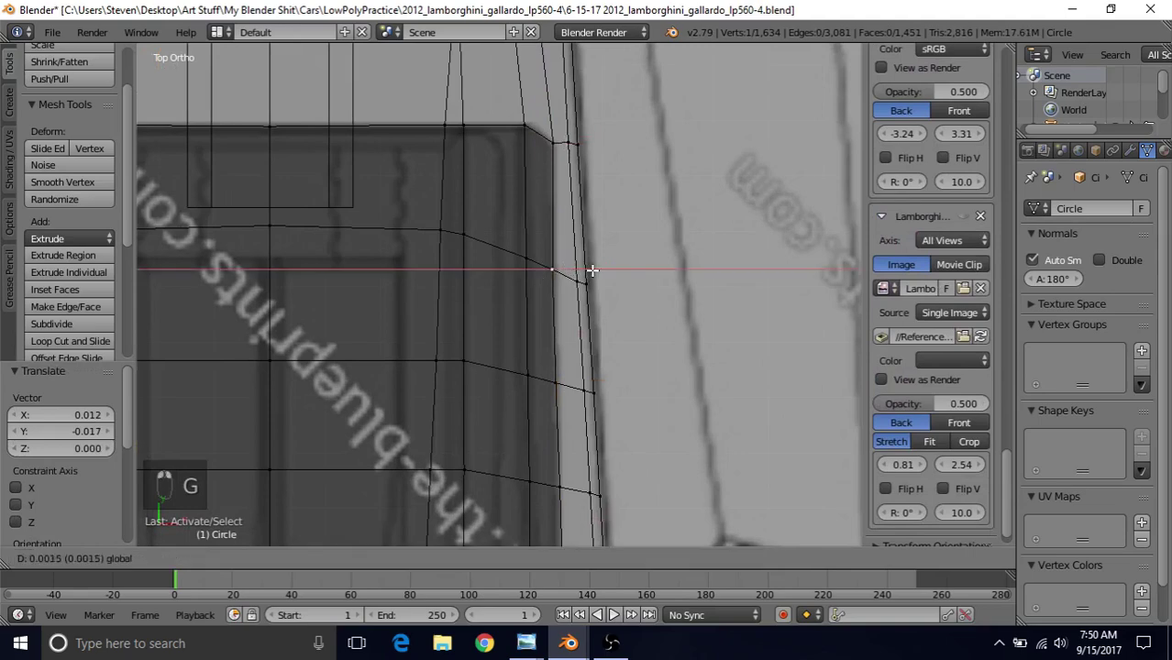
{"action": "left_click", "coordinate": [594, 271]}
{"action": "middle_click_drag", "start_coordinate": [583, 308], "coordinate": [612, 199], "text": "shift"}
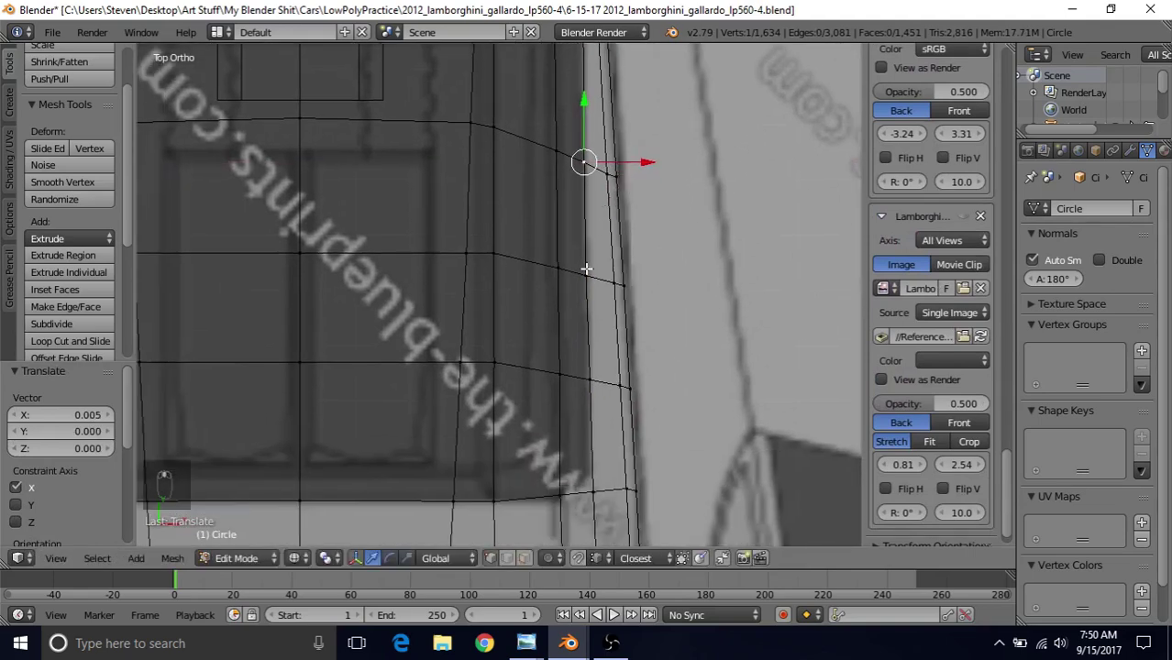
{"action": "right_click", "coordinate": [586, 268]}
{"action": "key", "text": "g"}
{"action": "key", "text": "x"}
{"action": "left_click", "coordinate": [645, 277]}
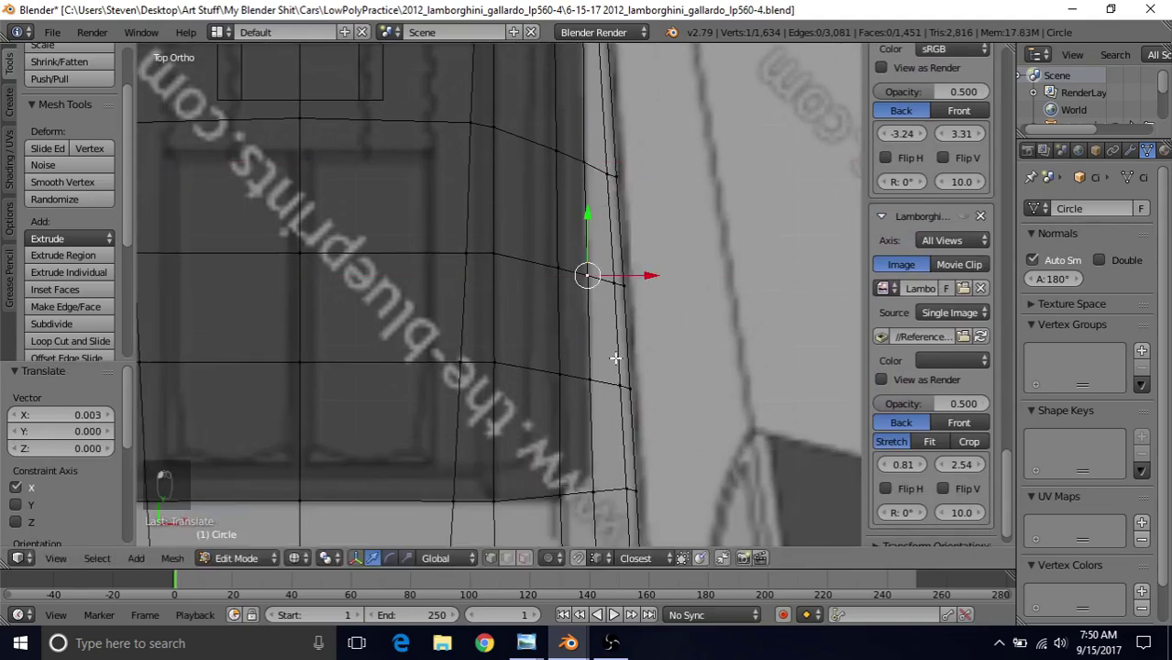
Move the second loop's vertex at the window's lower corner about 0.028 along Y and -0.006 along X to shape the corner
{"action": "middle_click_drag", "start_coordinate": [626, 320], "coordinate": [642, 275], "text": "shift"}
{"action": "right_click", "coordinate": [628, 404]}
{"action": "key", "text": "g"}
{"action": "key", "text": "y"}
{"action": "left_click", "coordinate": [621, 337]}
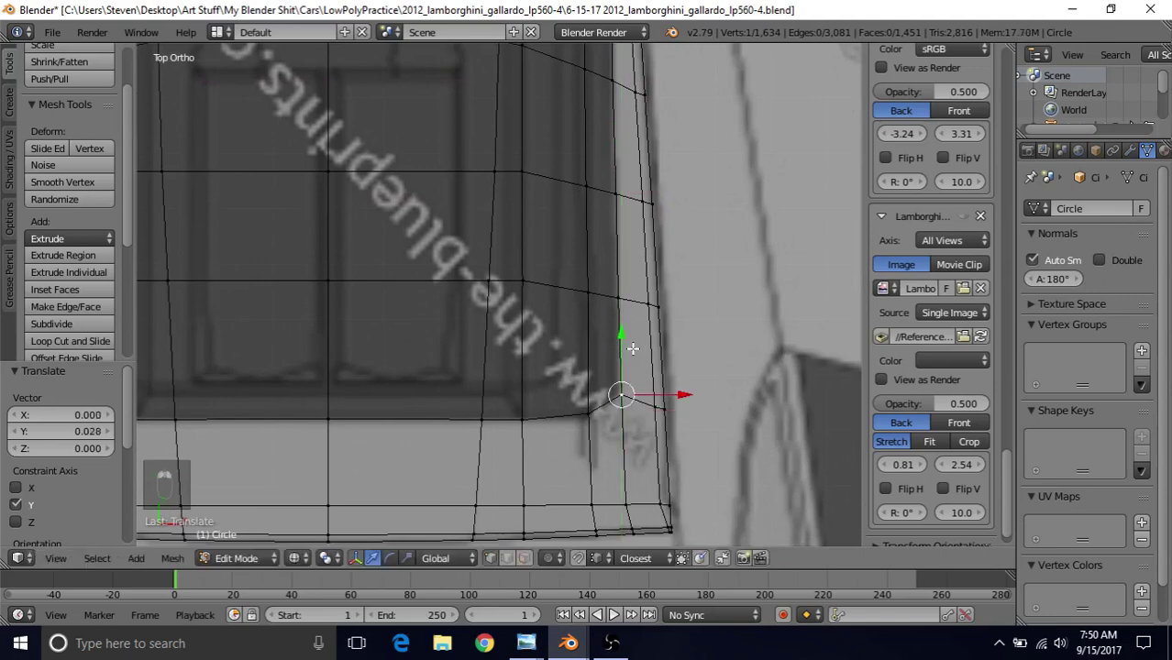
{"action": "key", "text": "g"}
{"action": "key", "text": "x"}
{"action": "left_click", "coordinate": [562, 399]}
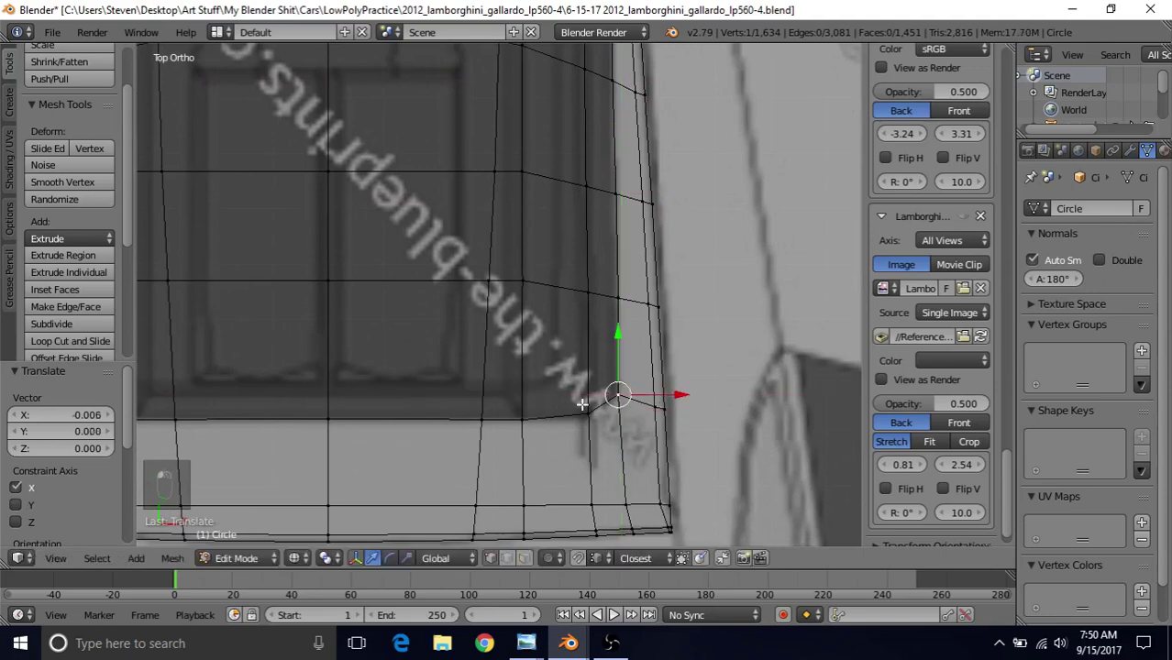
{"action": "middle_click_drag", "start_coordinate": [669, 165], "coordinate": [668, 356], "text": "shift"}
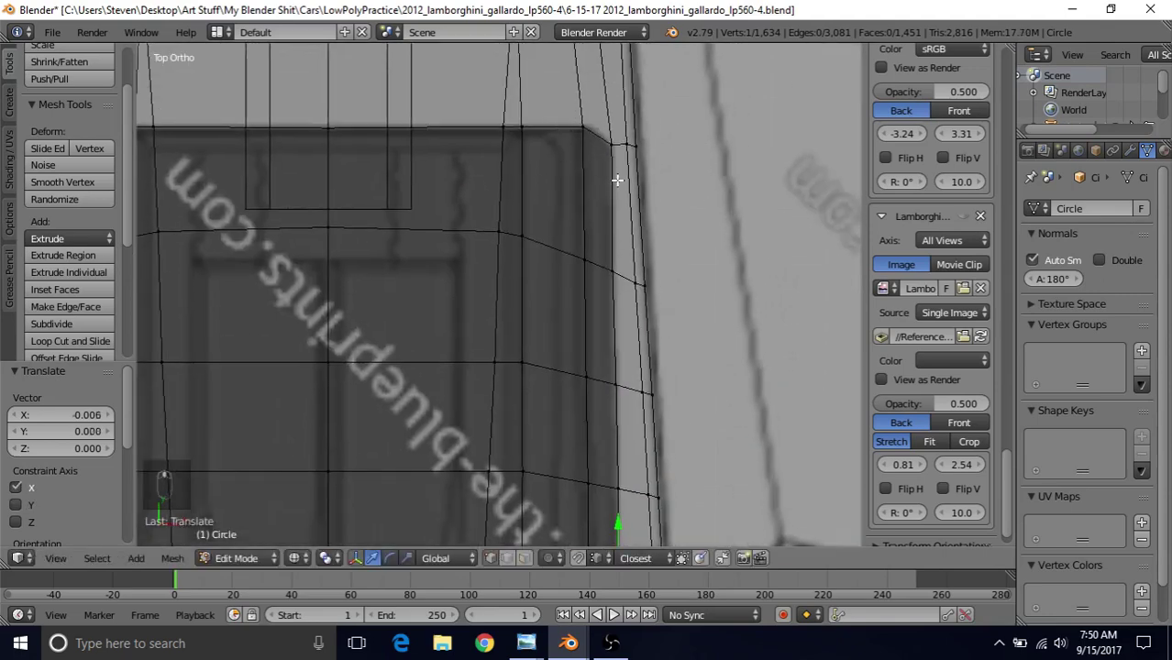
Inspect the reshaped engine cover mesh in solid and wireframe display from several angles and against the top blueprint
{"action": "scroll", "coordinate": [624, 353], "scroll_direction": "down", "scroll_amount": 4}
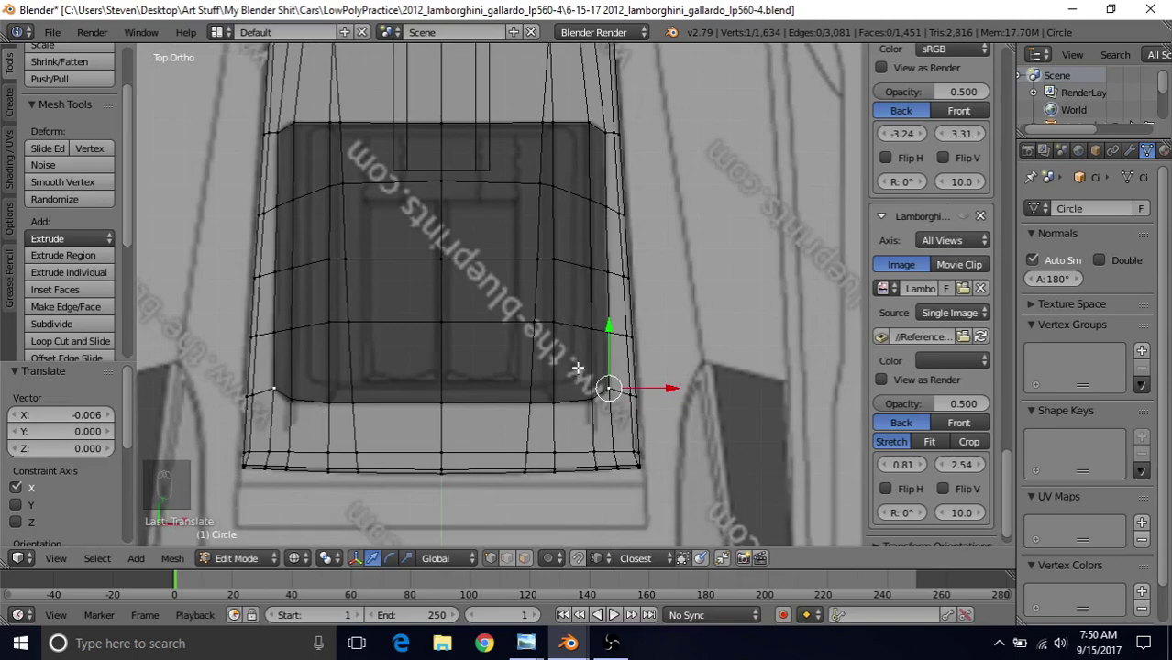
{"action": "key", "text": "z"}
{"action": "scroll", "coordinate": [493, 246], "scroll_direction": "down", "scroll_amount": 2}
{"action": "mouse_move", "coordinate": [497, 236]}
{"action": "middle_mouse_down"}
{"action": "mouse_move", "coordinate": [547, 174]}
{"action": "mouse_move", "coordinate": [659, 87]}
{"action": "middle_mouse_up"}
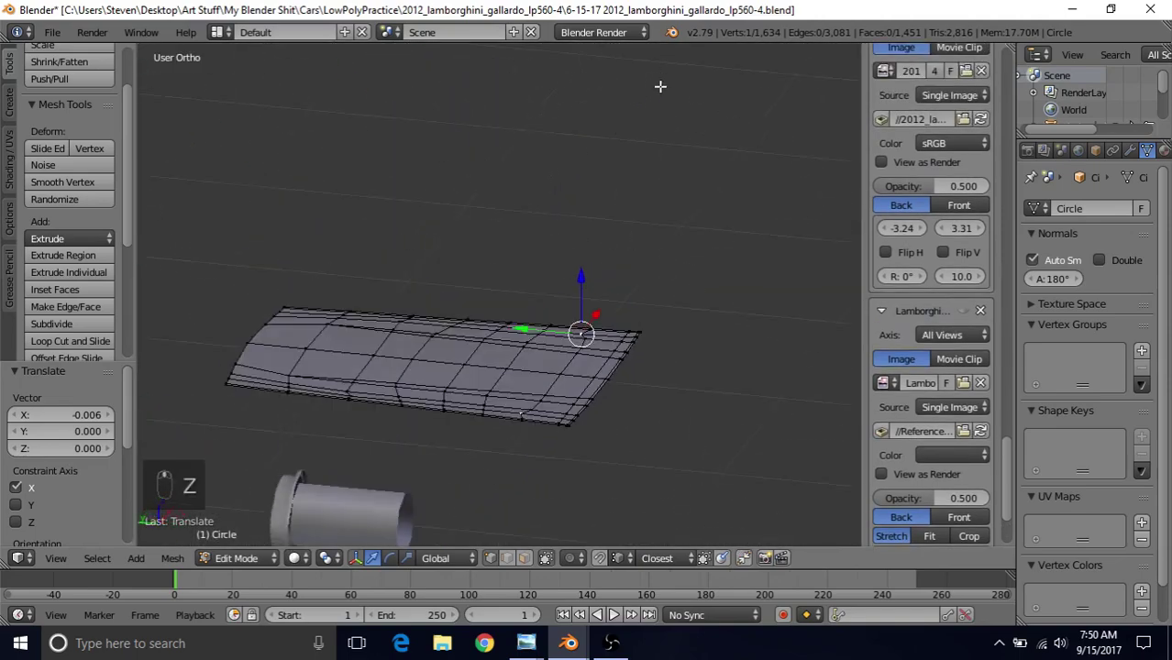
{"action": "middle_click_drag", "start_coordinate": [542, 305], "coordinate": [559, 273]}
{"action": "middle_click_drag", "start_coordinate": [492, 363], "coordinate": [524, 278]}
{"action": "key", "text": "KP_7"}
{"action": "key", "text": "z"}
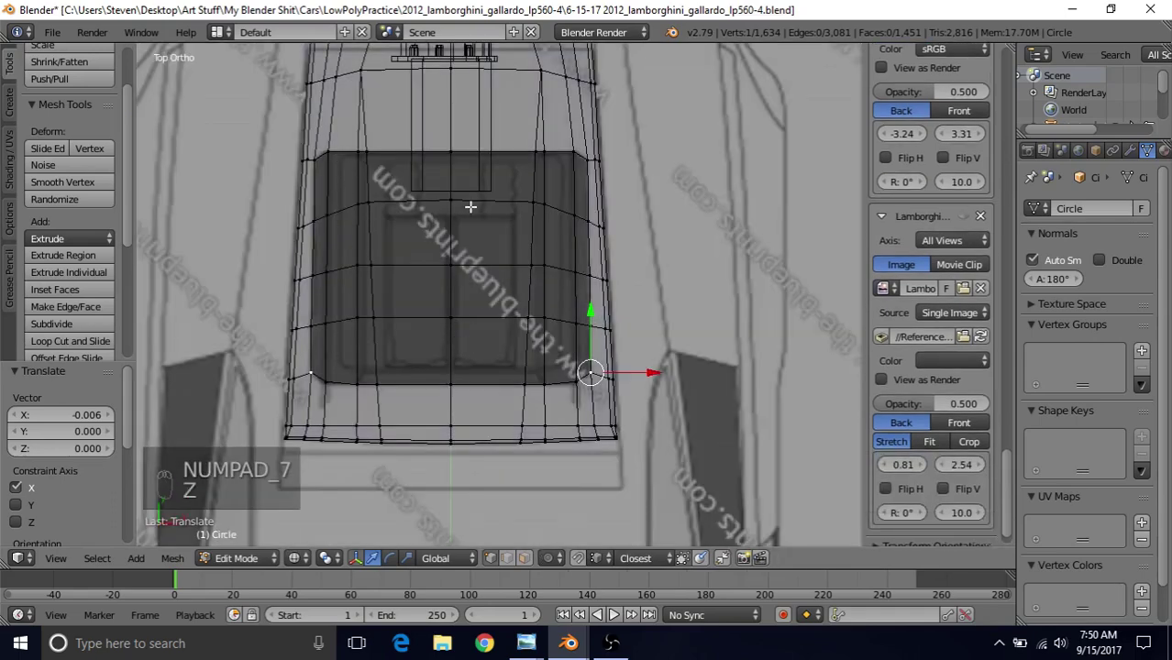
{"action": "middle_click_drag", "start_coordinate": [460, 203], "coordinate": [475, 312], "text": "shift"}
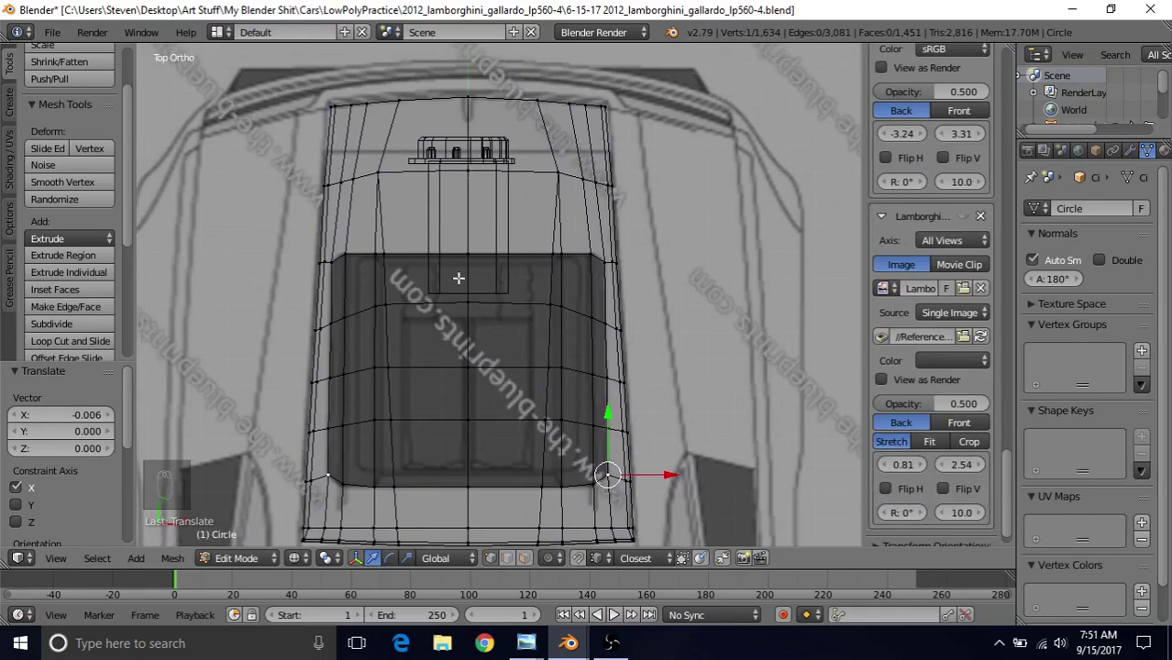
{"action": "key", "text": "z"}
{"action": "scroll", "coordinate": [473, 218], "scroll_direction": "down", "scroll_amount": 1}
{"action": "mouse_move", "coordinate": [473, 217]}
{"action": "middle_mouse_down"}
{"action": "mouse_move", "coordinate": [492, 209]}
{"action": "mouse_move", "coordinate": [428, 259]}
{"action": "mouse_move", "coordinate": [696, 191]}
{"action": "mouse_move", "coordinate": [475, 288]}
{"action": "mouse_move", "coordinate": [557, 199]}
{"action": "mouse_move", "coordinate": [459, 305]}
{"action": "mouse_move", "coordinate": [521, 295]}
{"action": "mouse_move", "coordinate": [521, 319]}
{"action": "mouse_move", "coordinate": [521, 294]}
{"action": "mouse_move", "coordinate": [502, 306]}
{"action": "middle_mouse_up"}
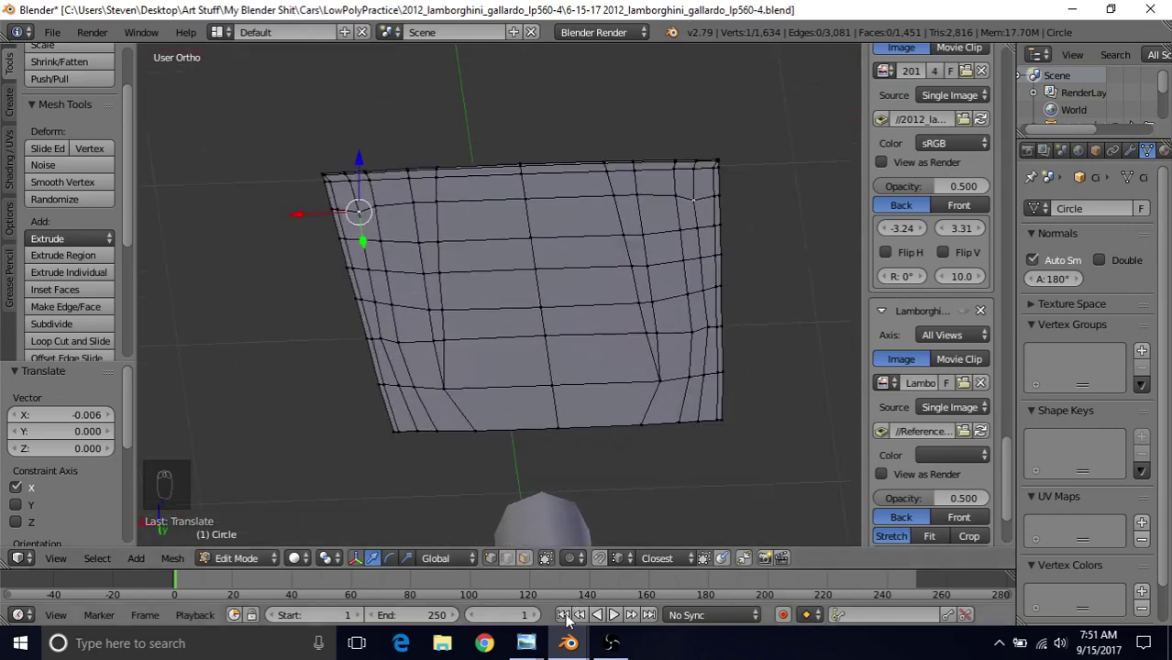
Examine the rear window area and vents in the back window and back1 reference photos, then return to the Blender model
{"action": "mouse_move", "coordinate": [524, 645]}
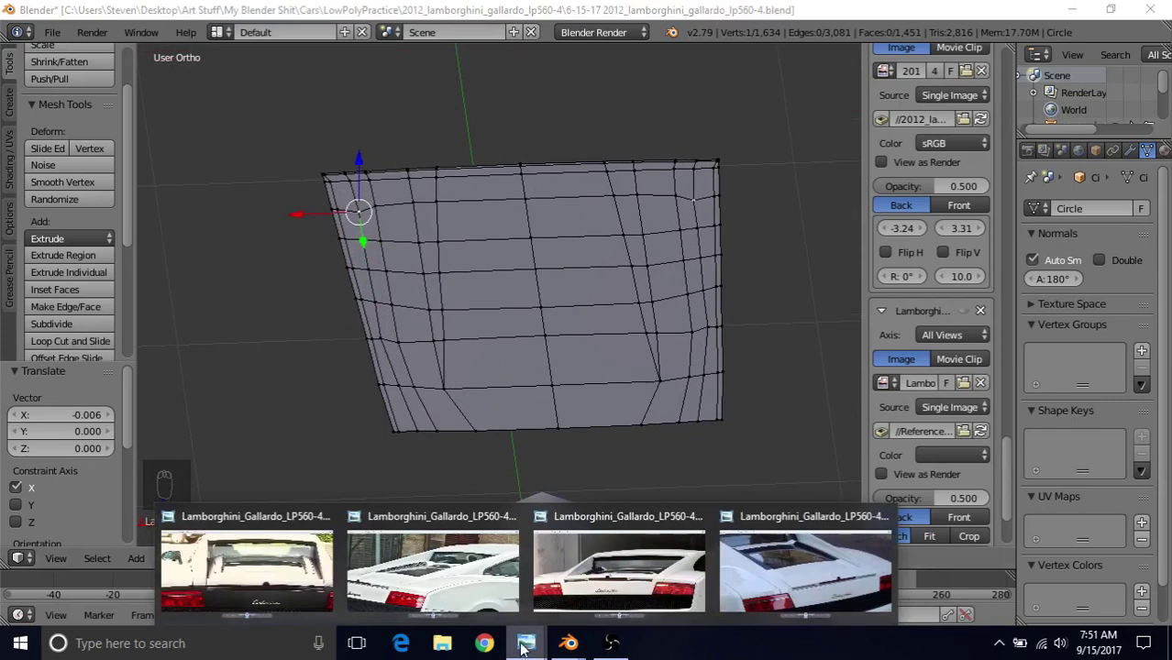
{"action": "left_click", "coordinate": [270, 573]}
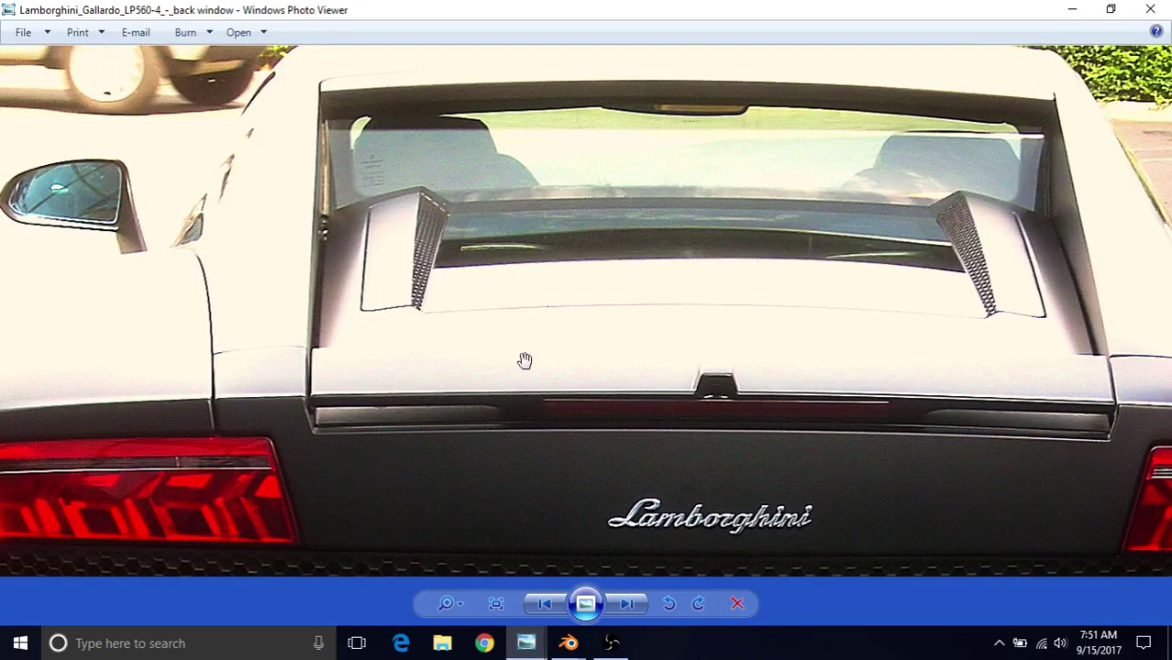
{"action": "mouse_move", "coordinate": [527, 649]}
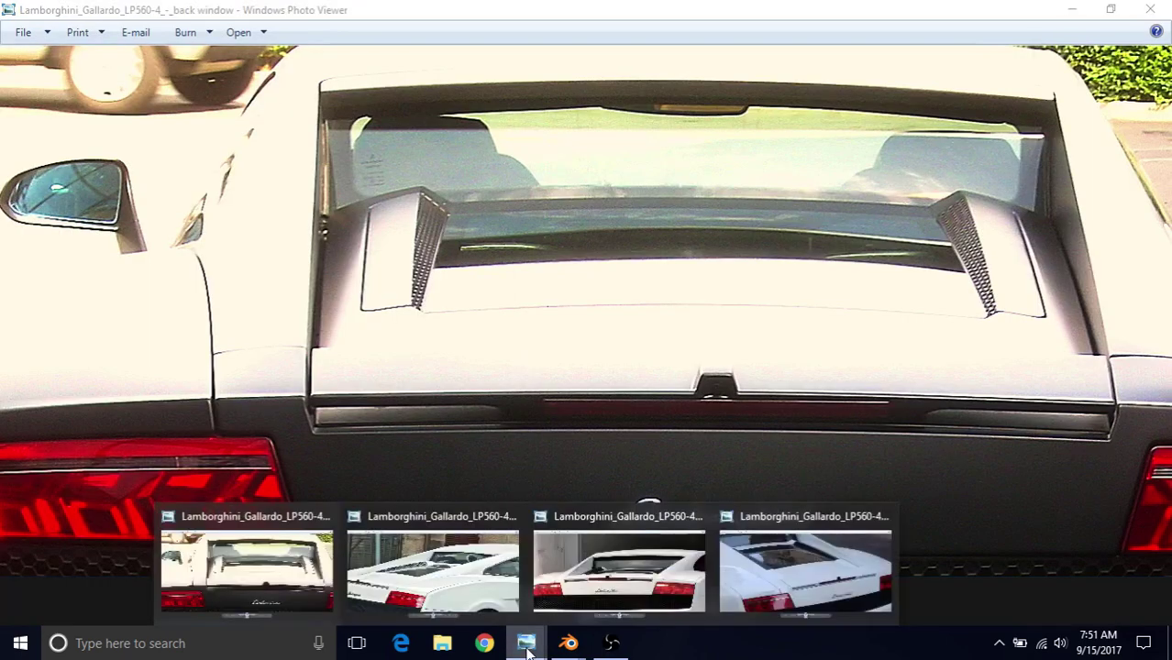
{"action": "left_click", "coordinate": [767, 550]}
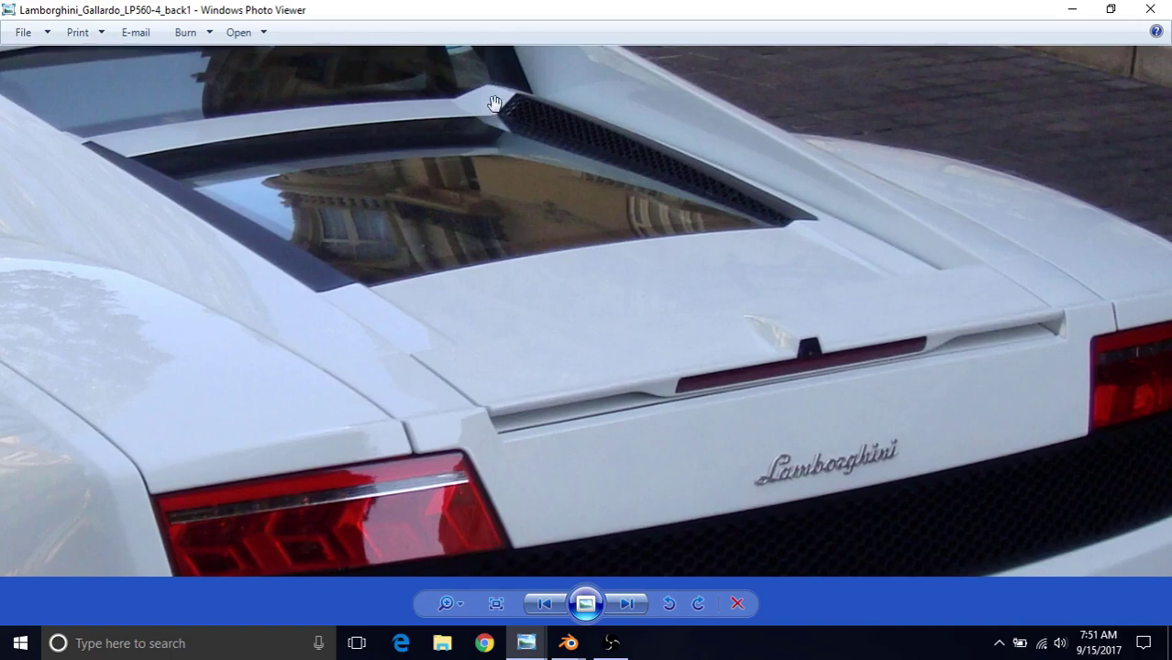
{"action": "left_click_drag", "start_coordinate": [501, 97], "coordinate": [537, 110]}
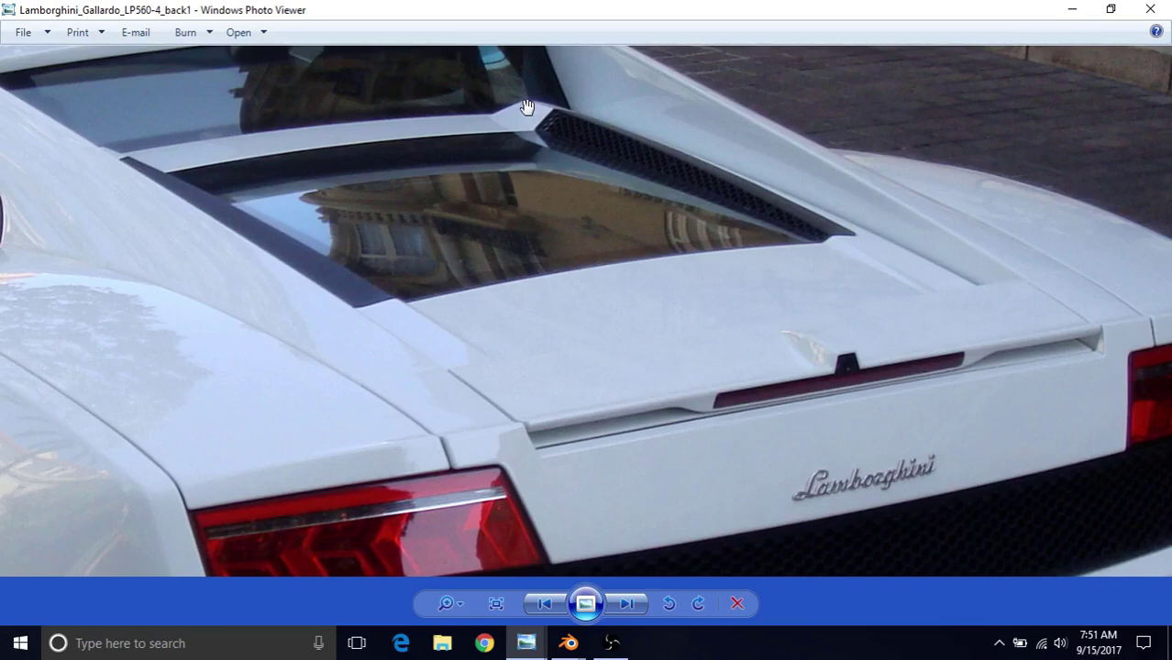
{"action": "mouse_move", "coordinate": [569, 643]}
{"action": "left_click", "coordinate": [532, 564]}
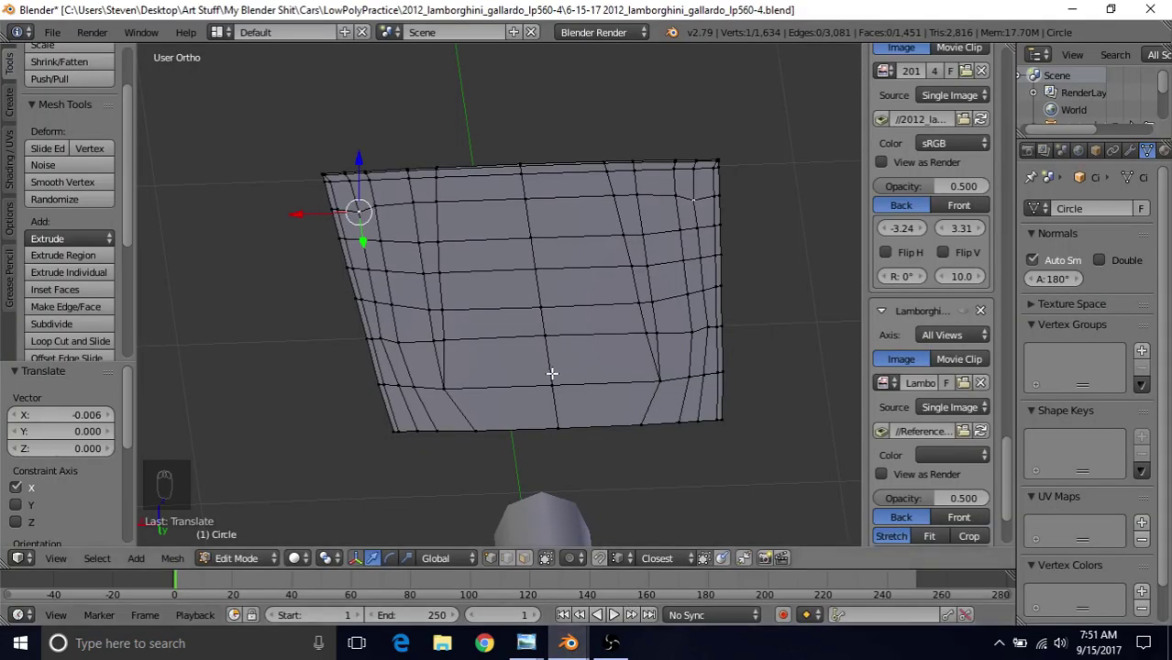
Trace the inner lengthwise edge line vertex by vertex from the cover's rear to its front edge
{"action": "right_click", "coordinate": [440, 391]}
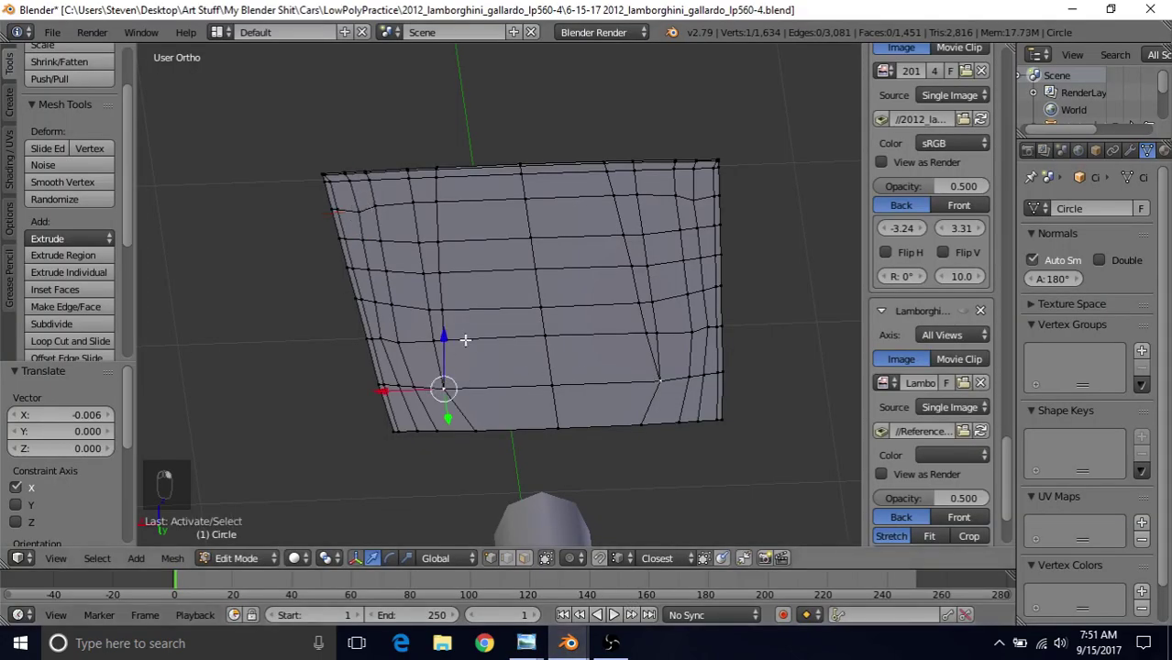
{"action": "right_click", "coordinate": [429, 308]}
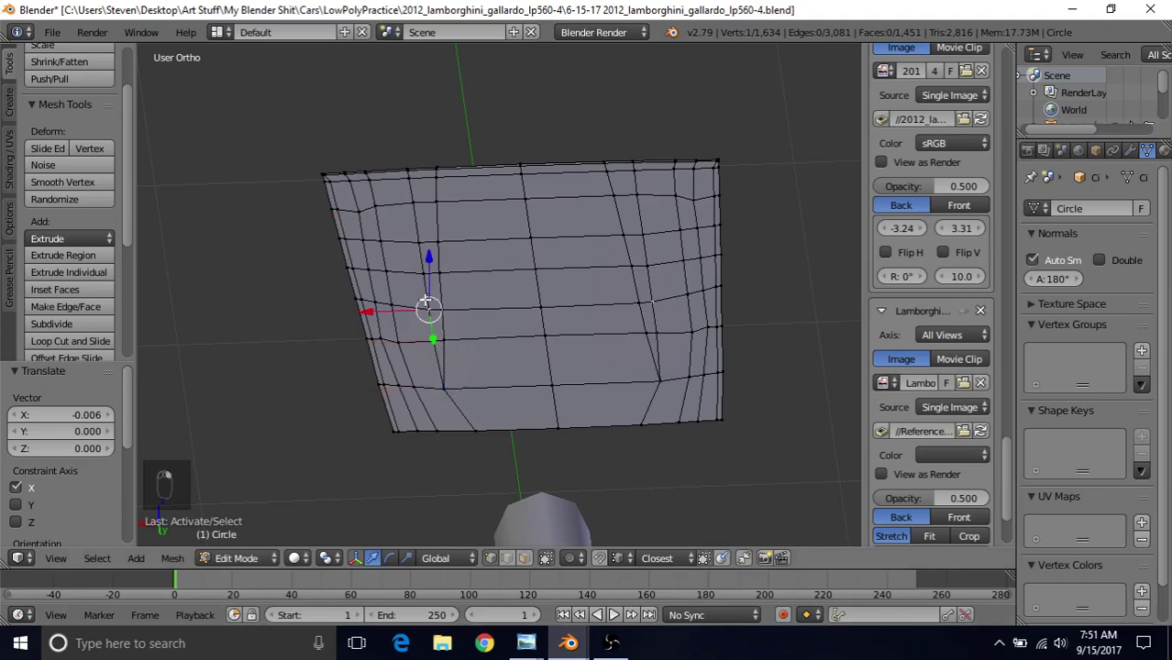
{"action": "right_click", "coordinate": [420, 276]}
{"action": "right_click", "coordinate": [417, 240]}
{"action": "right_click", "coordinate": [413, 203]}
{"action": "right_click", "coordinate": [413, 175]}
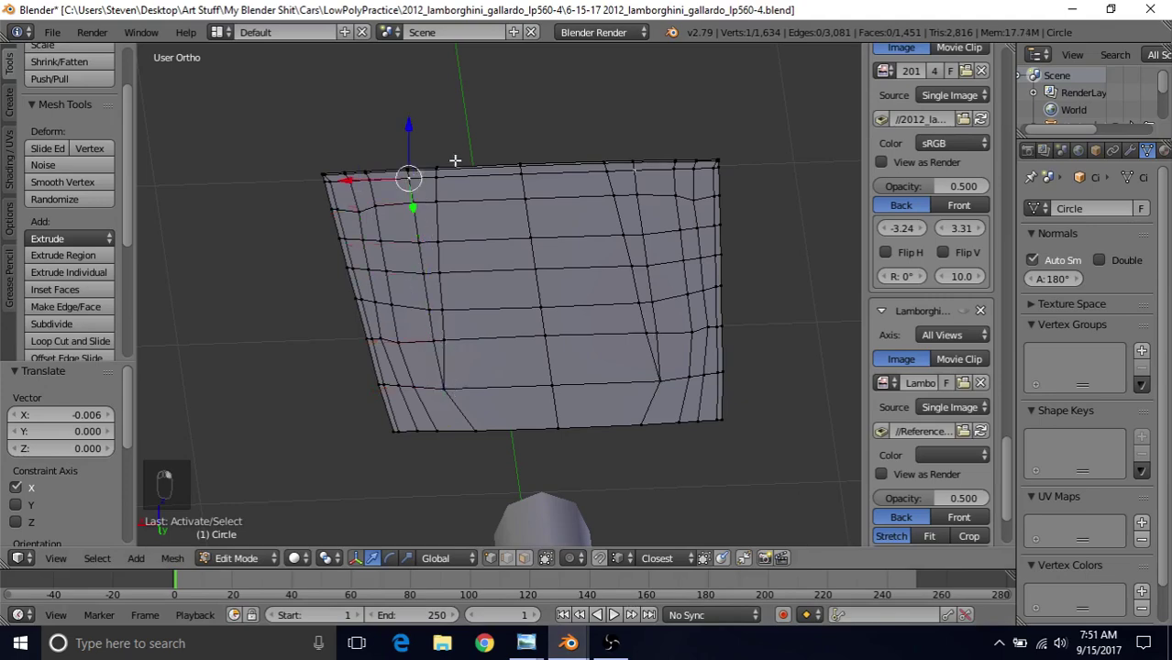
{"action": "middle_click_drag", "start_coordinate": [455, 162], "coordinate": [439, 203]}
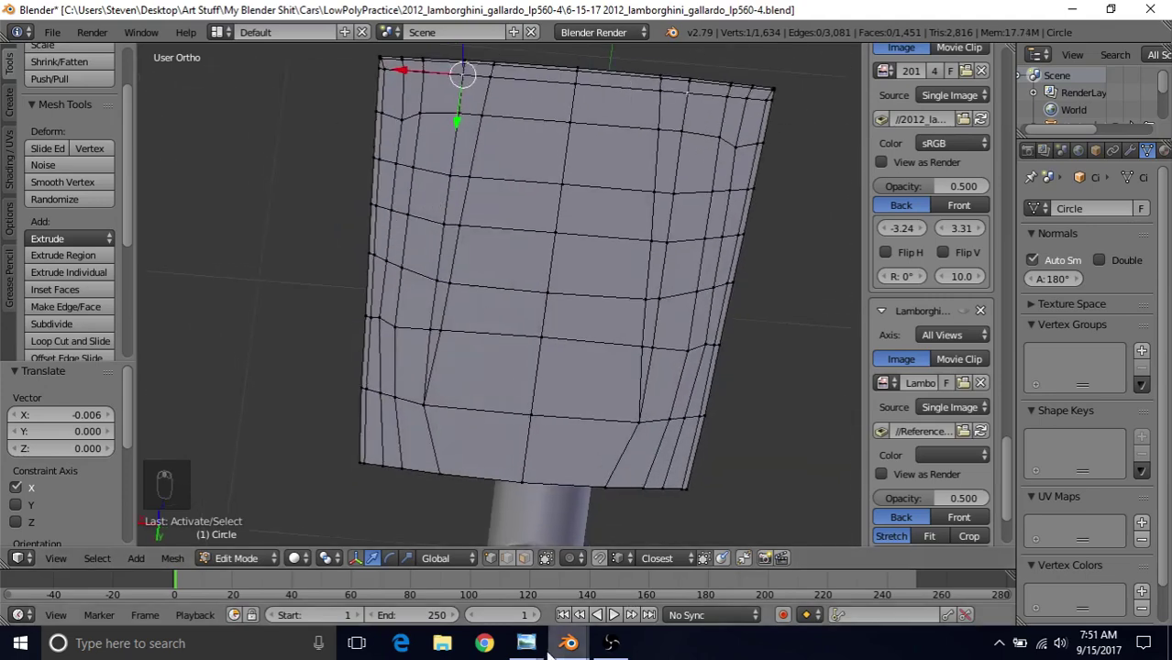
Study the side vent's raised shape in the back mesh reference photo, then return to the Blender model
{"action": "mouse_move", "coordinate": [525, 643]}
{"action": "left_click", "coordinate": [242, 561]}
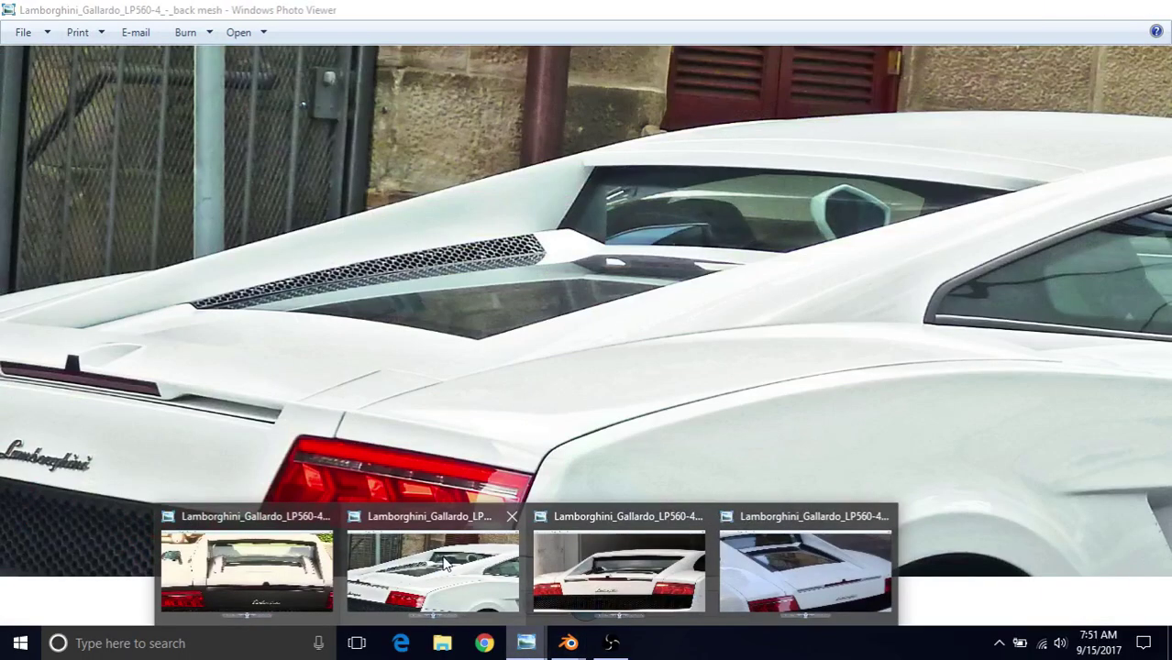
{"action": "left_click", "coordinate": [443, 563]}
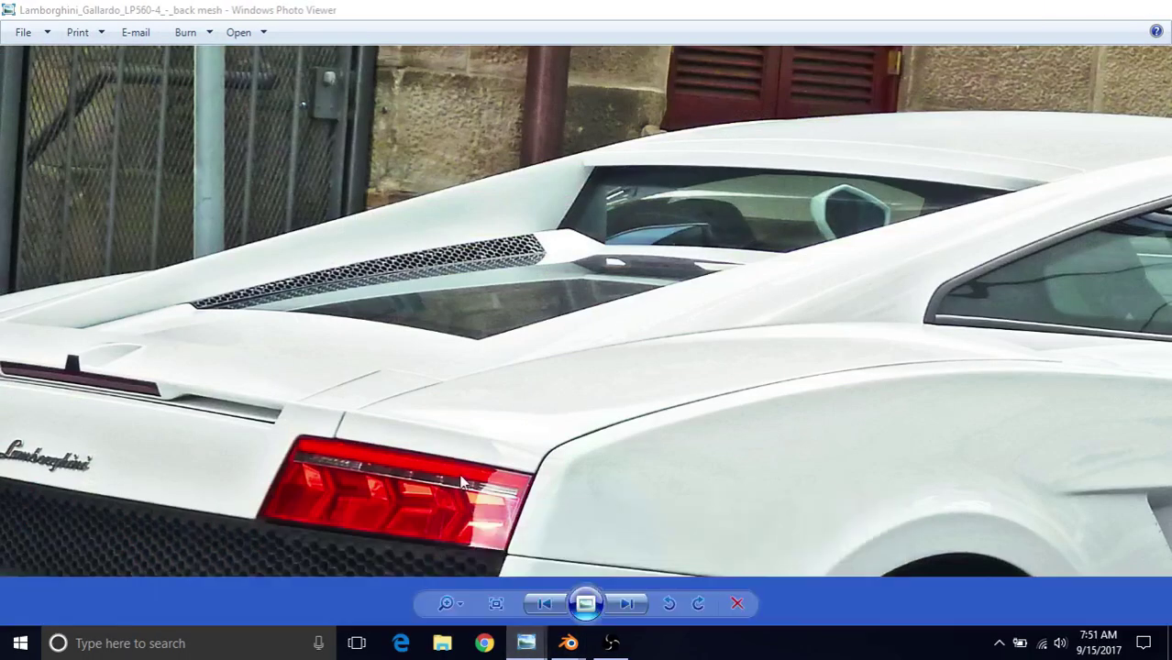
{"action": "left_click_drag", "start_coordinate": [550, 237], "coordinate": [521, 563]}
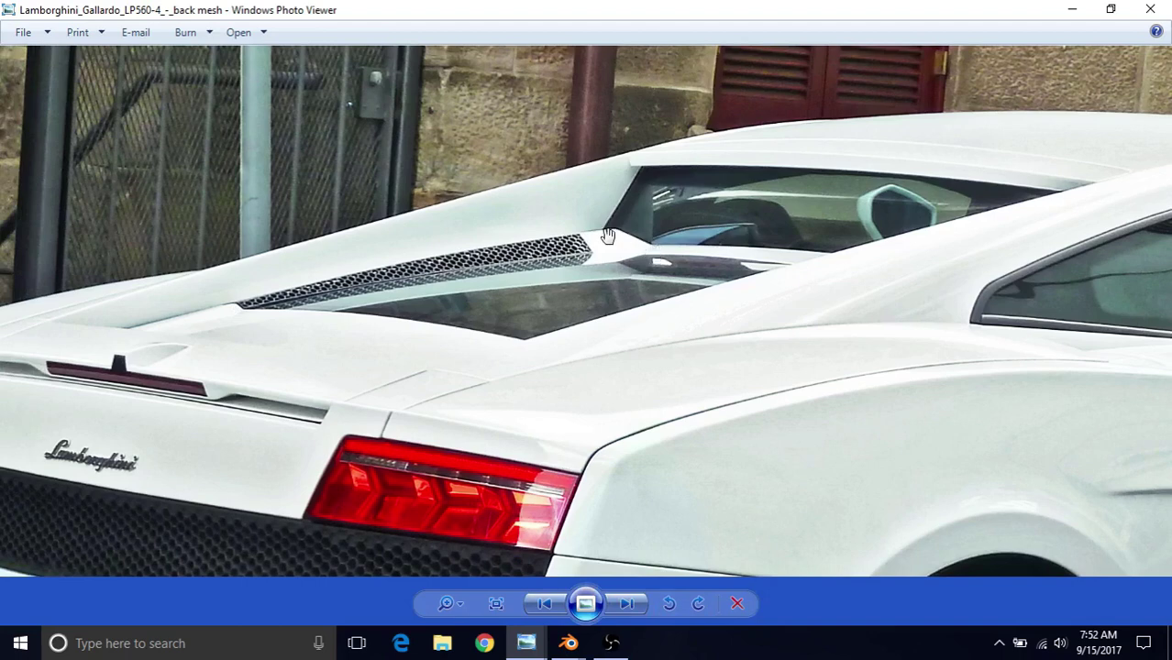
{"action": "mouse_move", "coordinate": [567, 642]}
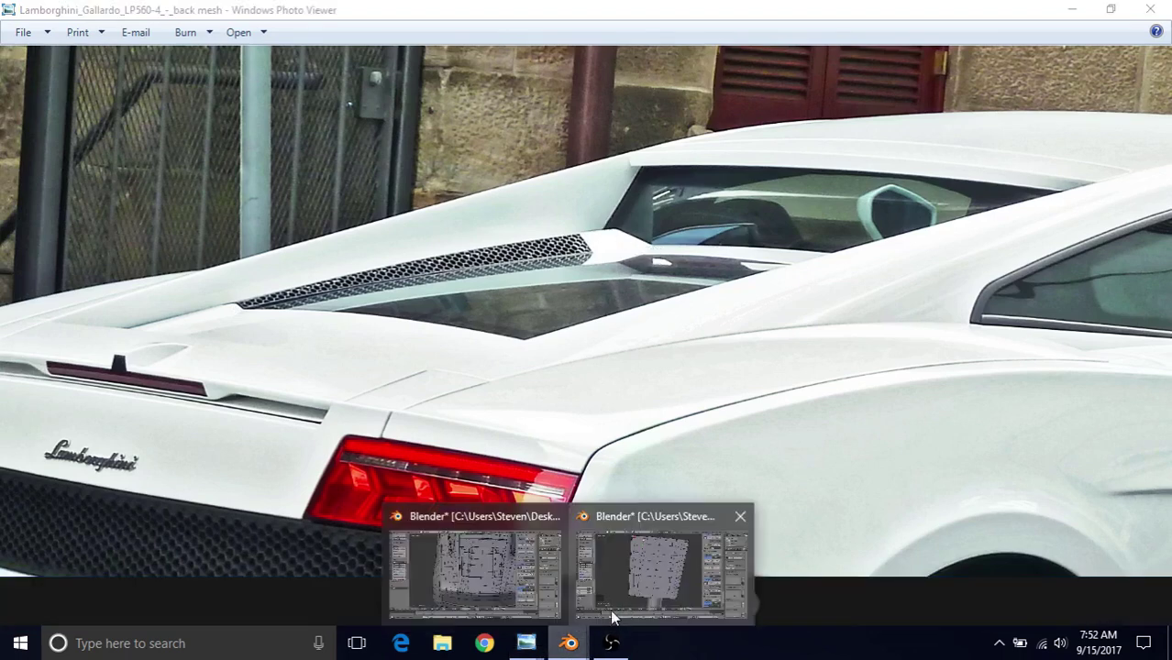
{"action": "left_click", "coordinate": [615, 578]}
Check the vertices at the front and rear ends of the lengthwise edge line for where the raised vent should run
{"action": "left_click", "coordinate": [463, 61]}
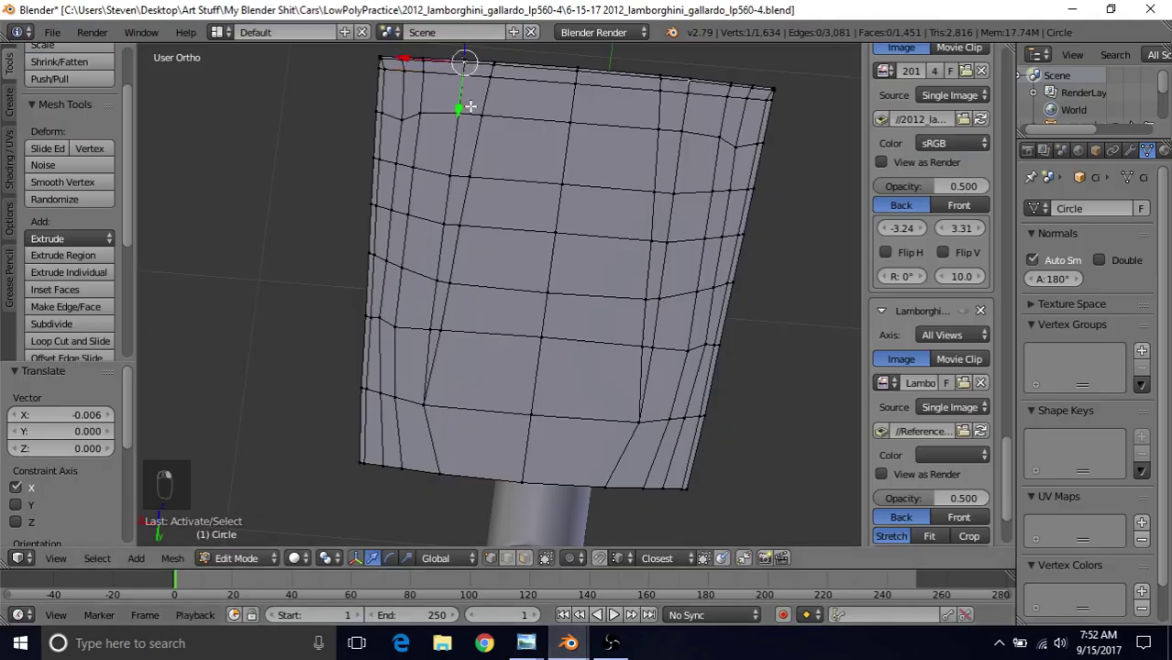
{"action": "key", "text": "KP_Decimal"}
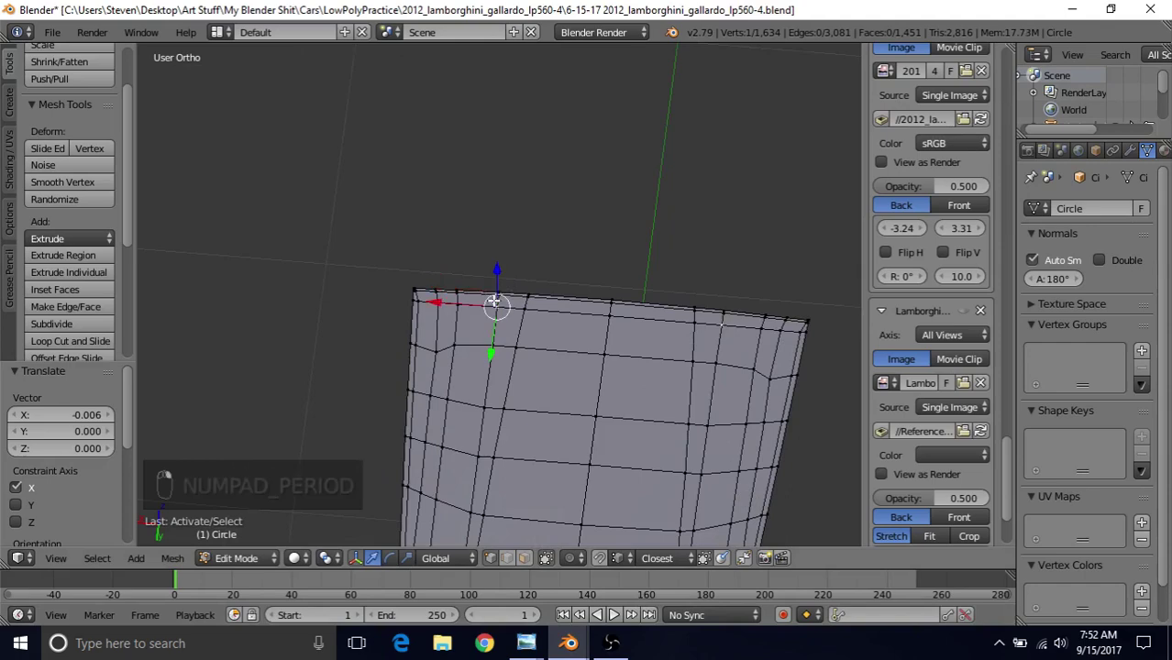
{"action": "left_click", "coordinate": [498, 298]}
{"action": "middle_click_drag", "start_coordinate": [551, 237], "coordinate": [477, 267]}
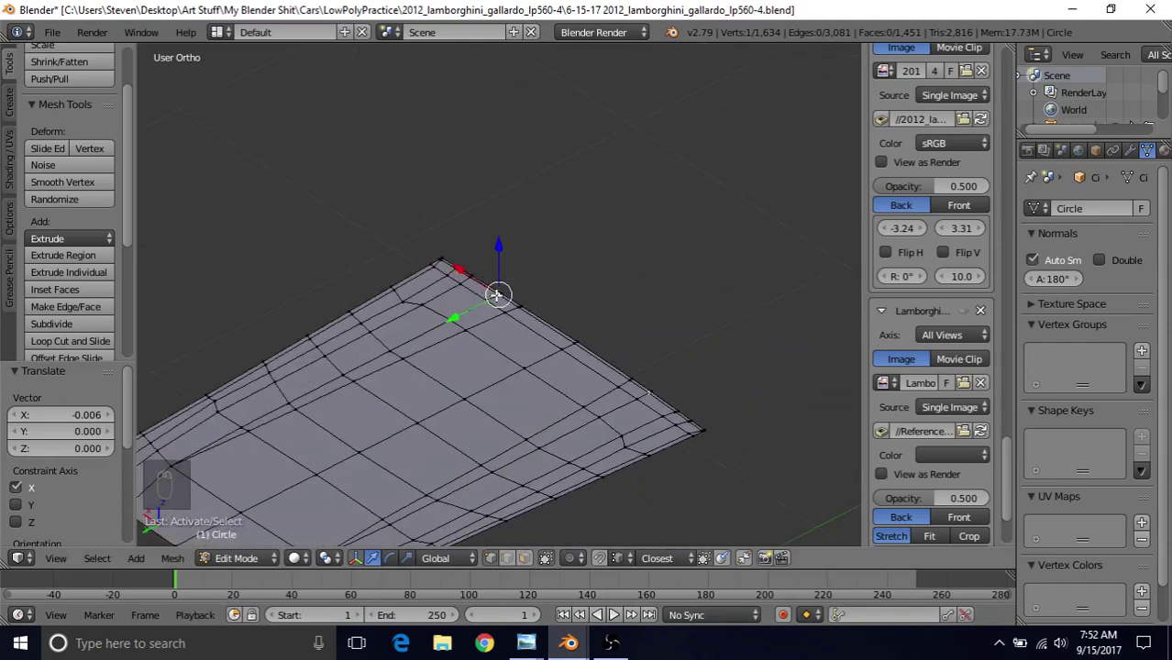
{"action": "middle_click_drag", "start_coordinate": [498, 293], "coordinate": [352, 395]}
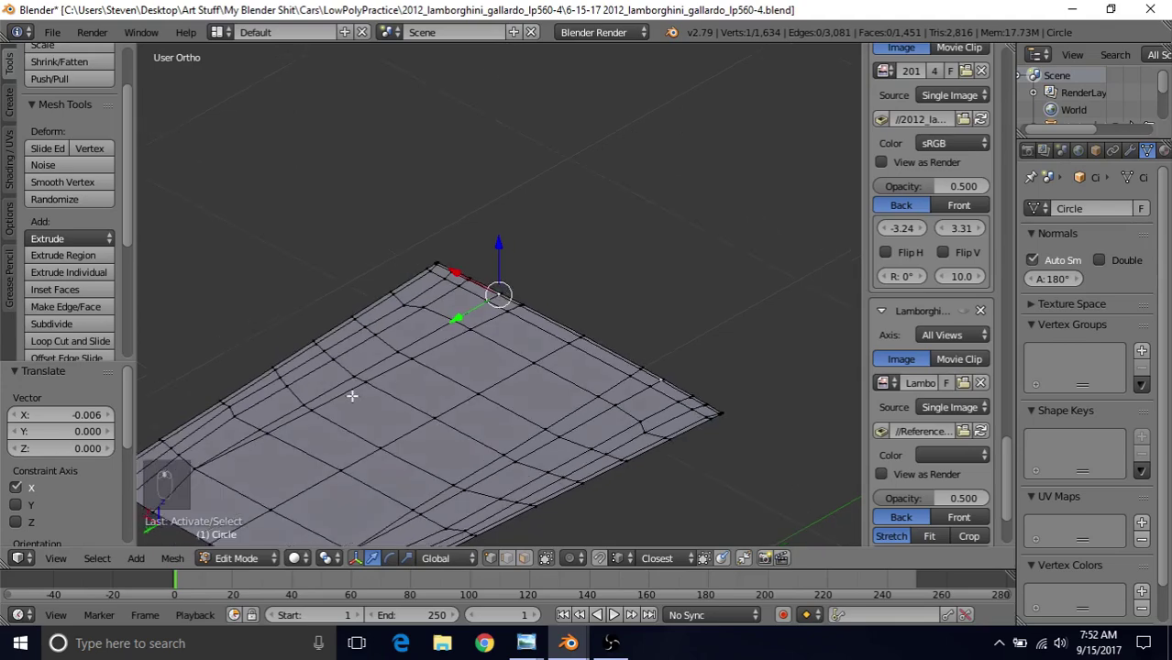
{"action": "left_click", "coordinate": [201, 469]}
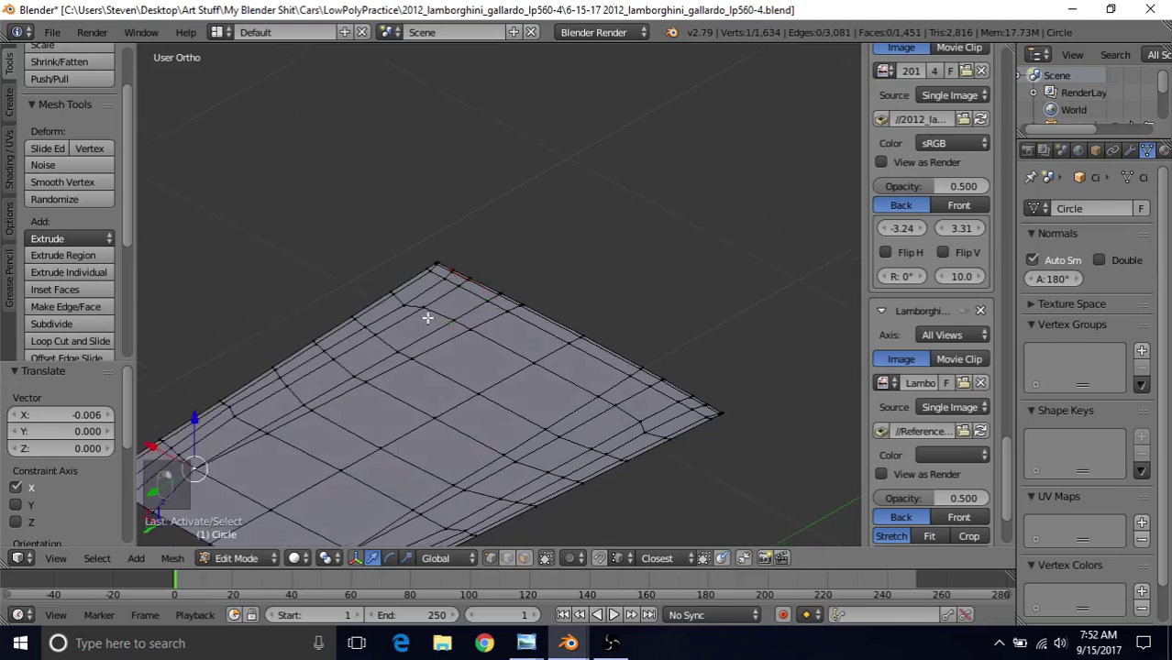
{"action": "left_click", "coordinate": [234, 412]}
Select the six vertices along the inner lengthwise edge line and raise them about 0.033 along Z in the side view
{"action": "left_click", "coordinate": [259, 428]}
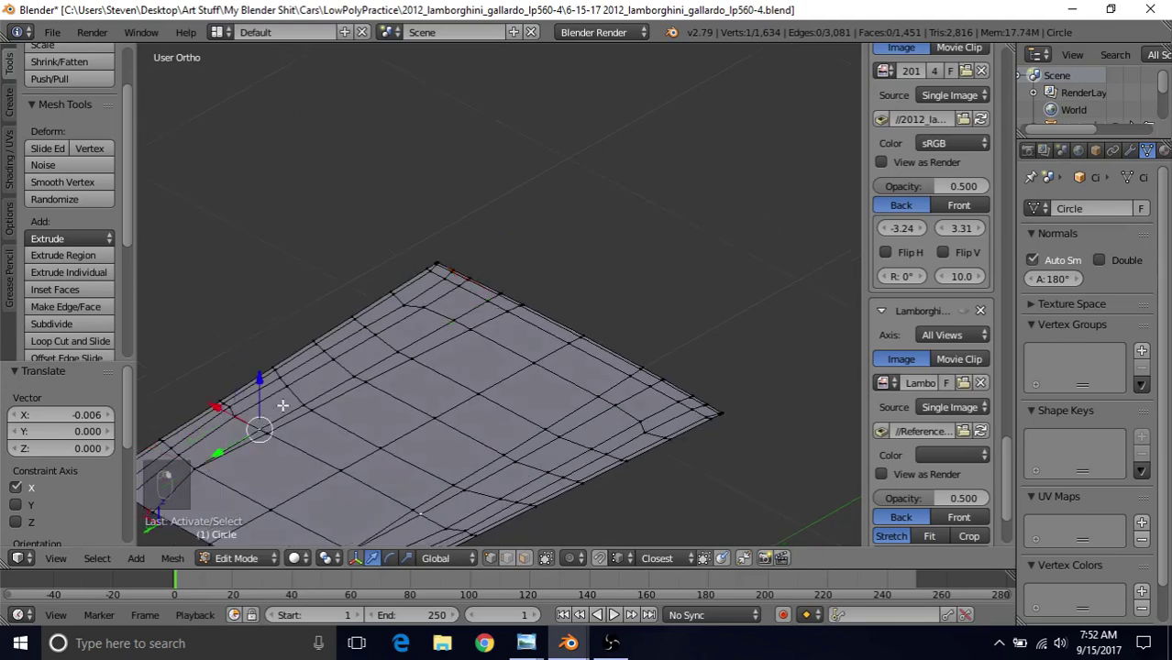
{"action": "right_click", "coordinate": [290, 390], "text": "shift"}
{"action": "right_click", "coordinate": [283, 382], "text": "shift"}
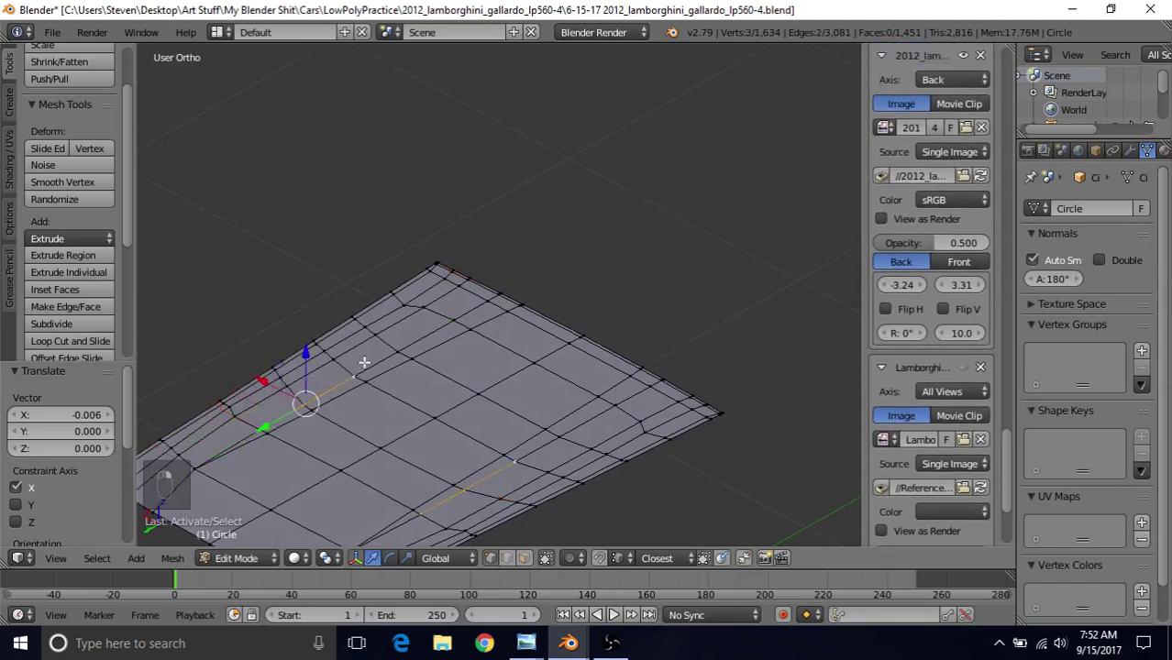
{"action": "right_click", "coordinate": [396, 352], "text": "shift"}
{"action": "right_click", "coordinate": [459, 315], "text": "shift"}
{"action": "right_click", "coordinate": [488, 301], "text": "shift"}
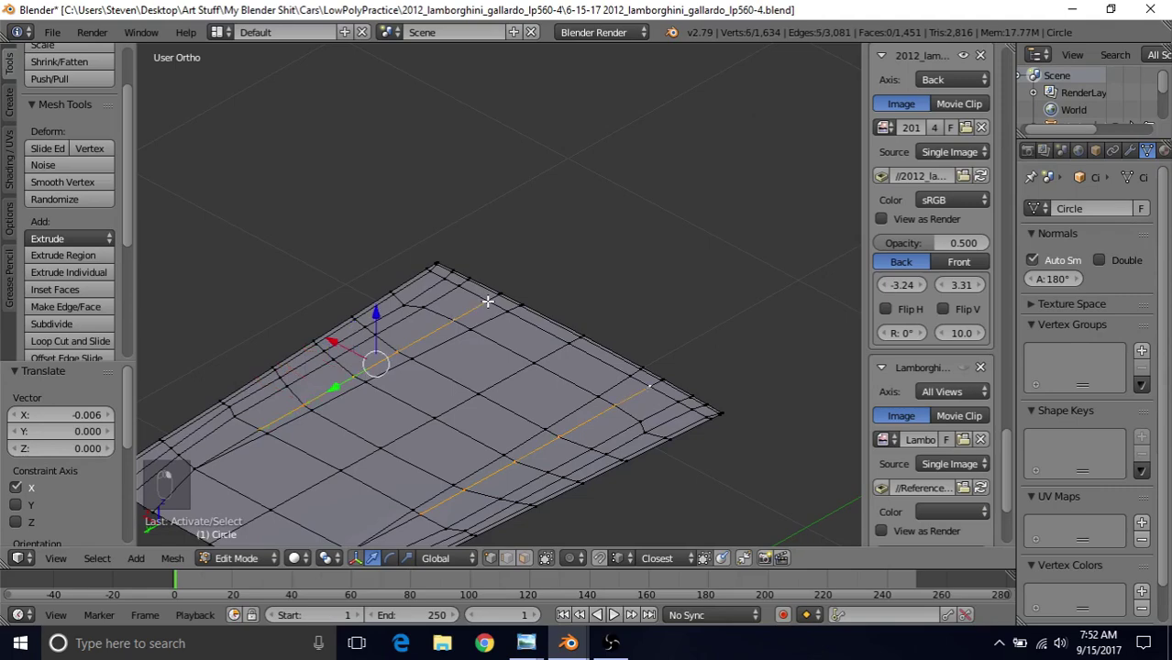
{"action": "middle_click_drag", "start_coordinate": [411, 363], "coordinate": [581, 261]}
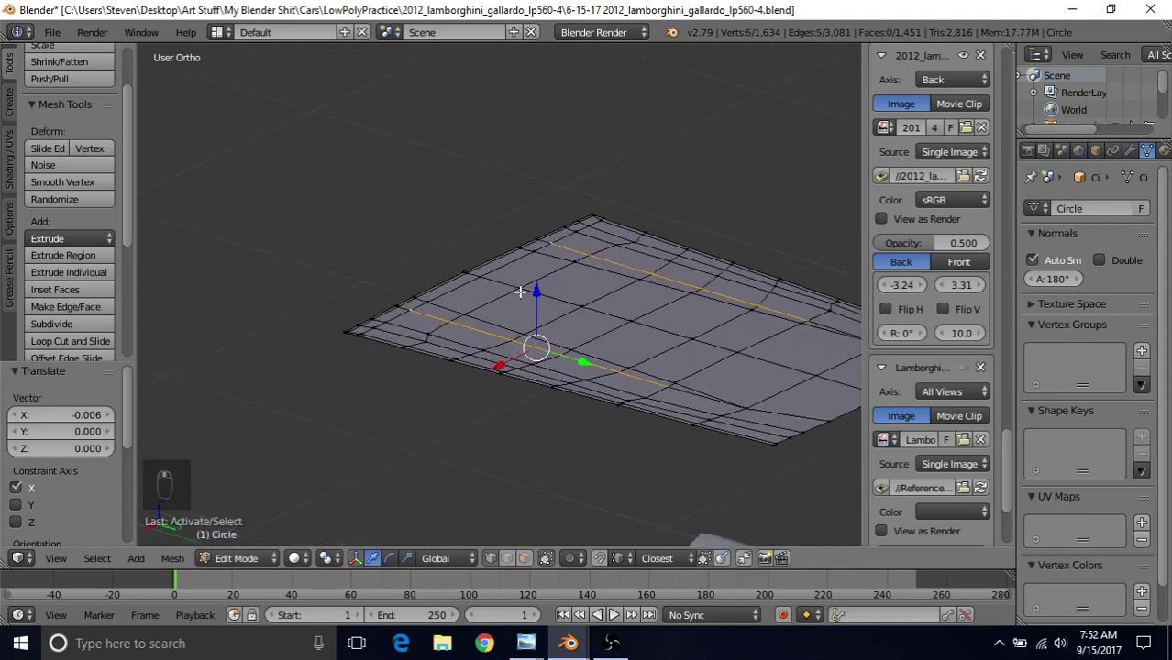
{"action": "key", "text": "KP_3"}
{"action": "scroll", "coordinate": [568, 289], "scroll_direction": "up", "scroll_amount": 2}
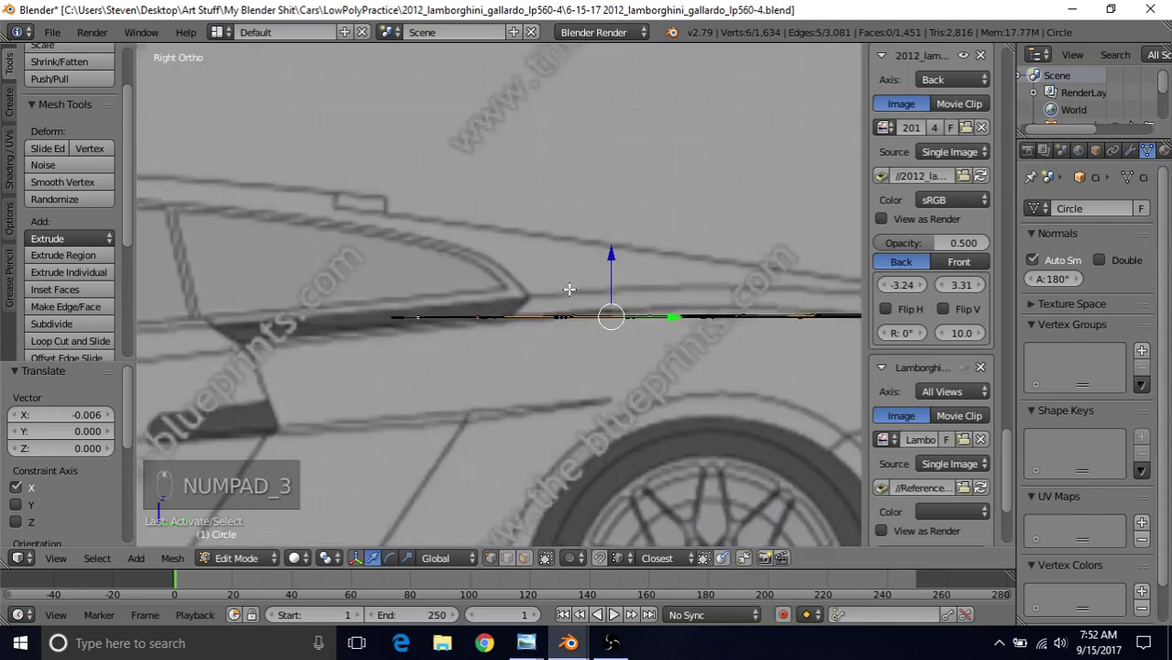
{"action": "scroll", "coordinate": [569, 289], "scroll_direction": "up", "scroll_amount": 2}
{"action": "key", "text": "e"}
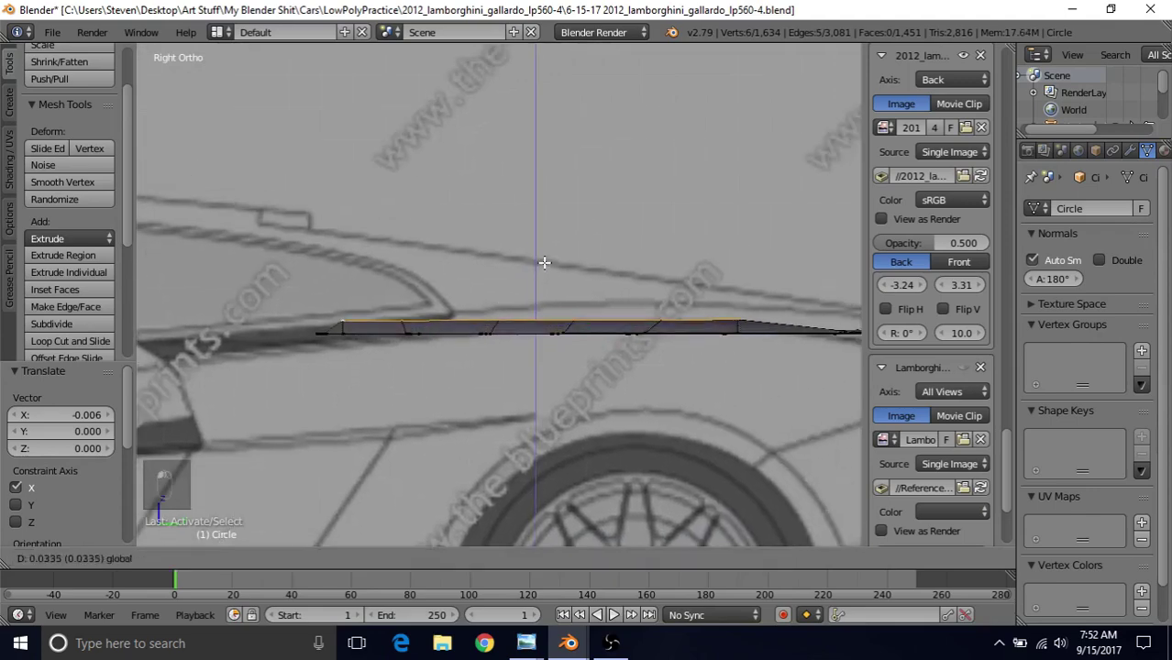
{"action": "left_click", "coordinate": [545, 262]}
{"action": "middle_click_drag", "start_coordinate": [481, 370], "coordinate": [457, 375], "text": "shift"}
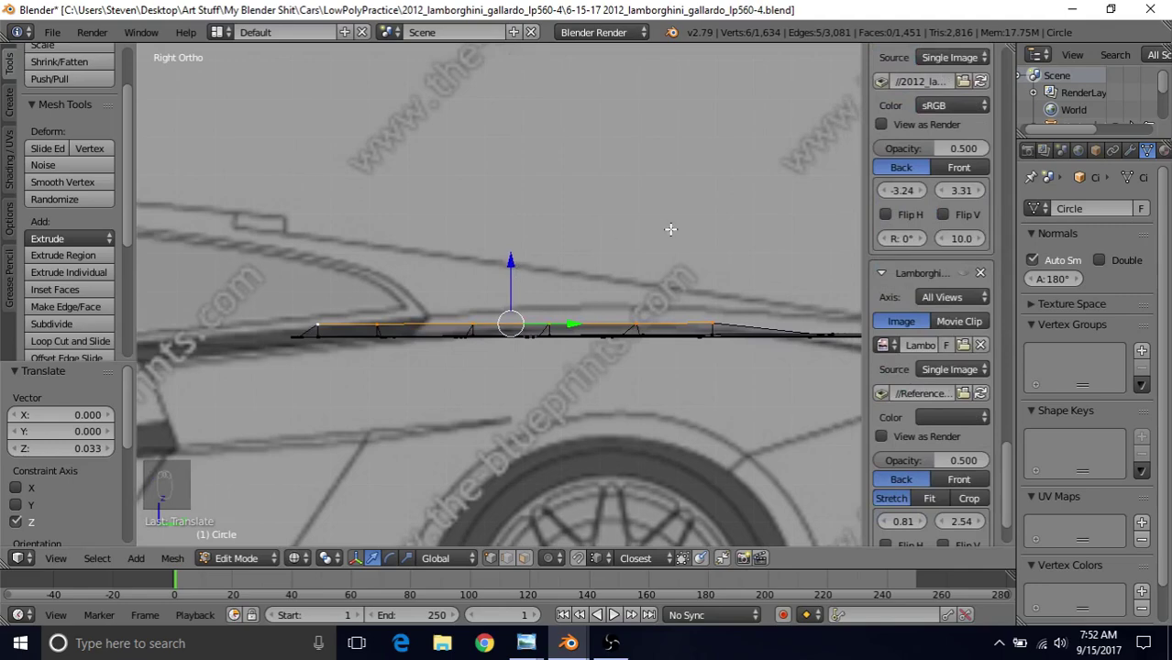
Tilt the raised edge line by 1.6°, raise it another 0.007 along Z, and rotate it a further 0.58°
{"action": "key", "text": "r"}
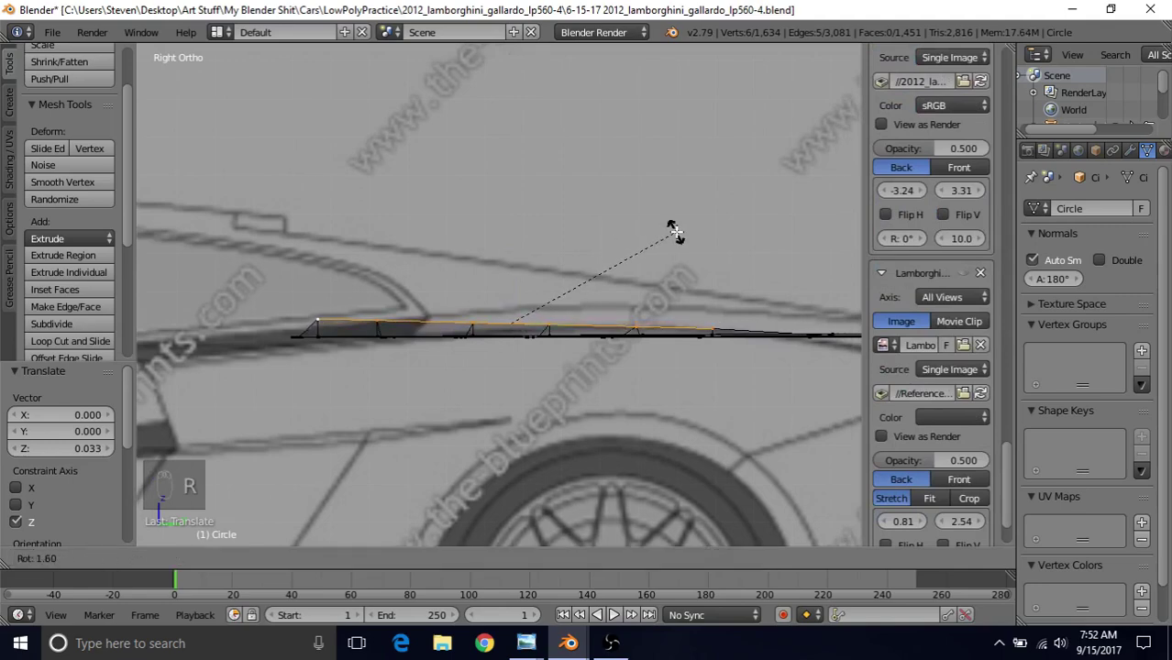
{"action": "left_click", "coordinate": [675, 230]}
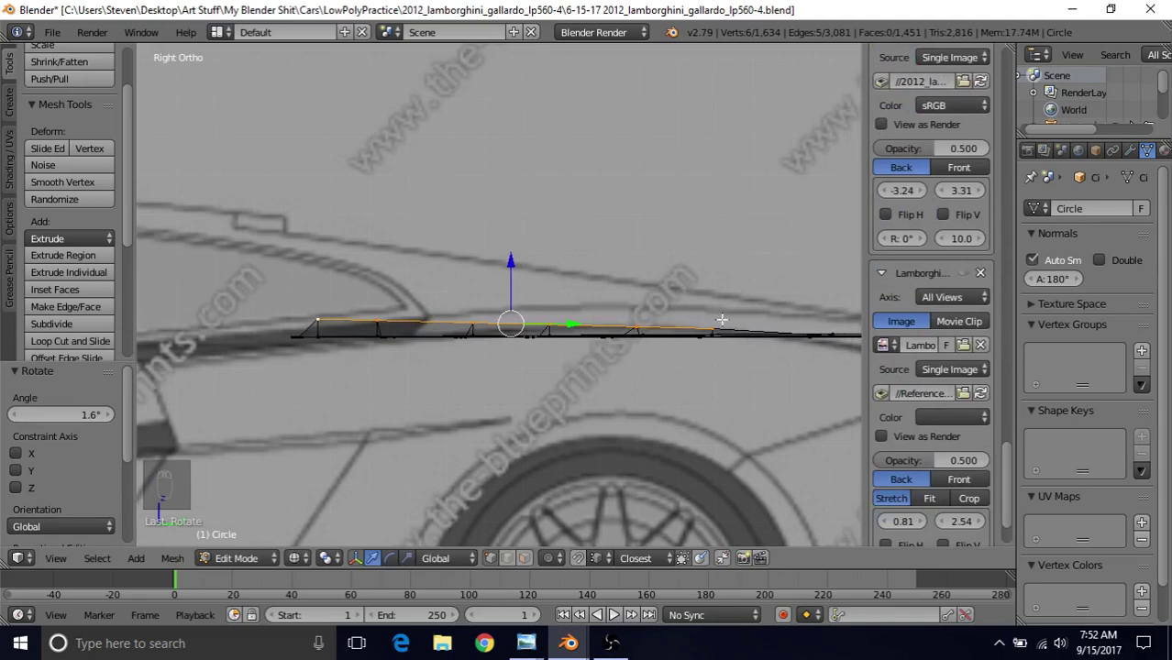
{"action": "left_click_drag", "start_coordinate": [514, 261], "coordinate": [514, 257]}
{"action": "key", "text": "r"}
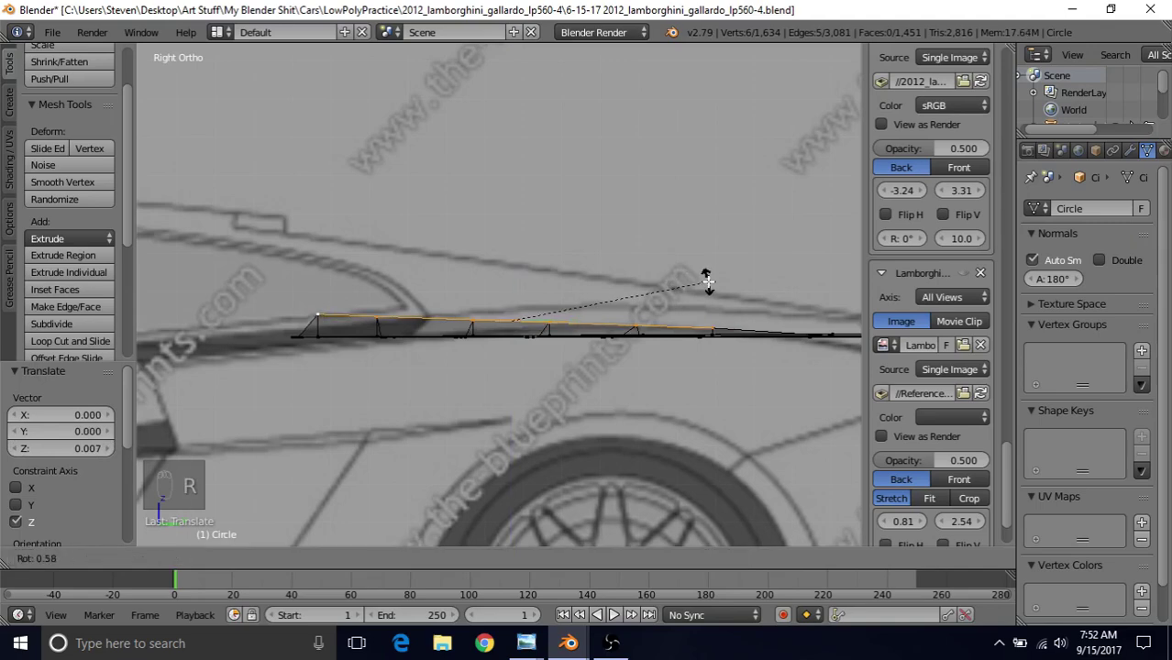
{"action": "left_click", "coordinate": [707, 281]}
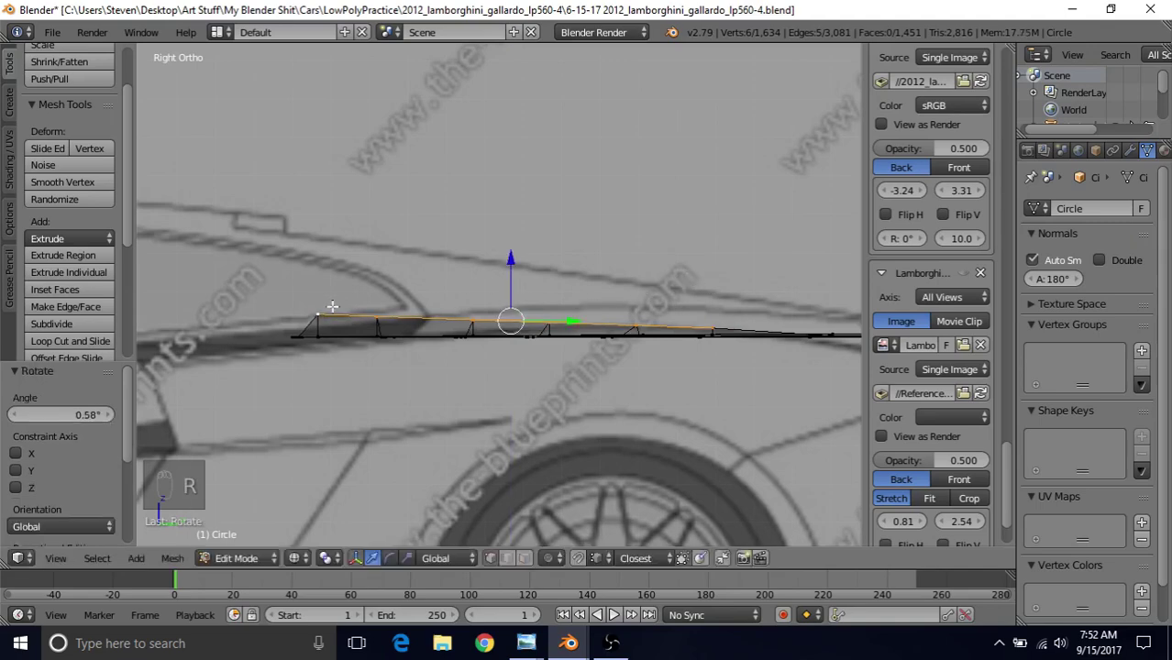
Compare the raised ridge lines with the back window reference photo, then return to the Blender model
{"action": "scroll", "coordinate": [413, 339], "scroll_direction": "down", "scroll_amount": 4}
{"action": "key", "text": "z"}
{"action": "scroll", "coordinate": [617, 258], "scroll_direction": "down", "scroll_amount": 1}
{"action": "mouse_move", "coordinate": [617, 258]}
{"action": "middle_mouse_down"}
{"action": "mouse_move", "coordinate": [445, 332]}
{"action": "mouse_move", "coordinate": [386, 328]}
{"action": "mouse_move", "coordinate": [327, 302]}
{"action": "mouse_move", "coordinate": [361, 295]}
{"action": "middle_mouse_up"}
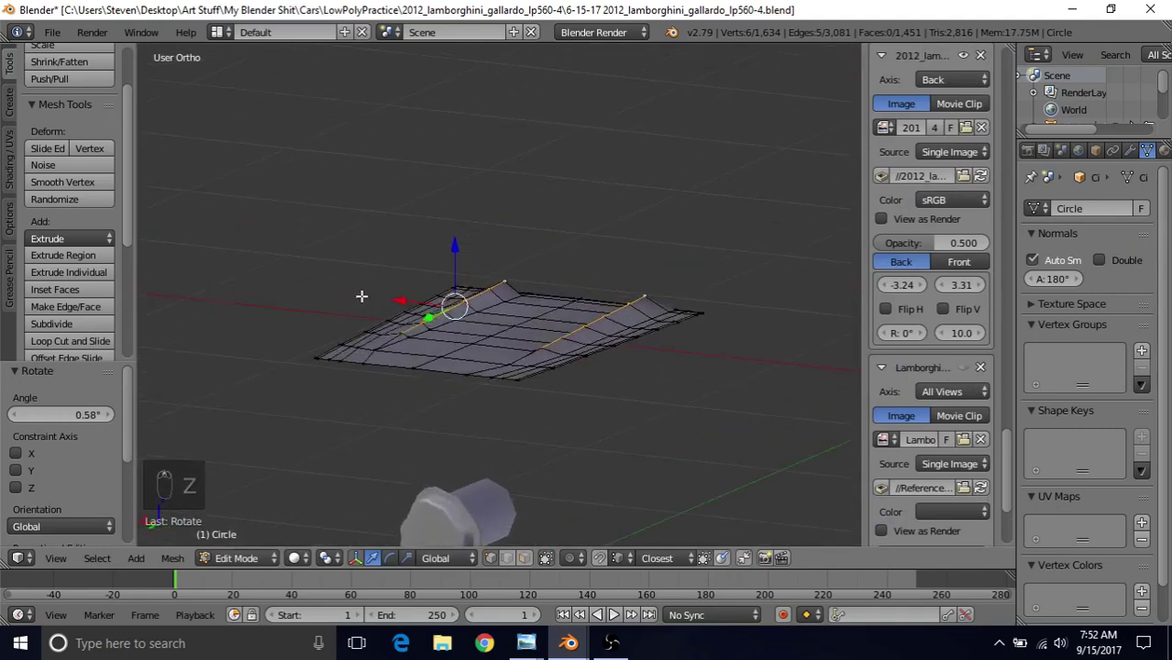
{"action": "scroll", "coordinate": [361, 296], "scroll_direction": "up", "scroll_amount": 3}
{"action": "mouse_move", "coordinate": [525, 643]}
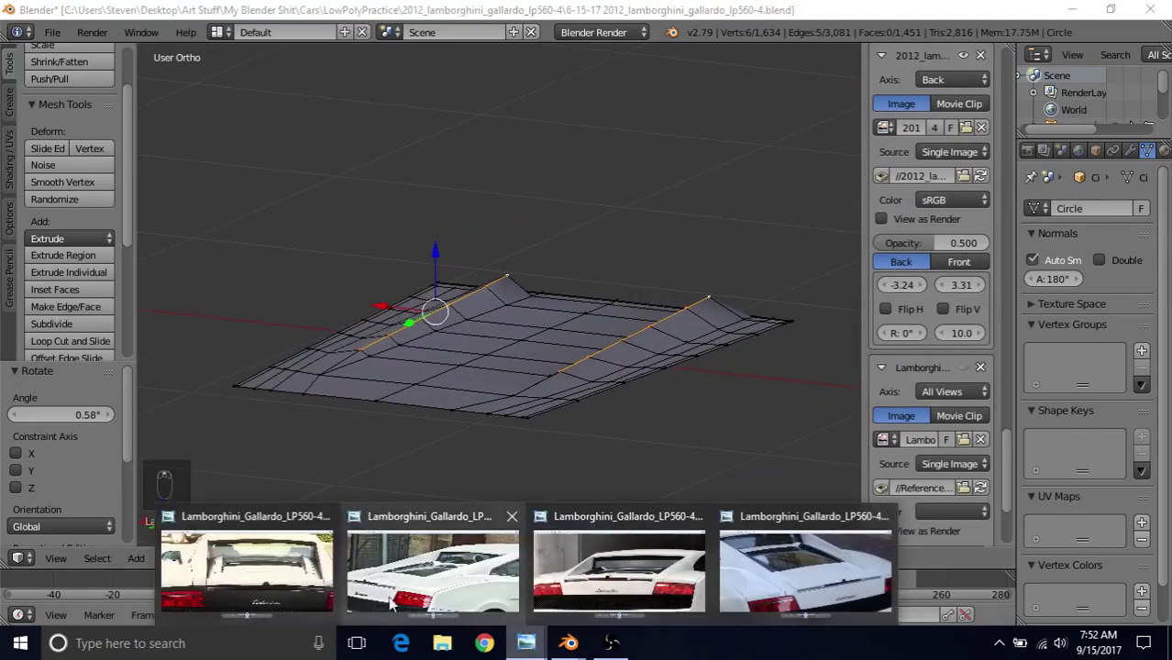
{"action": "left_click", "coordinate": [307, 594]}
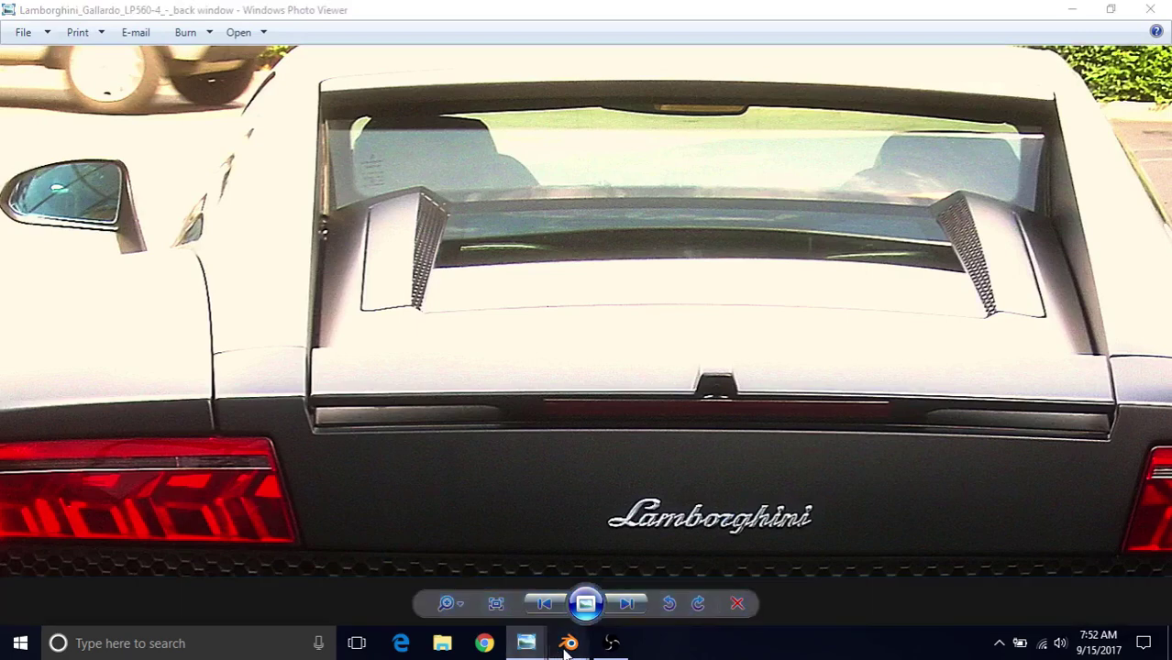
{"action": "mouse_move", "coordinate": [569, 643]}
{"action": "left_click", "coordinate": [658, 594]}
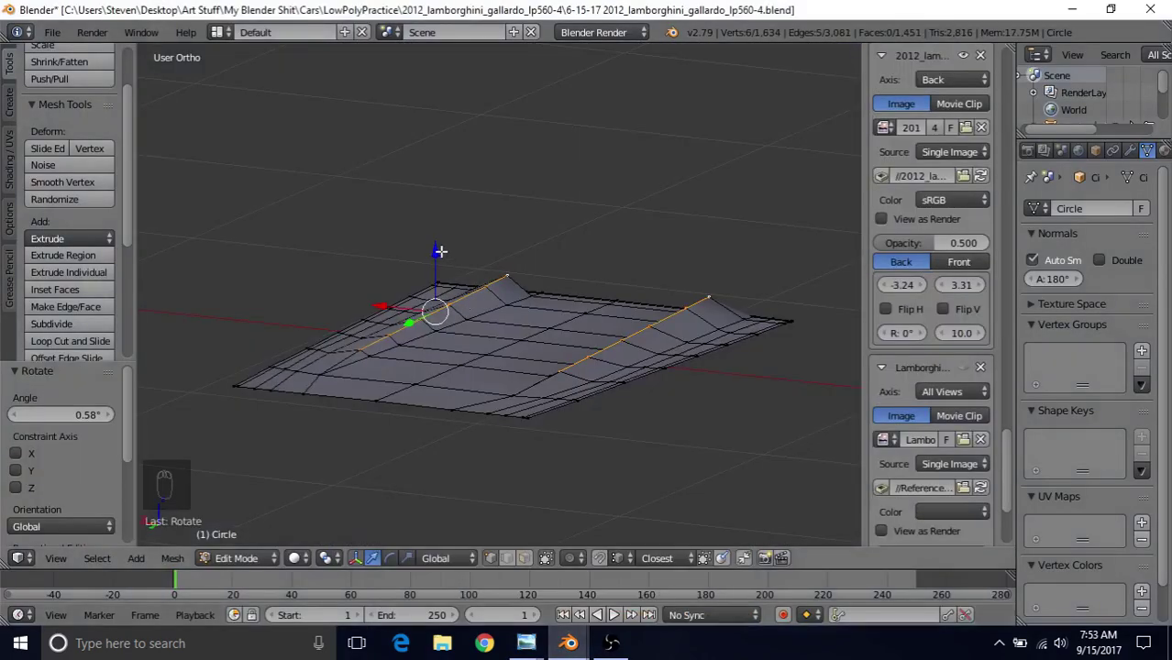
Raise the selected ridge line another 0.005 along Z and rotate it by 0.261° in the side view
{"action": "left_click_drag", "start_coordinate": [437, 250], "coordinate": [437, 247]}
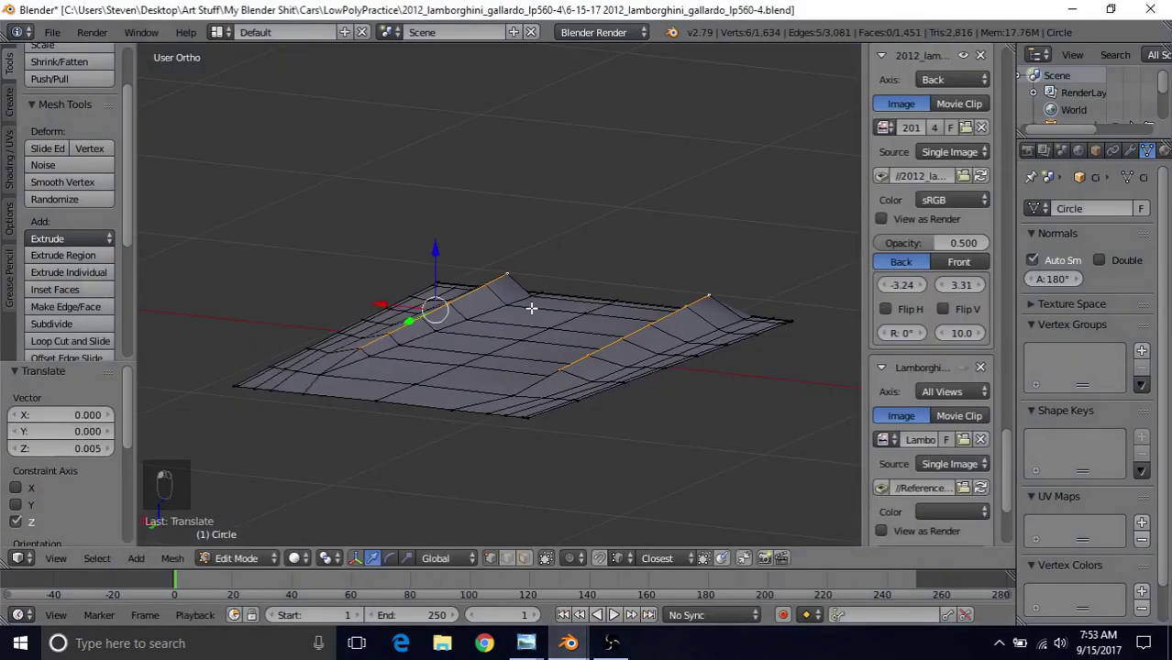
{"action": "key", "text": "KP_3"}
{"action": "key", "text": "z"}
{"action": "key", "text": "r"}
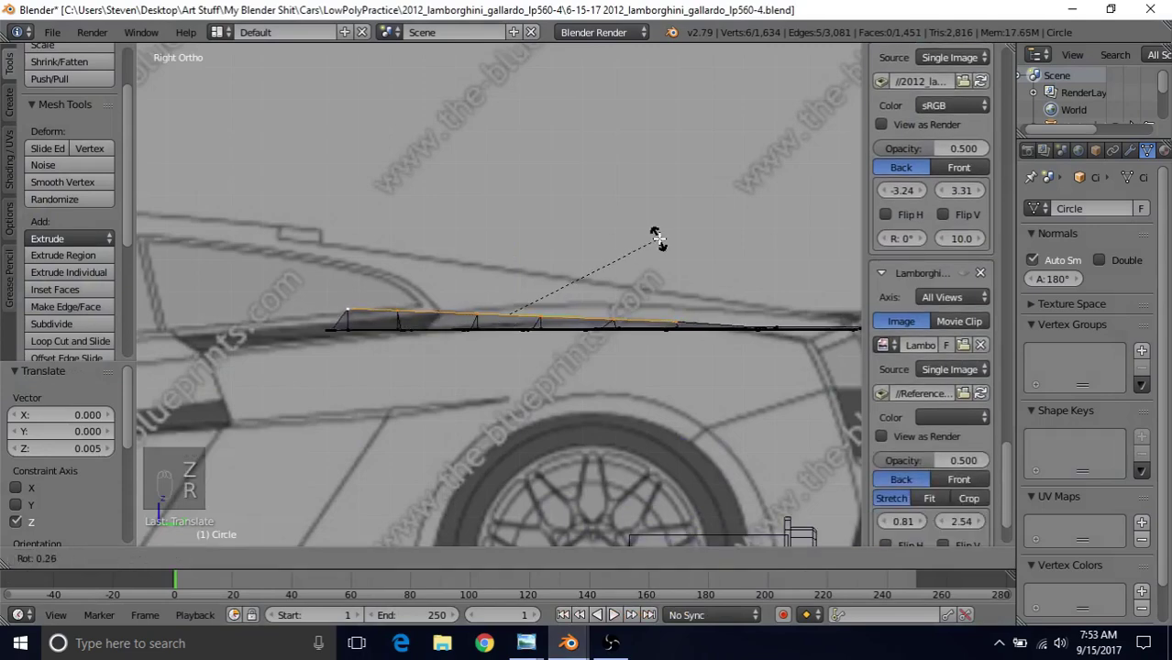
{"action": "left_click", "coordinate": [659, 238]}
Inspect the tilted ridges from above and compare them with the back window reference photo before returning to the model
{"action": "key", "text": "z"}
{"action": "scroll", "coordinate": [512, 390], "scroll_direction": "down", "scroll_amount": 5}
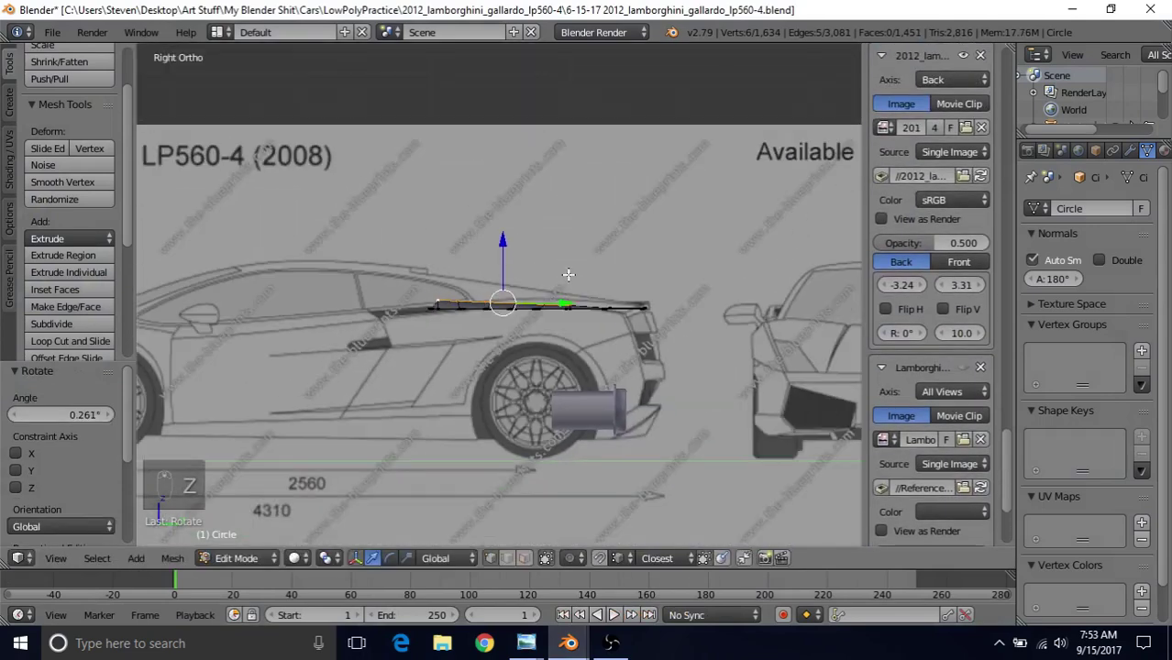
{"action": "mouse_move", "coordinate": [567, 275]}
{"action": "middle_mouse_down"}
{"action": "mouse_move", "coordinate": [422, 339]}
{"action": "mouse_move", "coordinate": [364, 334]}
{"action": "middle_mouse_up"}
{"action": "scroll", "coordinate": [351, 335], "scroll_direction": "up", "scroll_amount": 4}
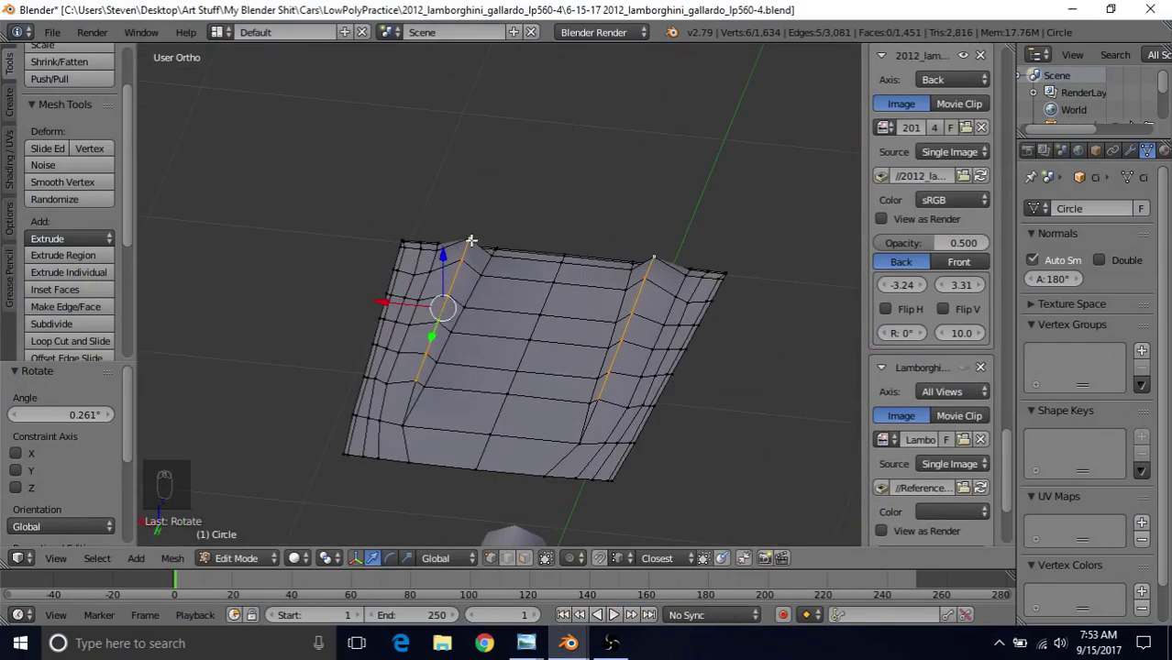
{"action": "mouse_move", "coordinate": [525, 643]}
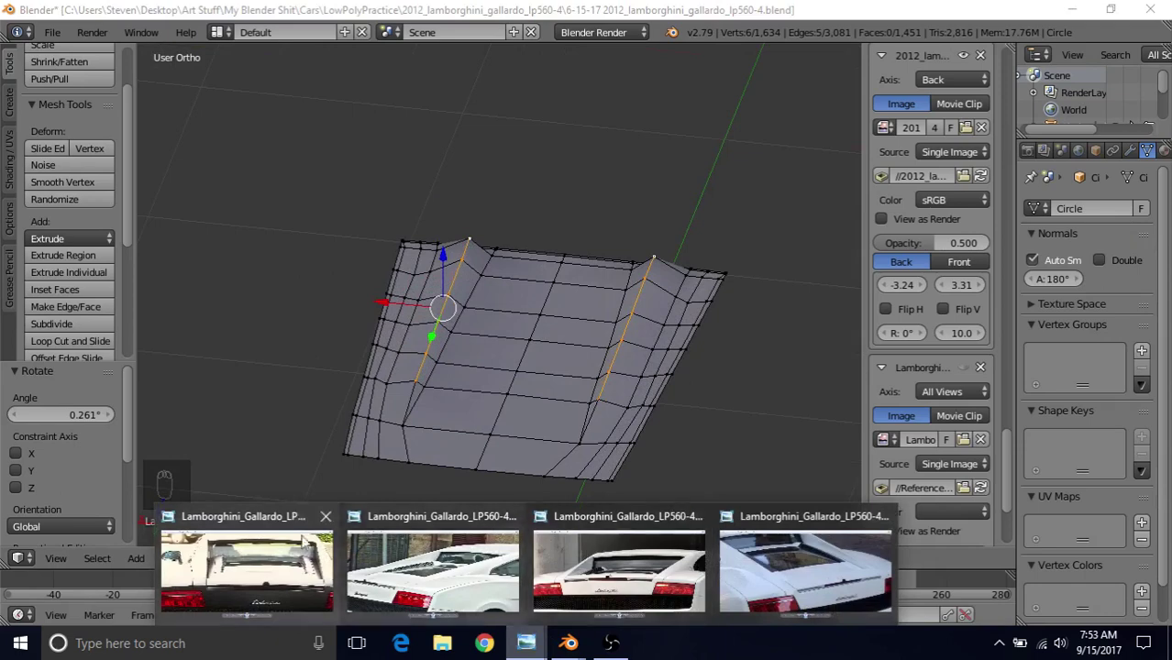
{"action": "left_click", "coordinate": [449, 573]}
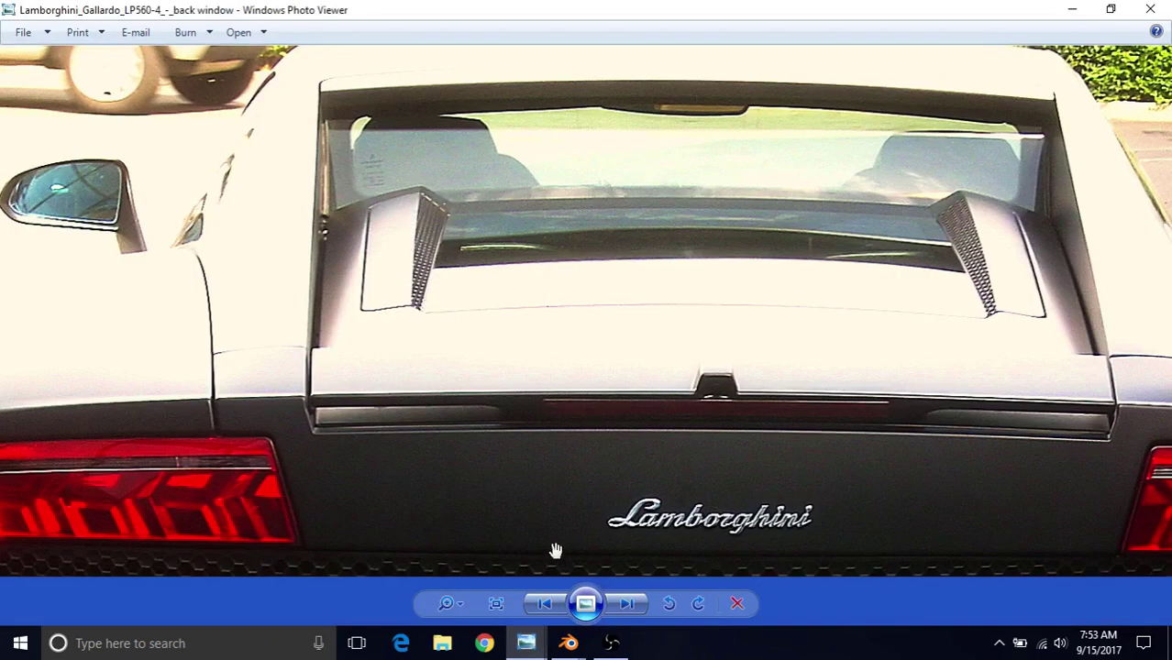
{"action": "mouse_move", "coordinate": [568, 643]}
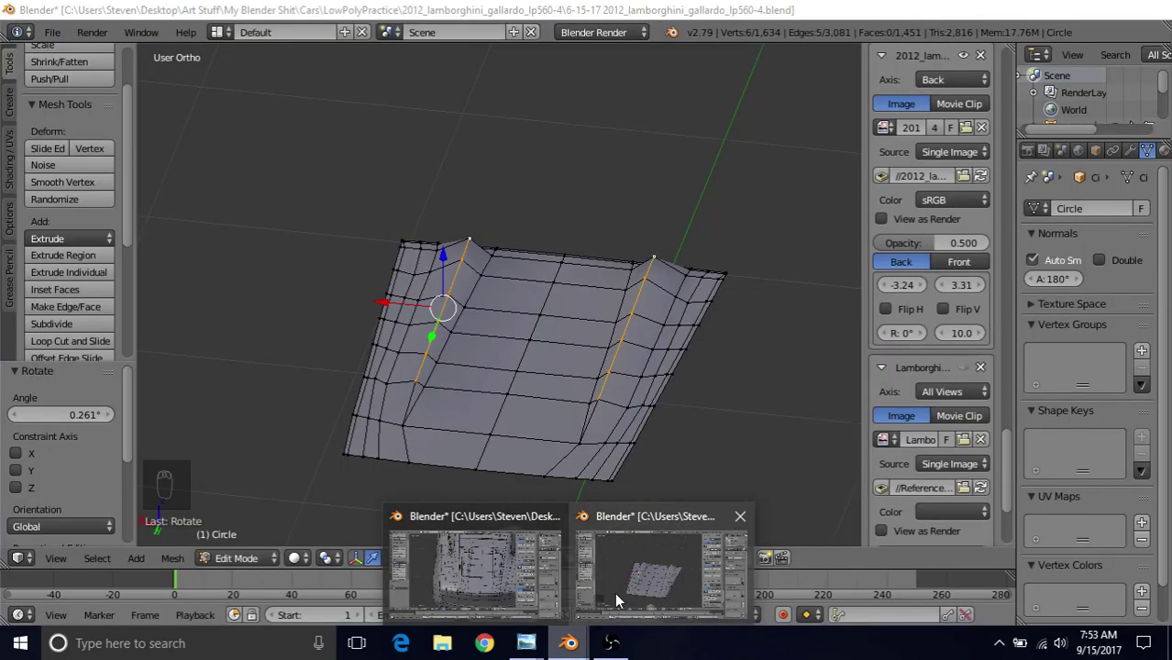
{"action": "left_click", "coordinate": [614, 592]}
Study the curve of the side vent in the "white back1" reference photo, then return to the Blender model
{"action": "mouse_move", "coordinate": [513, 290]}
{"action": "middle_mouse_down"}
{"action": "mouse_move", "coordinate": [505, 318]}
{"action": "mouse_move", "coordinate": [522, 277]}
{"action": "middle_mouse_up"}
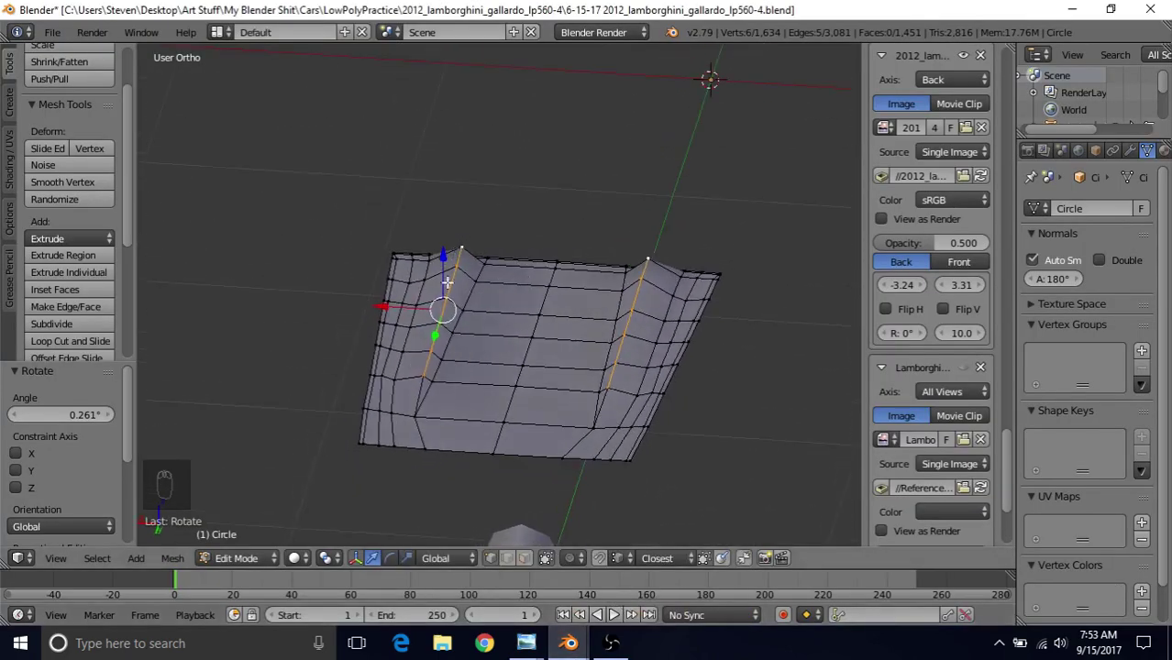
{"action": "mouse_move", "coordinate": [525, 643]}
{"action": "left_click", "coordinate": [584, 566]}
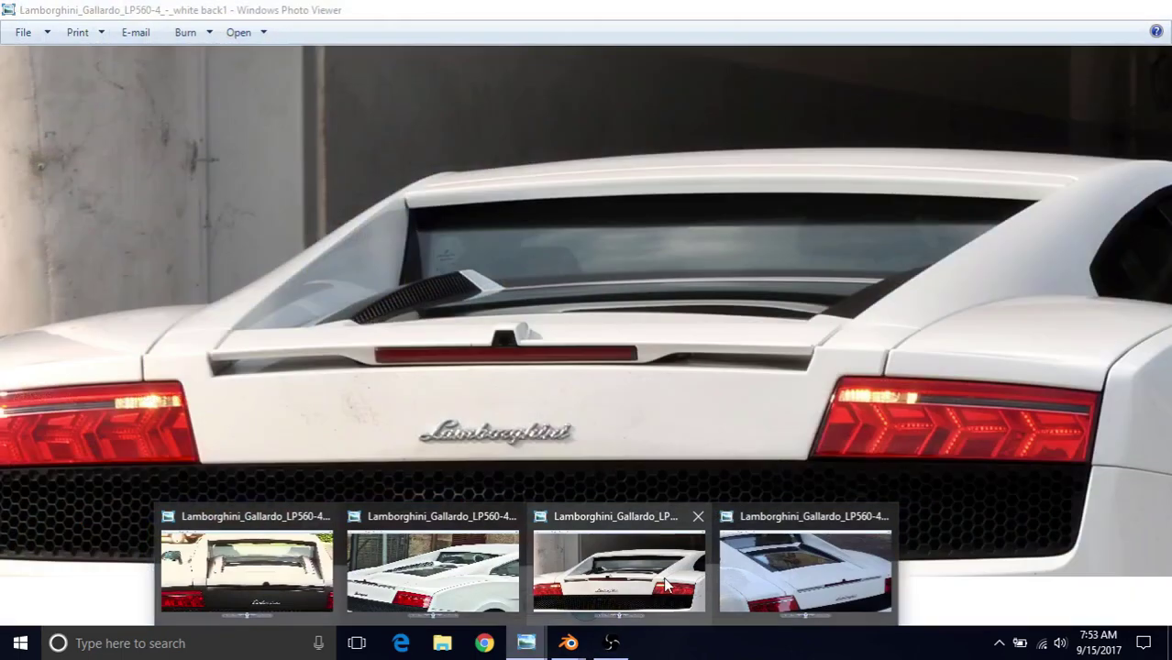
{"action": "left_click", "coordinate": [617, 559]}
{"action": "scroll", "coordinate": [500, 323], "scroll_direction": "up", "scroll_amount": 5}
{"action": "scroll", "coordinate": [500, 324], "scroll_direction": "down", "scroll_amount": 4}
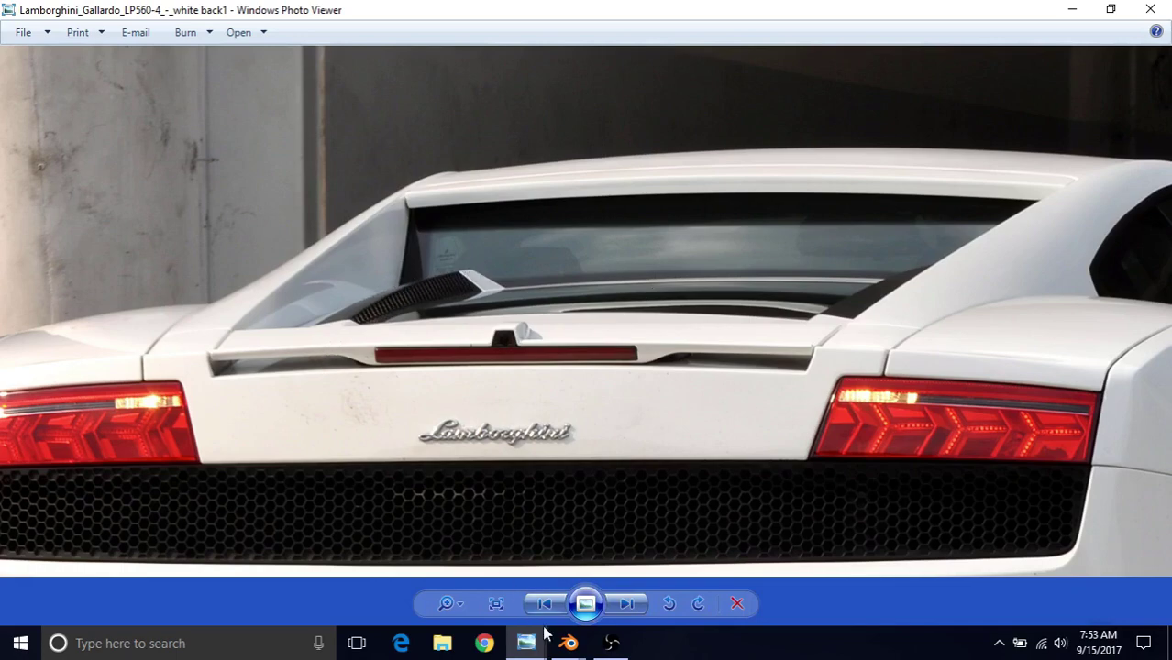
{"action": "left_click", "coordinate": [570, 641]}
{"action": "left_click", "coordinate": [644, 577]}
Raise the ridge line's second to fifth vertices from the front individually along Z, the fourth and fifth by 0.013 each
{"action": "middle_click_drag", "start_coordinate": [535, 277], "coordinate": [434, 252]}
{"action": "scroll", "coordinate": [433, 286], "scroll_direction": "up", "scroll_amount": 2}
{"action": "middle_click_drag", "start_coordinate": [571, 260], "coordinate": [565, 256]}
{"action": "scroll", "coordinate": [565, 280], "scroll_direction": "up", "scroll_amount": 2}
{"action": "right_click", "coordinate": [582, 287]}
{"action": "left_click_drag", "start_coordinate": [580, 237], "coordinate": [583, 212]}
{"action": "right_click", "coordinate": [469, 296]}
{"action": "left_click_drag", "start_coordinate": [470, 250], "coordinate": [471, 241]}
{"action": "right_click", "coordinate": [374, 312]}
{"action": "left_click_drag", "start_coordinate": [375, 266], "coordinate": [376, 255]}
{"action": "right_click", "coordinate": [272, 331]}
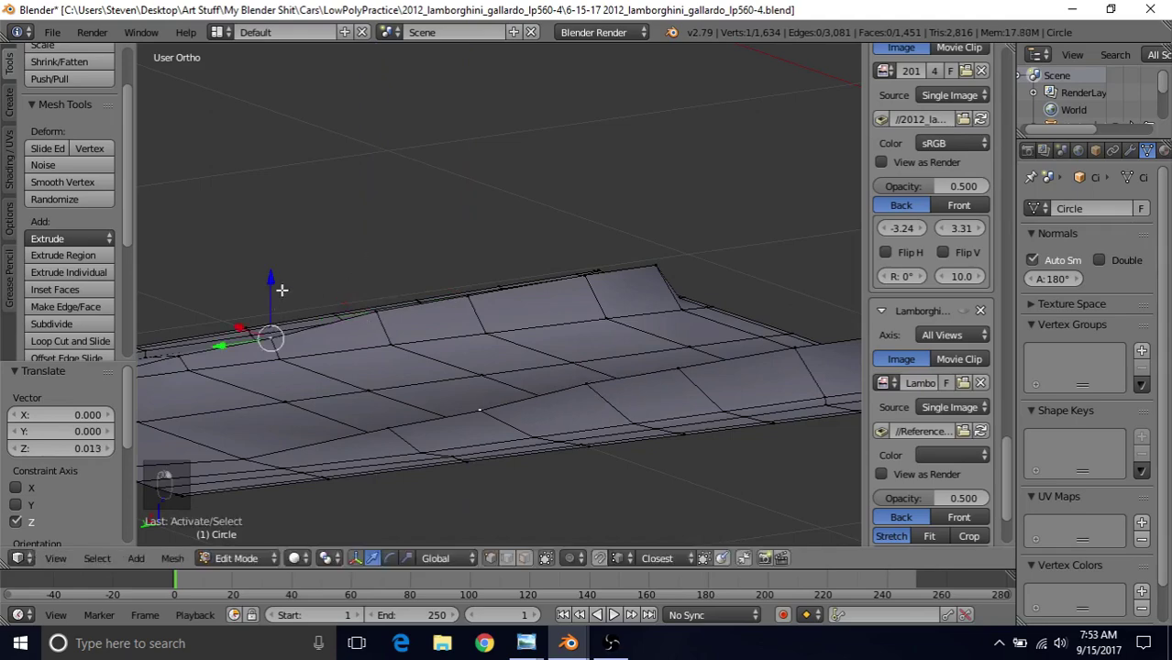
{"action": "left_click_drag", "start_coordinate": [275, 280], "coordinate": [273, 266]}
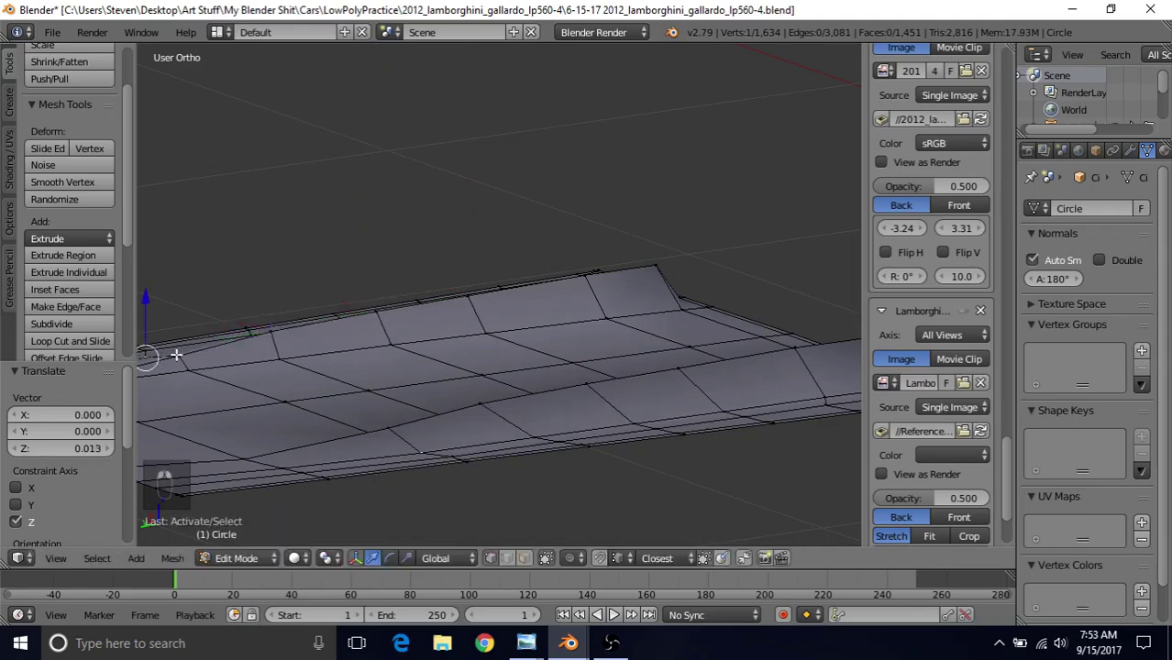
Lower the ridge line's two rearmost vertices by 0.002 each along Z and check the cover's shading in Object Mode
{"action": "middle_click_drag", "start_coordinate": [240, 279], "coordinate": [291, 268]}
{"action": "left_click_drag", "start_coordinate": [264, 266], "coordinate": [266, 264]}
{"action": "right_click", "coordinate": [354, 301]}
{"action": "right_click", "coordinate": [264, 319]}
{"action": "right_click", "coordinate": [352, 300]}
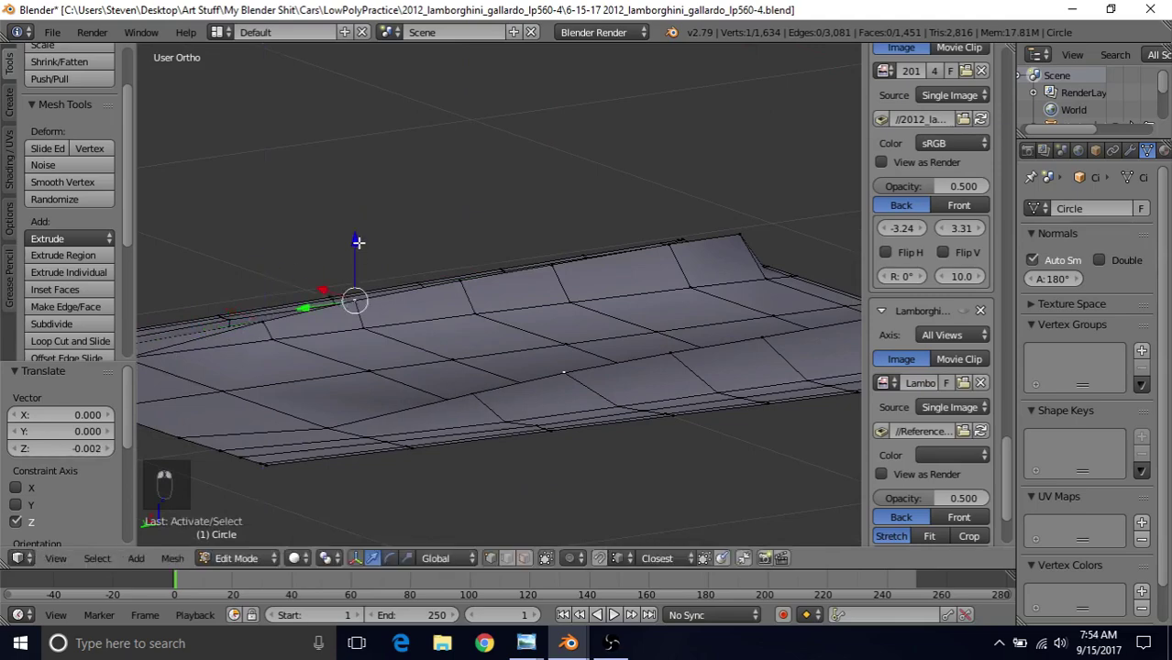
{"action": "left_click_drag", "start_coordinate": [356, 250], "coordinate": [359, 243]}
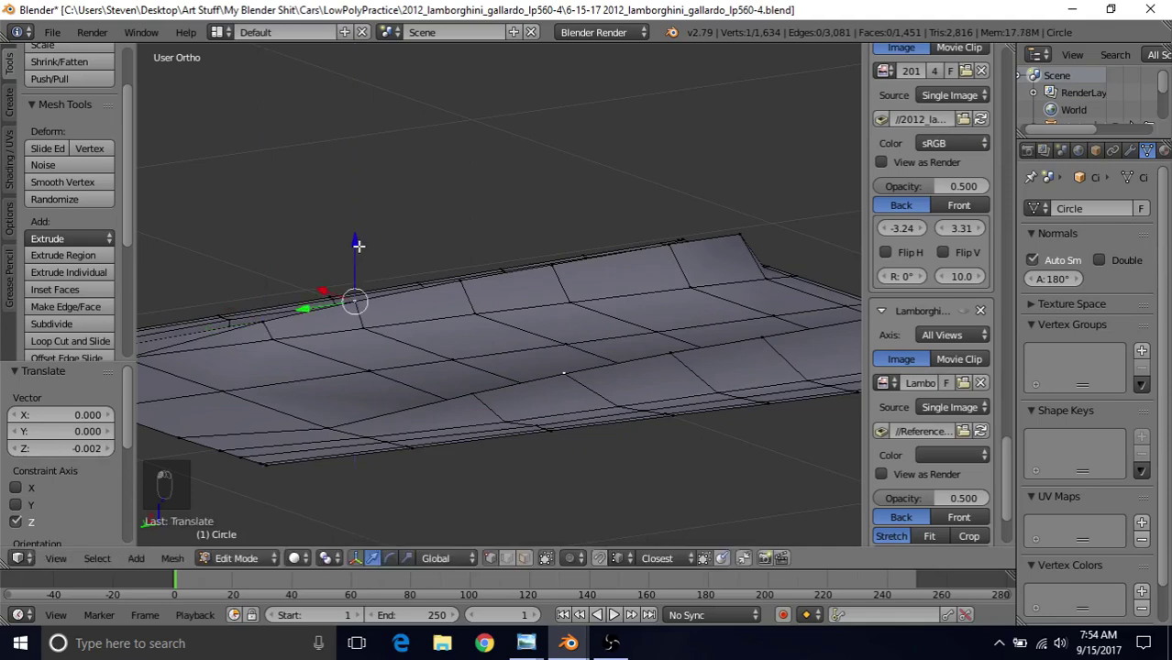
{"action": "middle_click_drag", "start_coordinate": [358, 244], "coordinate": [532, 386]}
{"action": "key", "text": "Tab"}
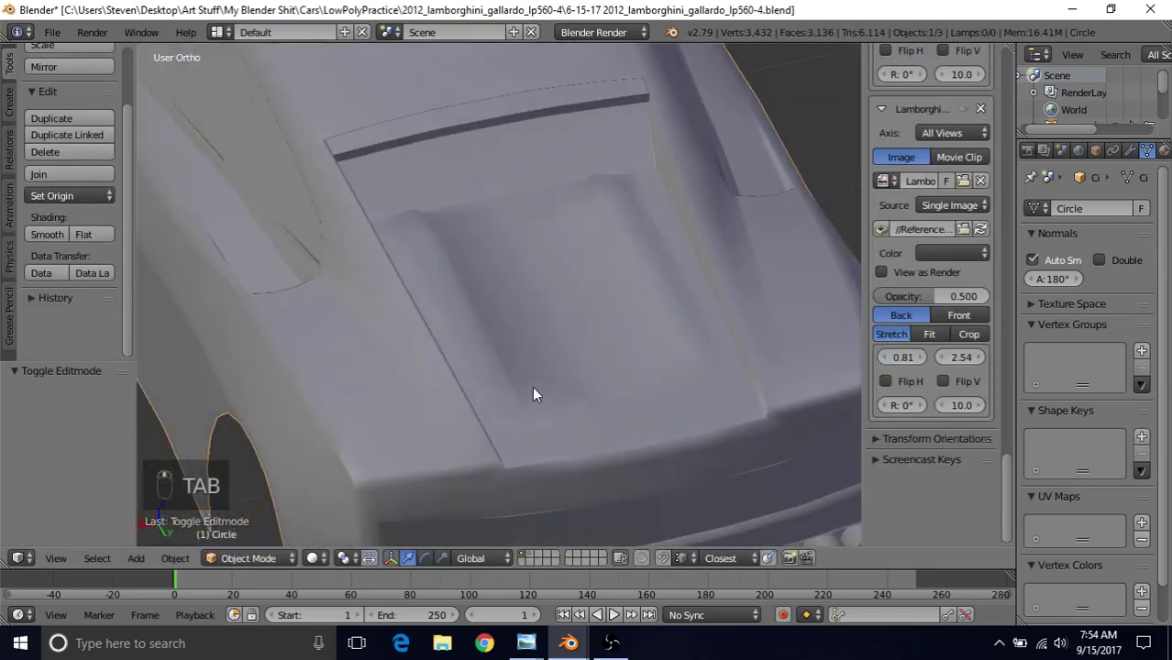
{"action": "key", "text": "Tab"}
Select the six vertices of the lengthwise edge line just outside the ridge and raise them 0.039 along Z
{"action": "middle_click_drag", "start_coordinate": [541, 318], "coordinate": [437, 392]}
{"action": "right_click", "coordinate": [427, 347], "text": "shift"}
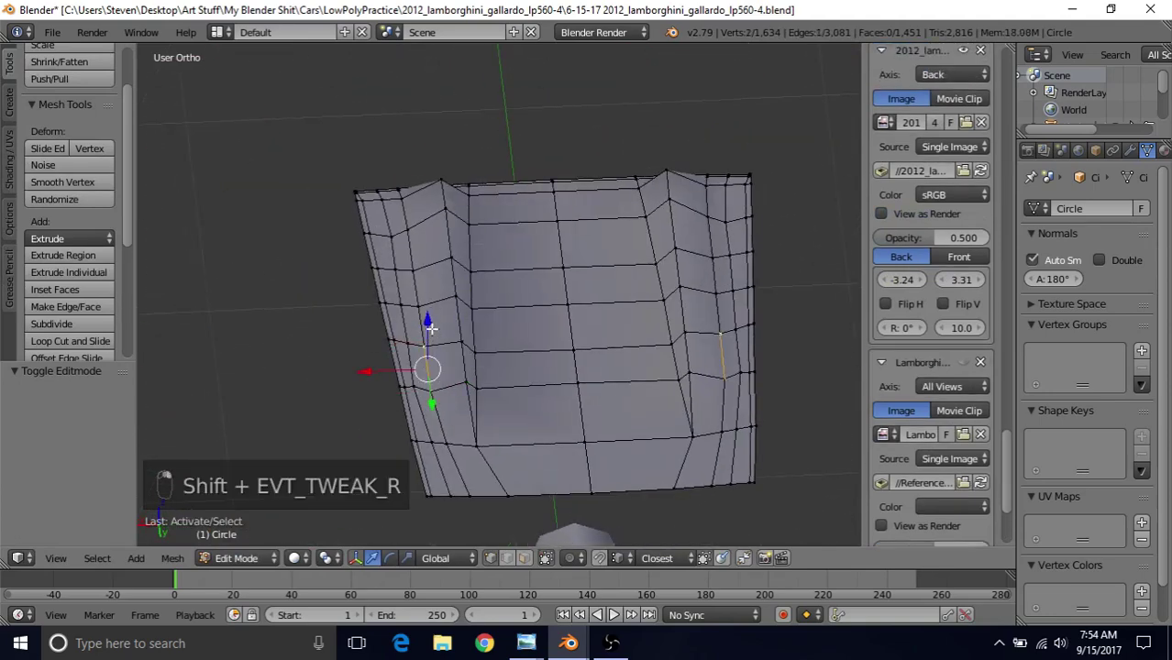
{"action": "right_click", "coordinate": [420, 306], "text": "shift"}
{"action": "right_click", "coordinate": [414, 272], "text": "shift"}
{"action": "right_click", "coordinate": [409, 231], "text": "shift"}
{"action": "right_click", "coordinate": [407, 203], "text": "shift"}
{"action": "middle_click_drag", "start_coordinate": [408, 206], "coordinate": [454, 252]}
{"action": "left_click_drag", "start_coordinate": [411, 255], "coordinate": [414, 241]}
Raise the front-end vertex of the newly raised outer edge line by 0.013 along Z
{"action": "middle_click_drag", "start_coordinate": [413, 242], "coordinate": [492, 311]}
{"action": "right_click", "coordinate": [492, 312]}
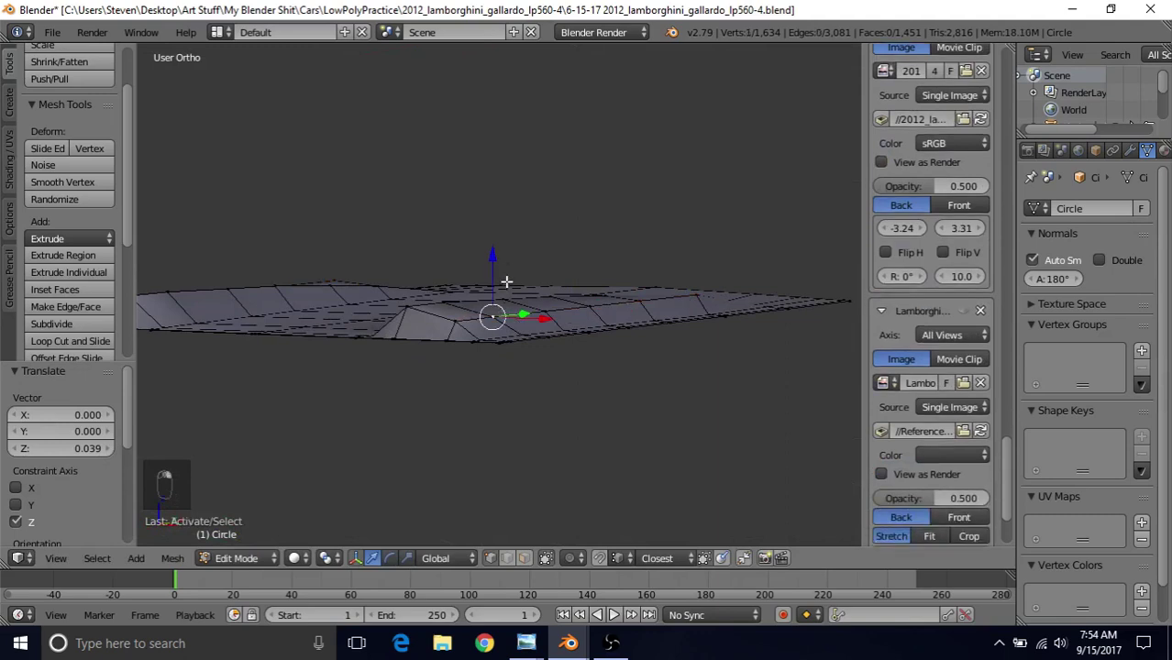
{"action": "right_click", "coordinate": [457, 302]}
{"action": "right_click", "coordinate": [452, 321]}
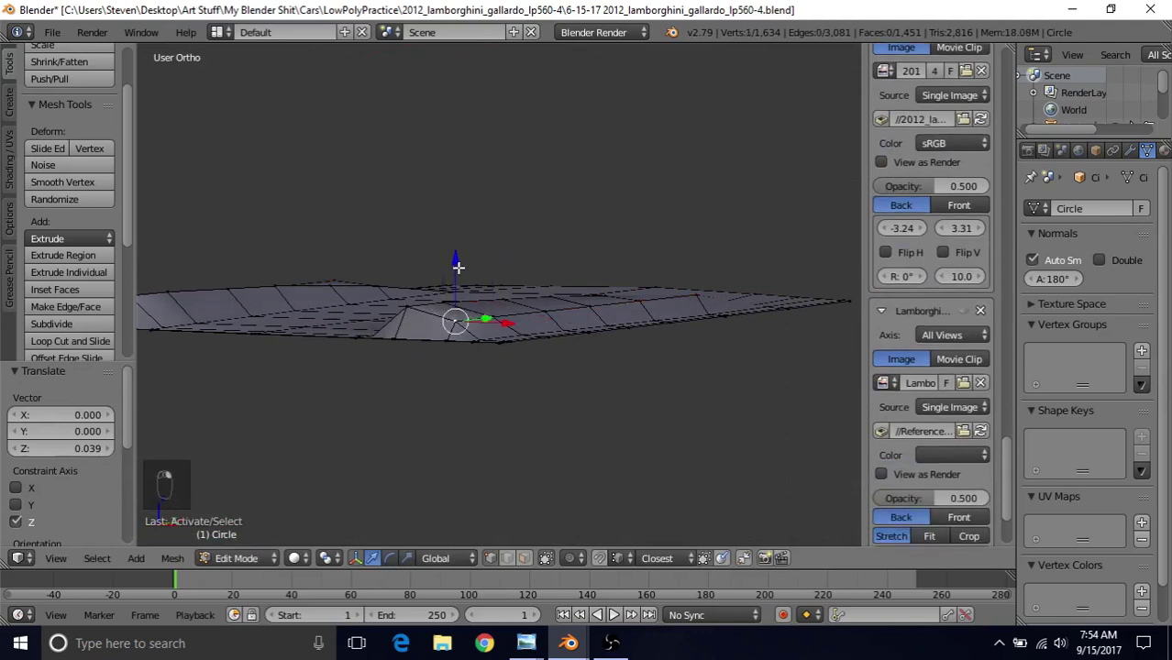
{"action": "key", "text": "g"}
{"action": "key", "text": "z"}
{"action": "left_click", "coordinate": [457, 311]}
Raise the outer line's second, third and fourth vertices along Z, the second by 0.011 and the fourth by 0.006
{"action": "right_click", "coordinate": [481, 309]}
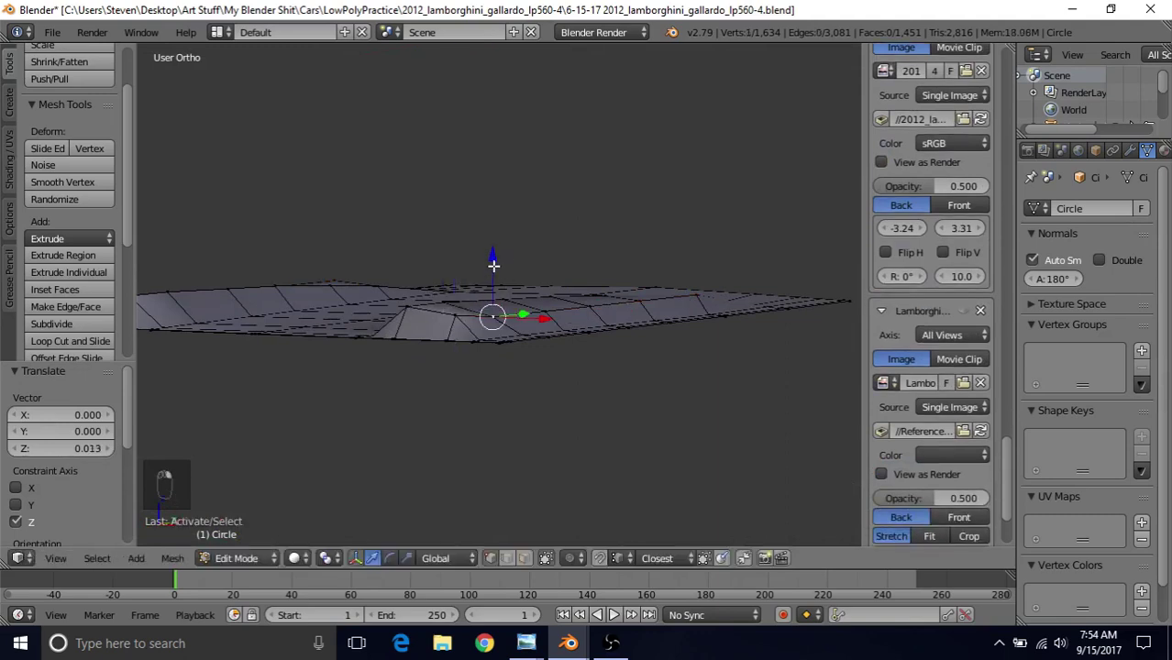
{"action": "right_click", "coordinate": [540, 306]}
{"action": "key", "text": "g"}
{"action": "key", "text": "z"}
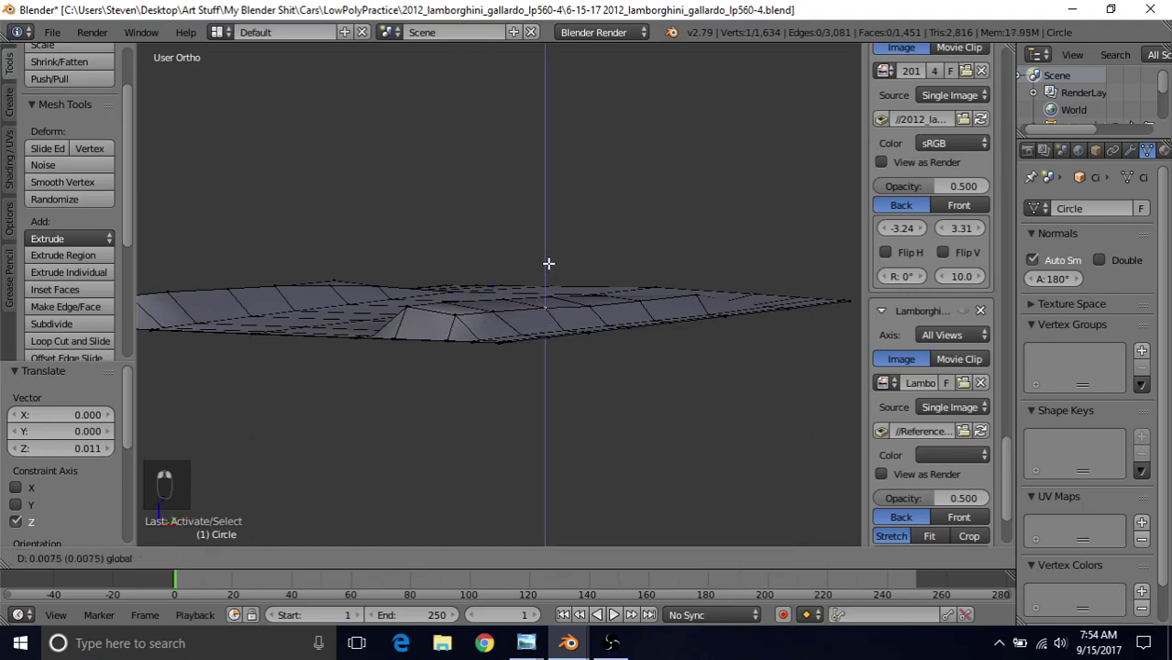
{"action": "left_click", "coordinate": [554, 267]}
{"action": "right_click", "coordinate": [590, 308]}
{"action": "key", "text": "g"}
{"action": "key", "text": "z"}
{"action": "left_click", "coordinate": [596, 255]}
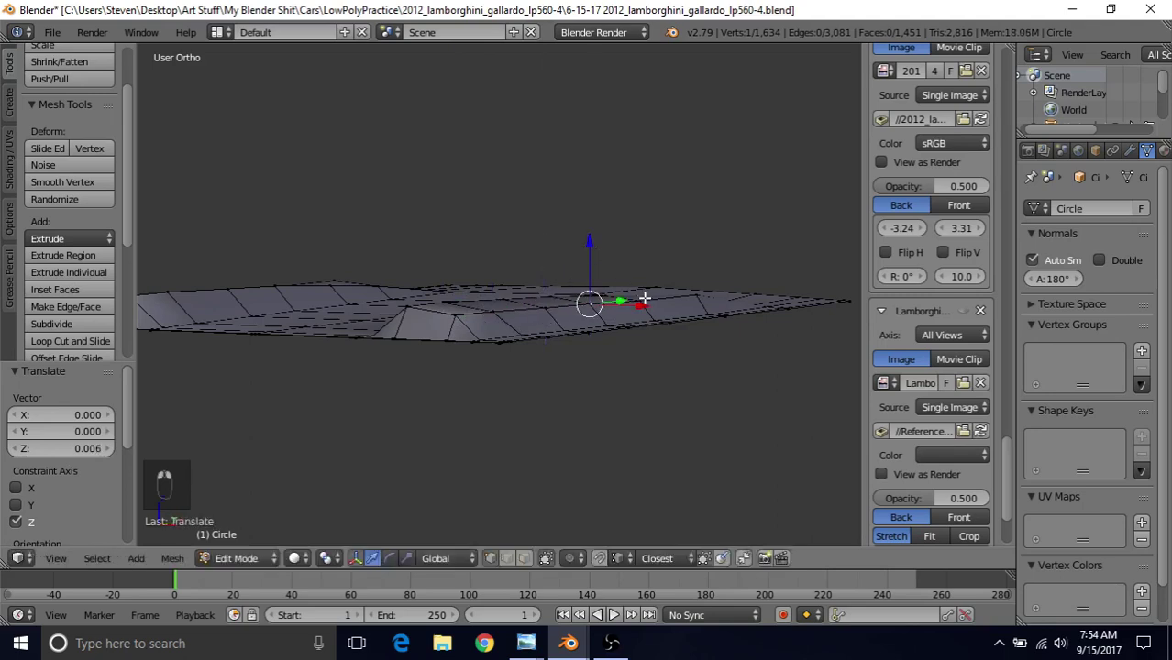
Adjust the height of the outer line's fifth vertex and raise its third vertex another 0.002 along Z
{"action": "right_click", "coordinate": [639, 301]}
{"action": "key", "text": "g"}
{"action": "key", "text": "z"}
{"action": "left_click", "coordinate": [587, 295]}
{"action": "right_click", "coordinate": [587, 295]}
{"action": "right_click", "coordinate": [530, 314]}
{"action": "key", "text": "g"}
{"action": "key", "text": "z"}
{"action": "left_click", "coordinate": [539, 268]}
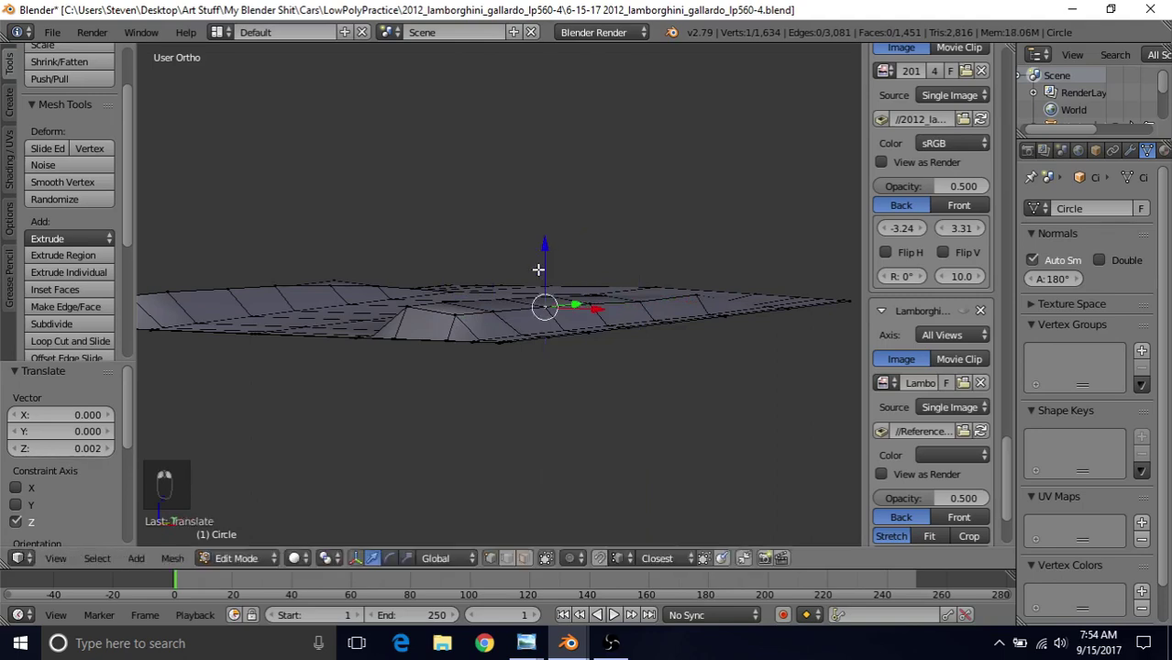
Lower the rear-end vertex of the raised outer edge line by 0.019 along Z
{"action": "right_click", "coordinate": [694, 294]}
{"action": "key", "text": "g"}
{"action": "key", "text": "z"}
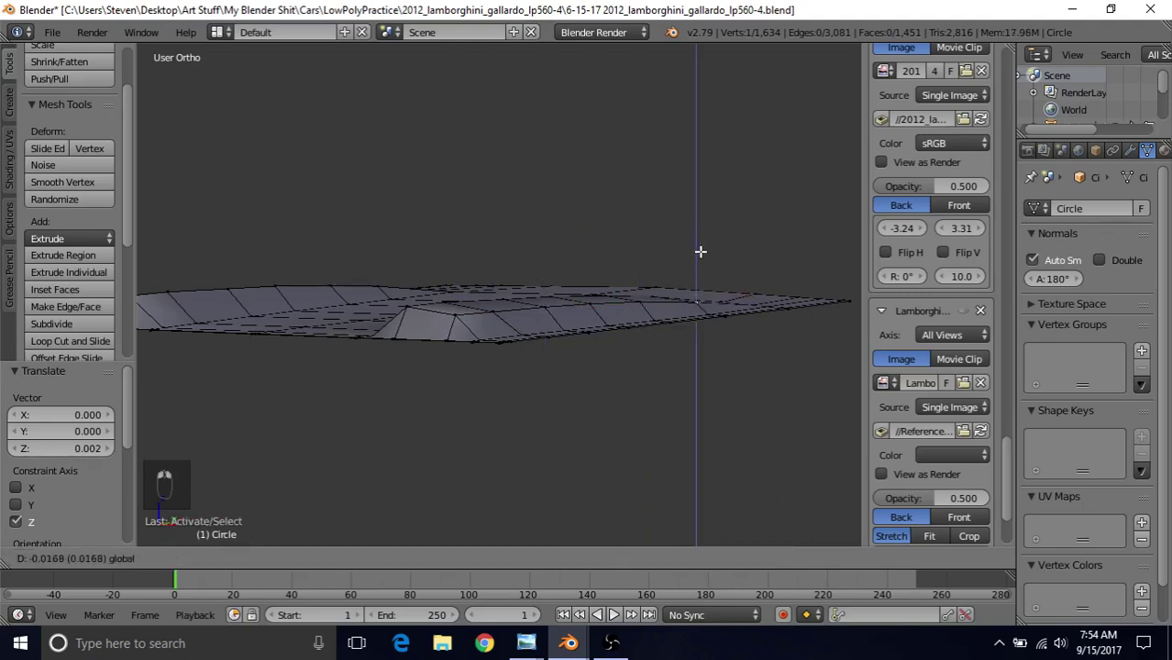
{"action": "left_click", "coordinate": [699, 252]}
{"action": "middle_click_drag", "start_coordinate": [700, 255], "coordinate": [376, 341]}
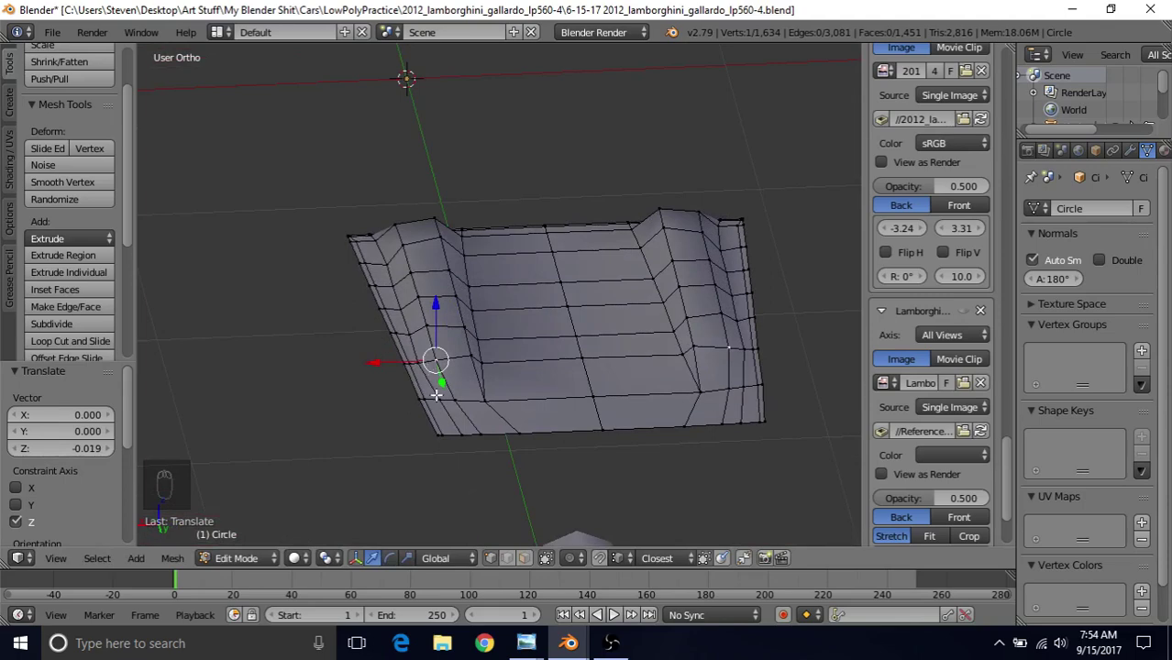
Examine the vent's top surface in the back window photo and compare it with the mesh against the top blueprint
{"action": "middle_click_drag", "start_coordinate": [461, 319], "coordinate": [515, 350]}
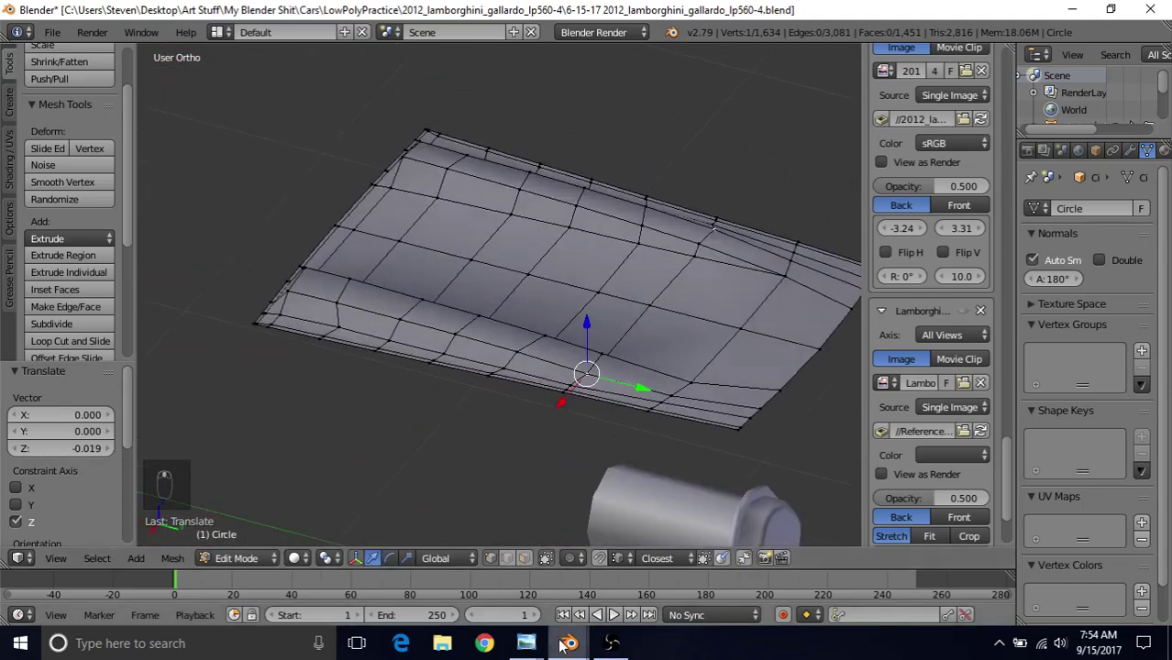
{"action": "mouse_move", "coordinate": [525, 642]}
{"action": "left_click", "coordinate": [285, 576]}
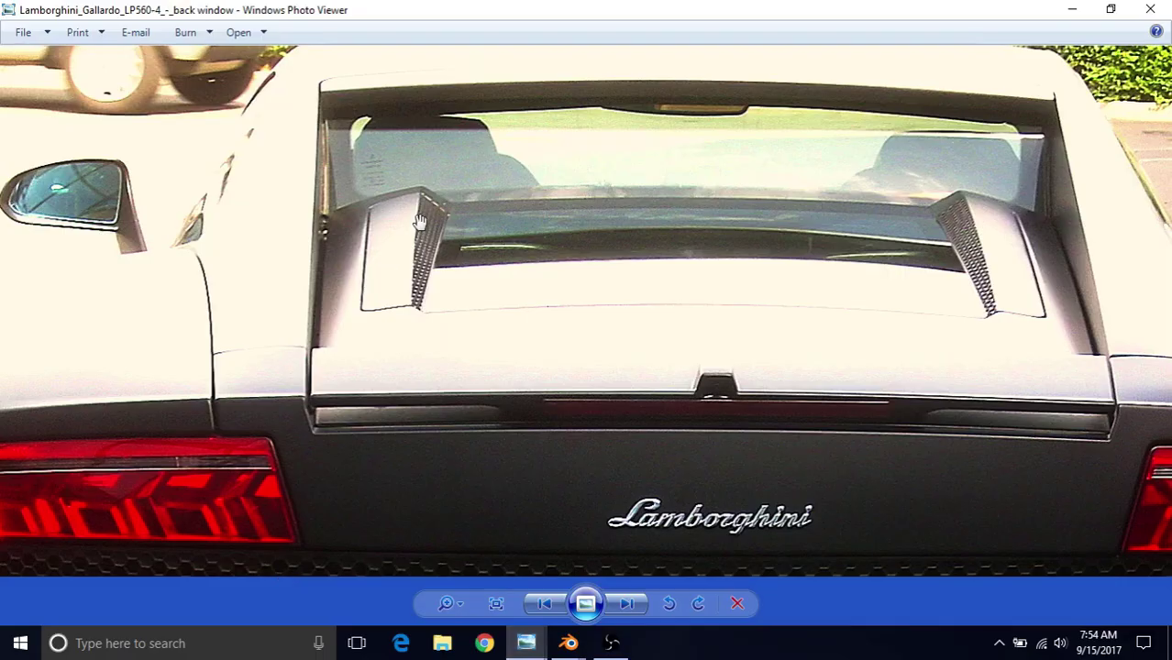
{"action": "mouse_move", "coordinate": [569, 642]}
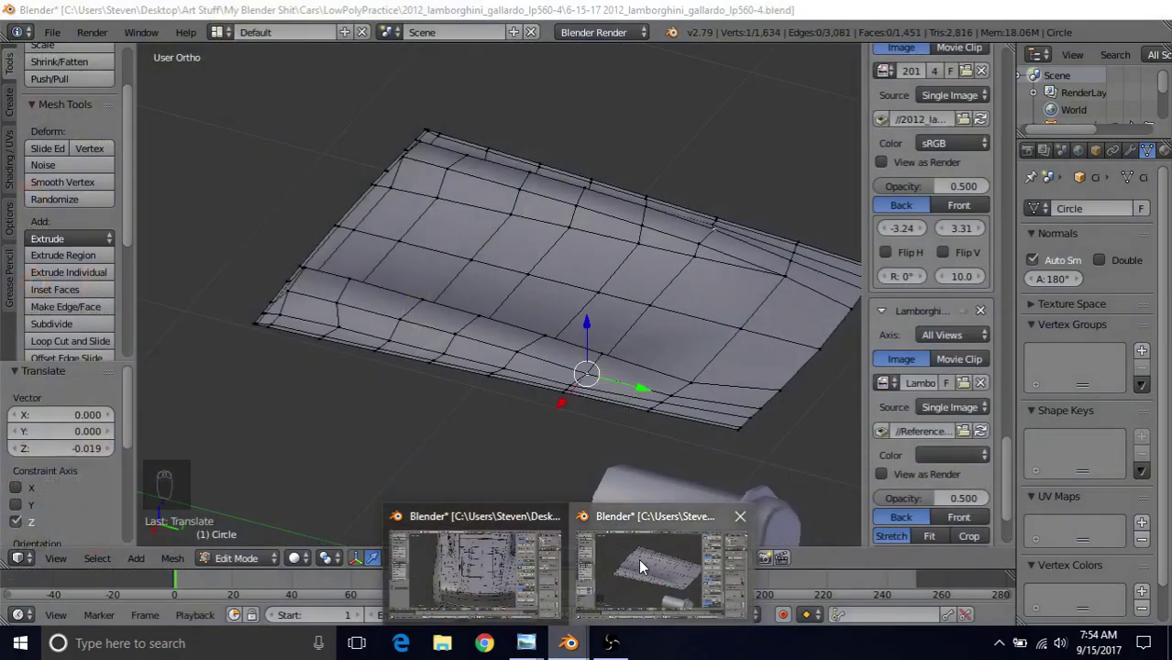
{"action": "left_click", "coordinate": [640, 566]}
{"action": "key", "text": "KP_7"}
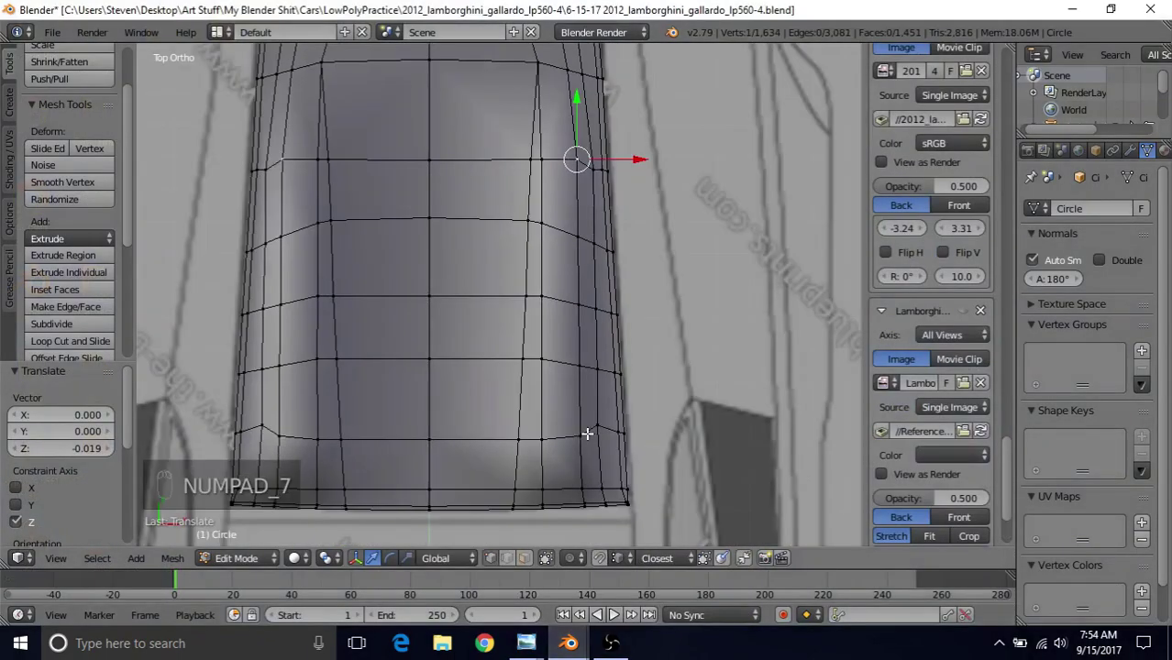
{"action": "key", "text": "z"}
{"action": "key", "text": "z"}
Raise the six vertices along the side vent's outer line by 0.037 along Z
{"action": "middle_click_drag", "start_coordinate": [578, 375], "coordinate": [358, 244]}
{"action": "right_click", "coordinate": [350, 244]}
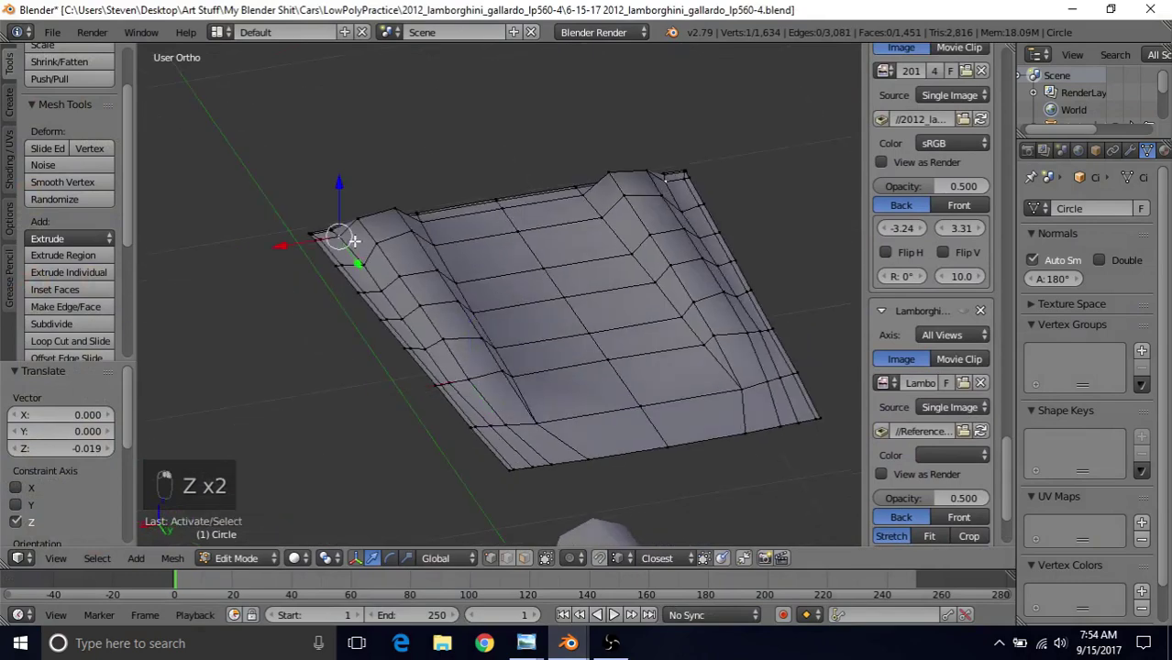
{"action": "right_click", "coordinate": [365, 266], "text": "shift"}
{"action": "right_click", "coordinate": [385, 294], "text": "shift"}
{"action": "right_click", "coordinate": [404, 320], "text": "shift"}
{"action": "right_click", "coordinate": [431, 351], "text": "shift"}
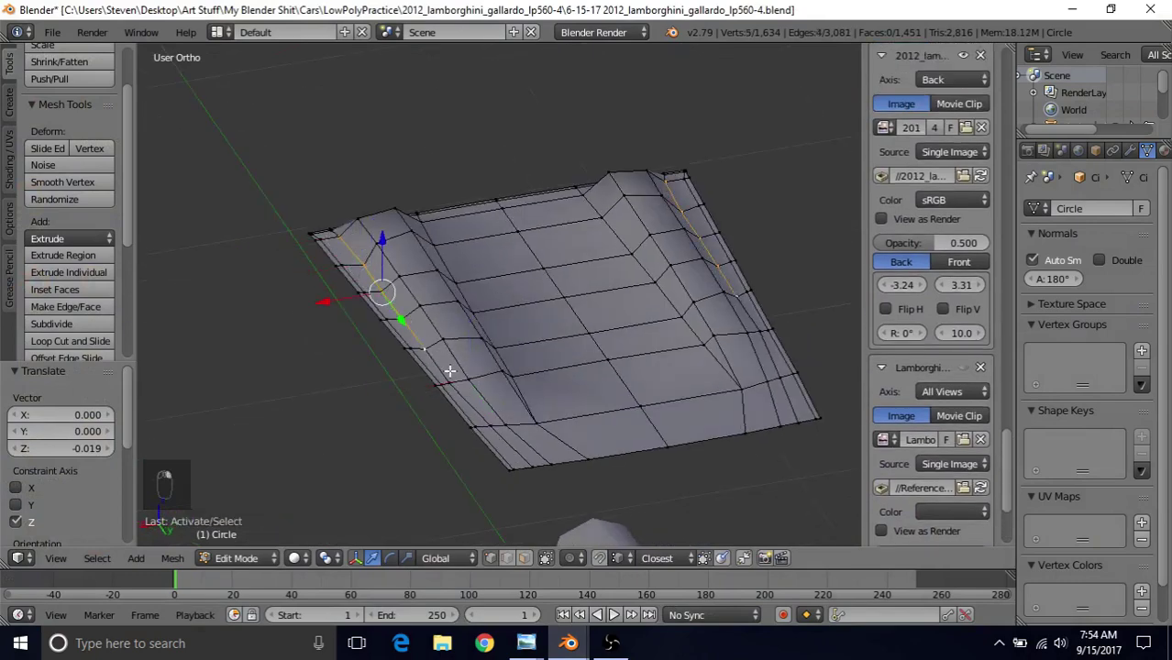
{"action": "right_click", "coordinate": [459, 386], "text": "shift"}
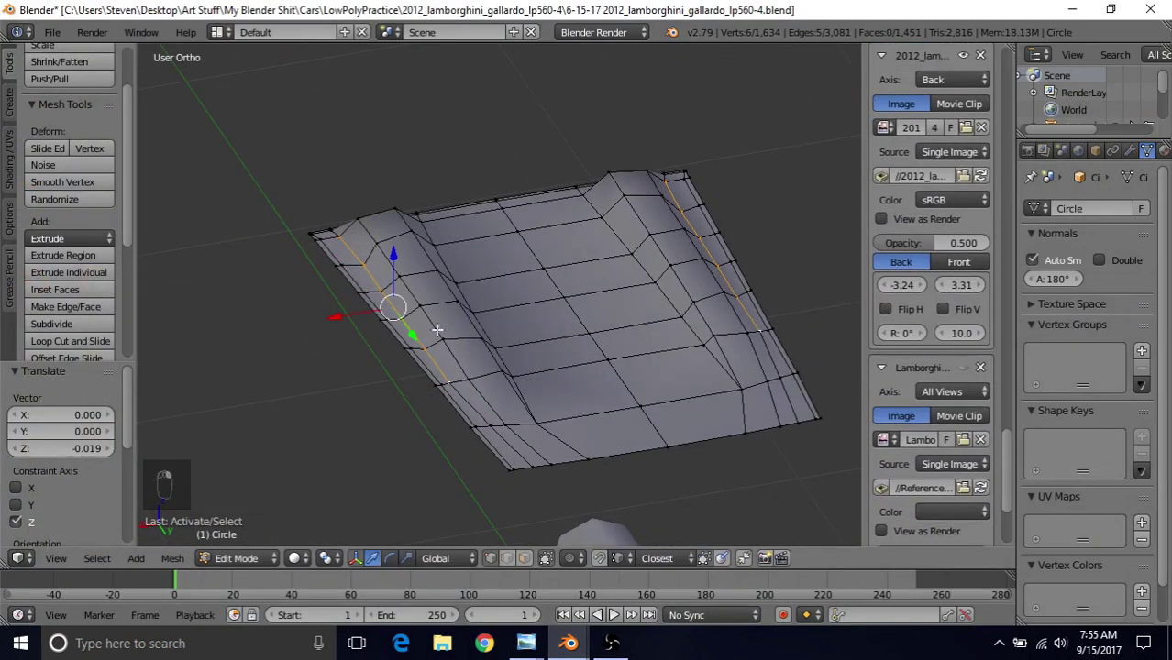
{"action": "left_click_drag", "start_coordinate": [392, 252], "coordinate": [391, 238]}
Raise the second vertex from the rear on the vent's outer line by 0.003 along Z
{"action": "middle_click_drag", "start_coordinate": [391, 239], "coordinate": [522, 335]}
{"action": "scroll", "coordinate": [562, 340], "scroll_direction": "up", "scroll_amount": 2}
{"action": "right_click", "coordinate": [634, 334]}
{"action": "key", "text": "g"}
{"action": "key", "text": "z"}
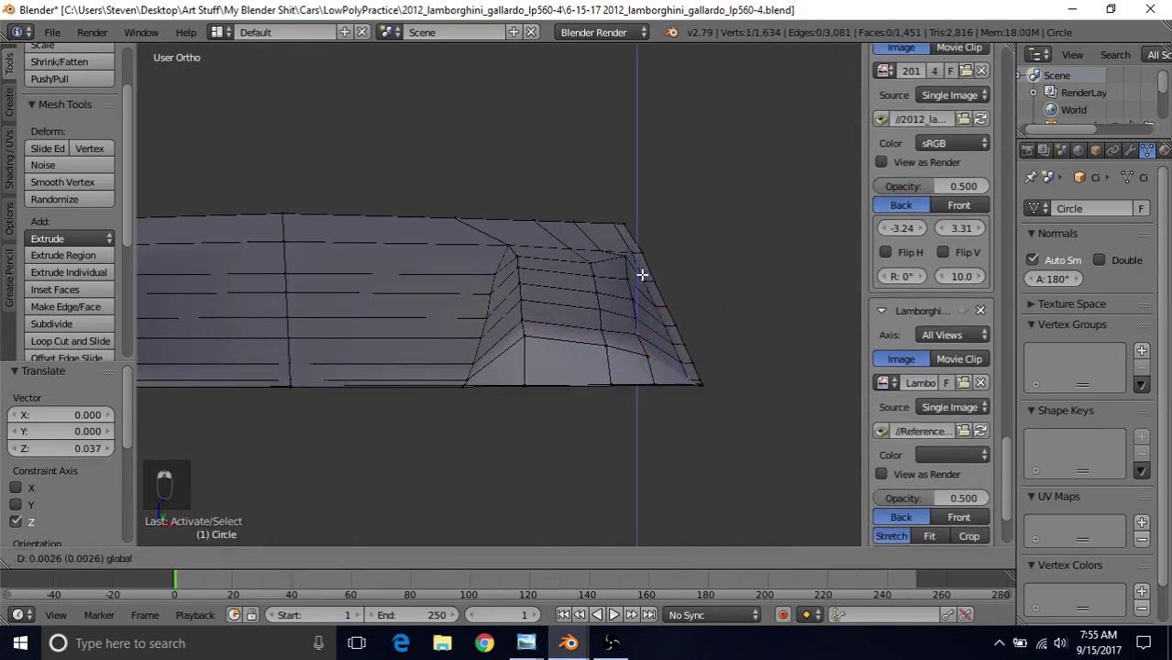
{"action": "left_click", "coordinate": [580, 329]}
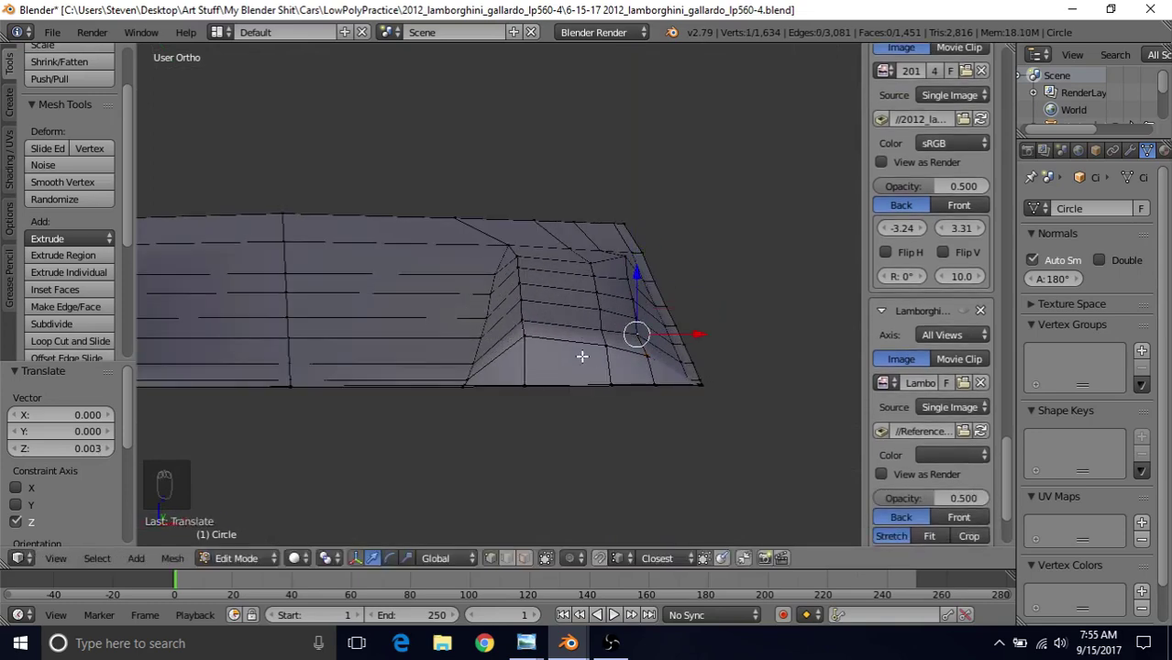
Lower the outer line's fifth vertex by 0.007 and its sixth by 0.016 along Z, and adjust the height of its second vertex
{"action": "middle_click_drag", "start_coordinate": [581, 356], "coordinate": [456, 295]}
{"action": "right_click", "coordinate": [628, 290]}
{"action": "key", "text": "g"}
{"action": "key", "text": "z"}
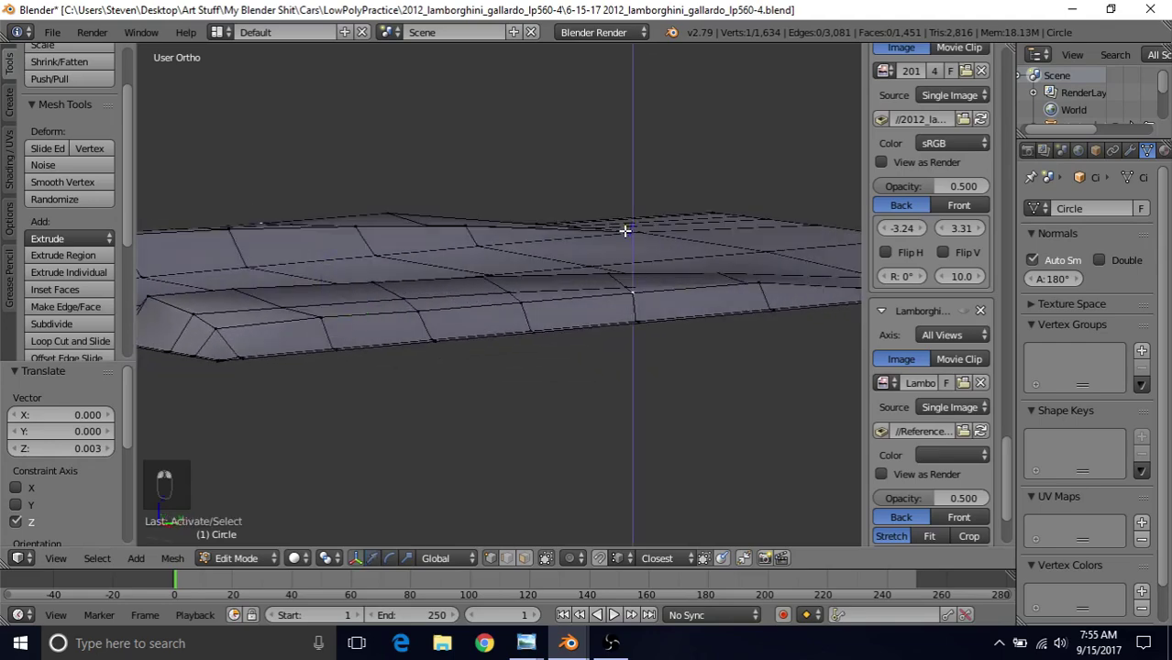
{"action": "left_click", "coordinate": [625, 236]}
{"action": "right_click", "coordinate": [759, 284]}
{"action": "key", "text": "g"}
{"action": "key", "text": "z"}
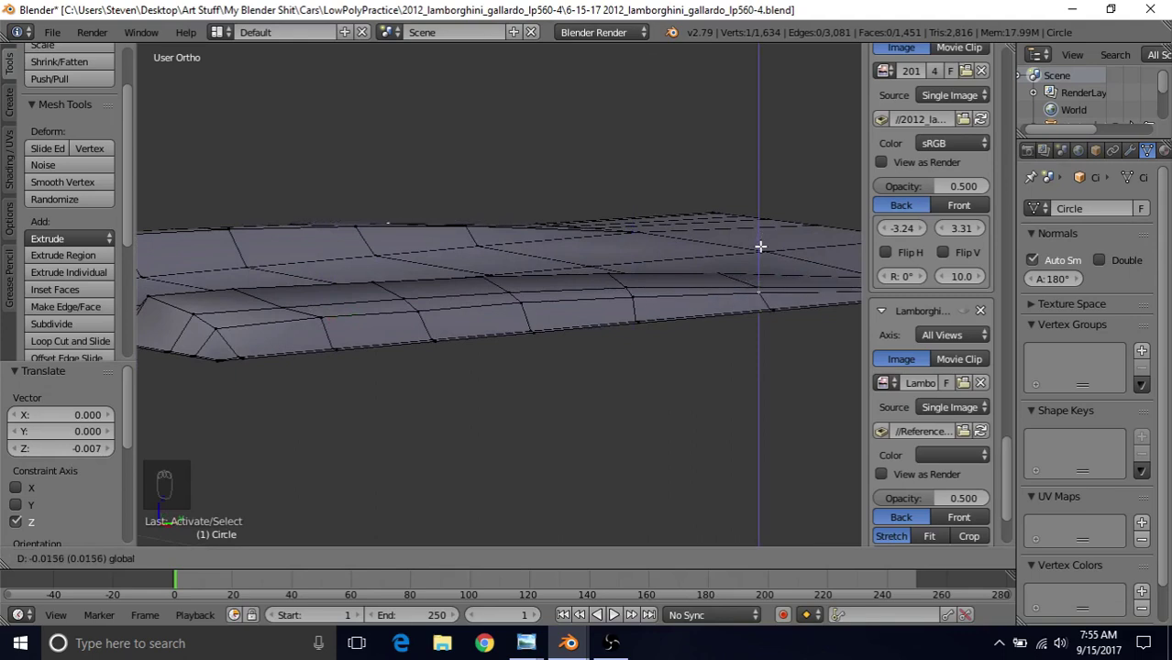
{"action": "left_click", "coordinate": [760, 245]}
{"action": "right_click", "coordinate": [326, 320]}
{"action": "key", "text": "g"}
{"action": "key", "text": "z"}
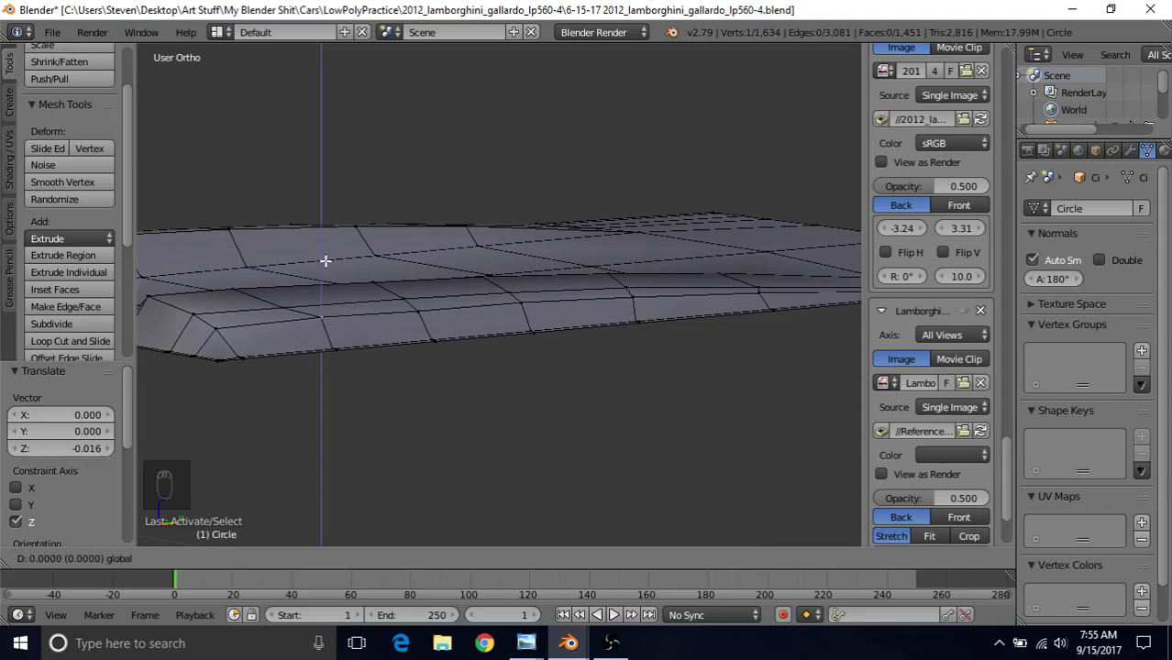
{"action": "left_click", "coordinate": [326, 261]}
Examine the reshaped vents from several angles, with and without the mesh edges, and compare the mesh with the top blueprint
{"action": "middle_click_drag", "start_coordinate": [326, 261], "coordinate": [458, 345]}
{"action": "key", "text": "Tab"}
{"action": "middle_click_drag", "start_coordinate": [541, 267], "coordinate": [258, 354]}
{"action": "key", "text": "Tab"}
{"action": "middle_click_drag", "start_coordinate": [500, 291], "coordinate": [499, 320]}
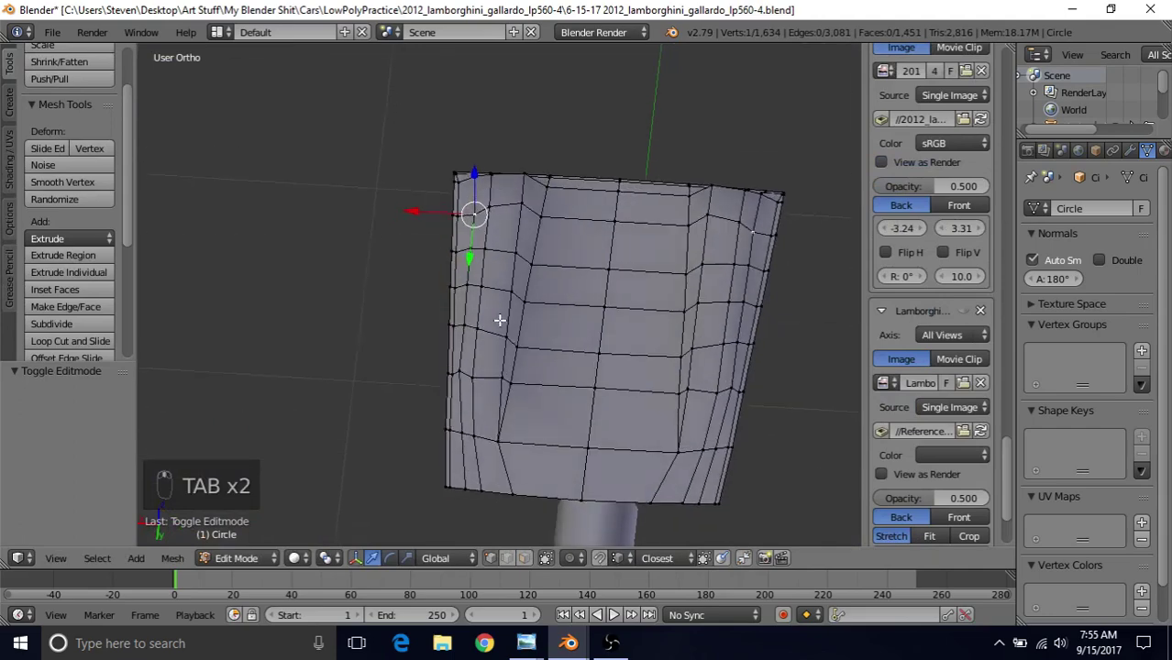
{"action": "key", "text": "KP_7"}
{"action": "key", "text": "z"}
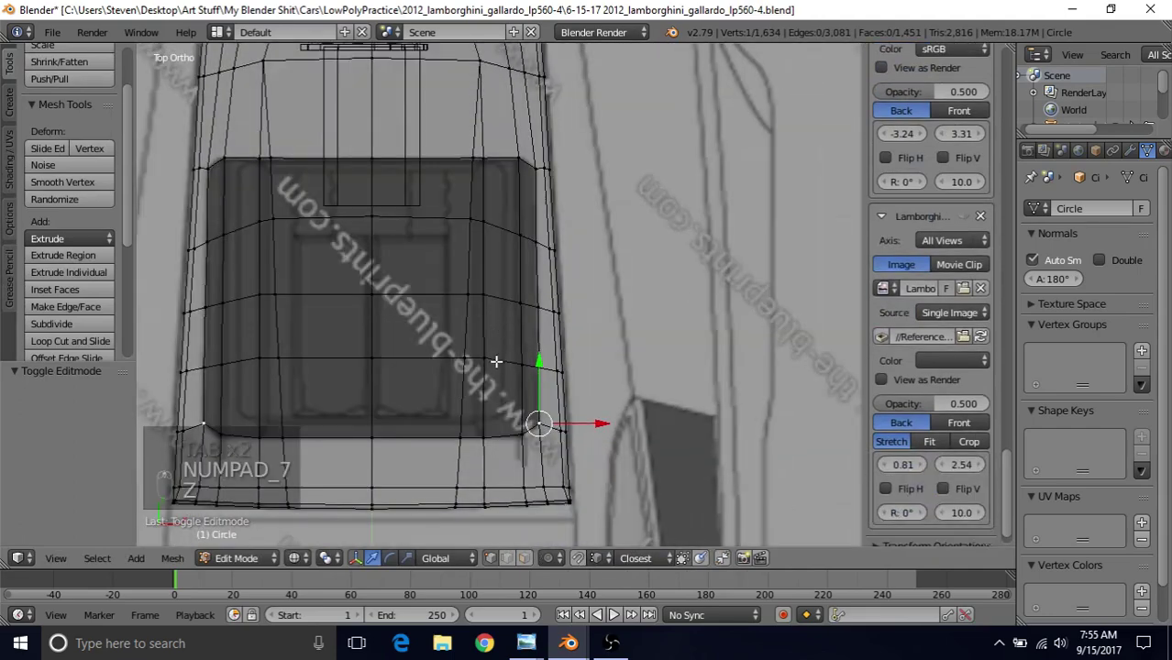
{"action": "key", "text": "z"}
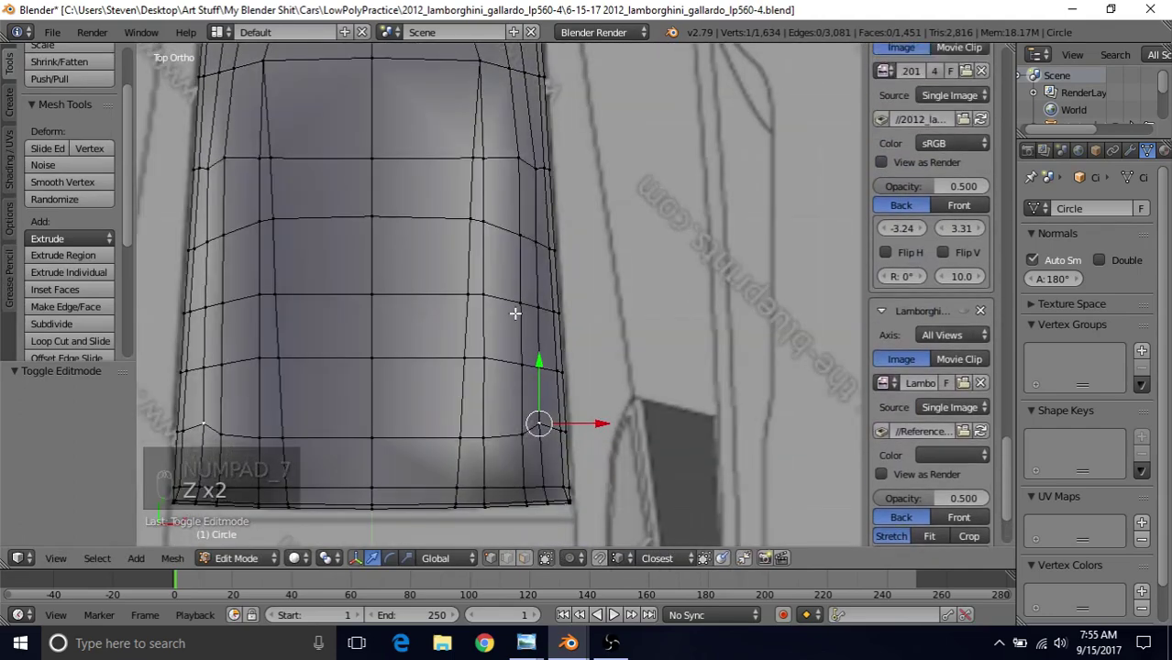
{"action": "middle_click_drag", "start_coordinate": [512, 321], "coordinate": [474, 206]}
{"action": "middle_click_drag", "start_coordinate": [631, 286], "coordinate": [392, 246]}
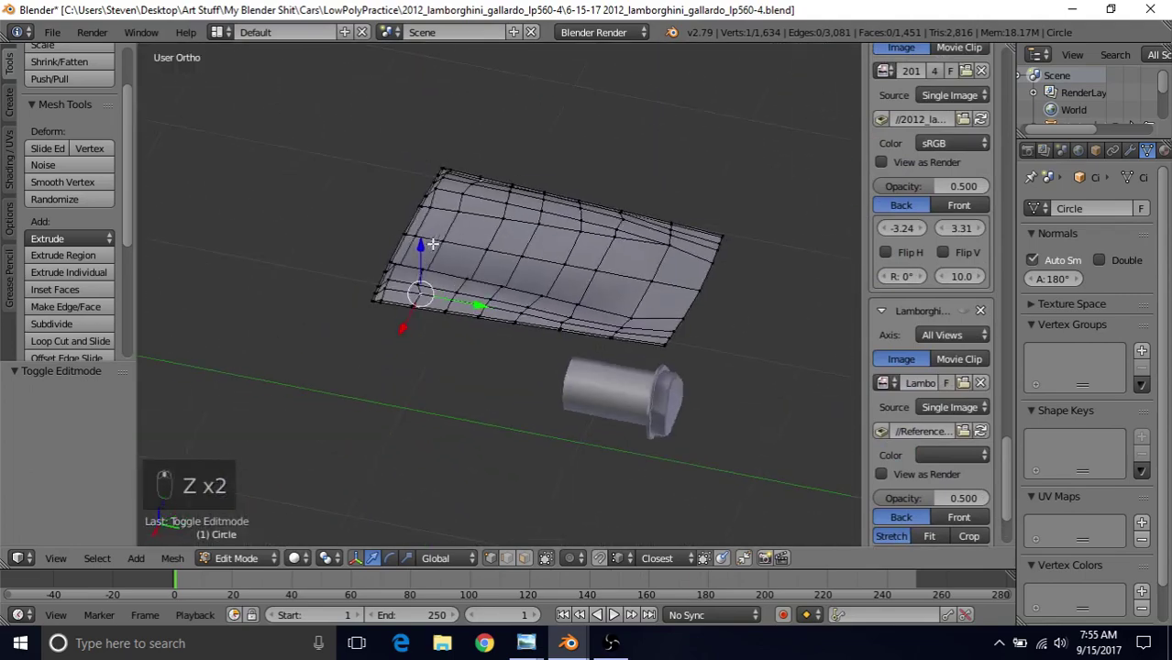
{"action": "key", "text": "Tab"}
{"action": "middle_click_drag", "start_coordinate": [488, 263], "coordinate": [304, 245]}
{"action": "key", "text": "Tab"}
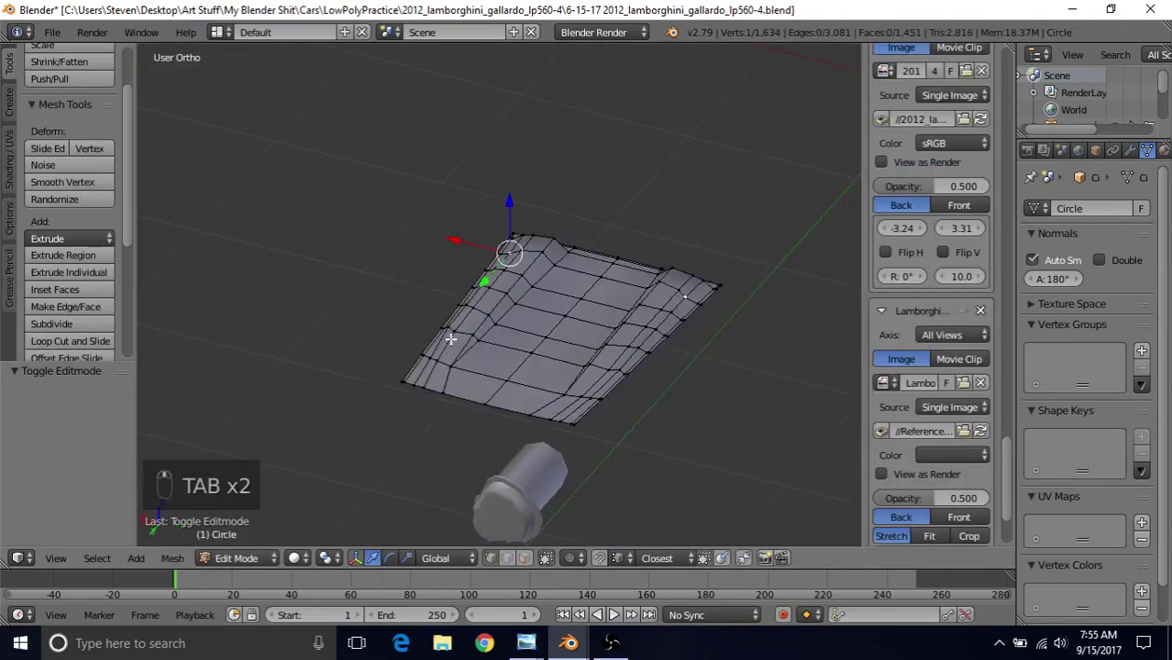
{"action": "middle_click_drag", "start_coordinate": [450, 340], "coordinate": [625, 247]}
{"action": "key", "text": "KP_7"}
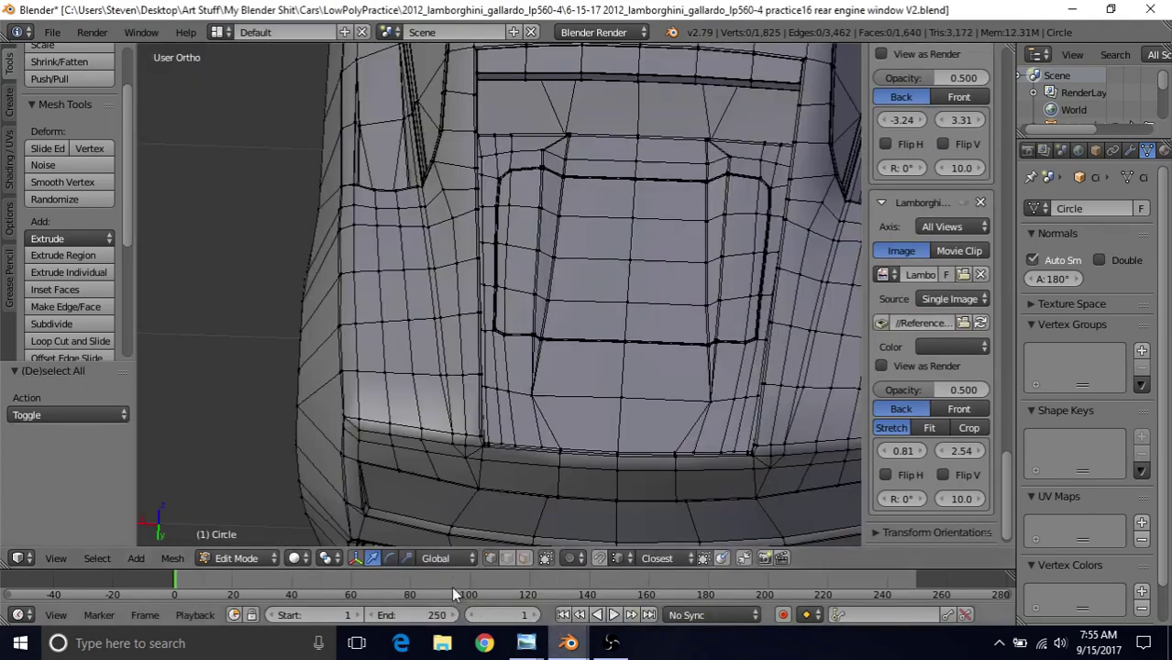
Examine the window layout in the practice16 rear engine window V2 file in top wireframe view, and return to the working file
{"action": "key", "text": "KP_7"}
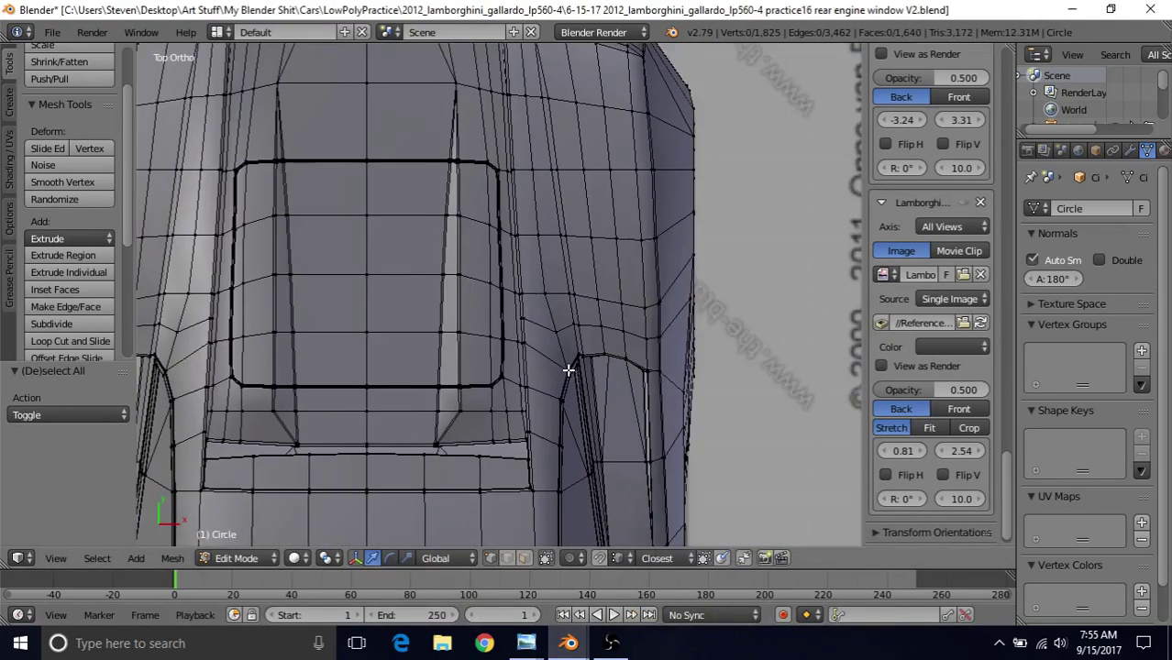
{"action": "key", "text": "z"}
{"action": "middle_click_drag", "start_coordinate": [525, 370], "coordinate": [538, 345], "text": "shift"}
{"action": "scroll", "coordinate": [489, 382], "scroll_direction": "up", "scroll_amount": 3}
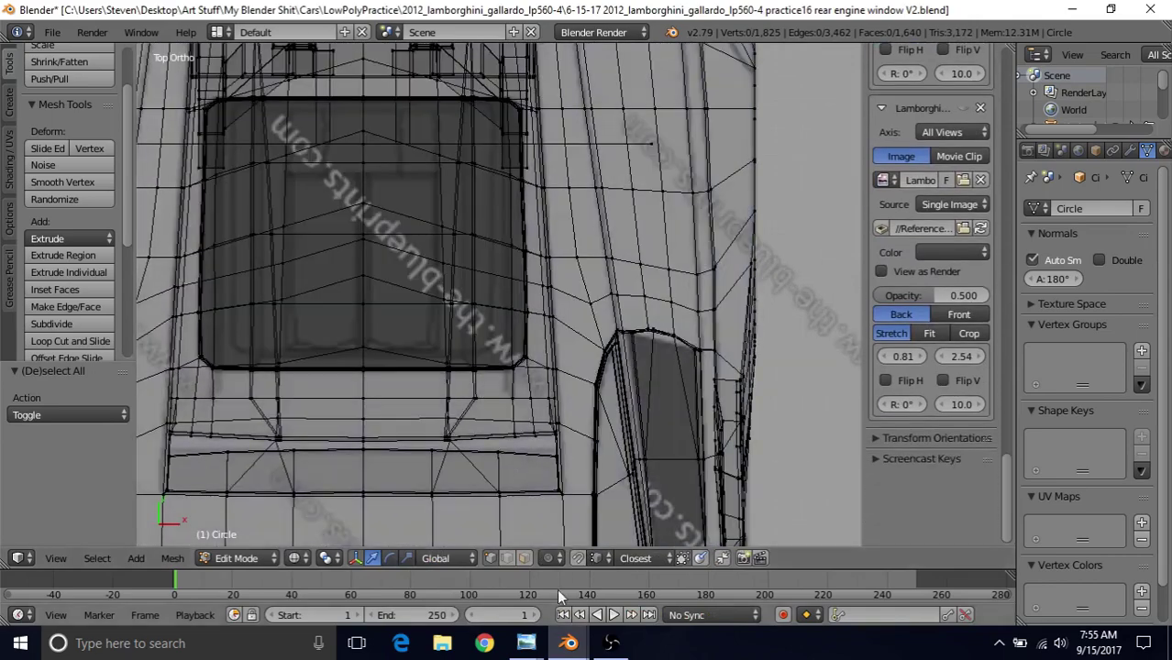
{"action": "mouse_move", "coordinate": [569, 642]}
{"action": "left_click", "coordinate": [471, 564]}
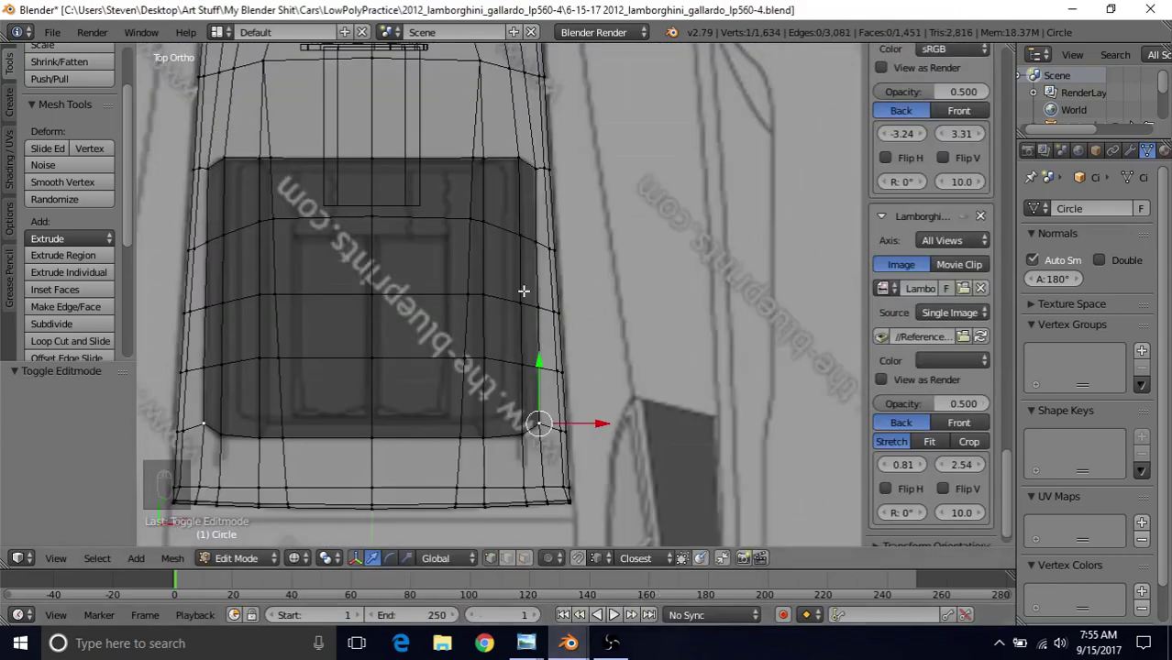
Edge-slide the cross loop behind the rear window toward the window by a factor of 0.278 and fine-tune its position
{"action": "middle_click_drag", "start_coordinate": [471, 318], "coordinate": [563, 263], "text": "shift"}
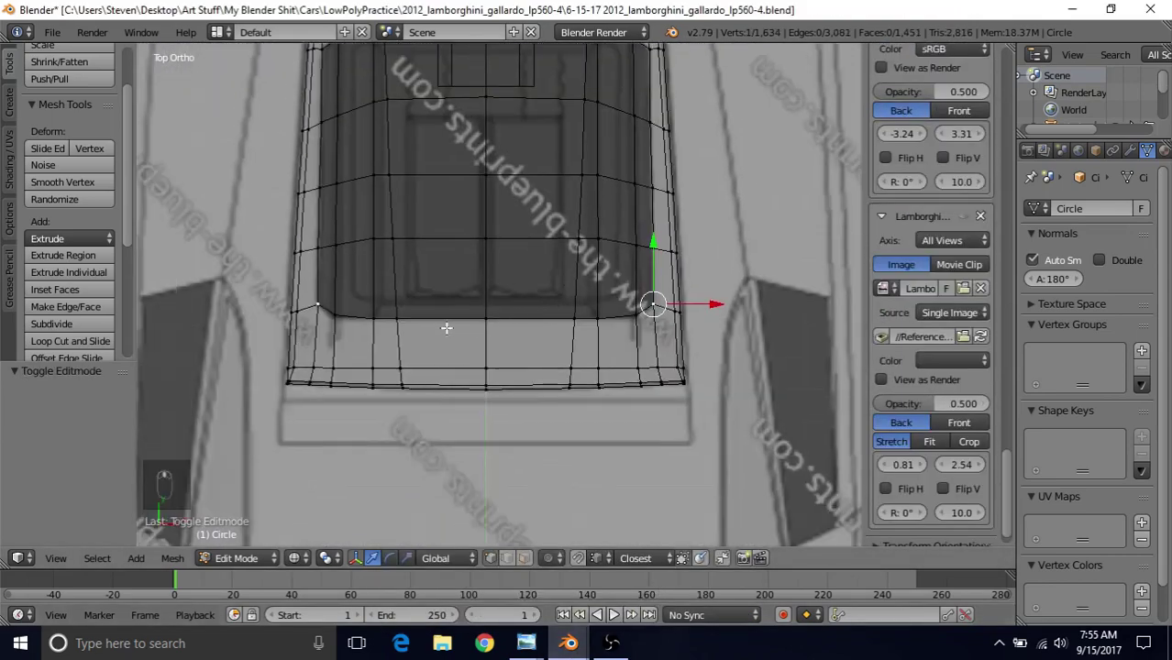
{"action": "right_click", "coordinate": [443, 365], "text": "alt"}
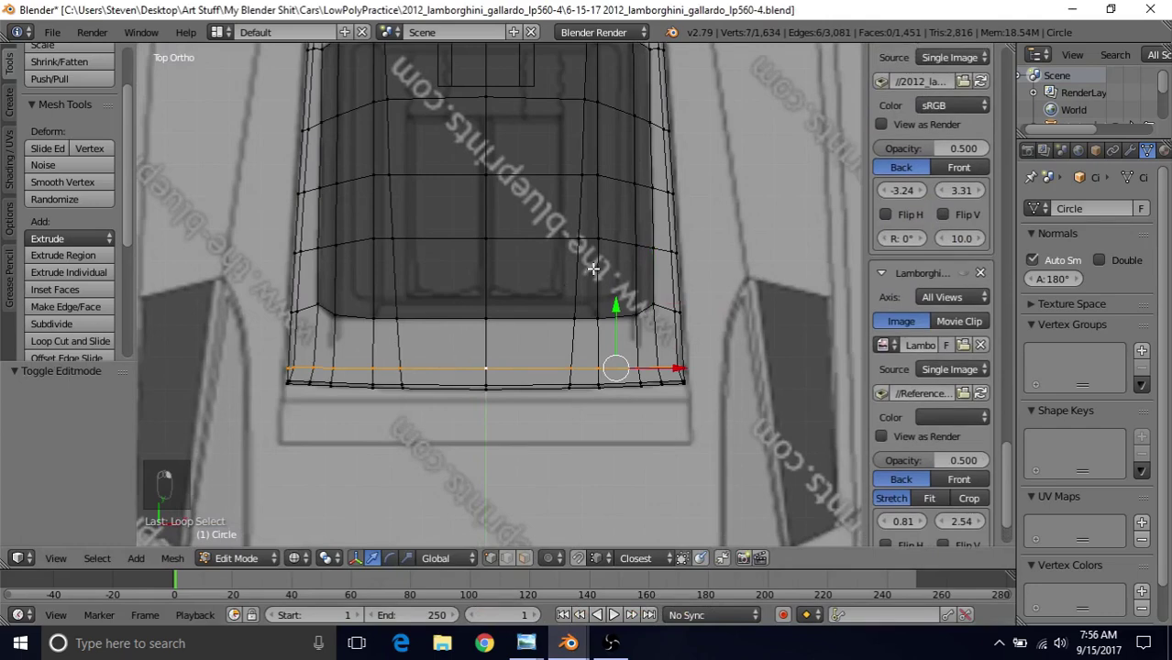
{"action": "key", "text": "q"}
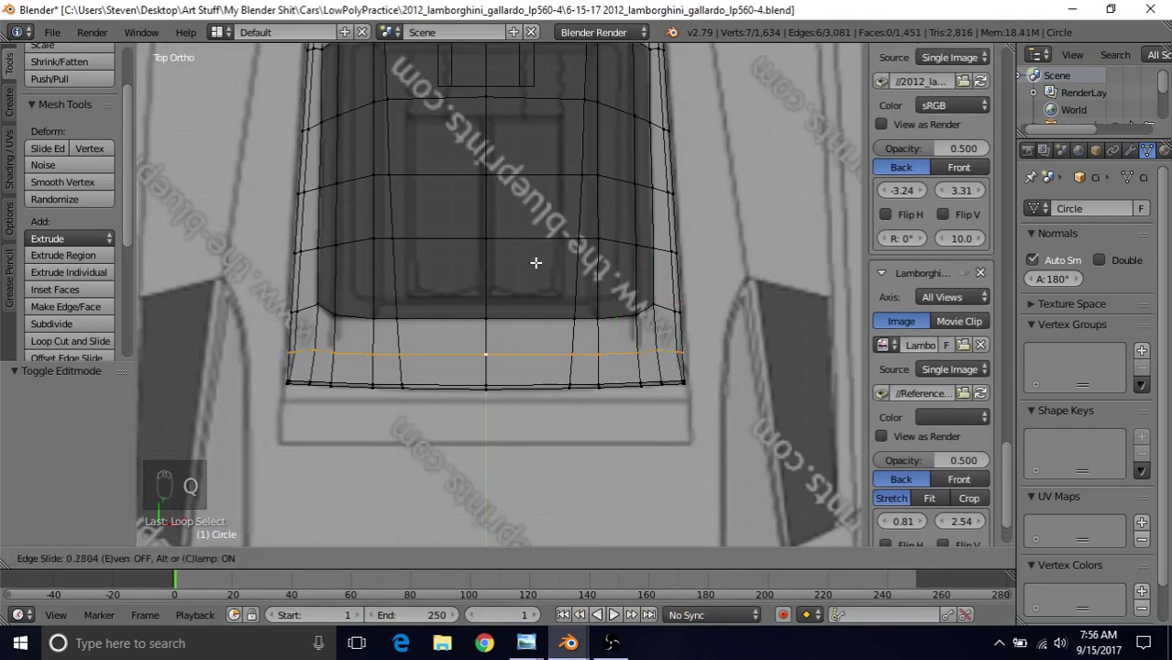
{"action": "left_click", "coordinate": [535, 265]}
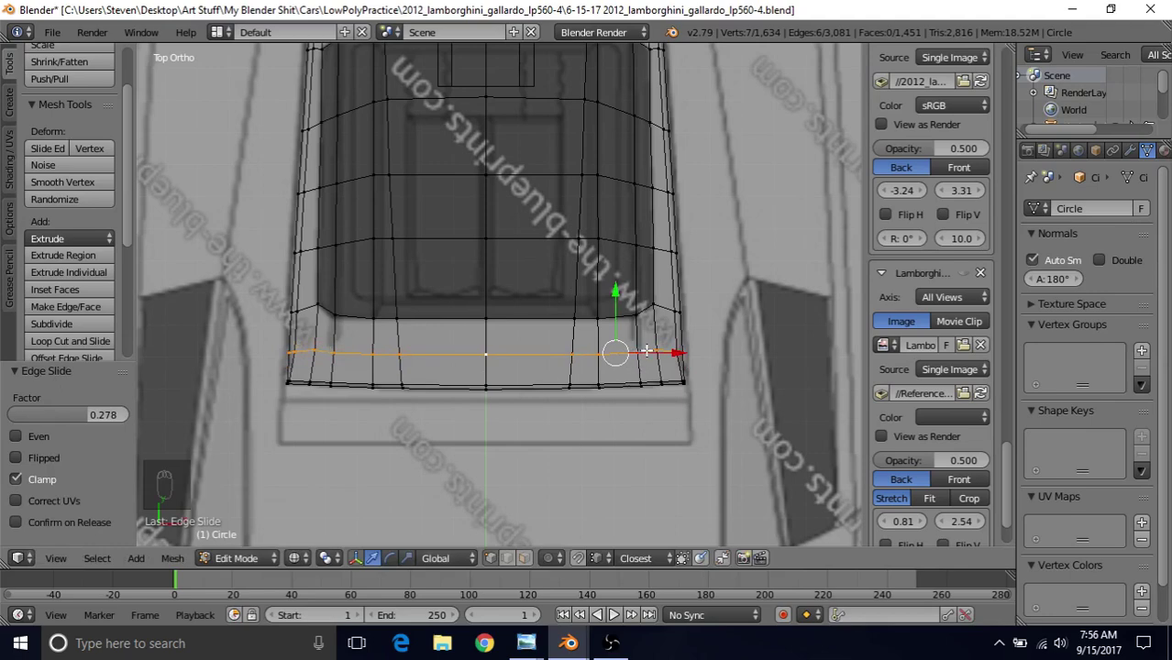
{"action": "middle_click_drag", "start_coordinate": [642, 317], "coordinate": [615, 318], "text": "shift"}
{"action": "key", "text": "q"}
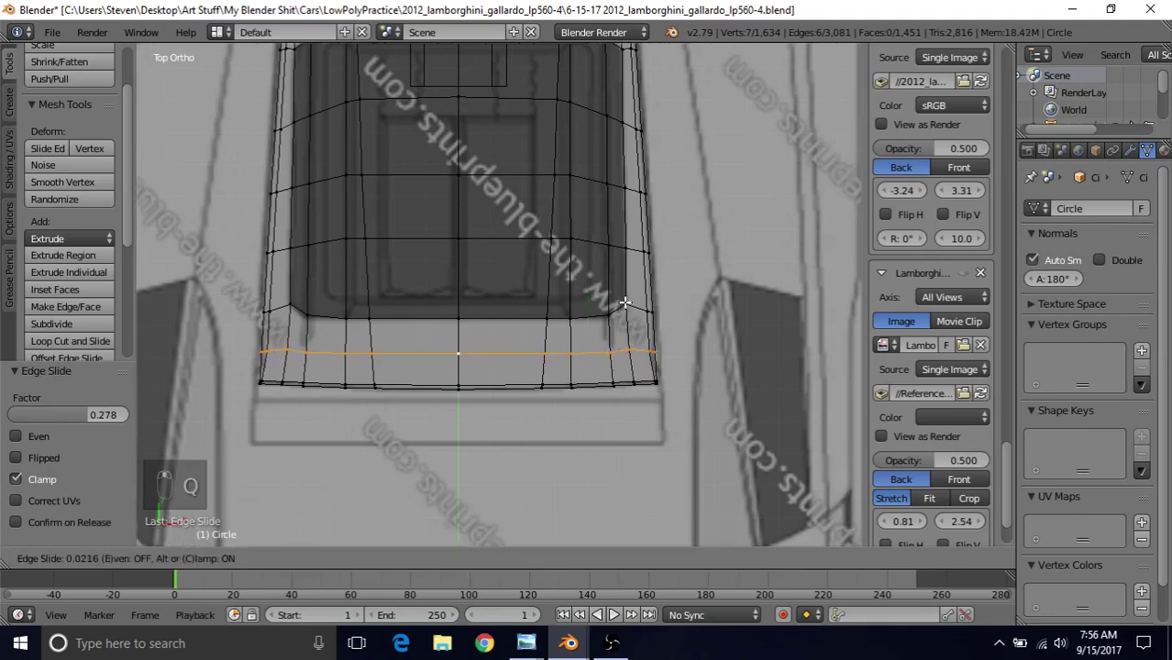
{"action": "left_click", "coordinate": [624, 301]}
Examine the shaded engine cover around the moved cross loop from several angles, with and without the mesh edges
{"action": "key", "text": "z"}
{"action": "mouse_move", "coordinate": [589, 349]}
{"action": "middle_mouse_down"}
{"action": "mouse_move", "coordinate": [599, 236]}
{"action": "mouse_move", "coordinate": [719, 181]}
{"action": "middle_mouse_up"}
{"action": "scroll", "coordinate": [646, 267], "scroll_direction": "up", "scroll_amount": 2}
{"action": "middle_click_drag", "start_coordinate": [646, 267], "coordinate": [629, 231]}
{"action": "key", "text": "Tab"}
{"action": "middle_click_drag", "start_coordinate": [604, 275], "coordinate": [534, 332]}
{"action": "key", "text": "Tab"}
{"action": "middle_click_drag", "start_coordinate": [544, 221], "coordinate": [532, 315]}
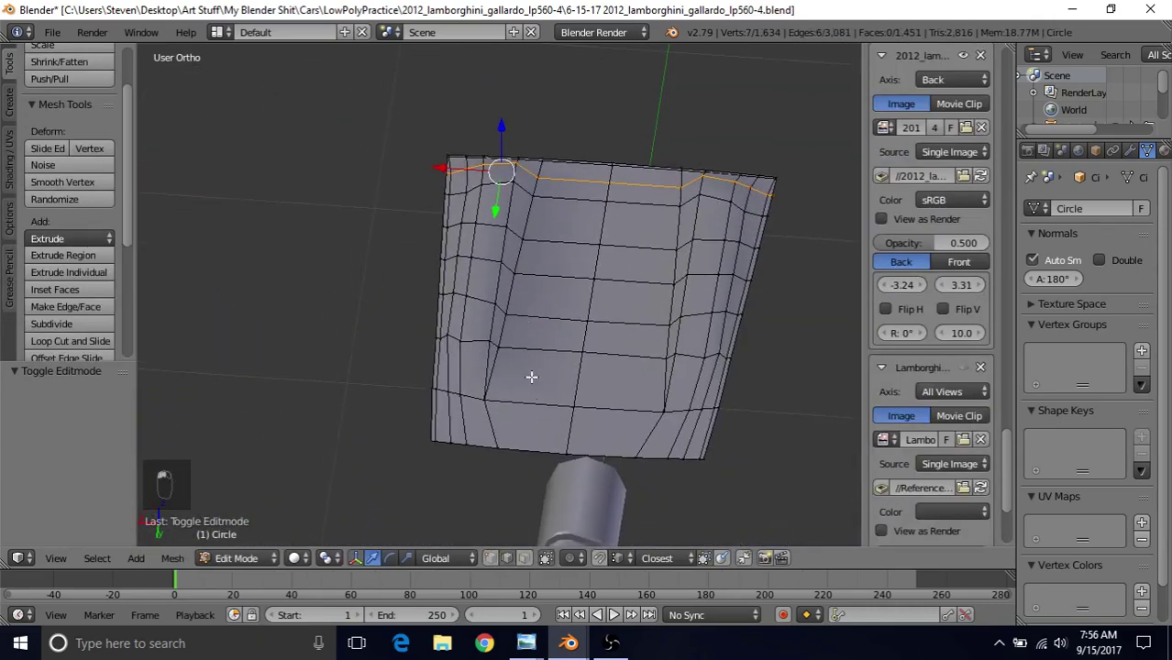
Select the cross edges along the vents' top strips through to the rear edge, check the V2 file, and subdivide them with one cut
{"action": "middle_click_drag", "start_coordinate": [531, 377], "coordinate": [519, 150]}
{"action": "right_click", "coordinate": [505, 155]}
{"action": "right_click", "coordinate": [491, 220], "text": "shift"}
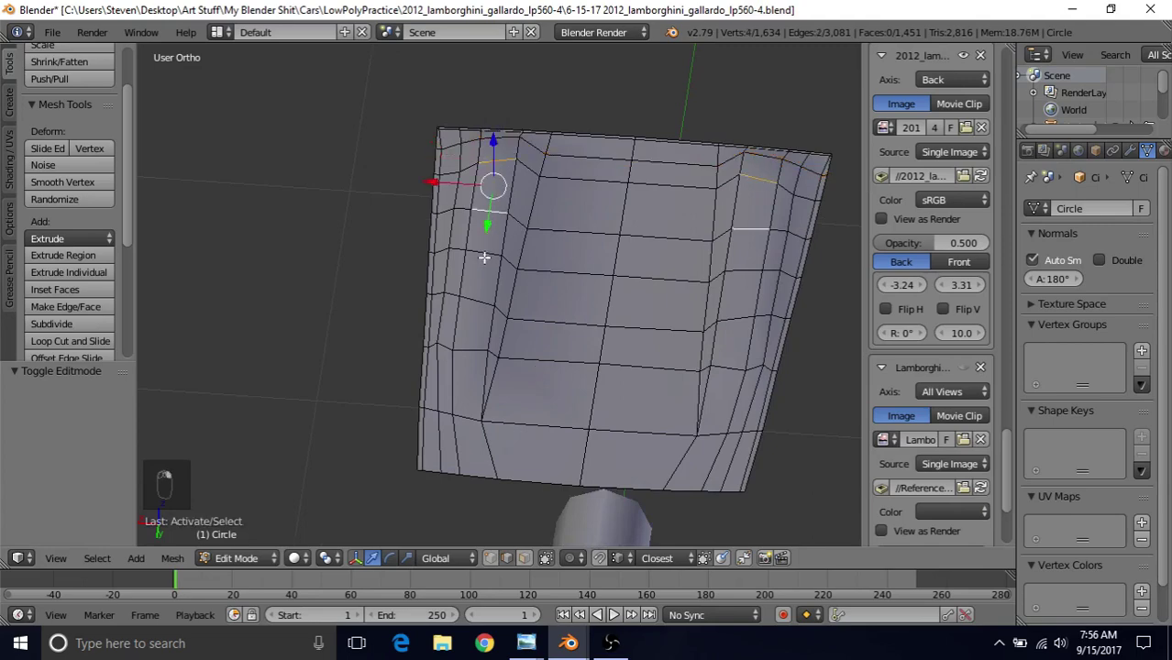
{"action": "right_click", "coordinate": [484, 258], "text": "shift"}
{"action": "right_click", "coordinate": [478, 307], "text": "shift"}
{"action": "right_click", "coordinate": [473, 345], "text": "shift"}
{"action": "middle_click_drag", "start_coordinate": [513, 157], "coordinate": [518, 223], "text": "shift"}
{"action": "right_click", "coordinate": [521, 186], "text": "shift"}
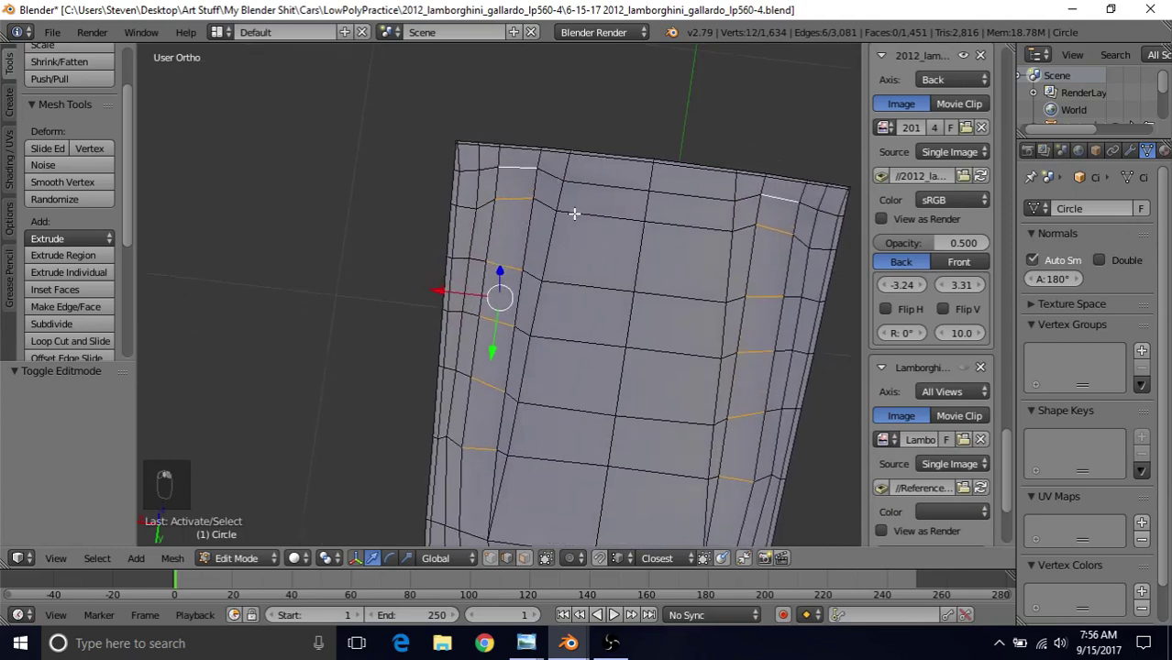
{"action": "left_click", "coordinate": [572, 645]}
{"action": "left_click", "coordinate": [453, 580]}
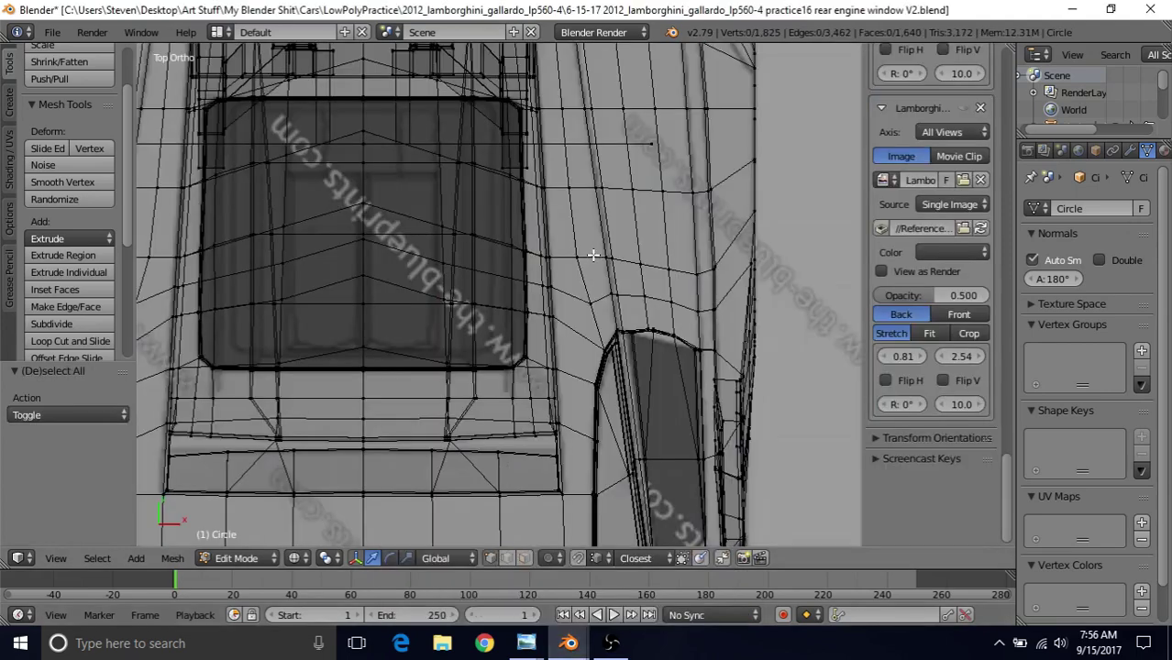
{"action": "key", "text": "z"}
{"action": "mouse_move", "coordinate": [567, 287]}
{"action": "middle_mouse_down"}
{"action": "mouse_move", "coordinate": [570, 277]}
{"action": "mouse_move", "coordinate": [572, 288]}
{"action": "middle_mouse_up"}
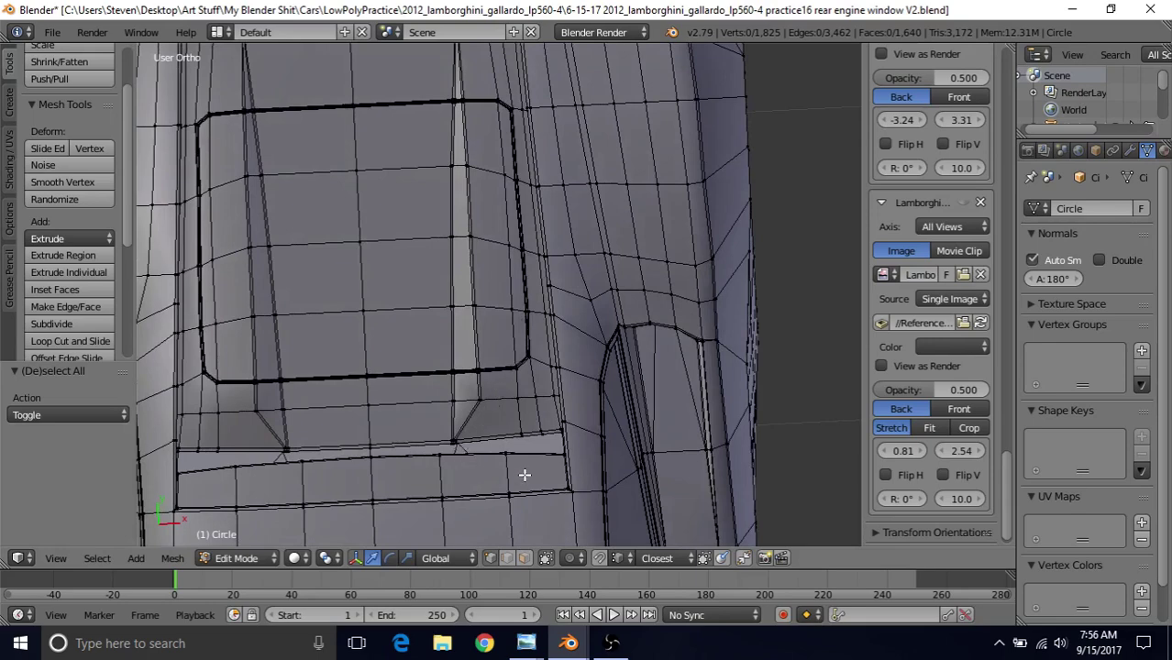
{"action": "left_click", "coordinate": [566, 645]}
{"action": "left_click", "coordinate": [597, 578]}
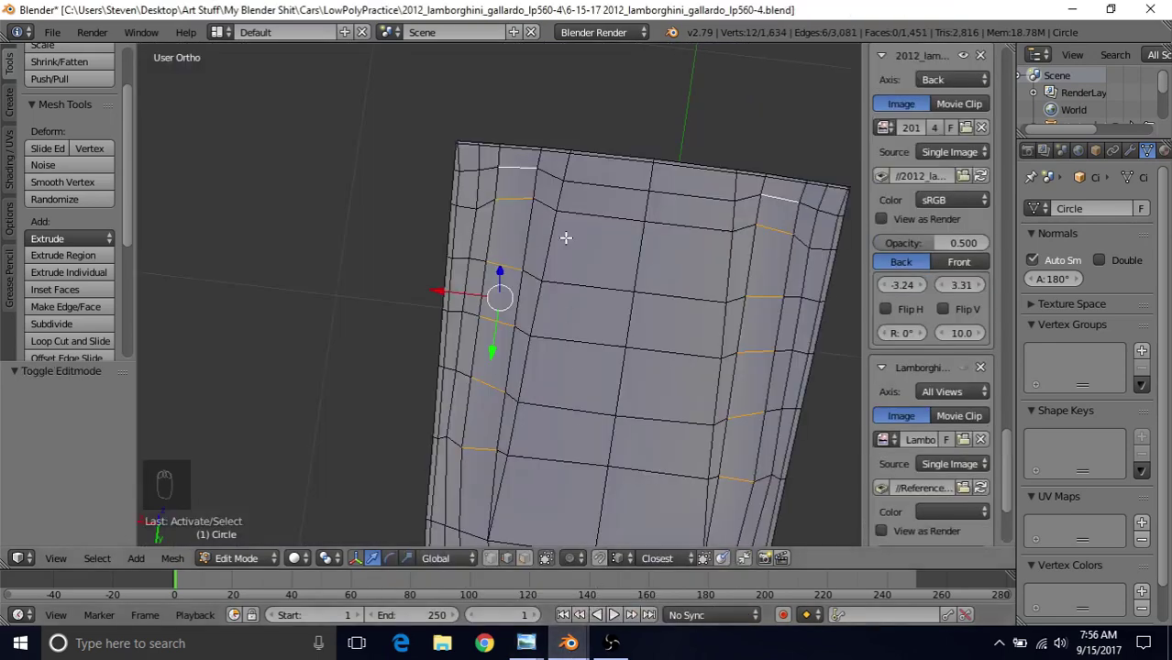
{"action": "middle_click_drag", "start_coordinate": [565, 238], "coordinate": [515, 188]}
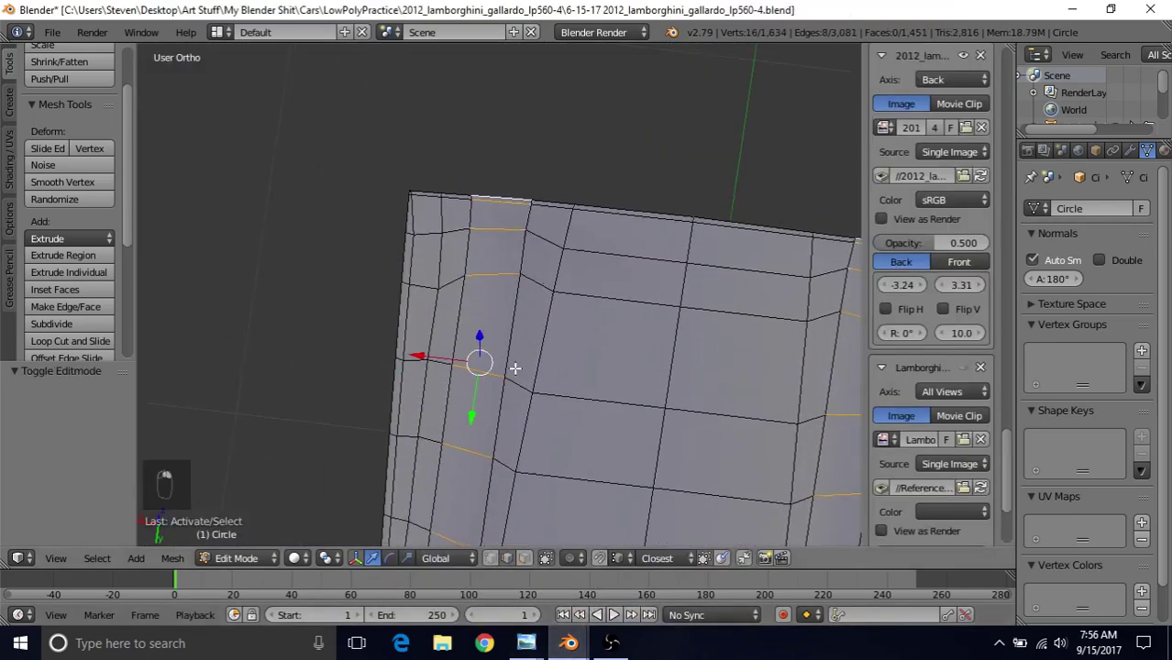
{"action": "middle_click_drag", "start_coordinate": [516, 367], "coordinate": [515, 120]}
{"action": "middle_click_drag", "start_coordinate": [474, 421], "coordinate": [544, 302]}
{"action": "left_click", "coordinate": [82, 323]}
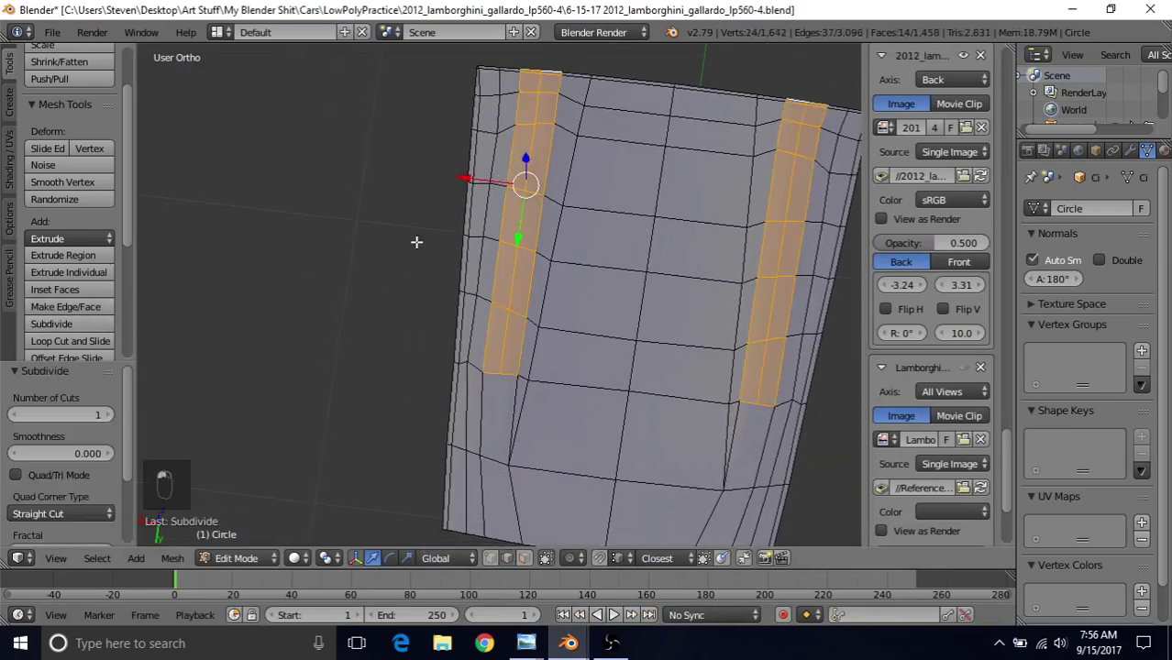
Edge-slide the new lengthwise line on the vents' top strips toward the inner edge by a factor of -0.855
{"action": "right_click", "coordinate": [520, 207], "text": "alt"}
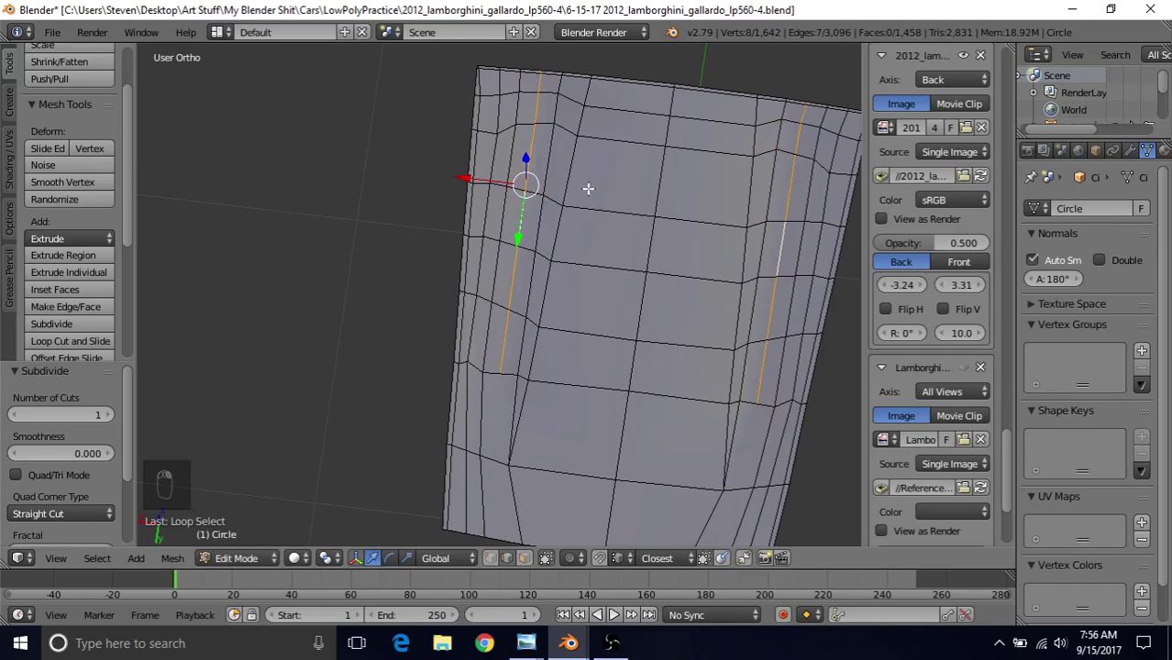
{"action": "key", "text": "g"}
{"action": "key", "text": "g"}
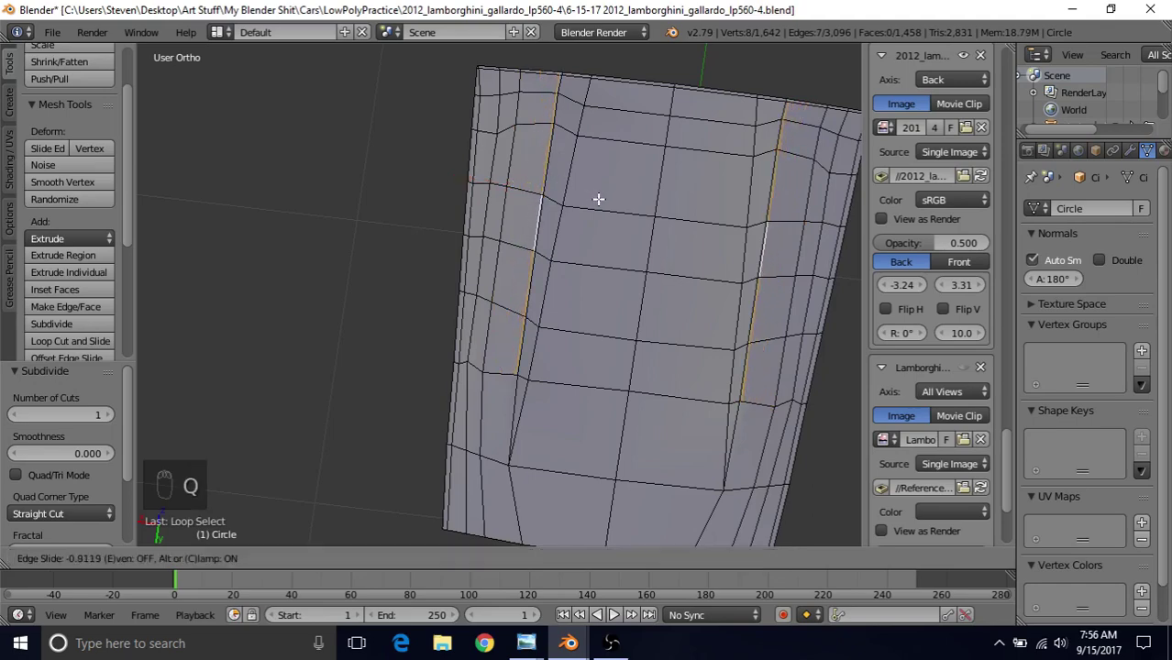
{"action": "left_click", "coordinate": [597, 198]}
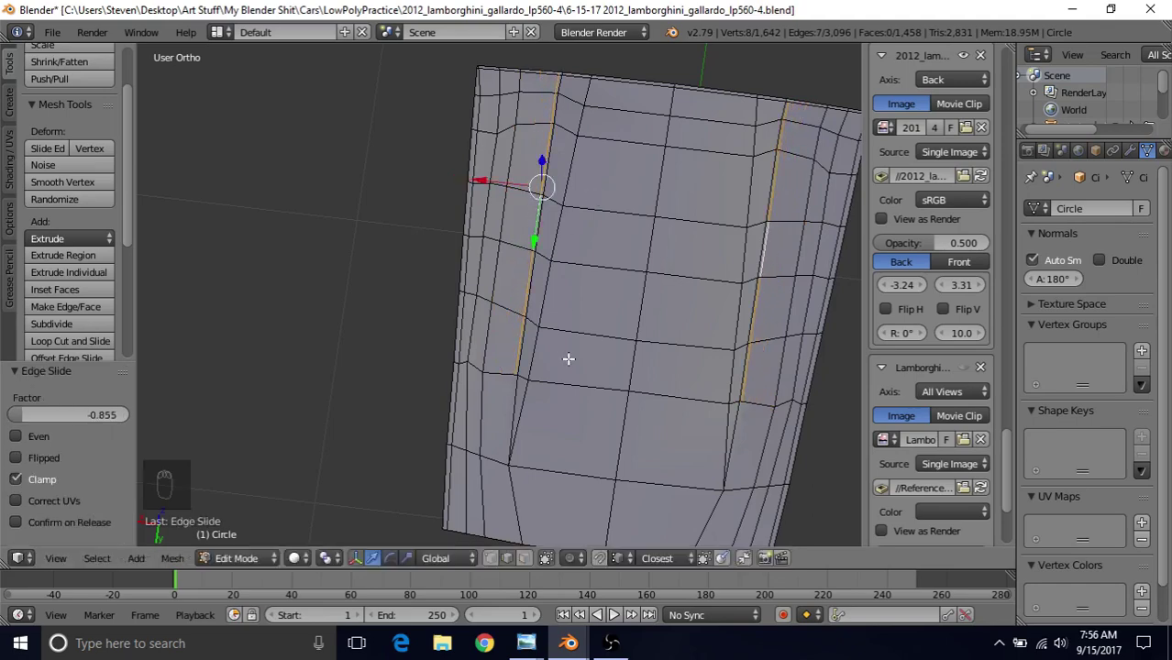
{"action": "scroll", "coordinate": [568, 359], "scroll_direction": "up", "scroll_amount": 3}
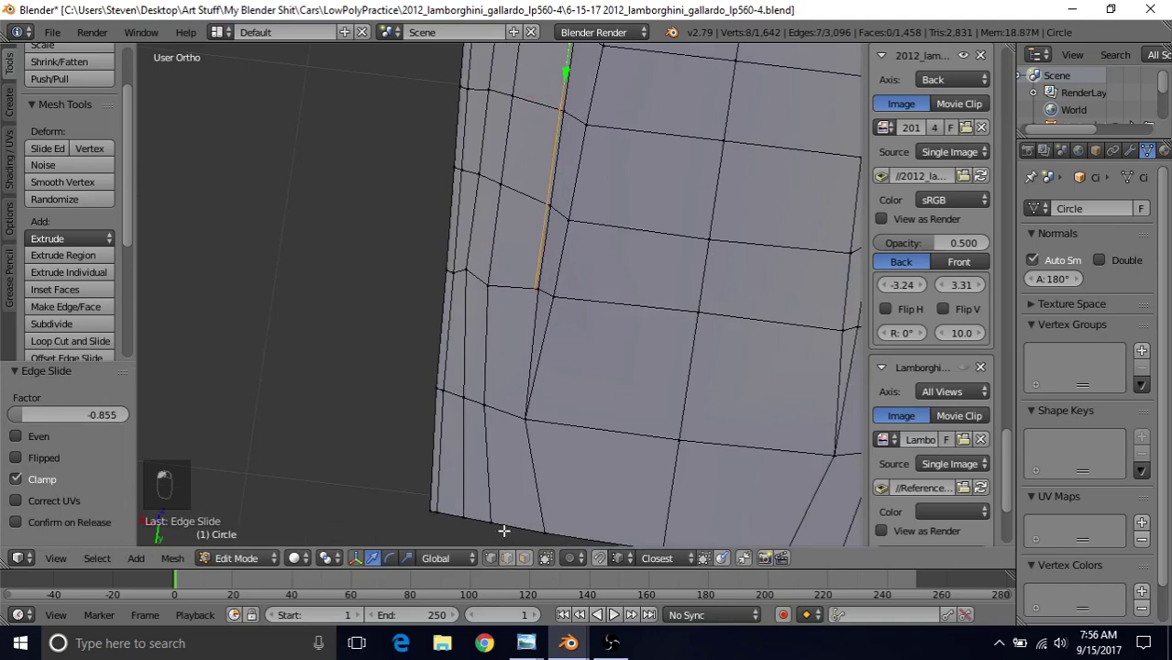
{"action": "scroll", "coordinate": [552, 314], "scroll_direction": "up", "scroll_amount": 3}
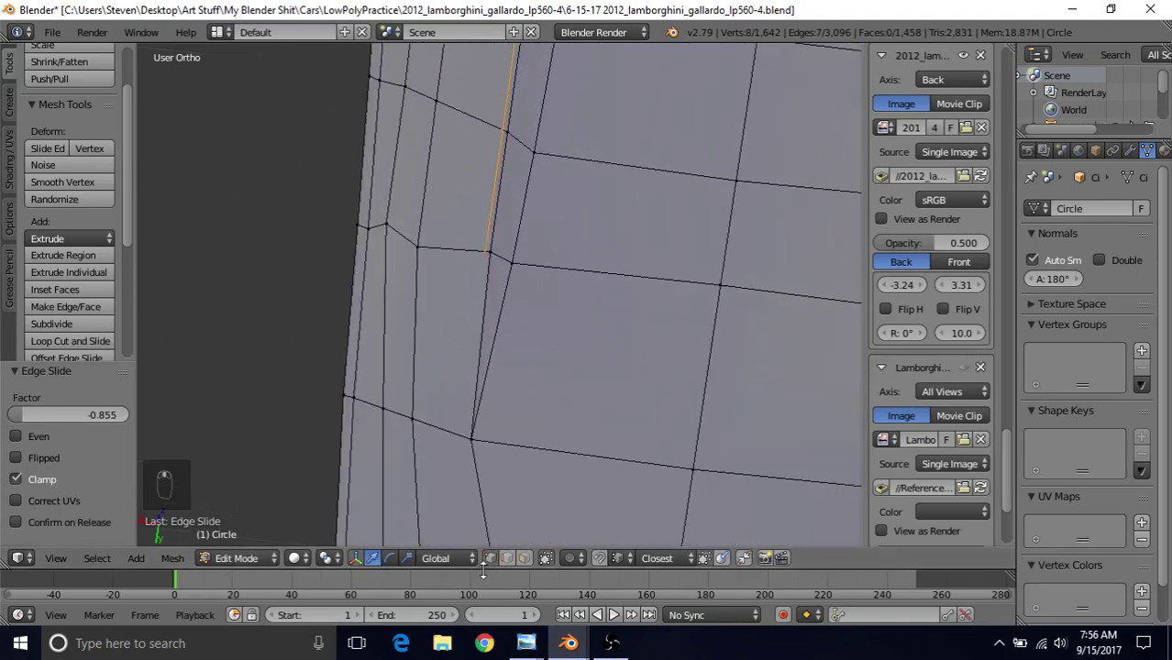
Connect the rear end vertex of the vents' new top-strip line to the corner vertex behind it with Vertex Connect Path
{"action": "right_click", "coordinate": [484, 249]}
{"action": "right_click", "coordinate": [460, 427], "text": "shift"}
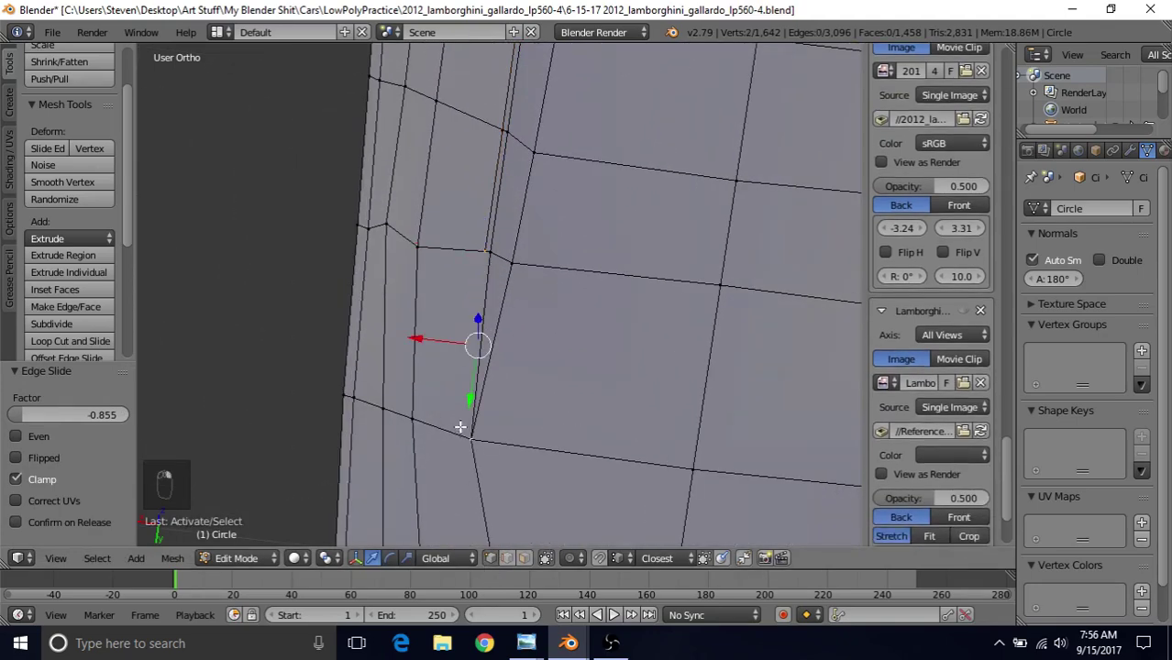
{"action": "key", "text": "j"}
Examine the shaded engine cover and rear end from behind, then the mesh around the vents' rear corners
{"action": "key", "text": "z"}
{"action": "key", "text": "z"}
{"action": "key", "text": "z"}
{"action": "scroll", "coordinate": [524, 248], "scroll_direction": "down", "scroll_amount": 8}
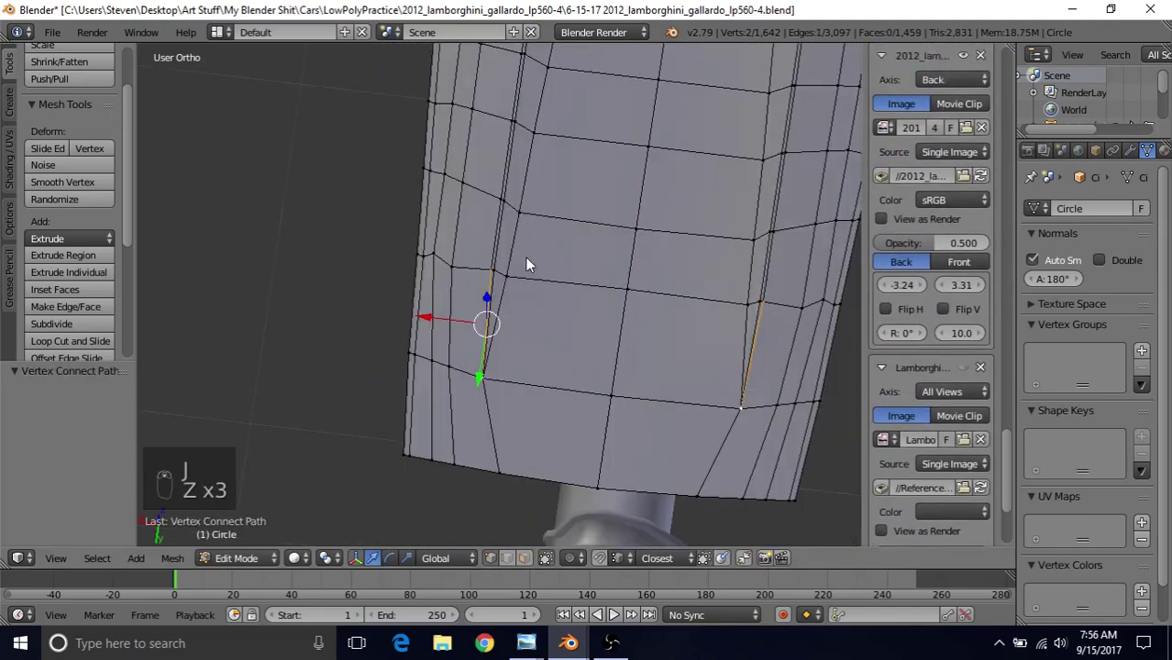
{"action": "key", "text": "Tab"}
{"action": "middle_click_drag", "start_coordinate": [547, 112], "coordinate": [521, 204]}
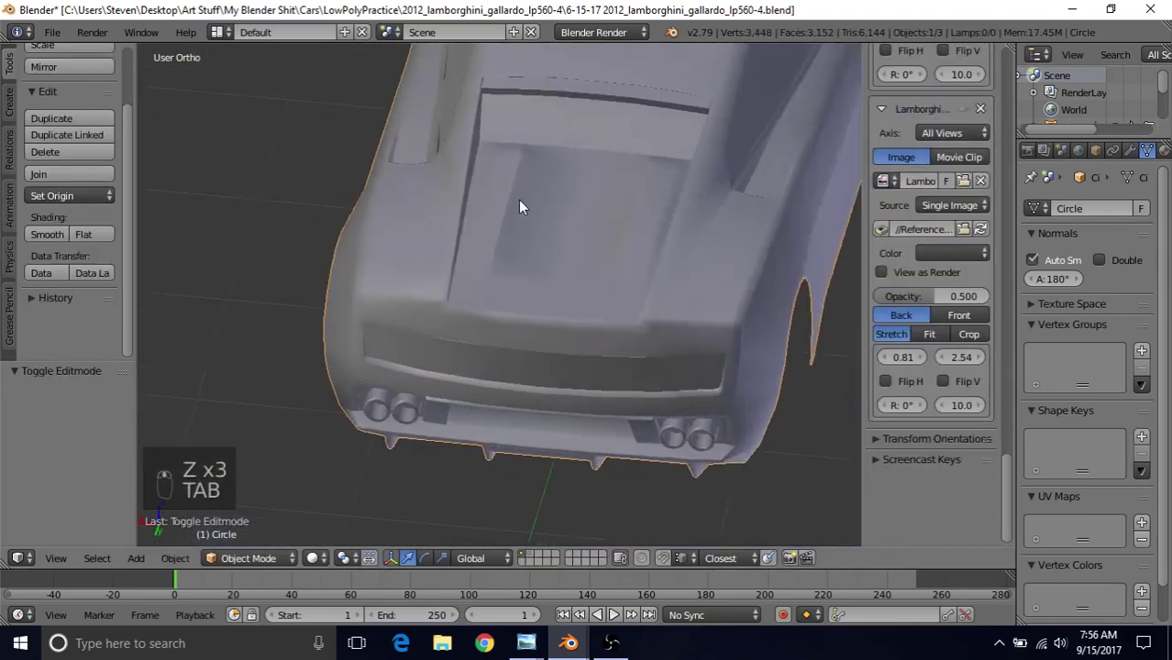
{"action": "scroll", "coordinate": [518, 203], "scroll_direction": "up", "scroll_amount": 3}
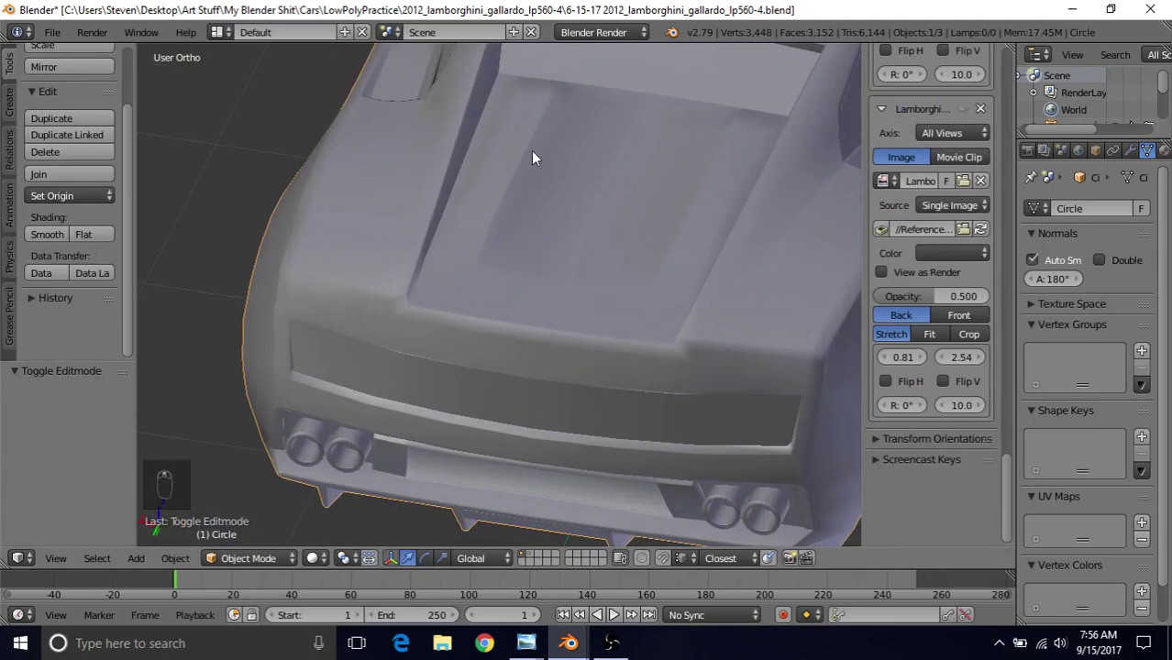
{"action": "scroll", "coordinate": [529, 225], "scroll_direction": "up", "scroll_amount": 2}
{"action": "key", "text": "Tab"}
{"action": "middle_click_drag", "start_coordinate": [528, 221], "coordinate": [537, 261]}
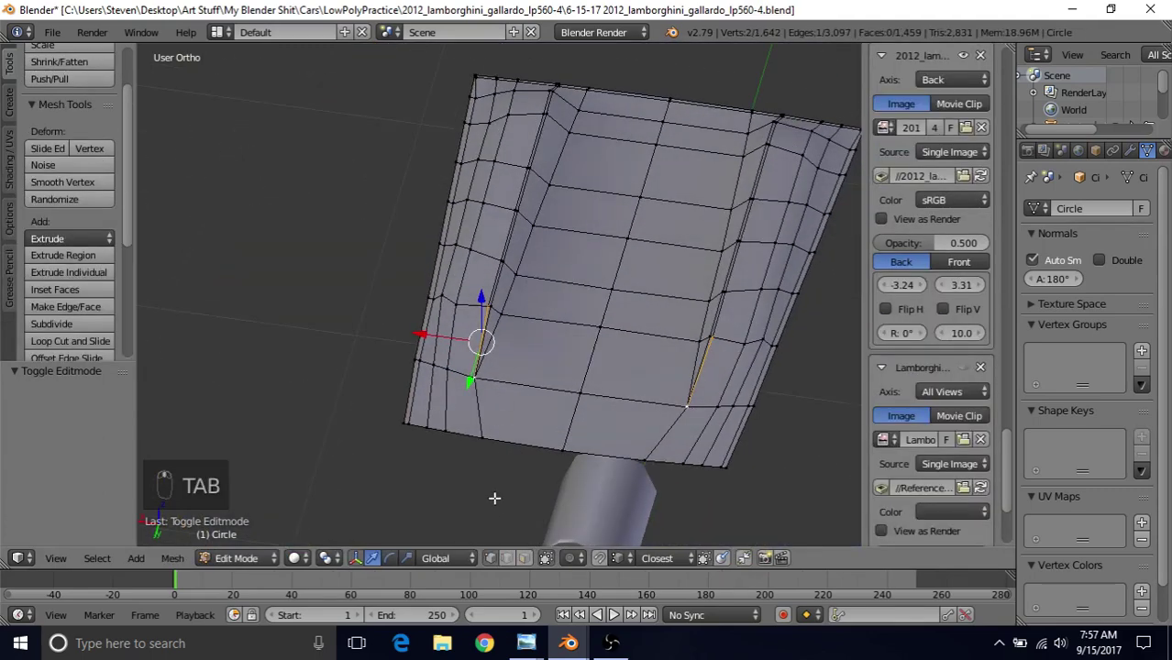
{"action": "middle_click_drag", "start_coordinate": [535, 377], "coordinate": [567, 396]}
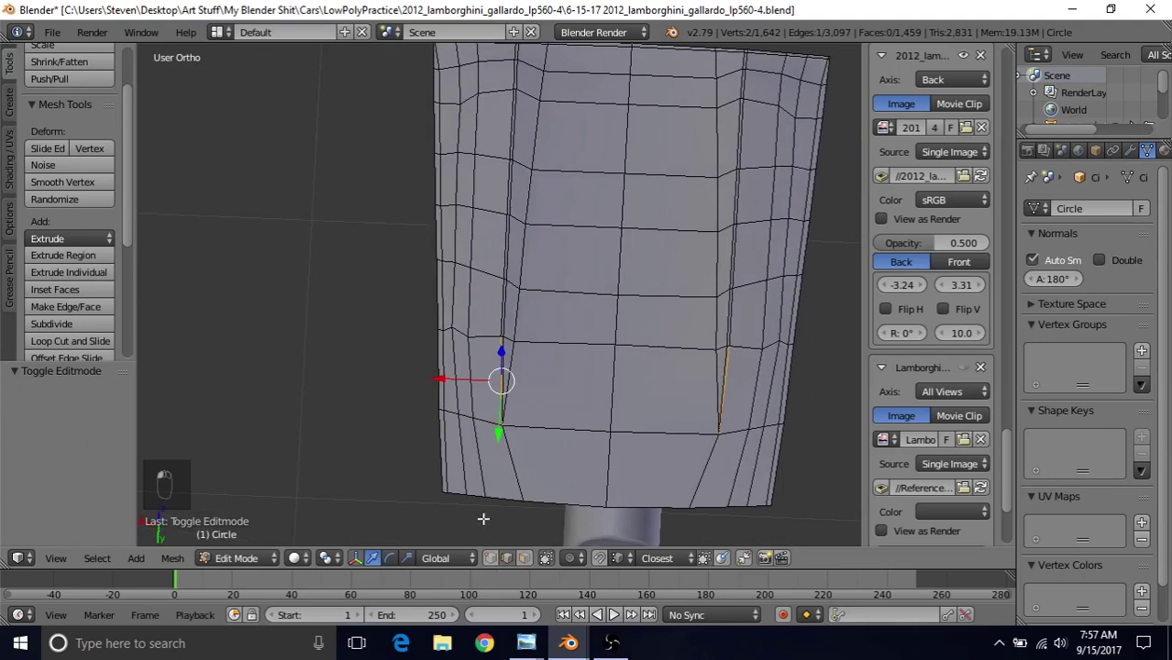
Nudge the vertex at the vent's inner base by 0.003 along X and subdivide the centre panel's cross edges with one cut
{"action": "right_click", "coordinate": [507, 341]}
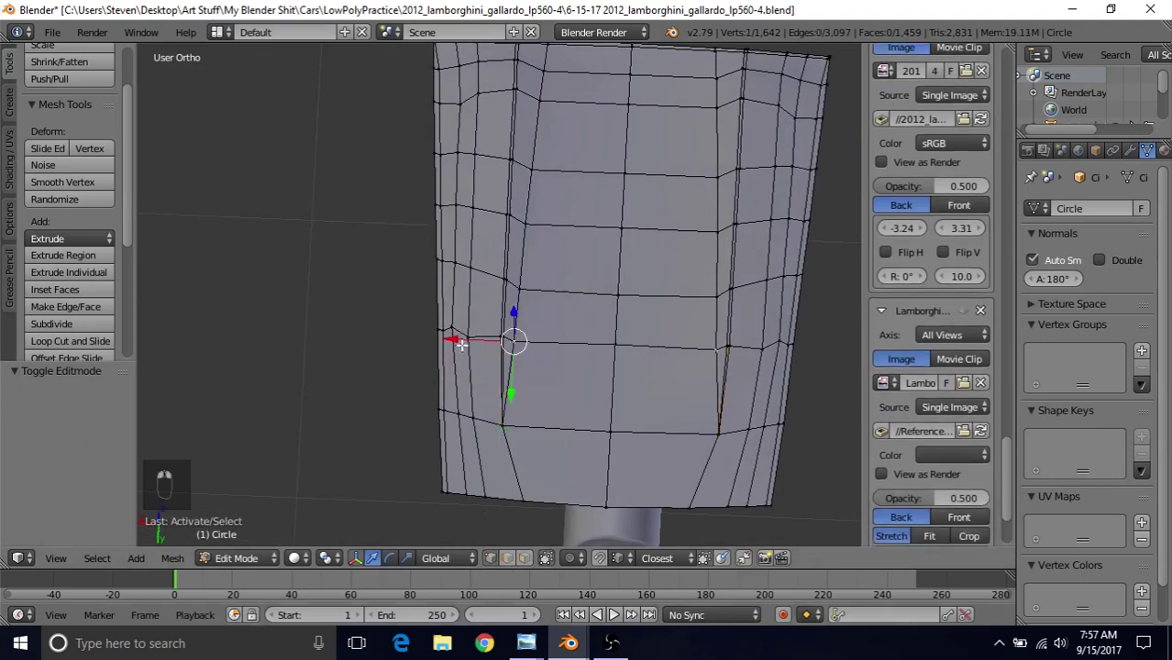
{"action": "left_click_drag", "start_coordinate": [459, 342], "coordinate": [458, 341]}
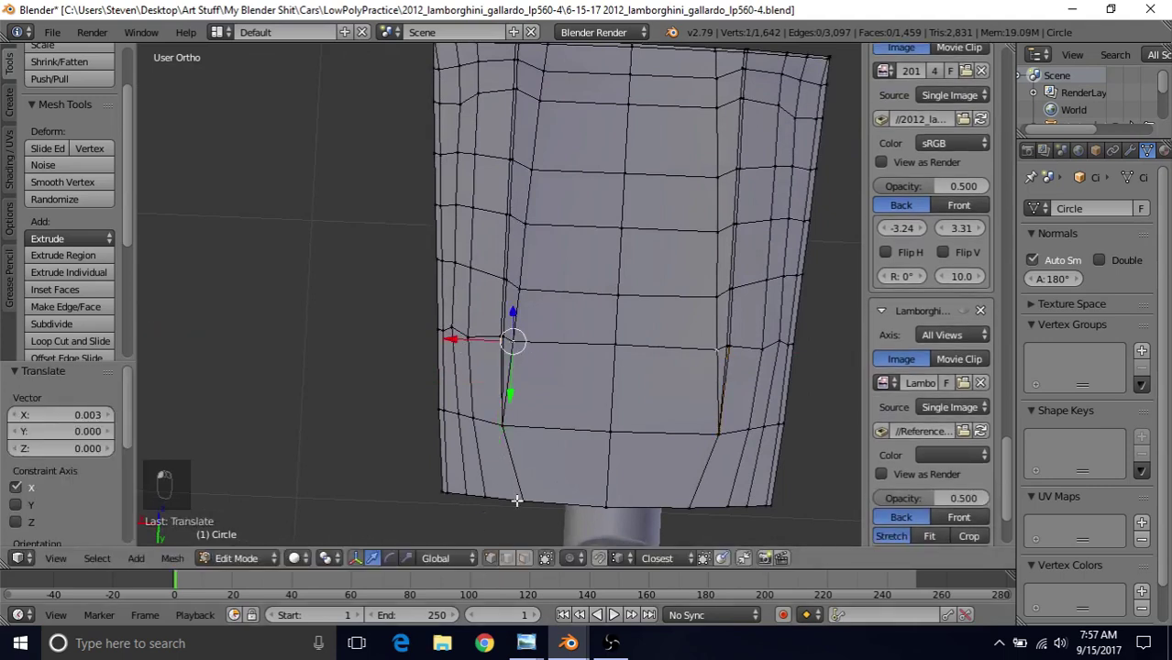
{"action": "right_click", "coordinate": [565, 341], "text": "shift"}
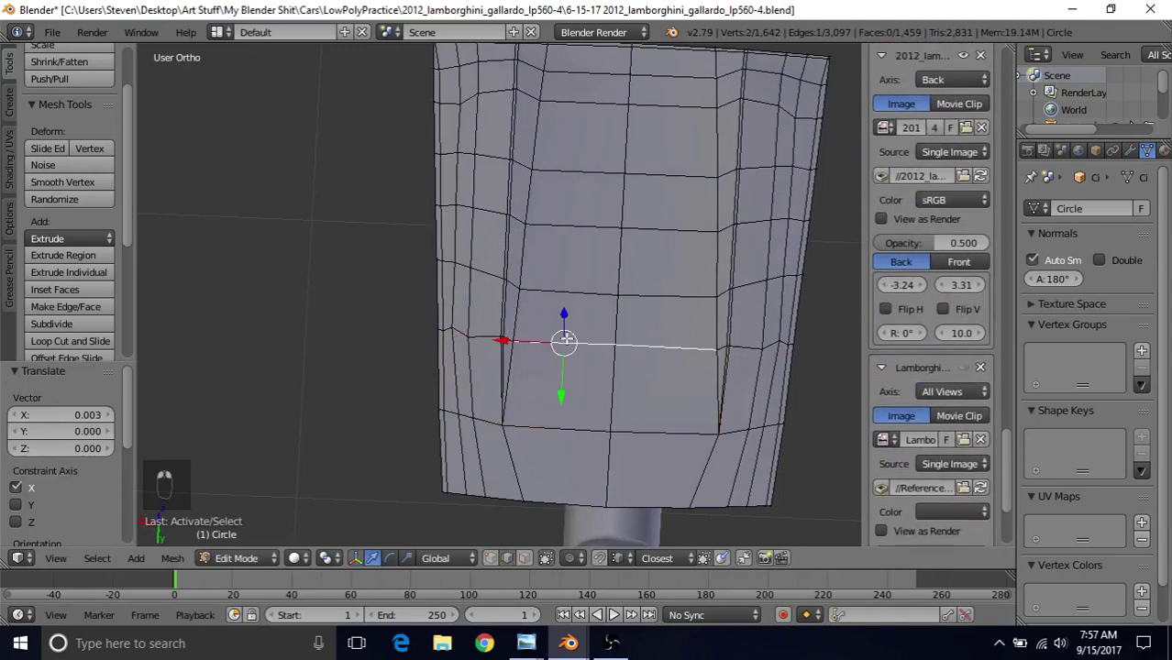
{"action": "right_click", "coordinate": [570, 290], "text": "shift"}
{"action": "right_click", "coordinate": [580, 230], "text": "shift"}
{"action": "right_click", "coordinate": [588, 171], "text": "shift"}
{"action": "right_click", "coordinate": [586, 102], "text": "shift"}
{"action": "right_click", "coordinate": [585, 78], "text": "shift"}
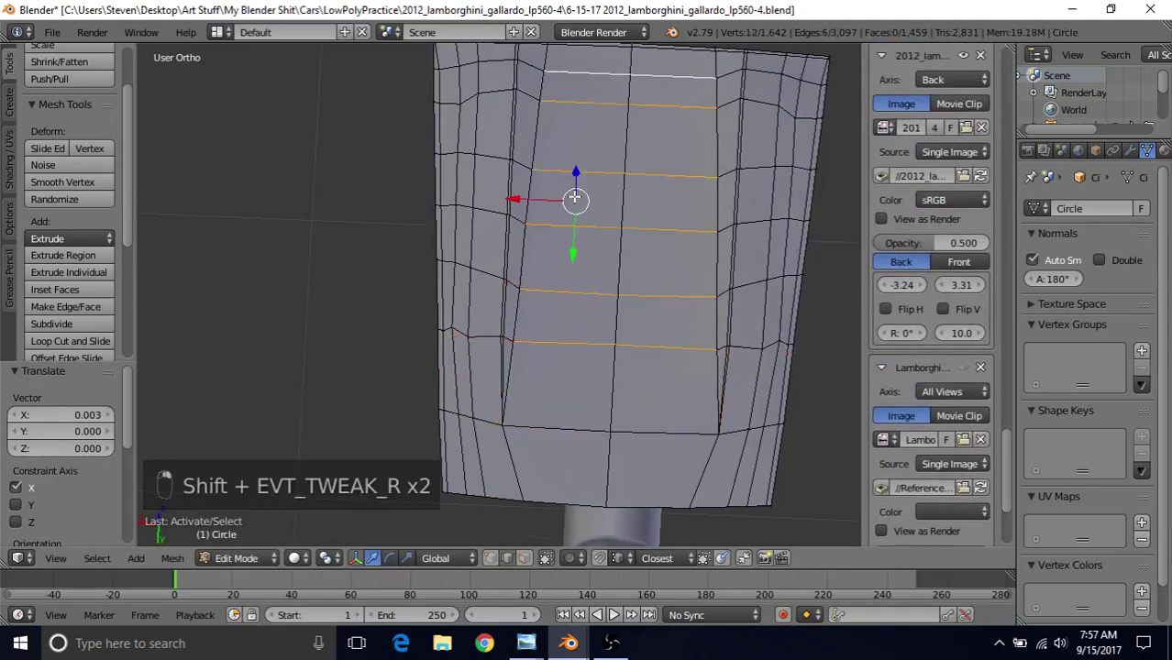
{"action": "scroll", "coordinate": [575, 199], "scroll_direction": "up", "scroll_amount": 3, "text": "shift"}
{"action": "right_click", "coordinate": [567, 167], "text": "shift"}
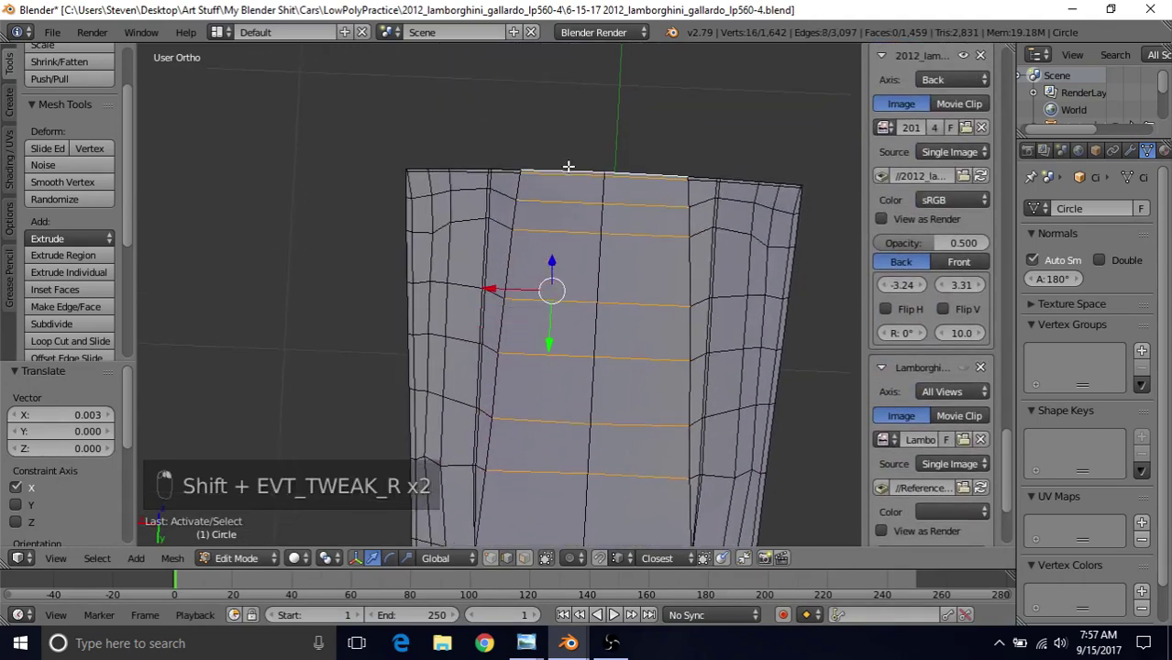
{"action": "left_click", "coordinate": [72, 324]}
Edge-slide the new lengthwise lines on the centre panel toward the vents' base edges by a factor of 0.947
{"action": "right_click", "coordinate": [549, 275], "text": "alt"}
{"action": "right_click", "coordinate": [645, 271], "text": "alt+shift"}
{"action": "key", "text": "q"}
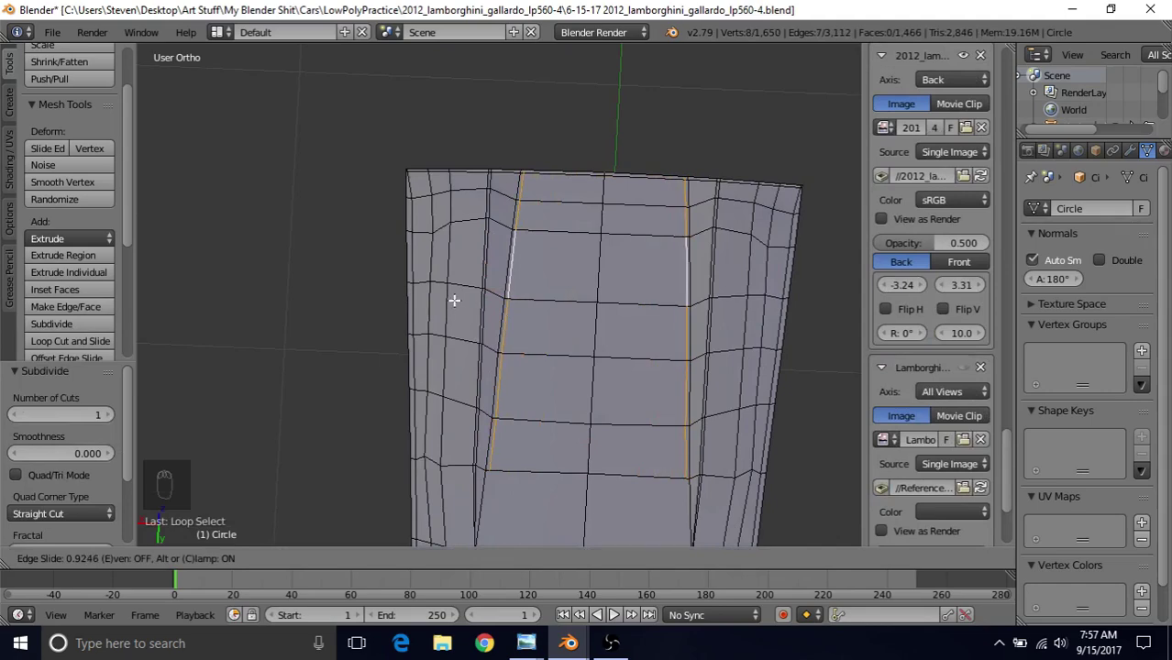
{"action": "left_click", "coordinate": [453, 296]}
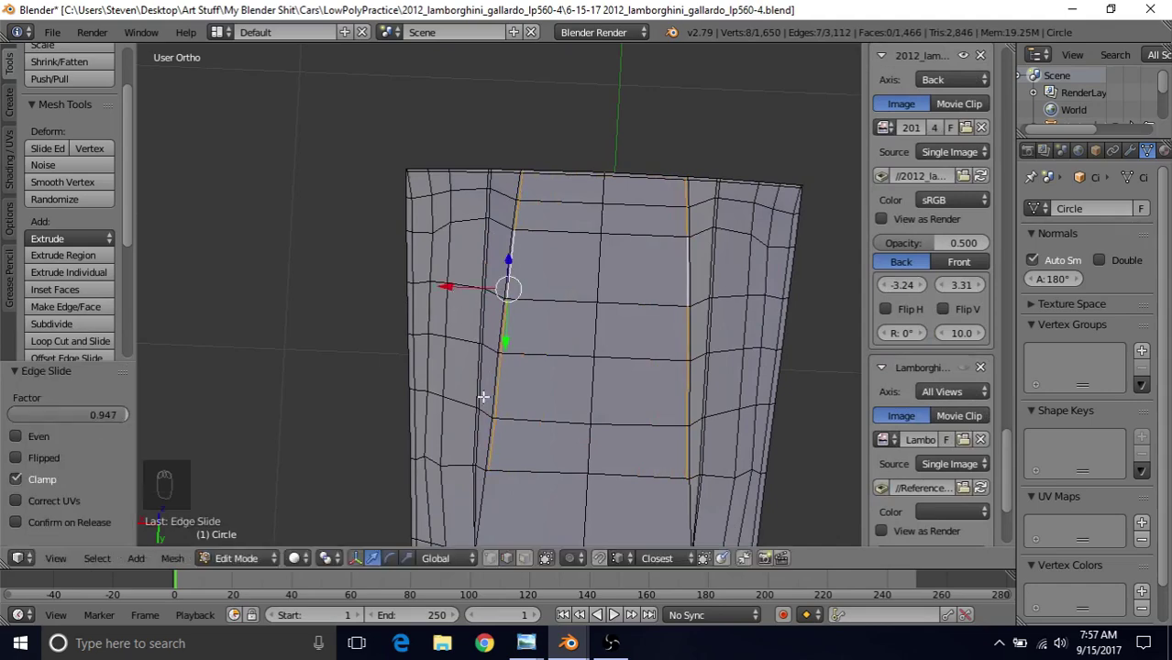
Connect the rear end vertex of the centre panel's new line to the vent's rear corner vertex
{"action": "middle_click_drag", "start_coordinate": [484, 451], "coordinate": [487, 277], "text": "shift"}
{"action": "scroll", "coordinate": [487, 277], "scroll_direction": "up", "scroll_amount": 2}
{"action": "right_click", "coordinate": [489, 298]}
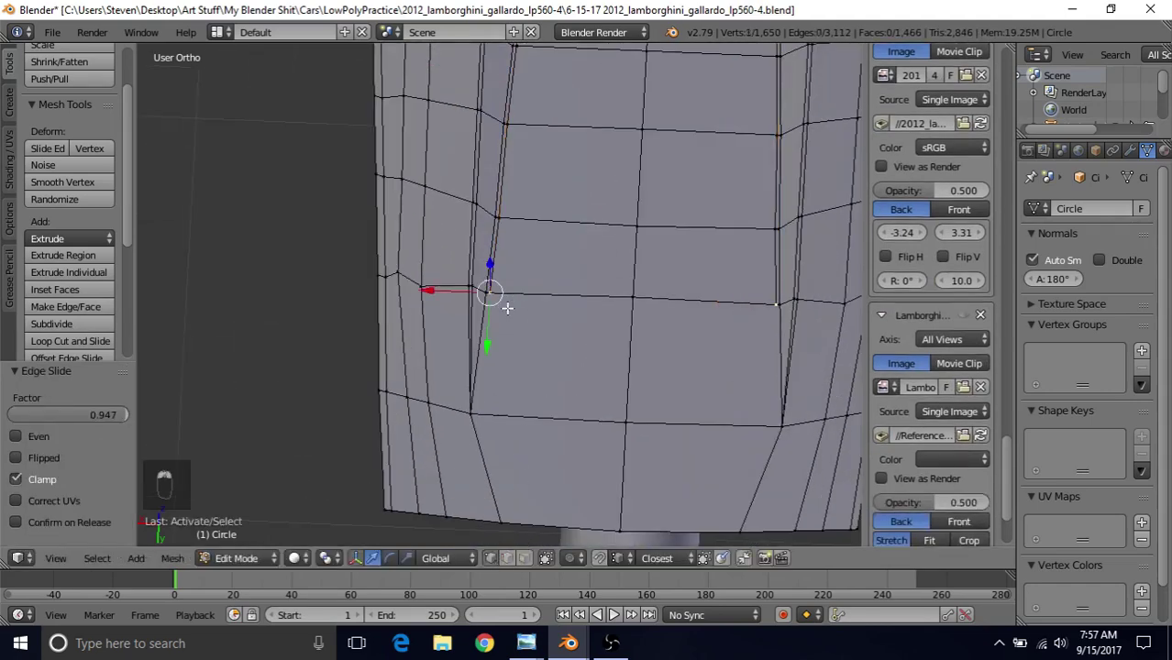
{"action": "right_click", "coordinate": [473, 424], "text": "shift"}
{"action": "key", "text": "j"}
Examine the shaded engine cover's vents in object mode from several angles and close up near the rear window
{"action": "scroll", "coordinate": [519, 404], "scroll_direction": "down", "scroll_amount": 2}
{"action": "middle_click_drag", "start_coordinate": [535, 190], "coordinate": [506, 389], "text": "shift"}
{"action": "key", "text": "Tab"}
{"action": "scroll", "coordinate": [506, 389], "scroll_direction": "down", "scroll_amount": 4}
{"action": "middle_click_drag", "start_coordinate": [520, 349], "coordinate": [561, 243]}
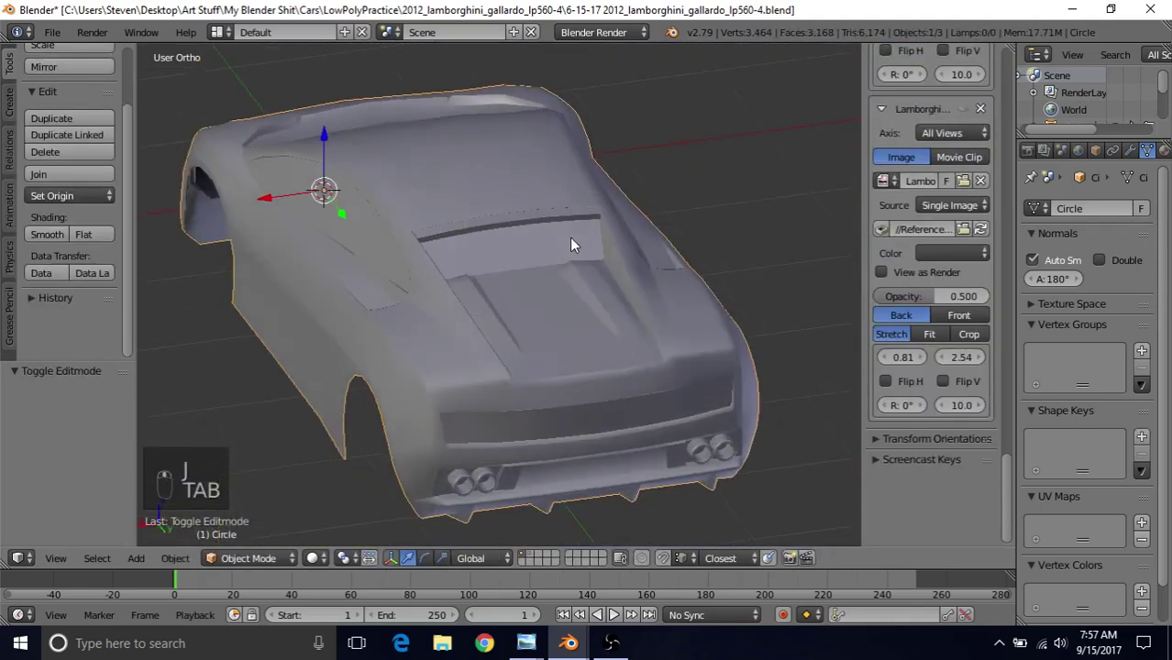
{"action": "scroll", "coordinate": [586, 275], "scroll_direction": "up", "scroll_amount": 2}
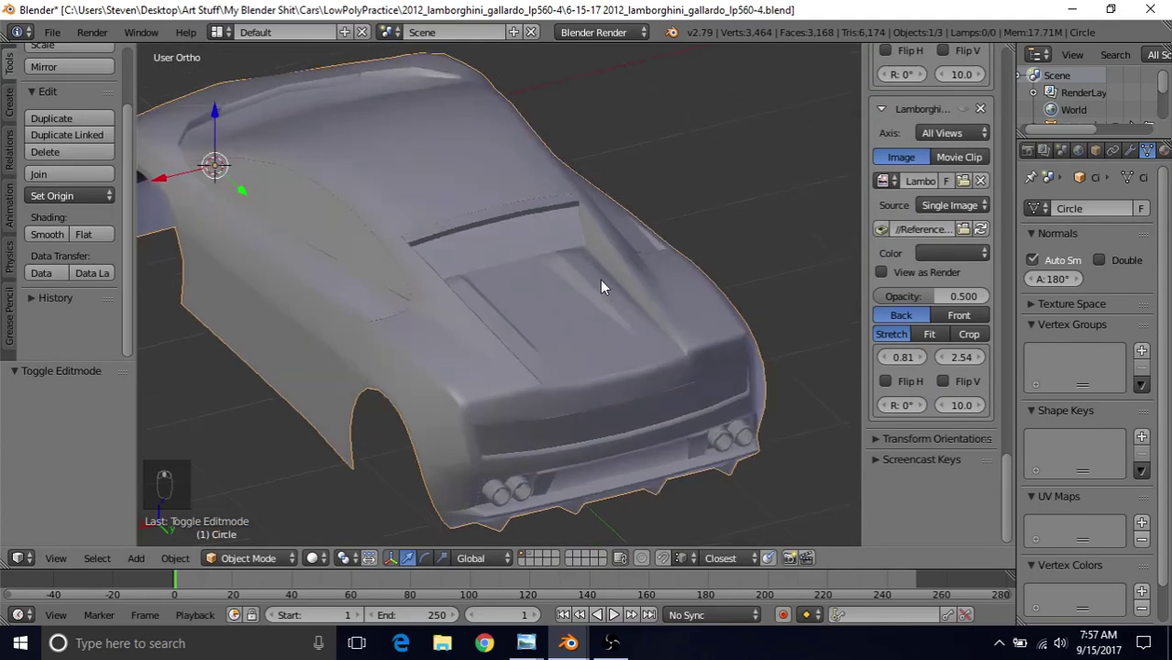
{"action": "scroll", "coordinate": [498, 308], "scroll_direction": "up", "scroll_amount": 6}
{"action": "key", "text": "Tab"}
{"action": "mouse_move", "coordinate": [504, 255]}
{"action": "middle_mouse_down"}
{"action": "mouse_move", "coordinate": [497, 281]}
{"action": "mouse_move", "coordinate": [437, 309]}
{"action": "middle_mouse_up"}
{"action": "key", "text": "Tab"}
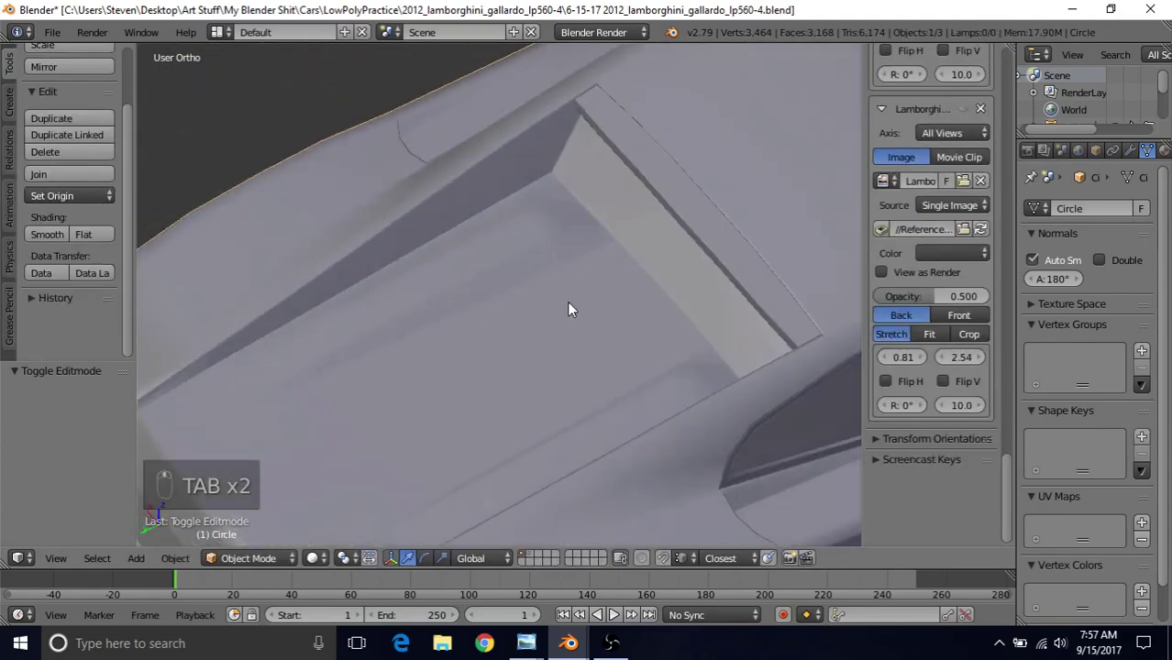
Study the vents' front ends in the back window, back1 and back mesh reference photos
{"action": "mouse_move", "coordinate": [525, 643]}
{"action": "left_click", "coordinate": [307, 573]}
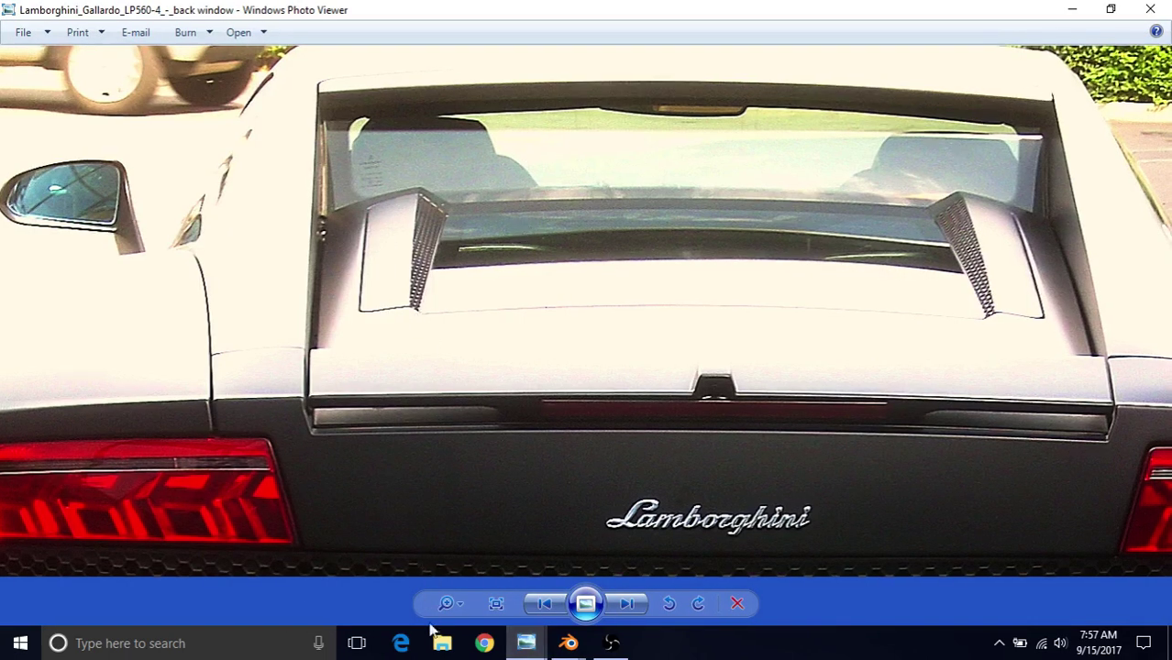
{"action": "mouse_move", "coordinate": [525, 643]}
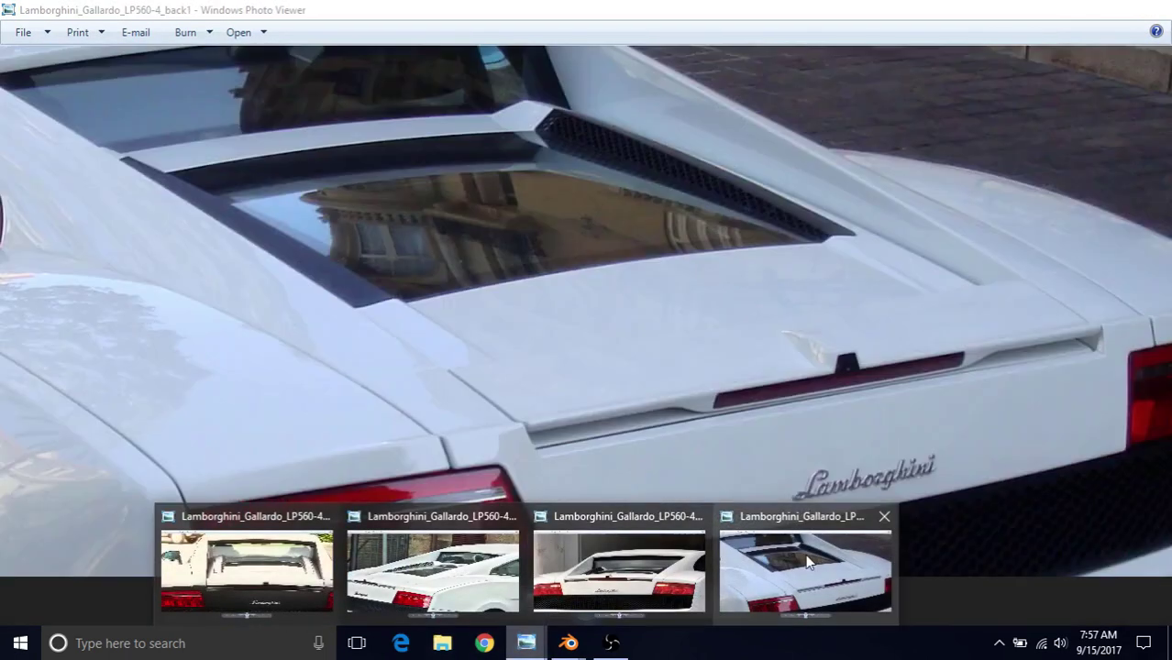
{"action": "left_click", "coordinate": [807, 562]}
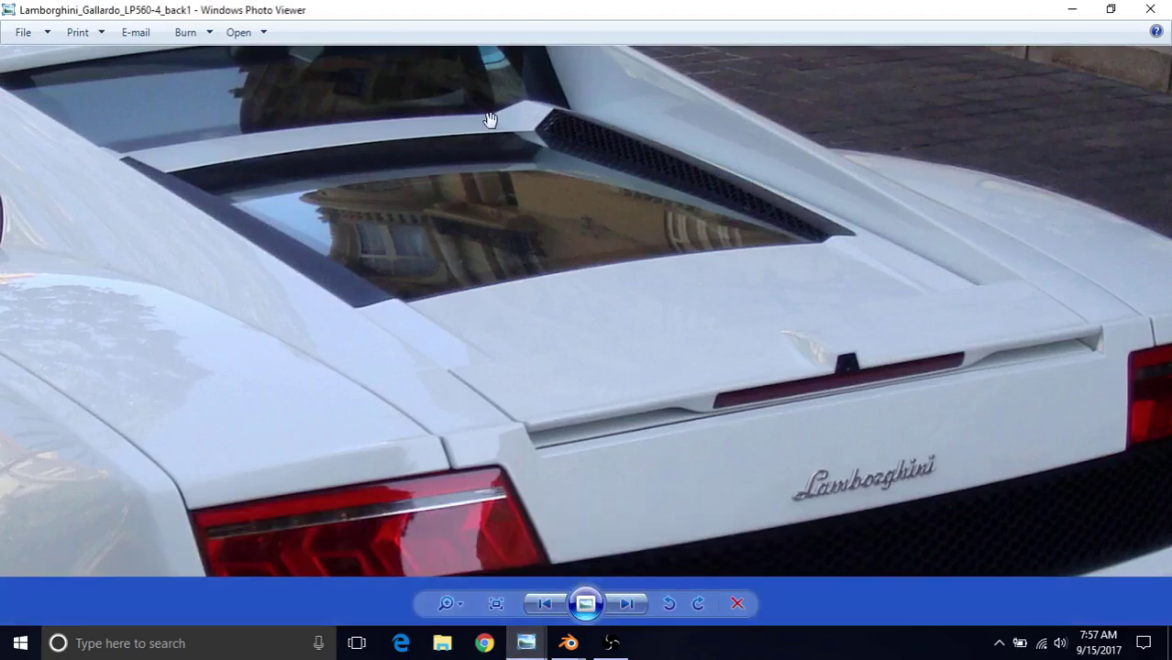
{"action": "mouse_move", "coordinate": [527, 641]}
{"action": "mouse_move", "coordinate": [605, 587]}
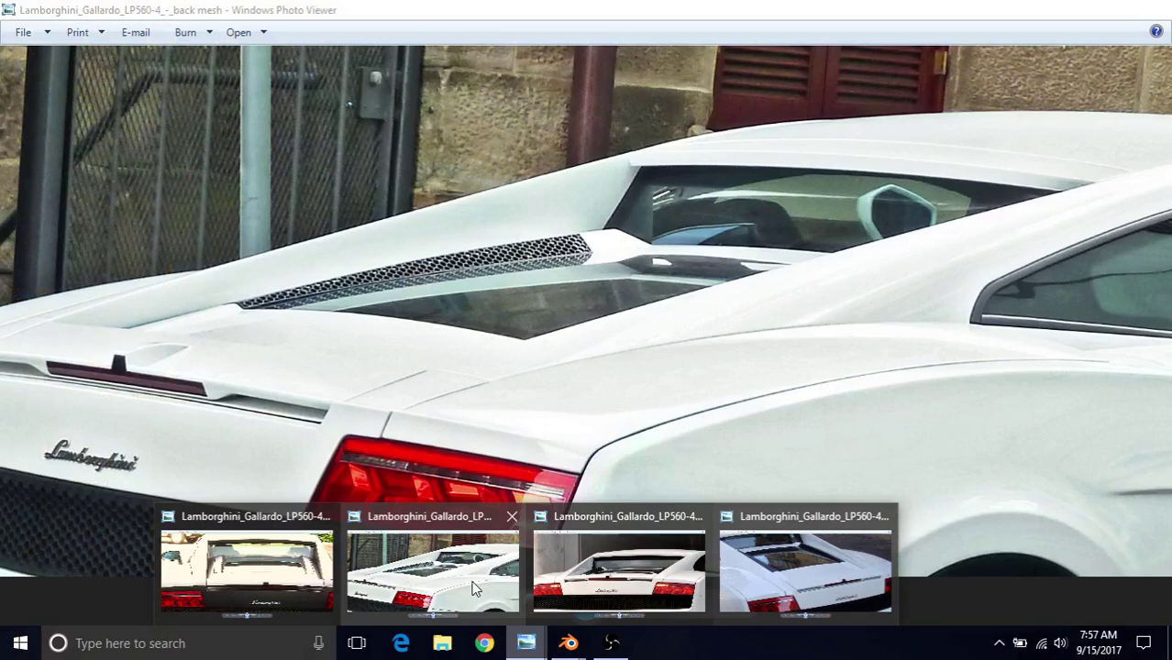
{"action": "left_click", "coordinate": [473, 585]}
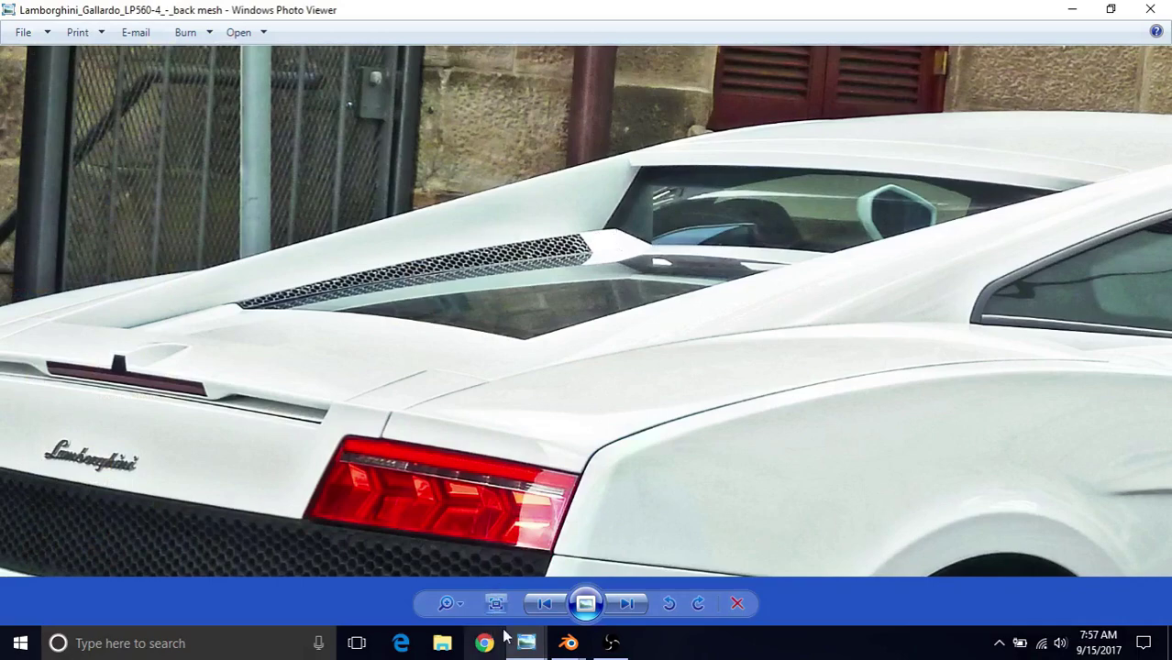
Return to the engine cover mesh in Blender and compare the vent's front corner with the rear engine window V2 file
{"action": "left_click", "coordinate": [653, 570]}
{"action": "key", "text": "Tab"}
{"action": "middle_click_drag", "start_coordinate": [469, 217], "coordinate": [485, 247]}
{"action": "right_click", "coordinate": [491, 253]}
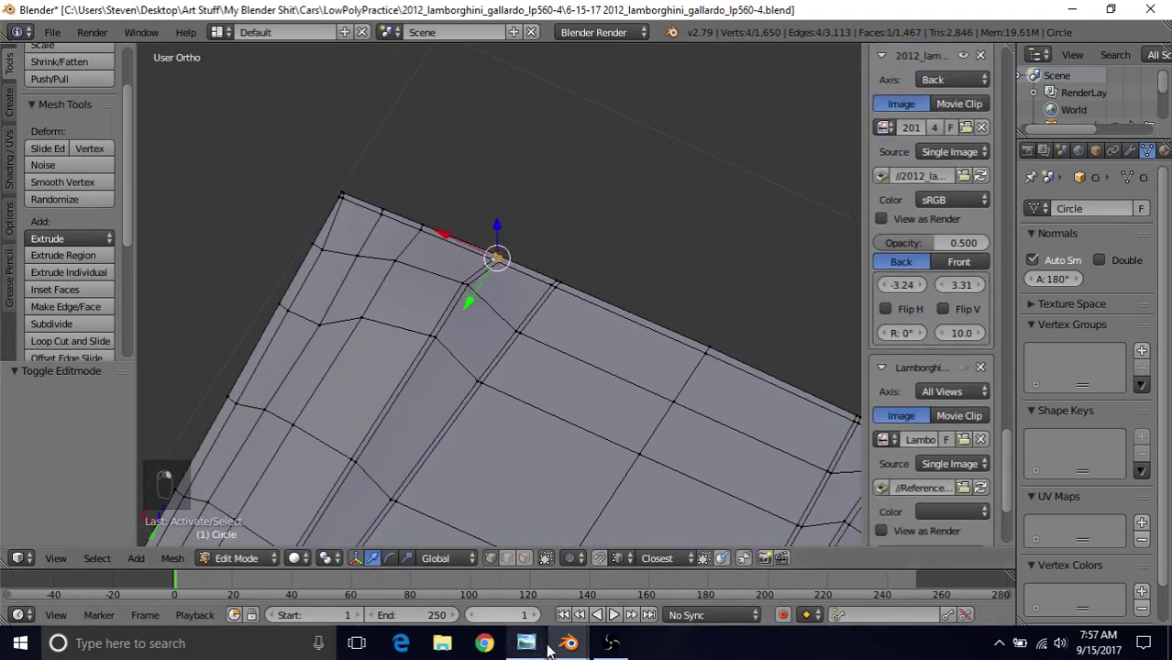
{"action": "mouse_move", "coordinate": [569, 643]}
{"action": "left_click", "coordinate": [421, 581]}
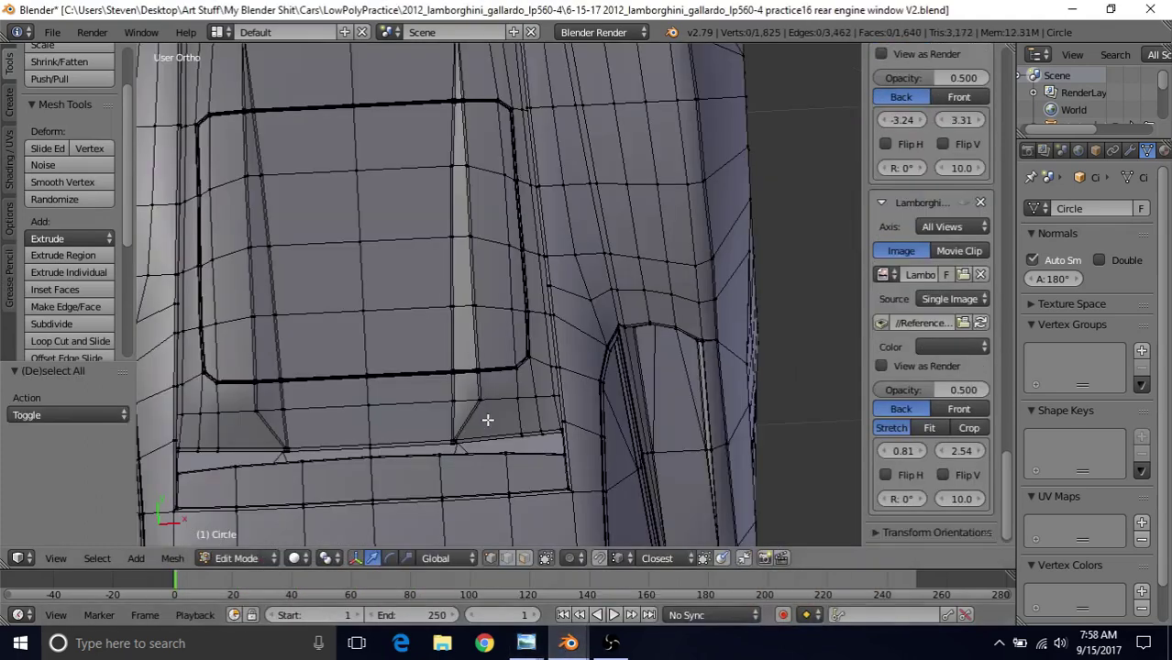
{"action": "scroll", "coordinate": [513, 358], "scroll_direction": "up", "scroll_amount": 5}
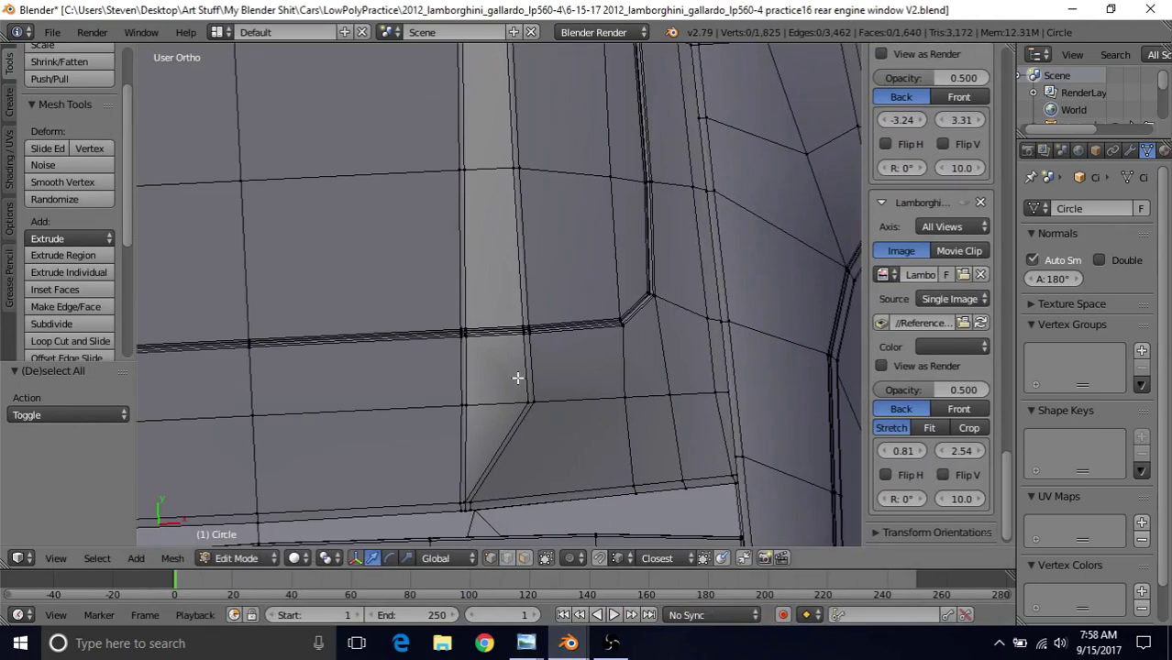
{"action": "mouse_move", "coordinate": [568, 643]}
{"action": "left_click", "coordinate": [633, 561]}
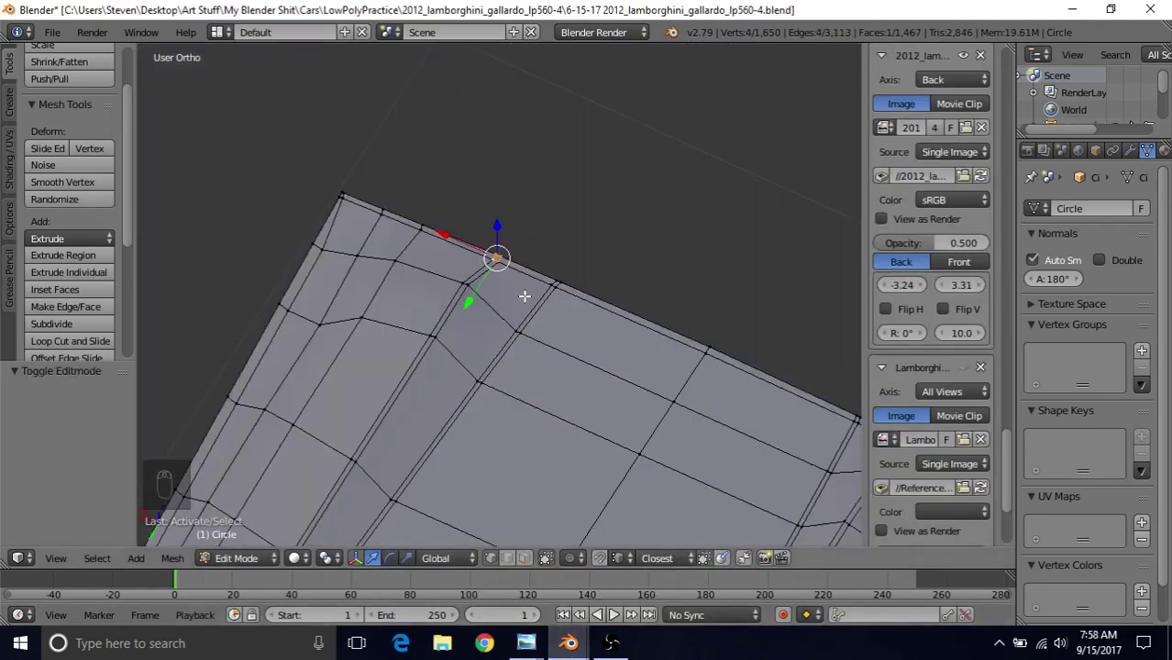
Merge the vent's inner top vertices on both rows of the front edge into the matching inner base vertices, using At Last
{"action": "scroll", "coordinate": [523, 295], "scroll_direction": "up", "scroll_amount": 1}
{"action": "middle_click_drag", "start_coordinate": [482, 294], "coordinate": [439, 293], "text": "shift"}
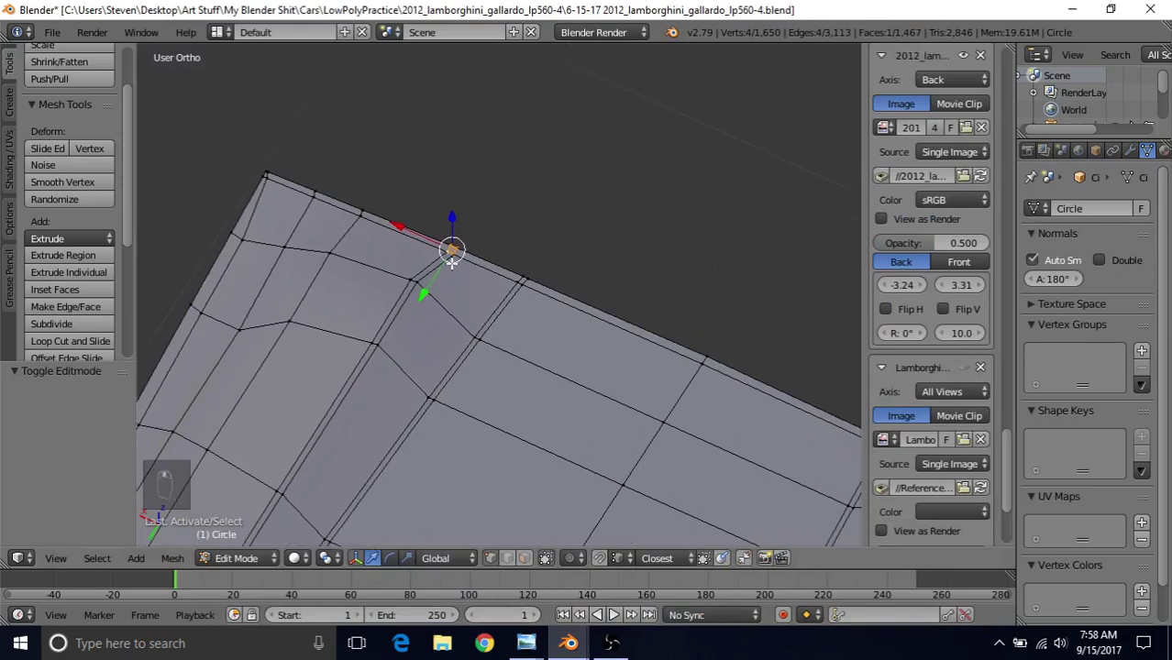
{"action": "right_click", "coordinate": [453, 262]}
{"action": "right_click", "coordinate": [511, 291], "text": "shift"}
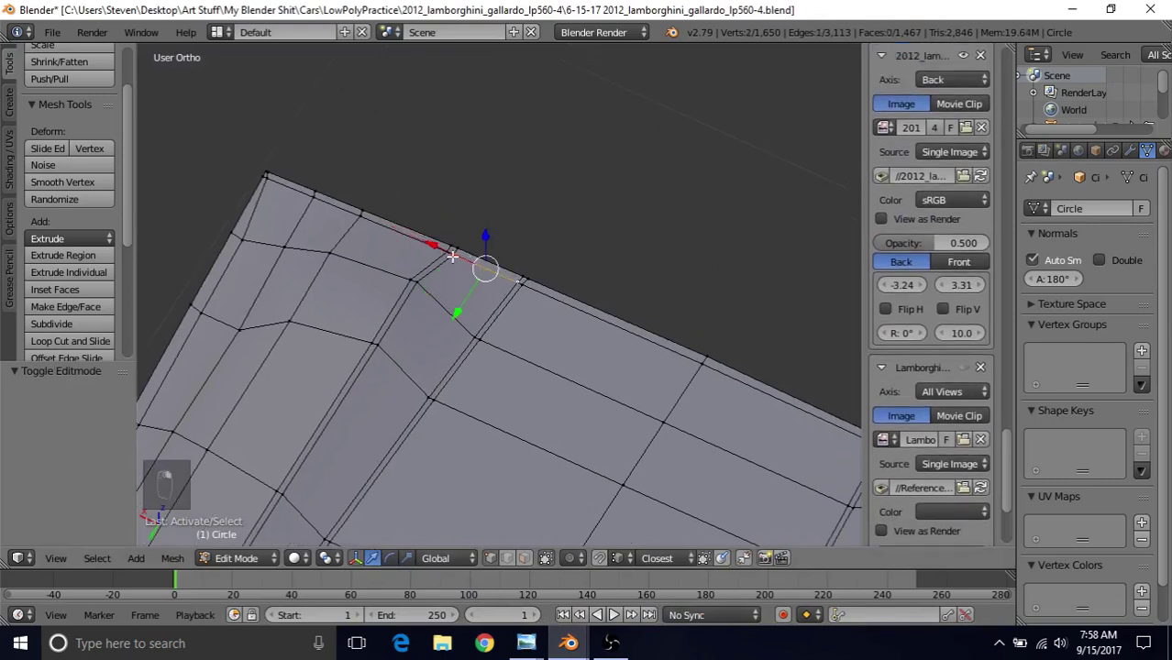
{"action": "right_click", "coordinate": [452, 257]}
{"action": "right_click", "coordinate": [509, 278], "text": "shift"}
{"action": "key", "text": "alt+m"}
{"action": "left_click", "coordinate": [508, 279]}
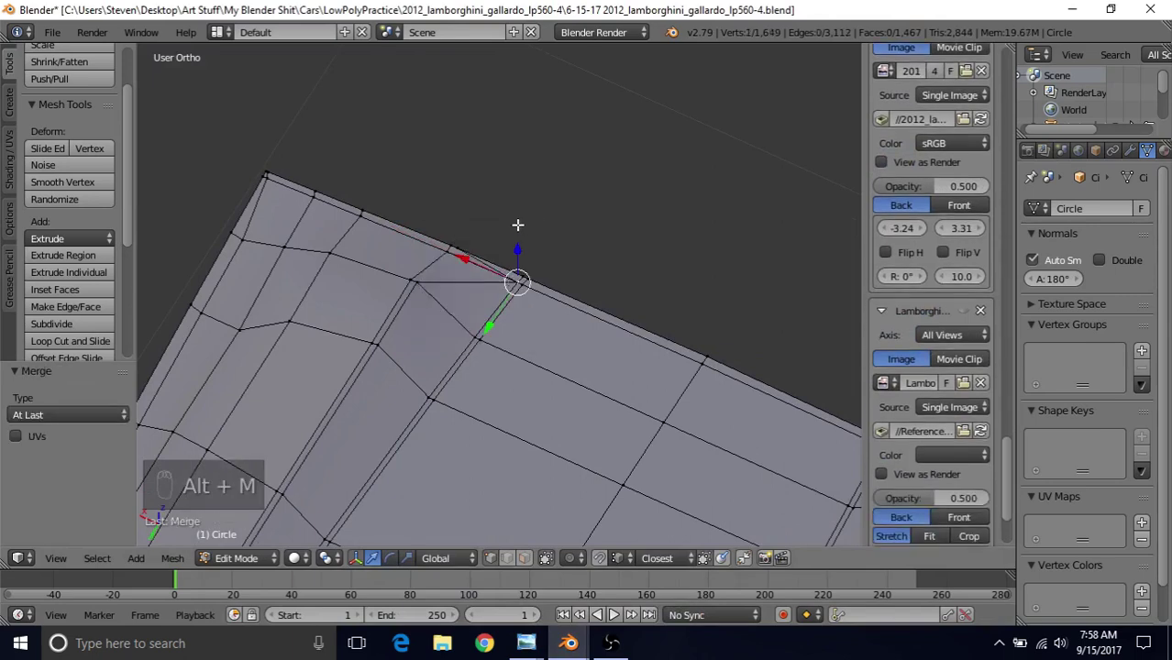
{"action": "right_click", "coordinate": [522, 266], "text": "shift"}
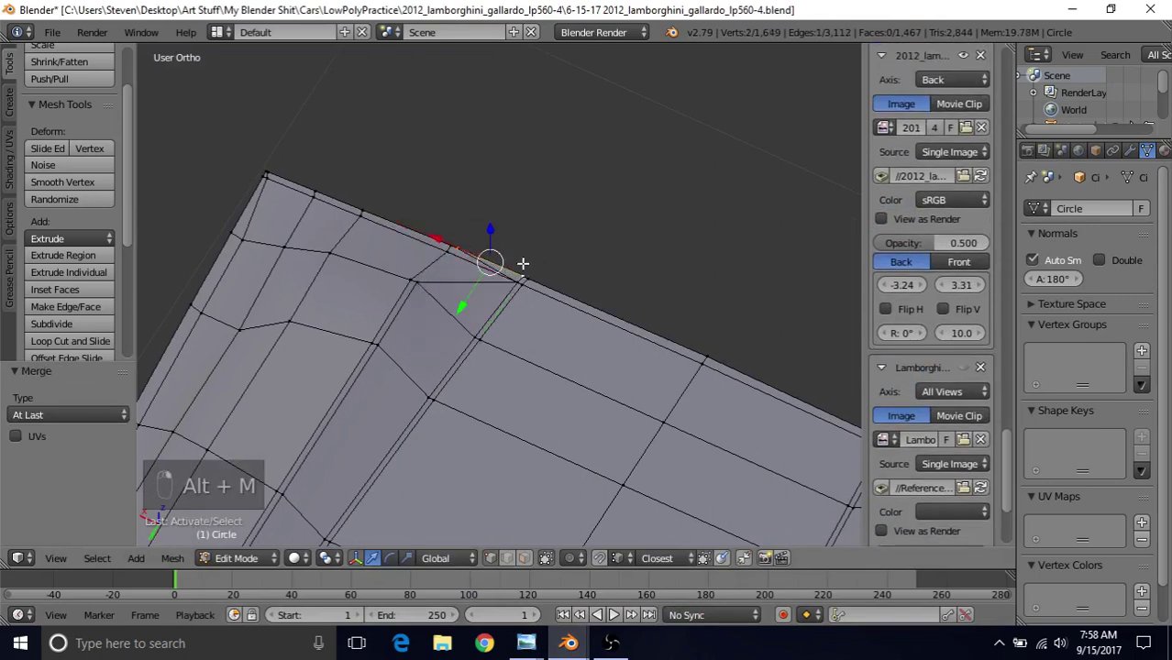
{"action": "key", "text": "alt+m"}
{"action": "left_click", "coordinate": [523, 263]}
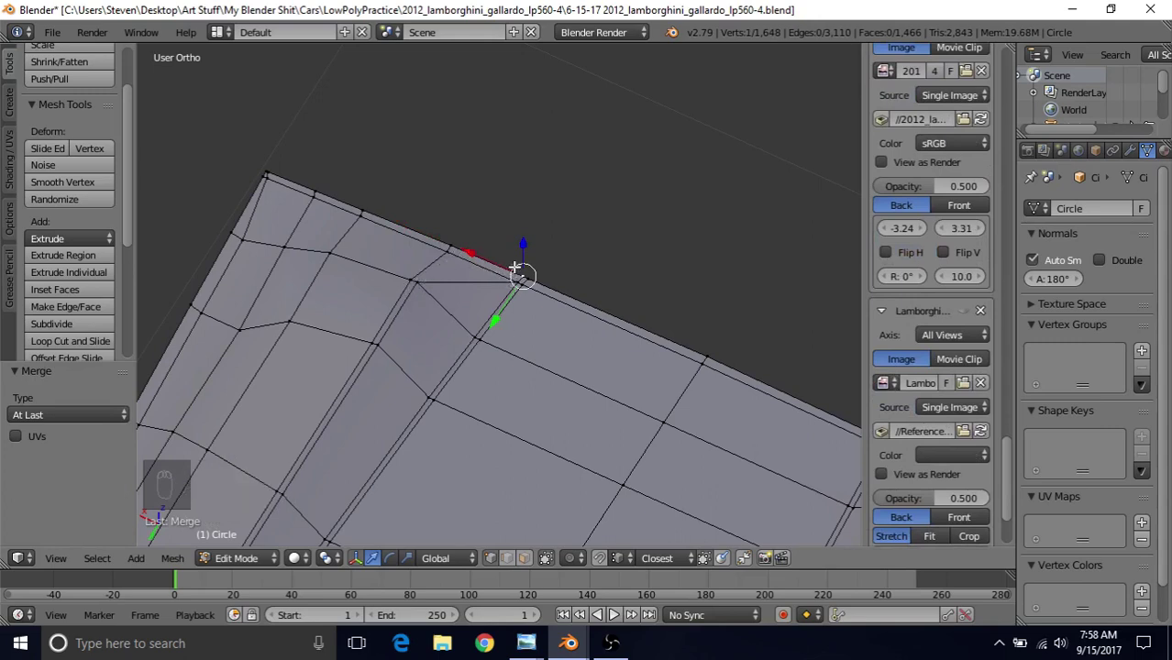
Edge-slide the remaining short edge at the vent's front end toward the merged inner base corner by a factor of -0.903
{"action": "right_click", "coordinate": [457, 252], "text": "shift"}
{"action": "key", "text": "q"}
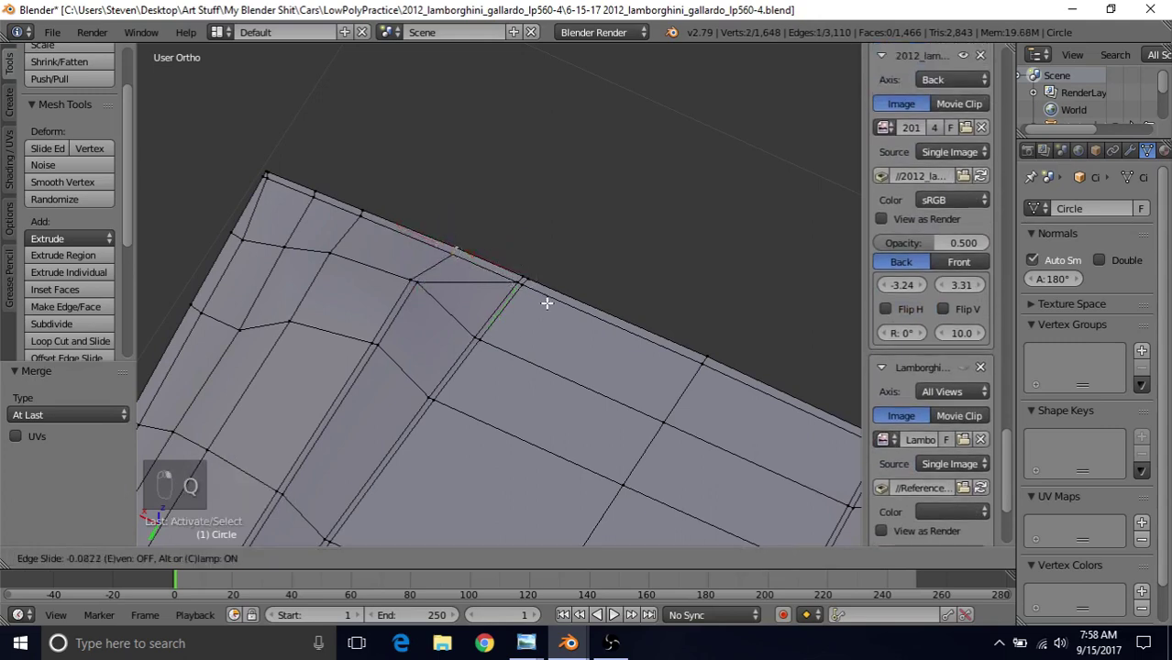
{"action": "left_click", "coordinate": [612, 314]}
{"action": "middle_click_drag", "start_coordinate": [394, 286], "coordinate": [447, 336]}
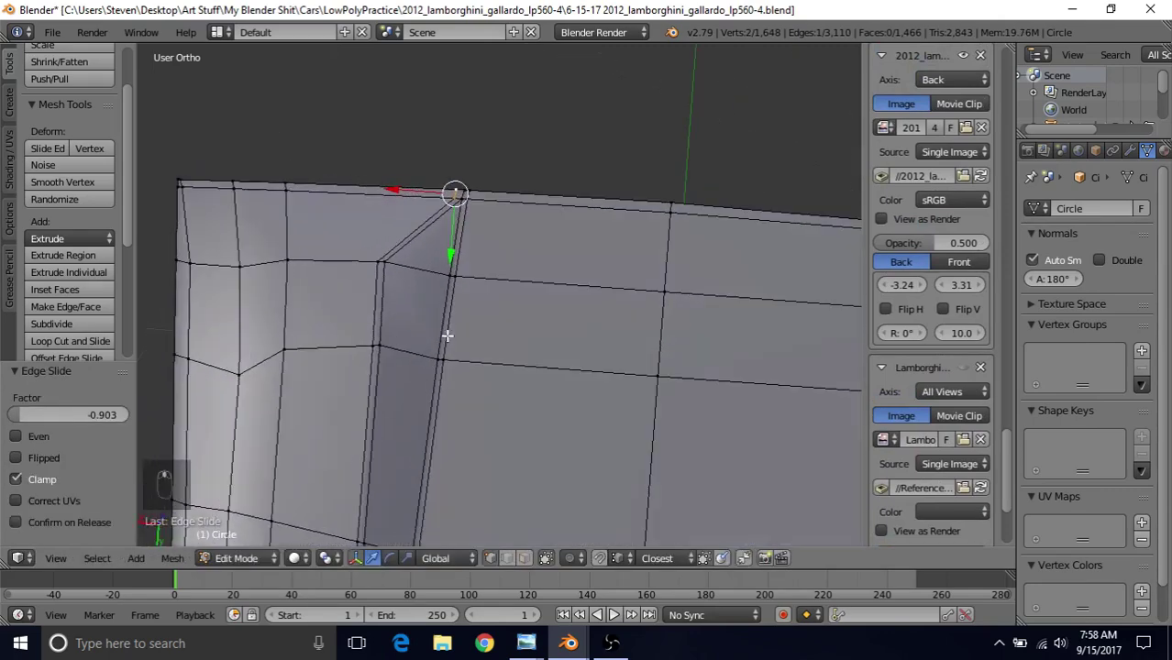
{"action": "key", "text": "z"}
{"action": "scroll", "coordinate": [436, 326], "scroll_direction": "down", "scroll_amount": 4}
{"action": "key", "text": "z"}
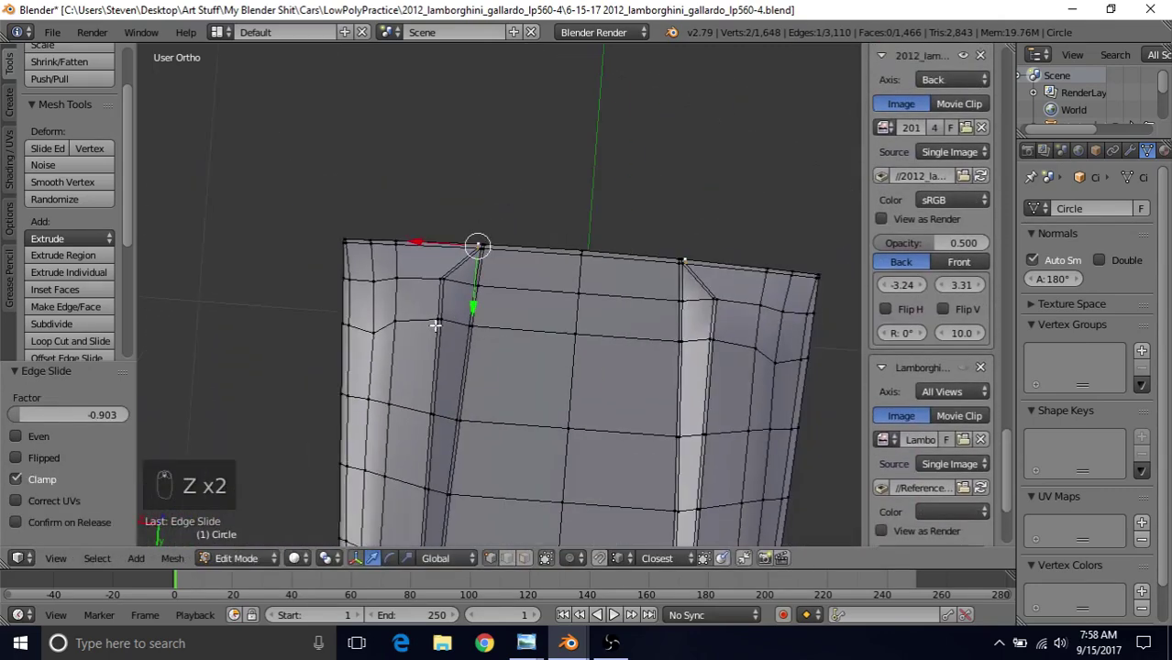
{"action": "key", "text": "Tab"}
{"action": "scroll", "coordinate": [436, 325], "scroll_direction": "down", "scroll_amount": 2}
{"action": "middle_click_drag", "start_coordinate": [512, 322], "coordinate": [487, 384]}
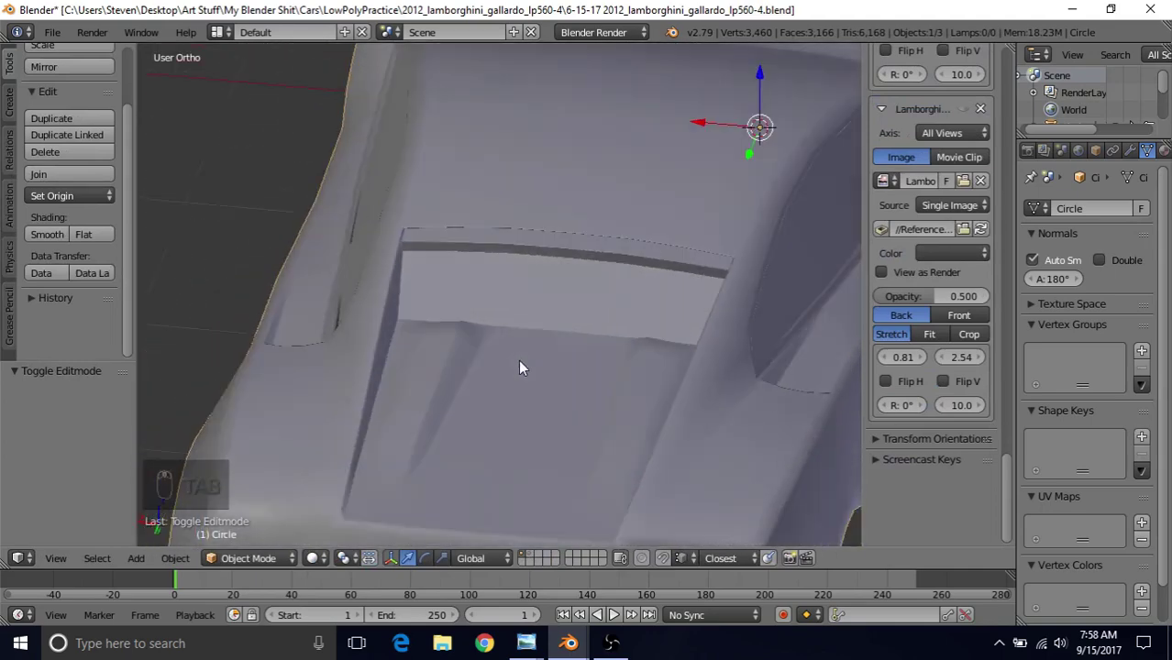
Compare the engine cover in the working and V2 files with the back window reference photo, ending in the working file
{"action": "middle_click_drag", "start_coordinate": [518, 360], "coordinate": [590, 401]}
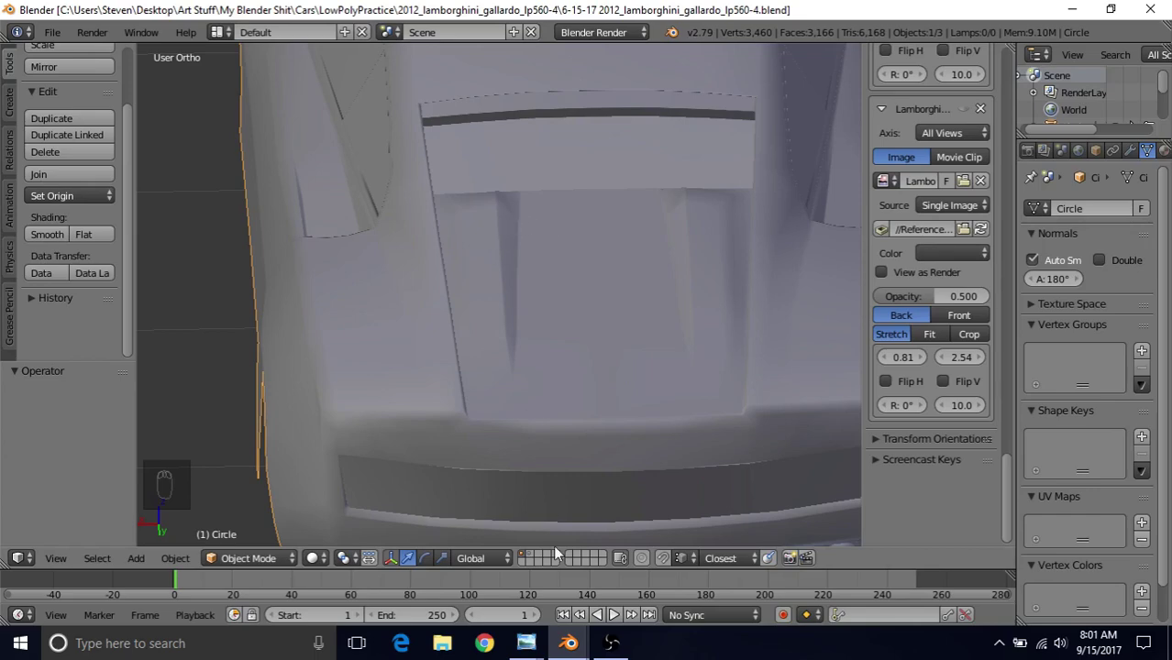
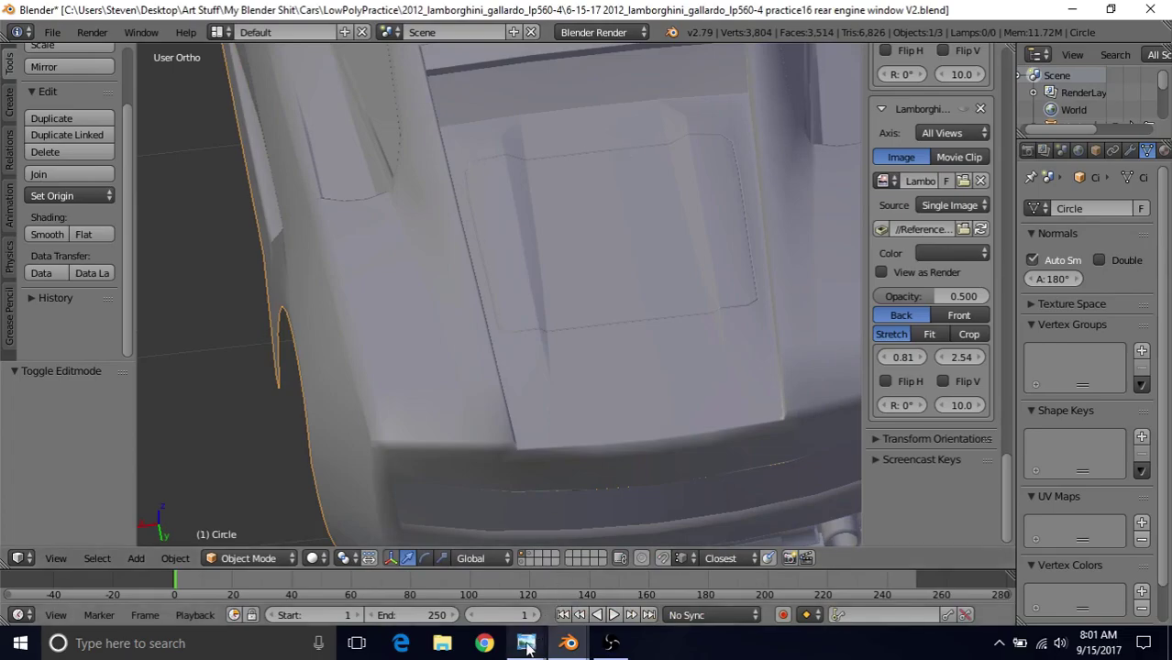
{"action": "mouse_move", "coordinate": [526, 643]}
{"action": "left_click", "coordinate": [298, 561]}
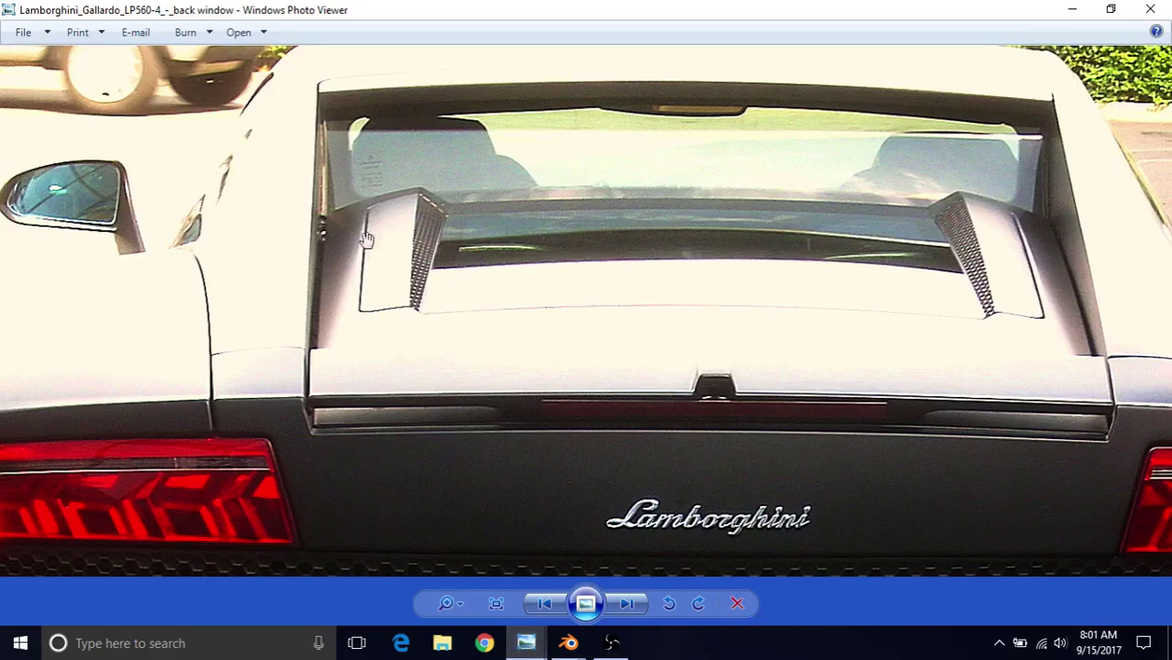
{"action": "mouse_move", "coordinate": [567, 643]}
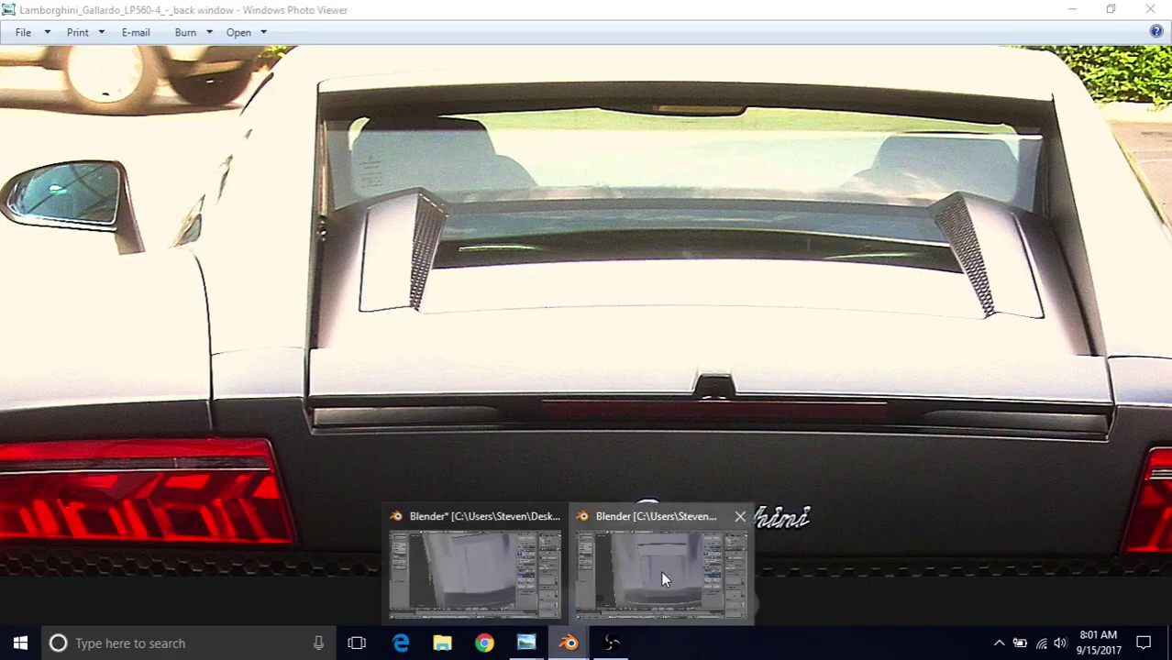
{"action": "left_click", "coordinate": [660, 571]}
In a wireframe top view with face selection, circle-select the three front rows of faces inside the engine cover's panel outline
{"action": "key", "text": "Tab"}
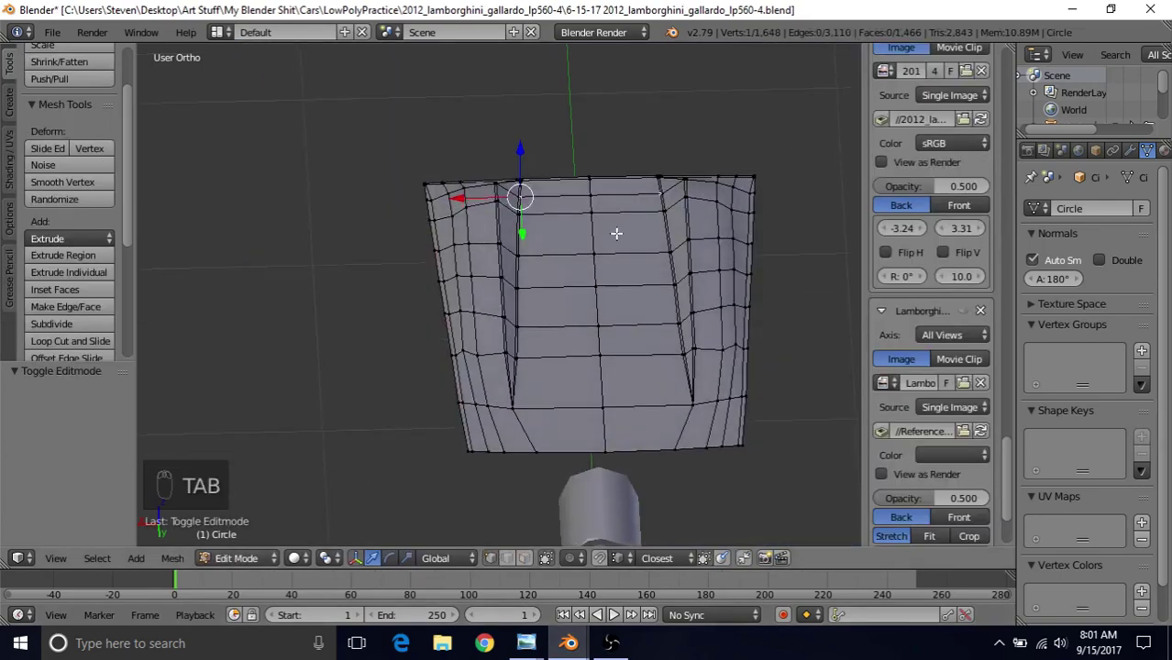
{"action": "middle_click_drag", "start_coordinate": [617, 233], "coordinate": [617, 264]}
{"action": "key", "text": "KP_7"}
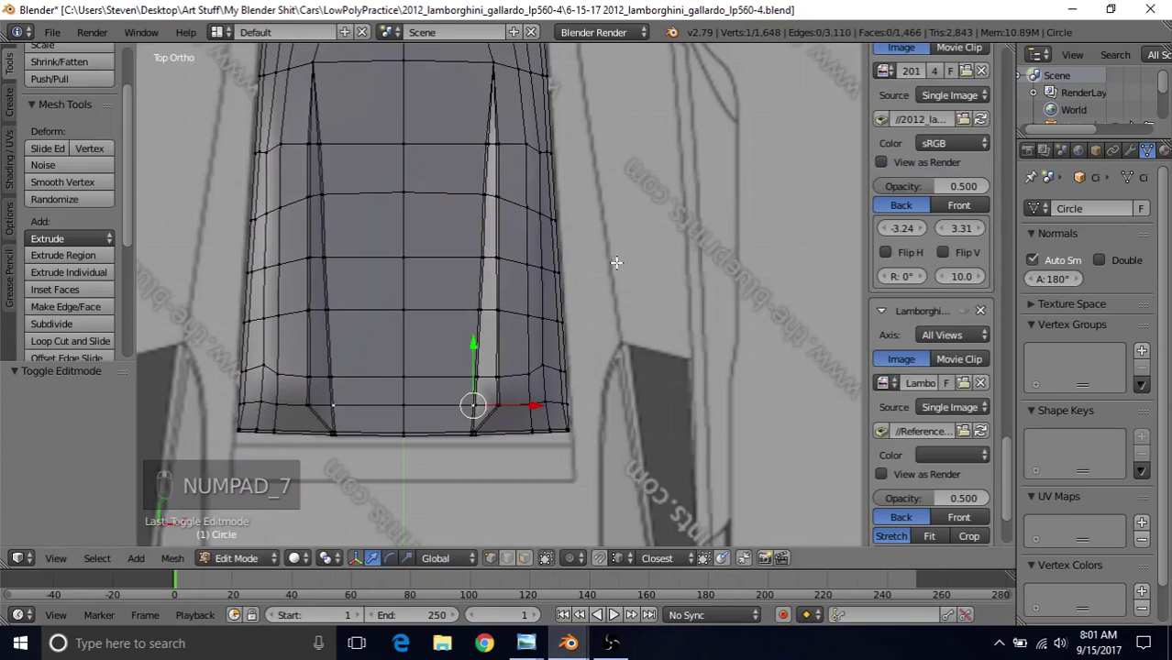
{"action": "key", "text": "z"}
{"action": "left_click", "coordinate": [525, 557]}
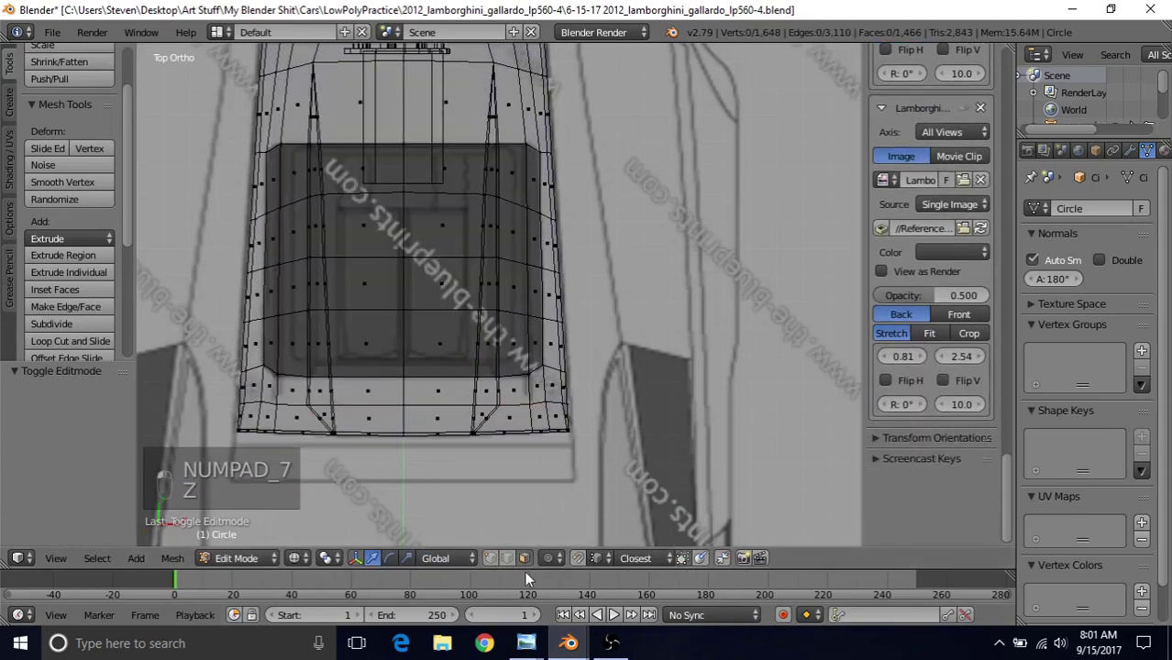
{"action": "middle_click_drag", "start_coordinate": [575, 283], "coordinate": [600, 266], "text": "shift"}
{"action": "right_click", "coordinate": [466, 323]}
{"action": "key", "text": "c"}
{"action": "mouse_move", "coordinate": [465, 260]}
{"action": "left_mouse_down"}
{"action": "mouse_move", "coordinate": [466, 241]}
{"action": "mouse_move", "coordinate": [470, 288]}
{"action": "mouse_move", "coordinate": [543, 323]}
{"action": "mouse_move", "coordinate": [550, 279]}
{"action": "mouse_move", "coordinate": [536, 237]}
{"action": "mouse_move", "coordinate": [507, 266]}
{"action": "mouse_move", "coordinate": [498, 229]}
{"action": "left_mouse_up"}
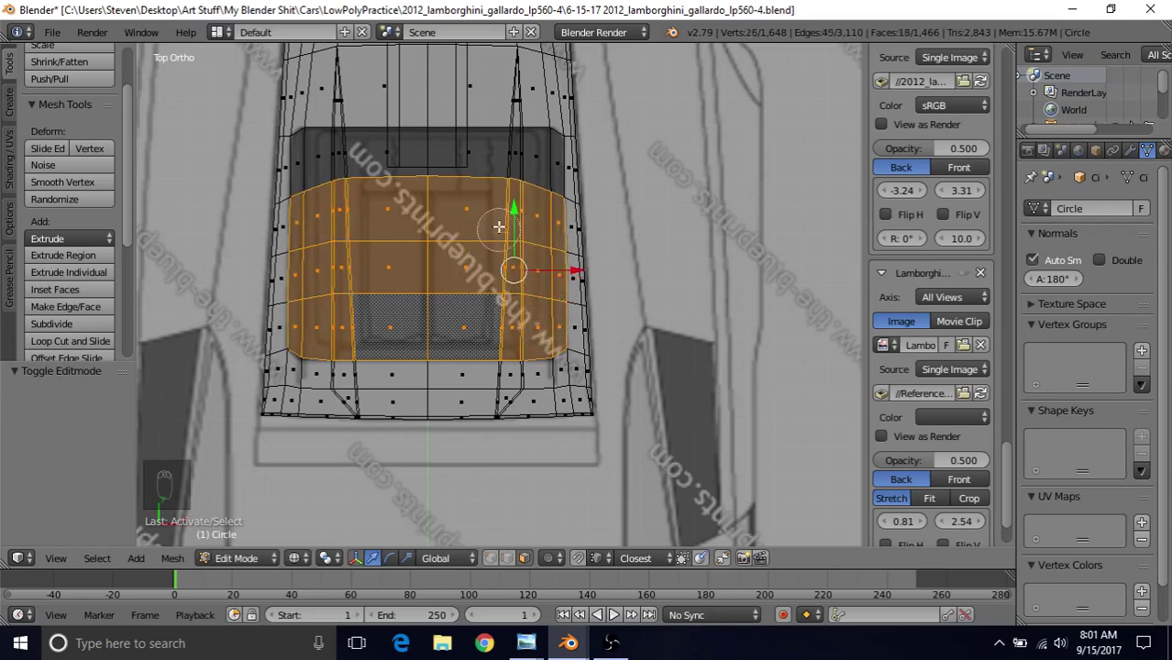
{"action": "right_click", "coordinate": [497, 229]}
Add the panel's rear row of faces to the selection and inset the whole selection with a thickness of 0.011
{"action": "middle_click_drag", "start_coordinate": [497, 228], "coordinate": [497, 286], "text": "shift"}
{"action": "scroll", "coordinate": [497, 286], "scroll_direction": "up", "scroll_amount": 2}
{"action": "key", "text": "c"}
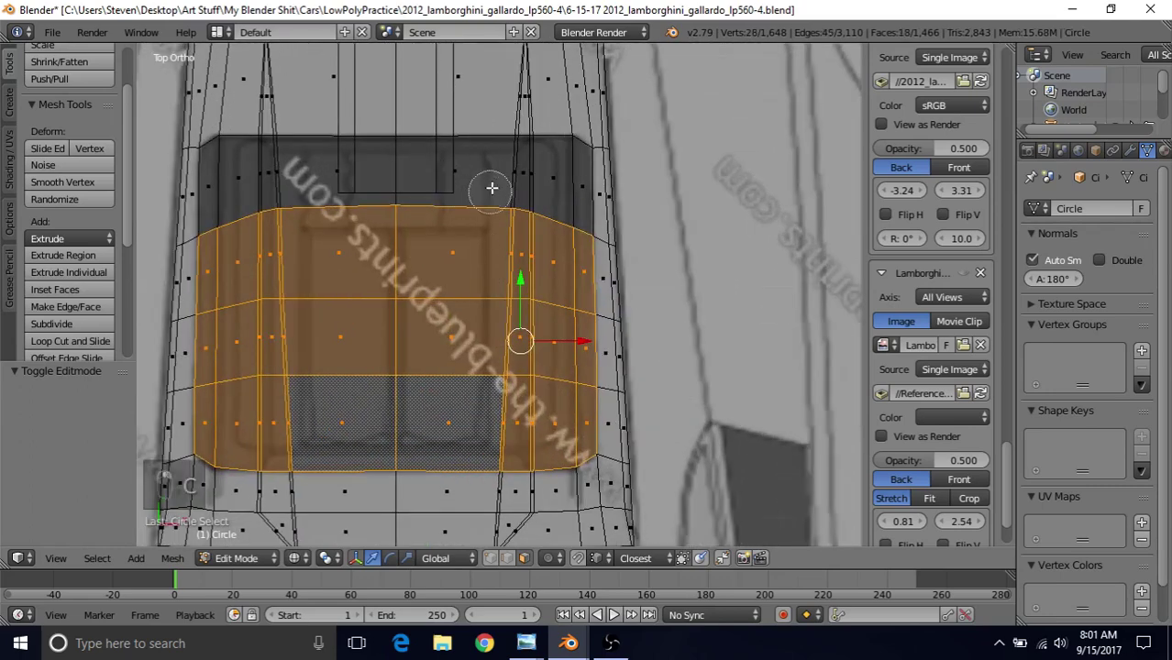
{"action": "mouse_move", "coordinate": [489, 183]}
{"action": "left_mouse_down"}
{"action": "mouse_move", "coordinate": [473, 196]}
{"action": "mouse_move", "coordinate": [558, 186]}
{"action": "left_mouse_up"}
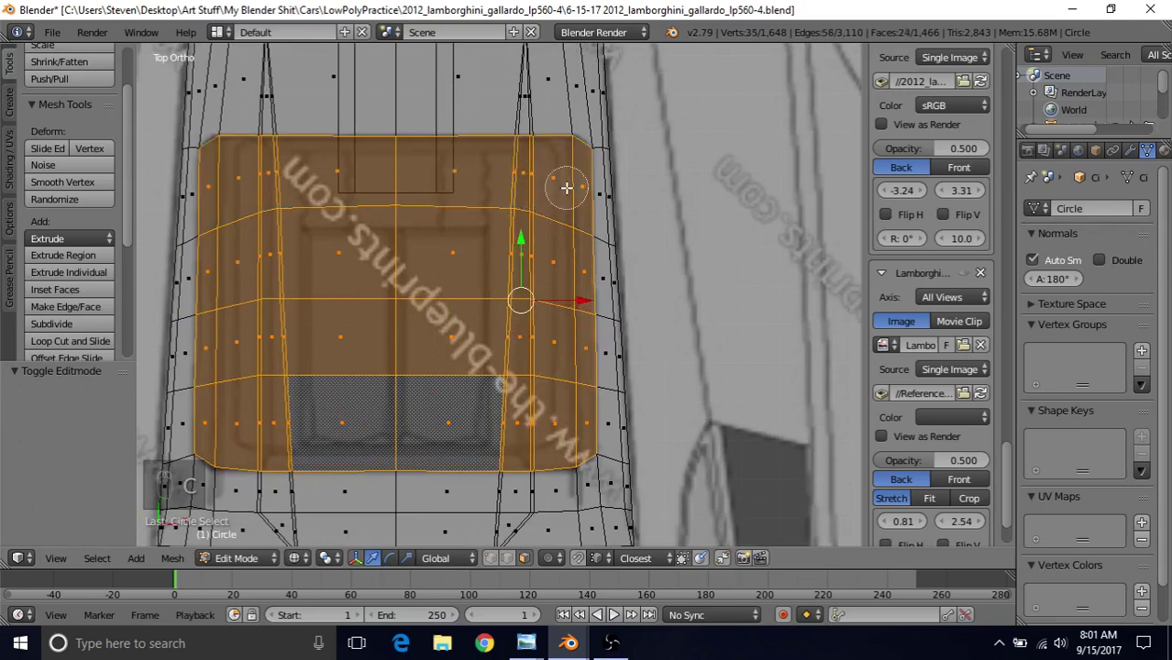
{"action": "right_click", "coordinate": [568, 156]}
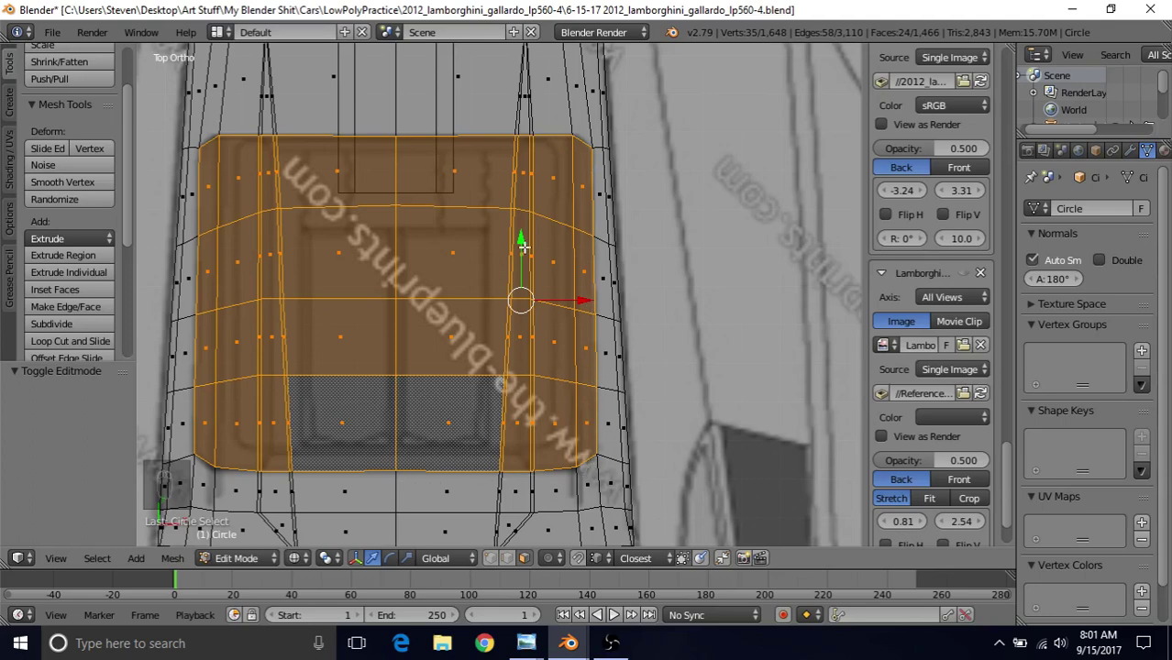
{"action": "middle_click_drag", "start_coordinate": [522, 246], "coordinate": [562, 256], "text": "shift"}
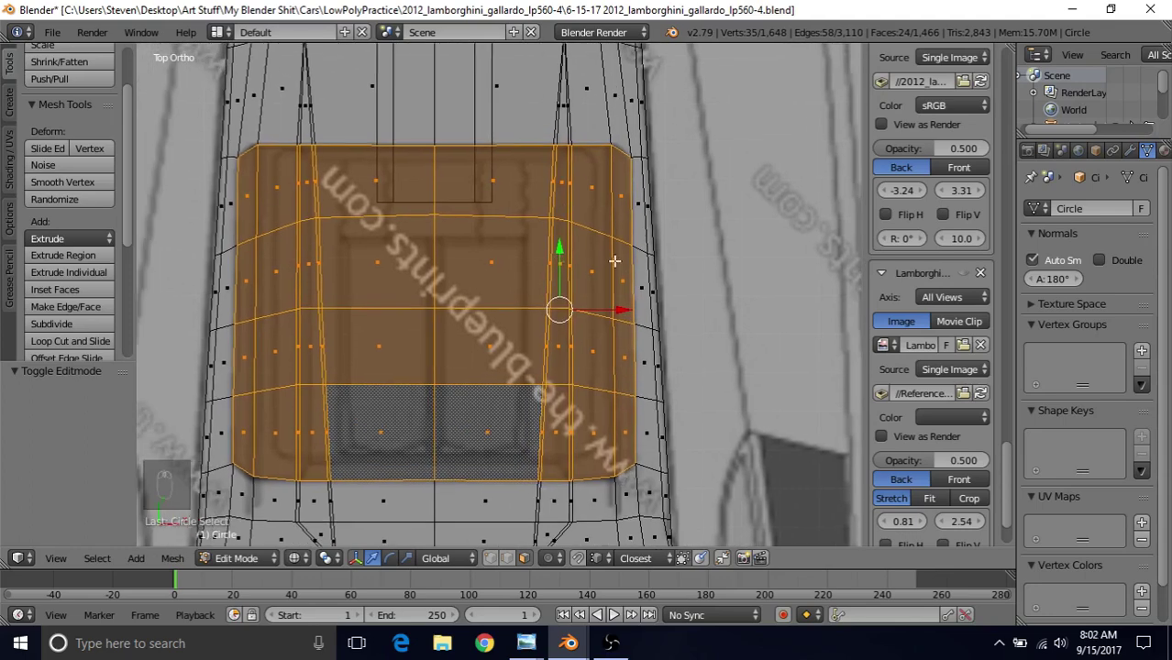
{"action": "scroll", "coordinate": [614, 261], "scroll_direction": "up", "scroll_amount": 2}
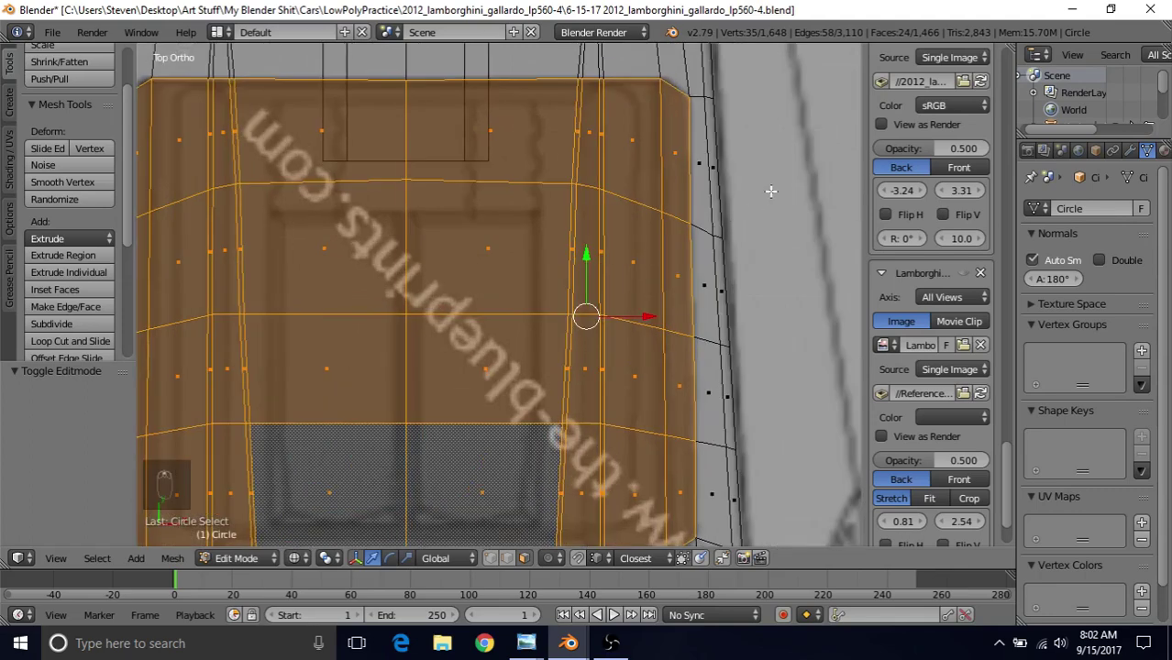
{"action": "key", "text": "i"}
{"action": "key", "text": "b"}
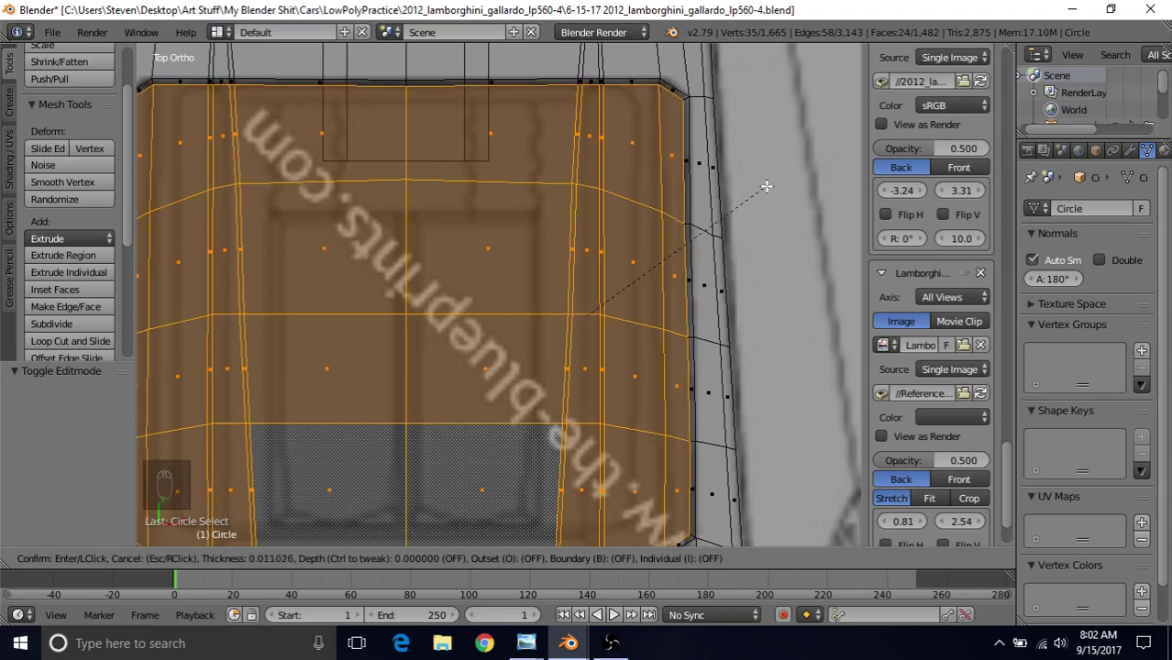
{"action": "left_click", "coordinate": [766, 186]}
Add three evenly spaced loop cuts along the narrow inset border around the panel, leaving them centred without sliding
{"action": "middle_click_drag", "start_coordinate": [656, 209], "coordinate": [595, 280], "text": "shift"}
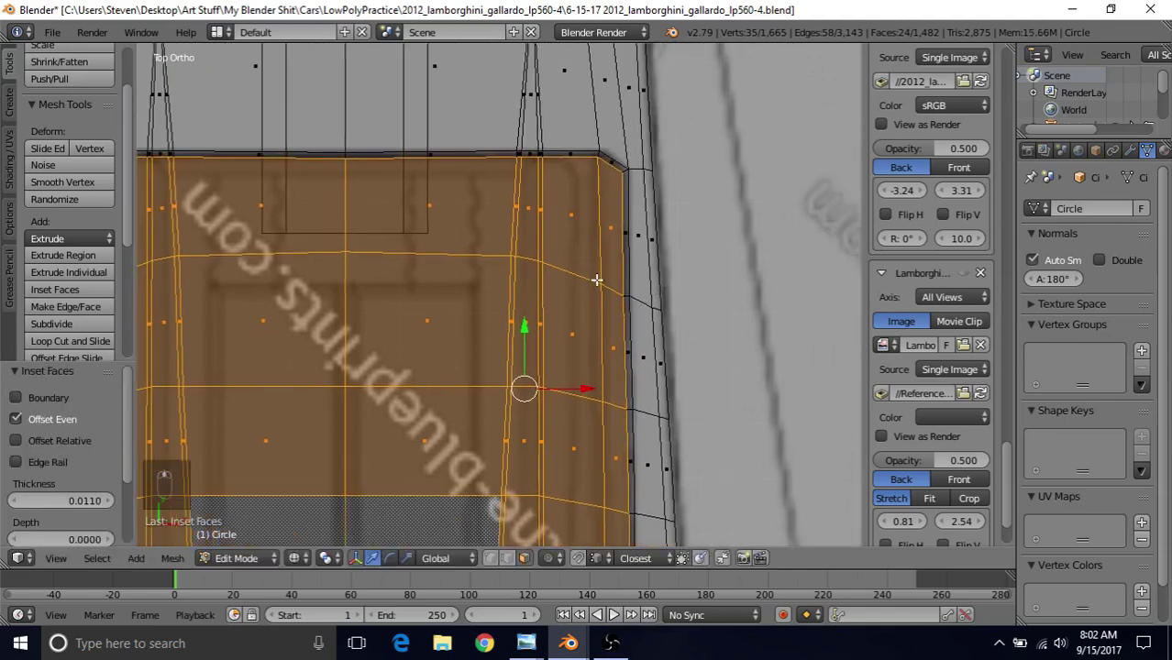
{"action": "scroll", "coordinate": [595, 281], "scroll_direction": "up", "scroll_amount": 3}
{"action": "middle_click_drag", "start_coordinate": [630, 228], "coordinate": [505, 362], "text": "shift"}
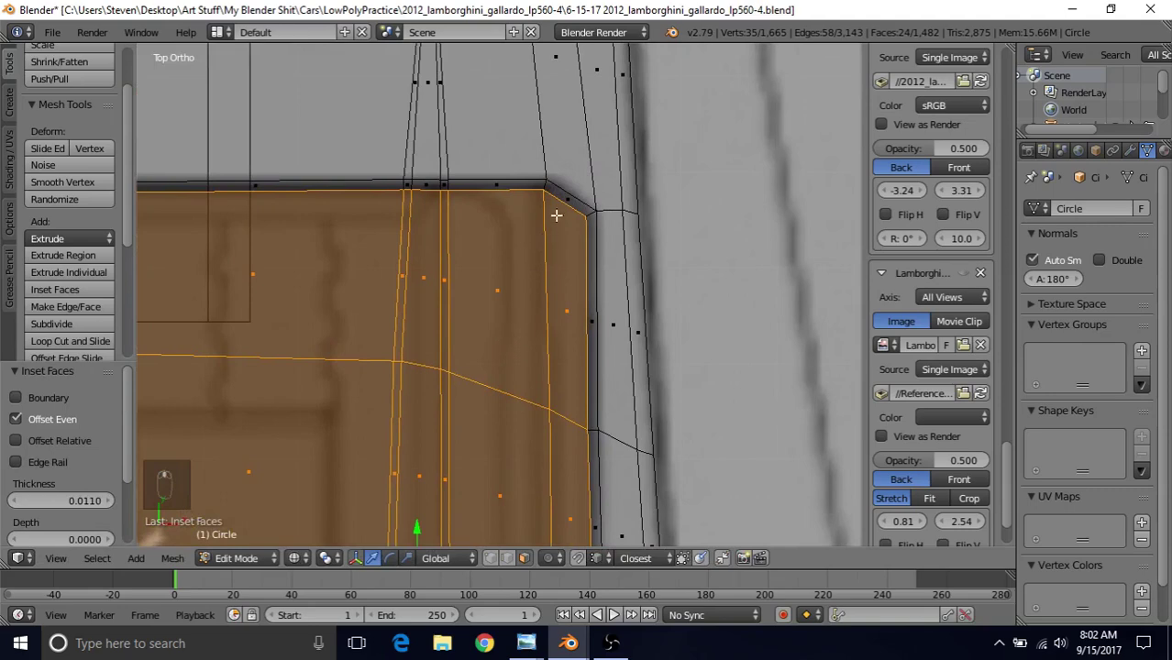
{"action": "key", "text": "ctrl+r"}
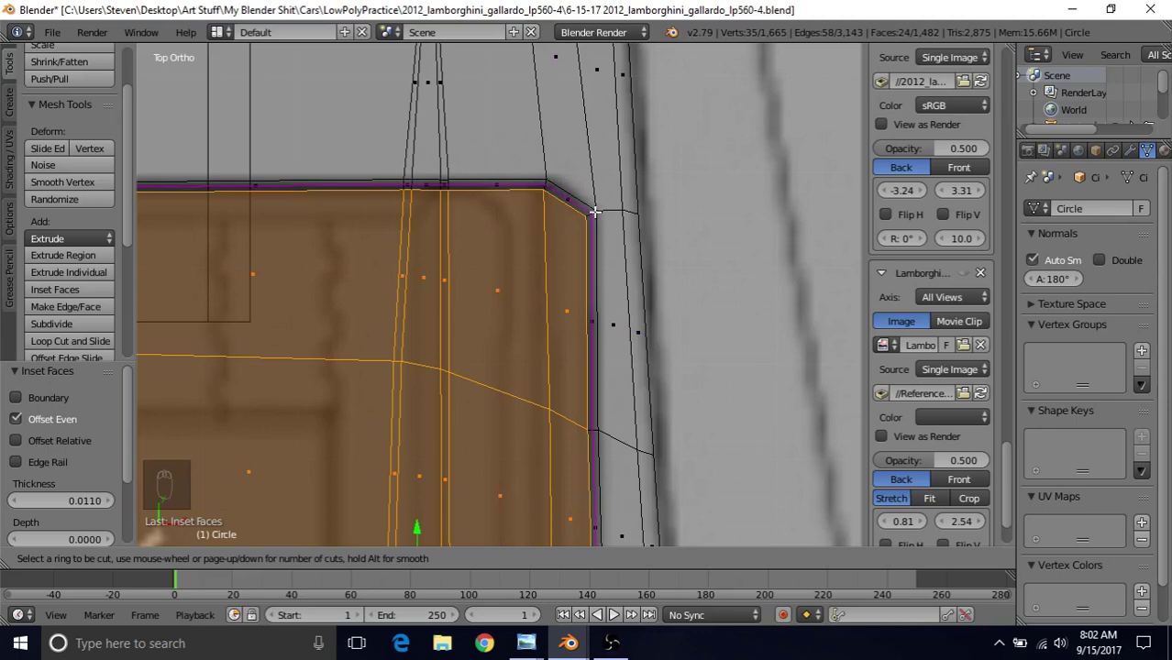
{"action": "scroll", "coordinate": [595, 211], "scroll_direction": "up", "scroll_amount": 1}
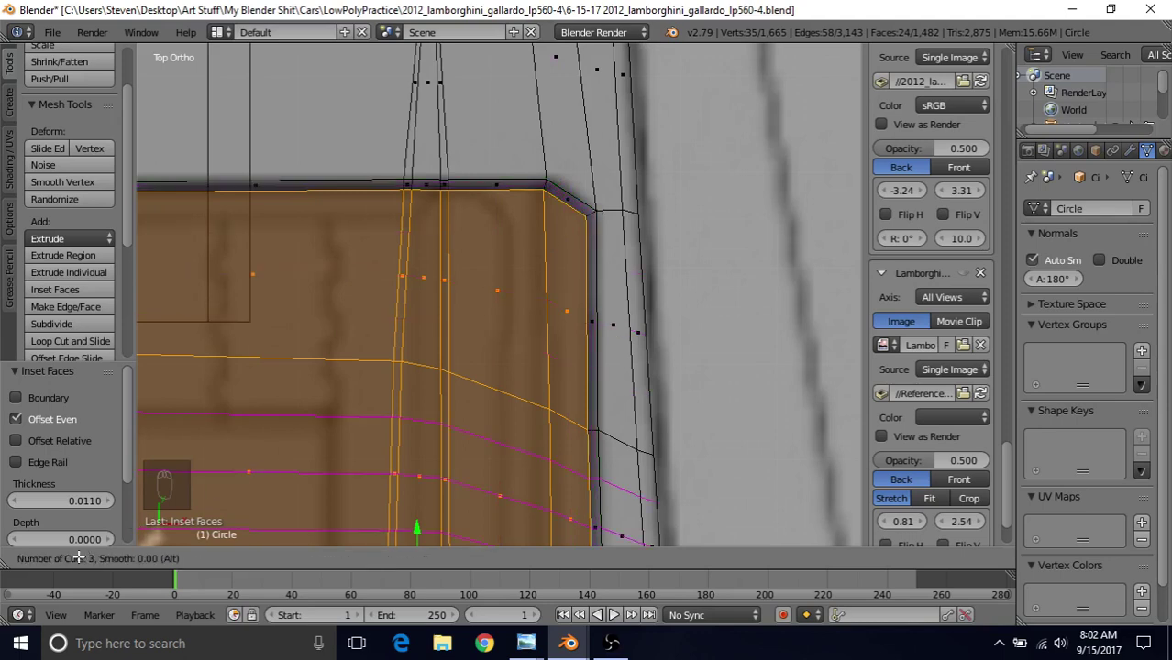
{"action": "left_click", "coordinate": [589, 213]}
{"action": "right_click", "coordinate": [588, 213]}
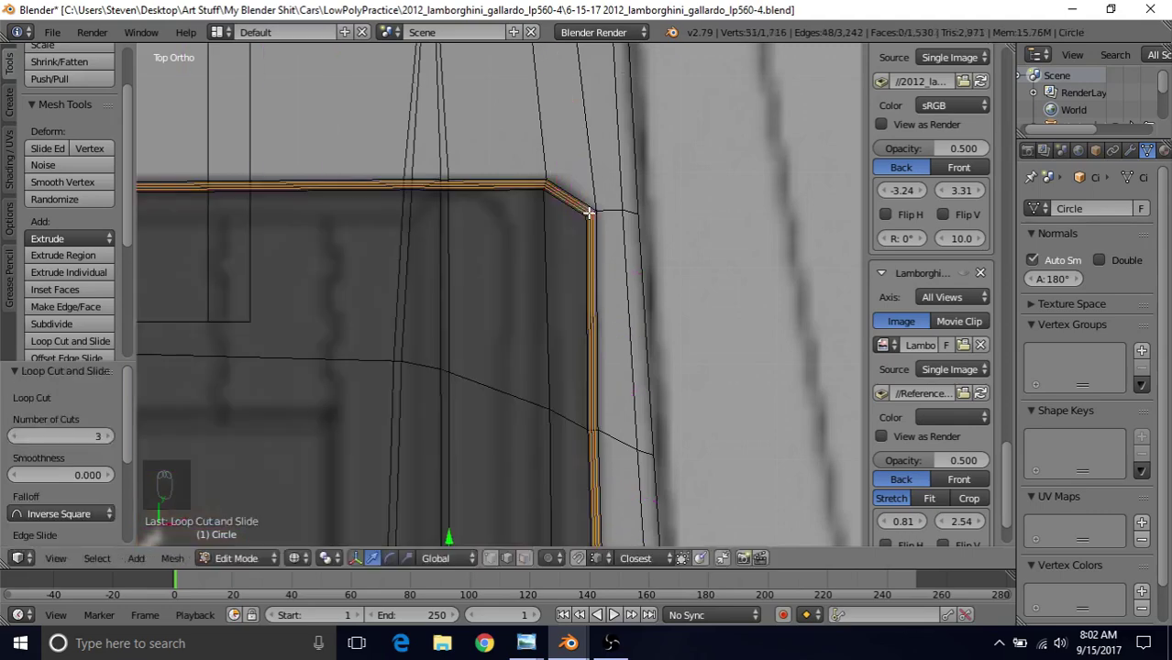
Sink the middle edge loop of the panel border into a groove with Shrink/Fatten at an offset of 0.013
{"action": "scroll", "coordinate": [592, 215], "scroll_direction": "up", "scroll_amount": 5}
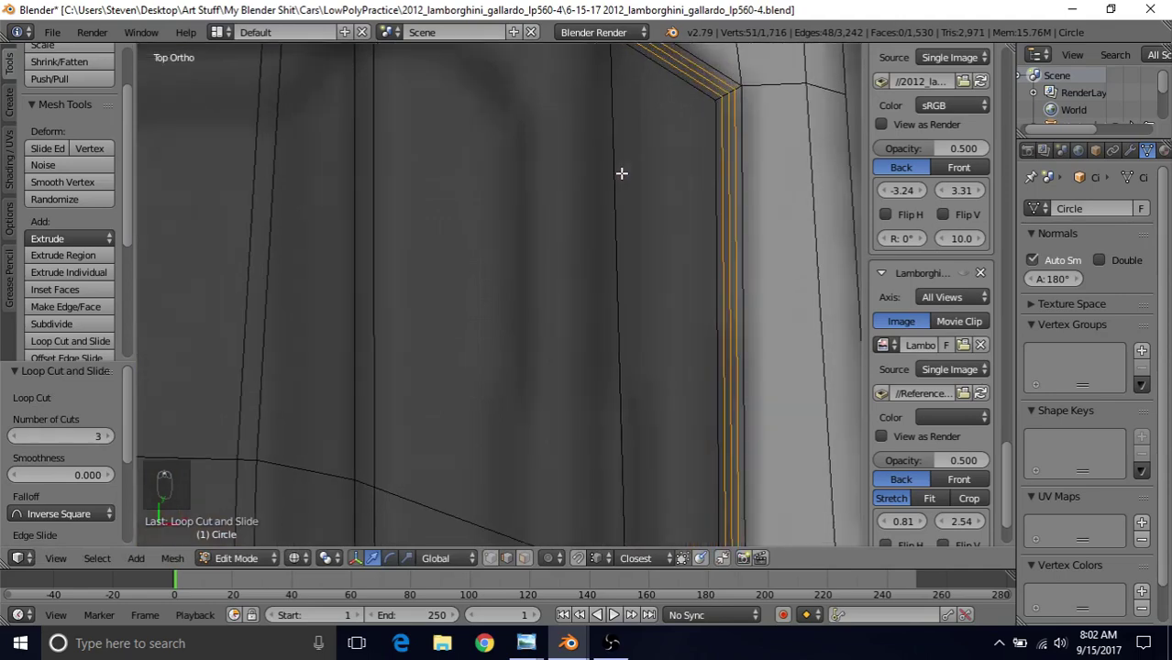
{"action": "middle_click_drag", "start_coordinate": [576, 244], "coordinate": [483, 361], "text": "shift"}
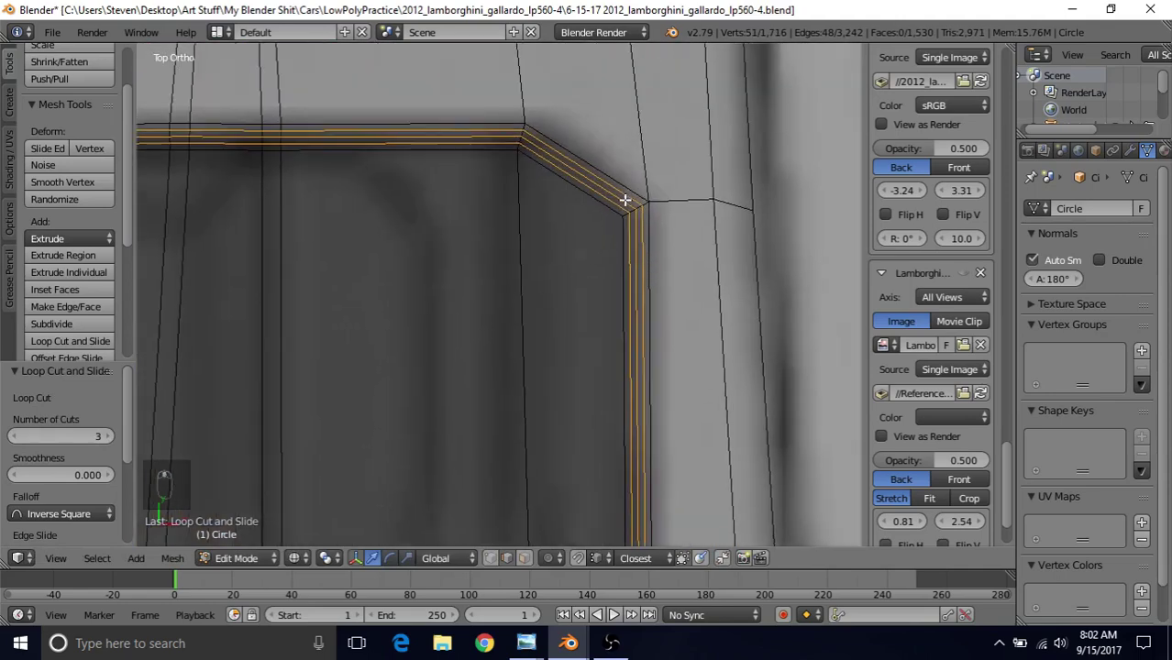
{"action": "right_click", "coordinate": [625, 201], "text": "alt"}
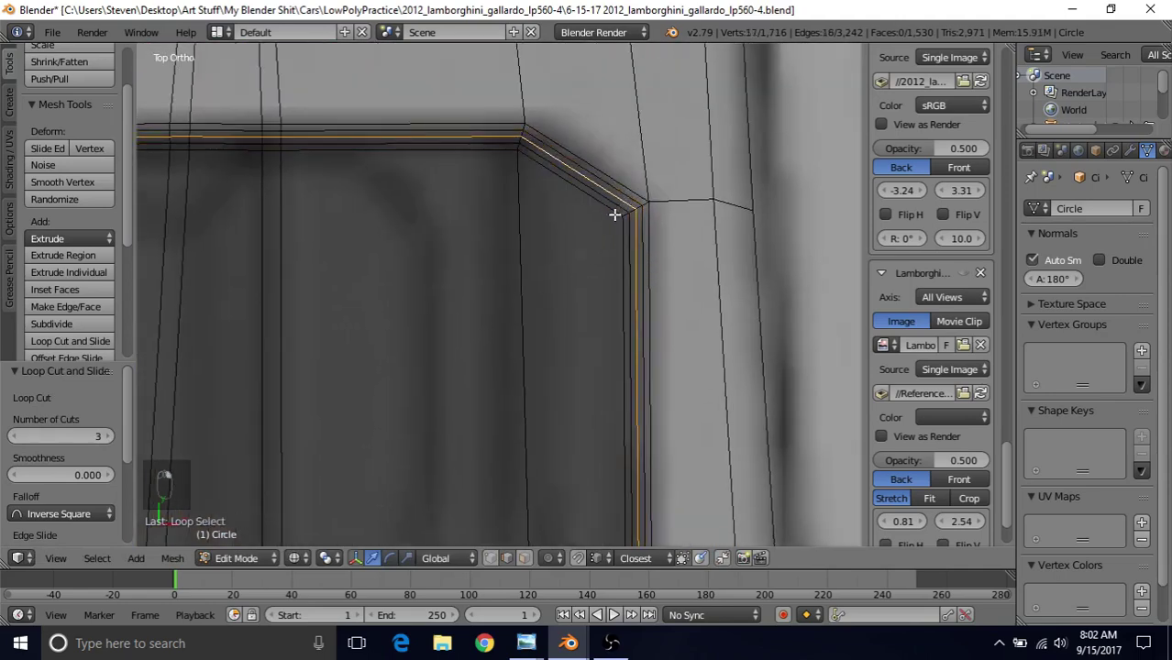
{"action": "scroll", "coordinate": [550, 303], "scroll_direction": "down", "scroll_amount": 8}
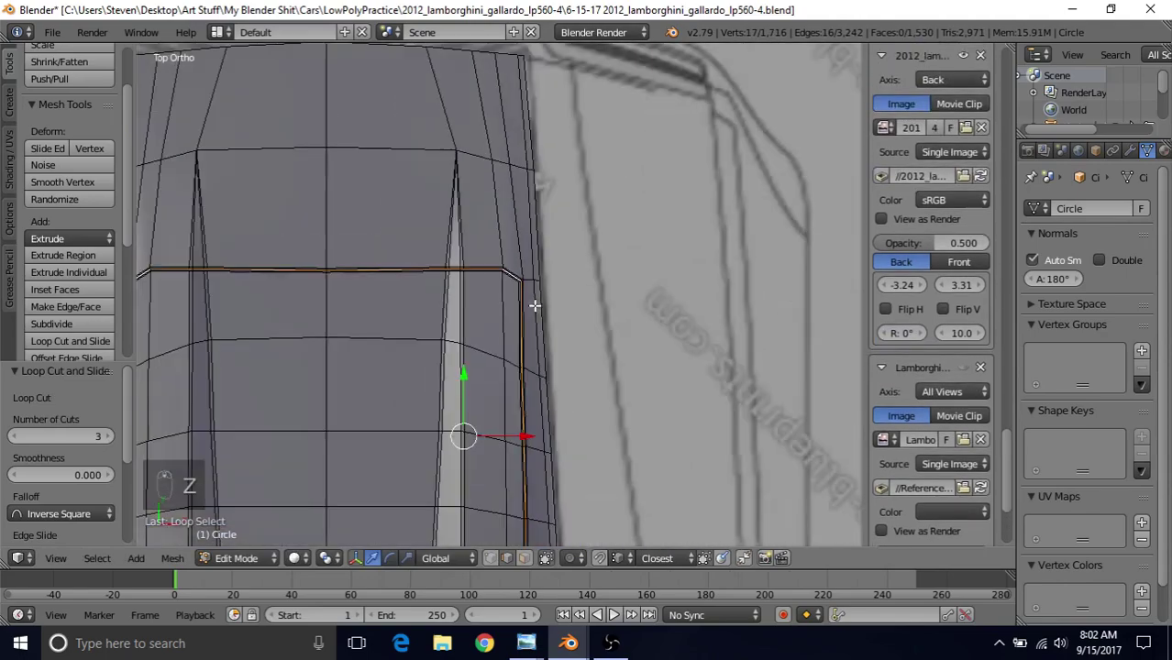
{"action": "key", "text": "z"}
{"action": "mouse_move", "coordinate": [536, 306]}
{"action": "middle_mouse_down"}
{"action": "mouse_move", "coordinate": [458, 217]}
{"action": "mouse_move", "coordinate": [269, 206]}
{"action": "middle_mouse_up"}
{"action": "scroll", "coordinate": [365, 249], "scroll_direction": "up", "scroll_amount": 6}
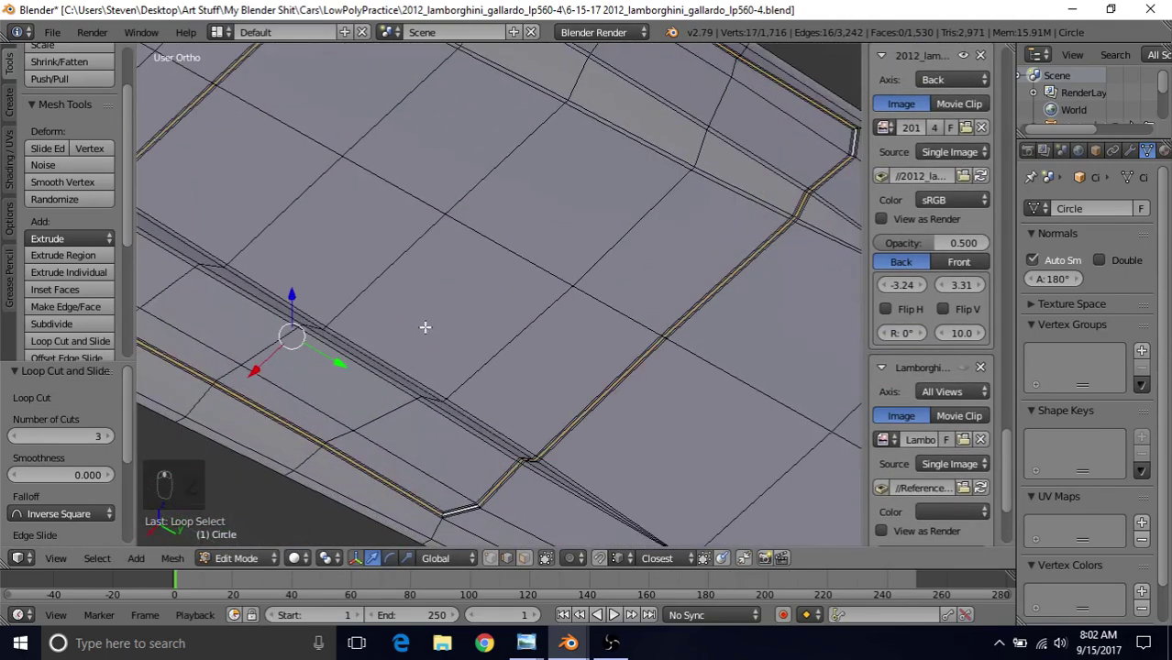
{"action": "middle_click_drag", "start_coordinate": [424, 327], "coordinate": [502, 203], "text": "shift"}
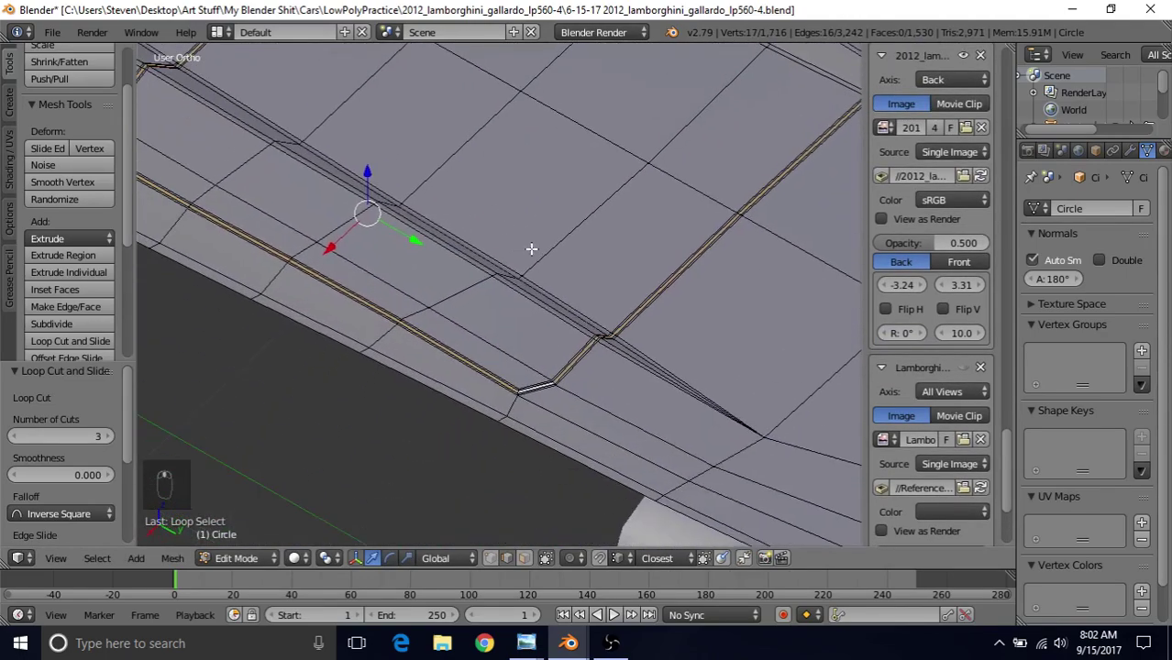
{"action": "key", "text": "alt+s"}
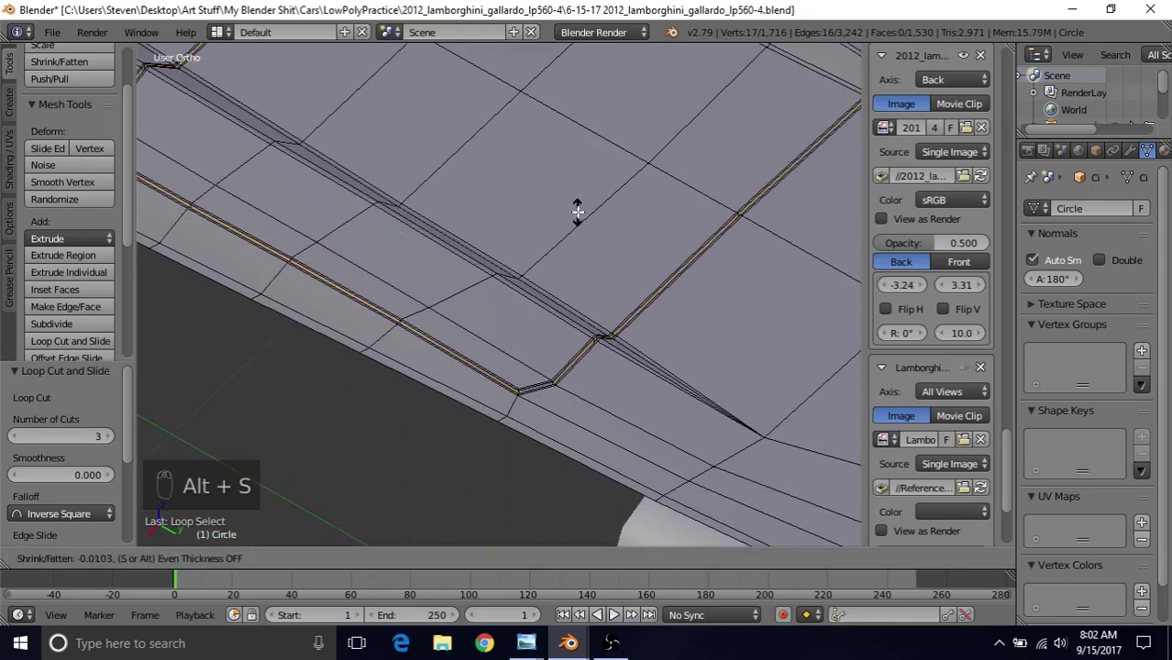
{"action": "left_click", "coordinate": [579, 211]}
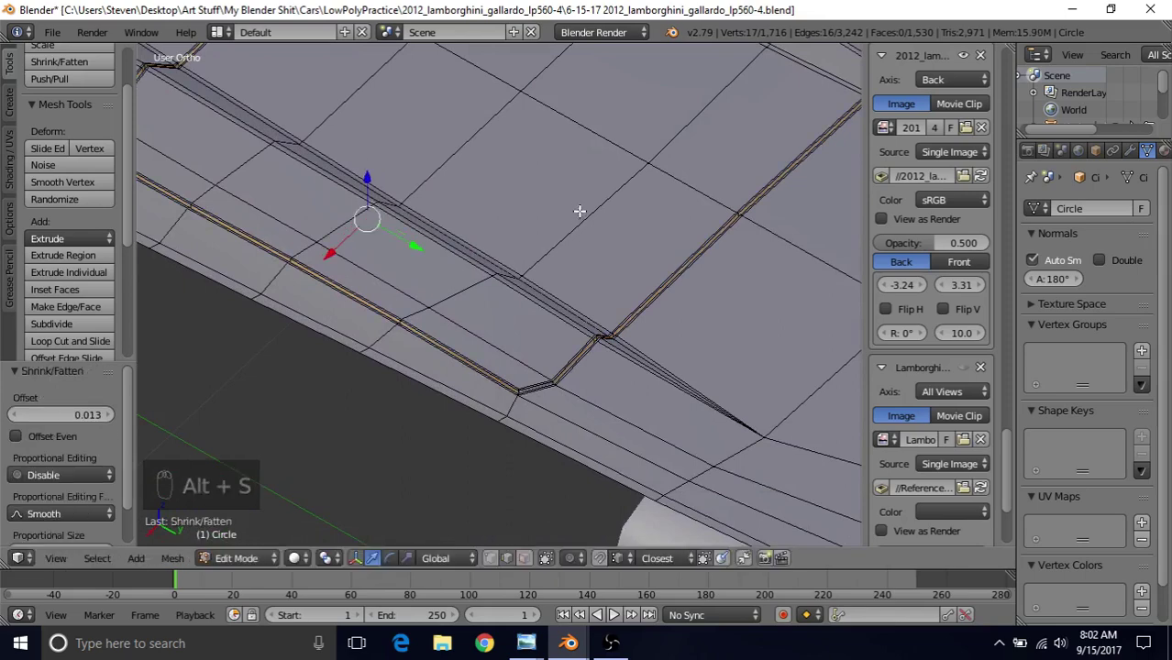
Inspect the panel groove on the smooth-shaded engine cover from several angles, especially where it crosses the side vents
{"action": "key", "text": "Tab"}
{"action": "scroll", "coordinate": [562, 353], "scroll_direction": "down", "scroll_amount": 5}
{"action": "middle_click_drag", "start_coordinate": [570, 298], "coordinate": [427, 299]}
{"action": "scroll", "coordinate": [427, 299], "scroll_direction": "up", "scroll_amount": 3}
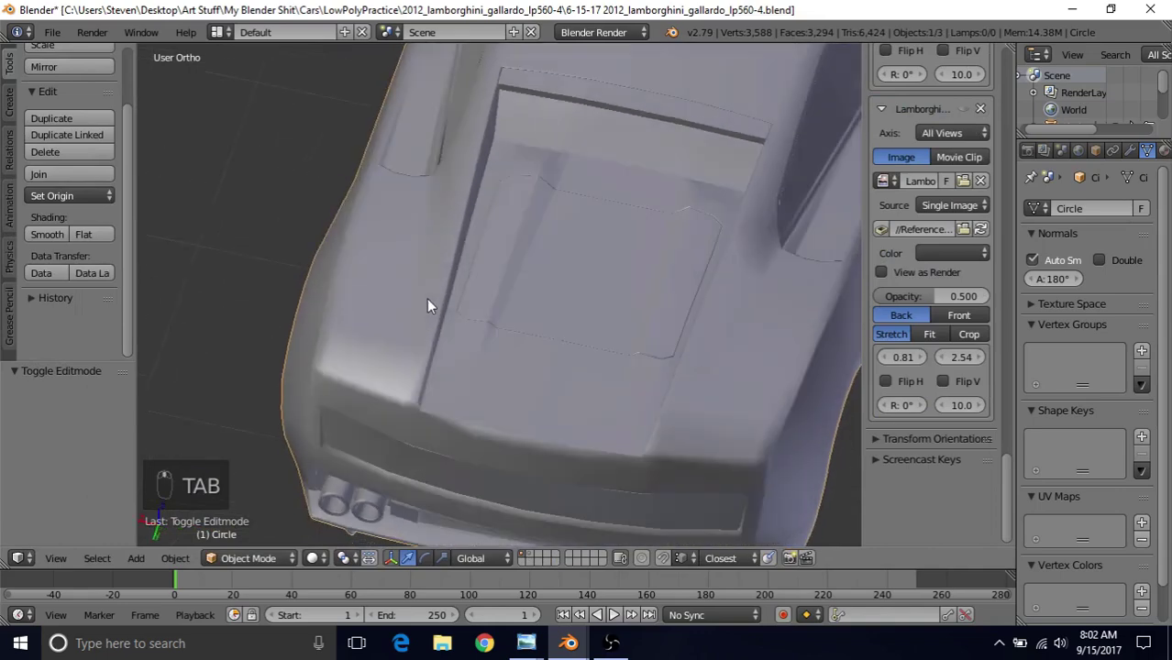
{"action": "middle_click_drag", "start_coordinate": [554, 210], "coordinate": [584, 290]}
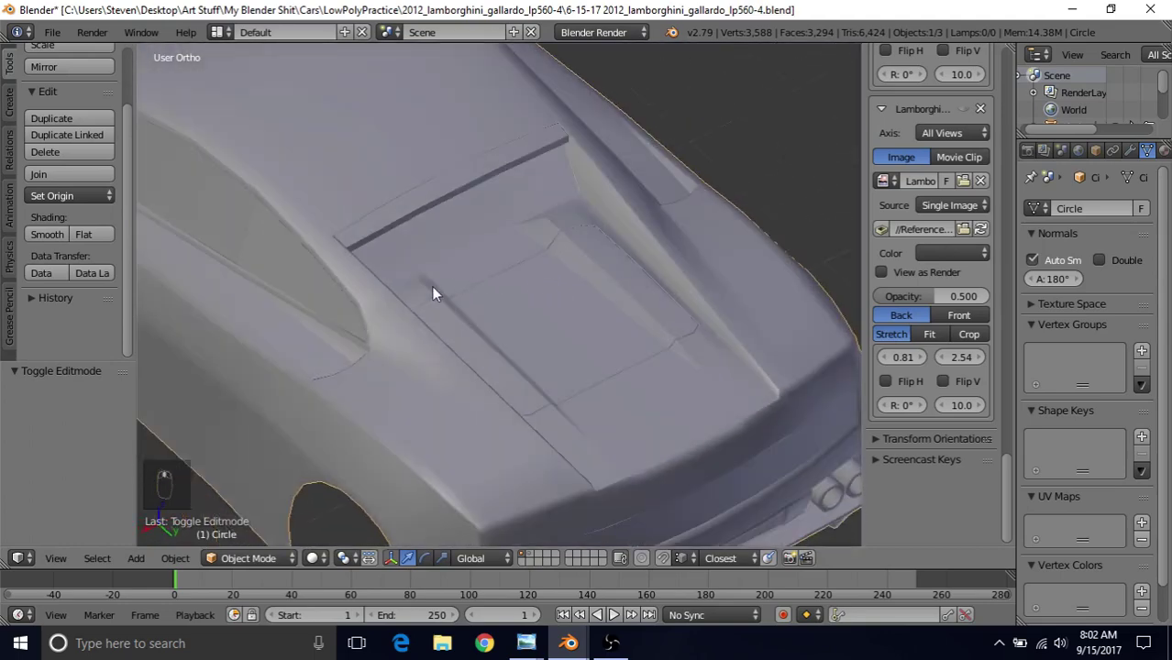
{"action": "middle_click_drag", "start_coordinate": [433, 293], "coordinate": [662, 350]}
{"action": "key", "text": "Tab"}
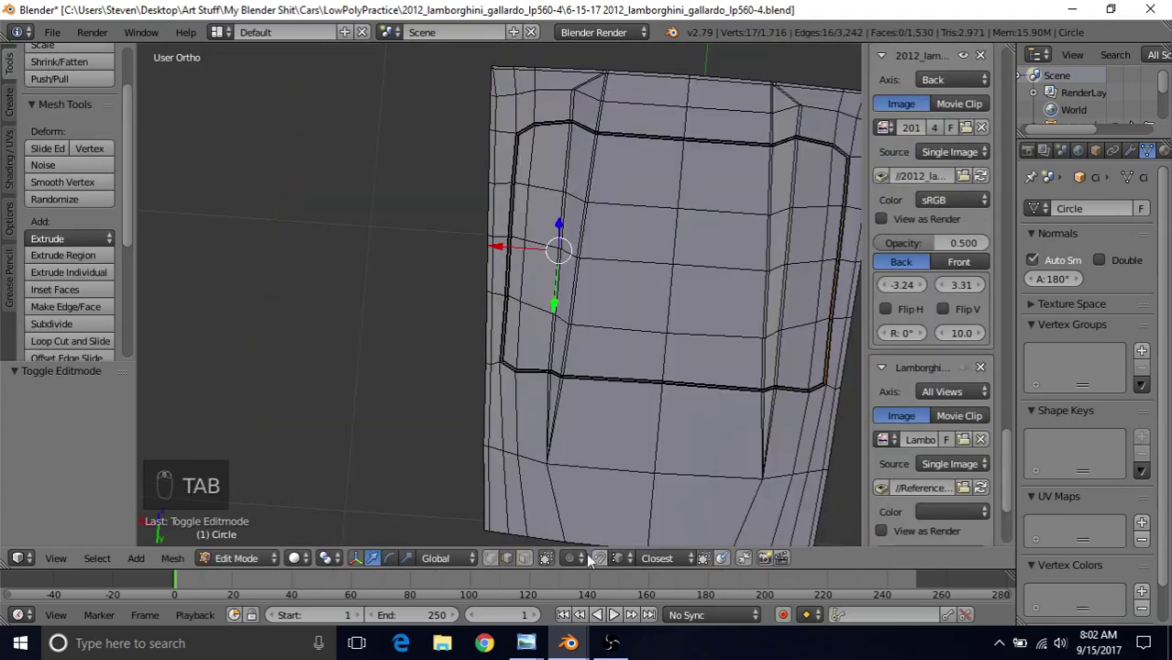
{"action": "key", "text": "Tab"}
{"action": "middle_click_drag", "start_coordinate": [615, 343], "coordinate": [613, 246]}
{"action": "scroll", "coordinate": [610, 247], "scroll_direction": "up", "scroll_amount": 2}
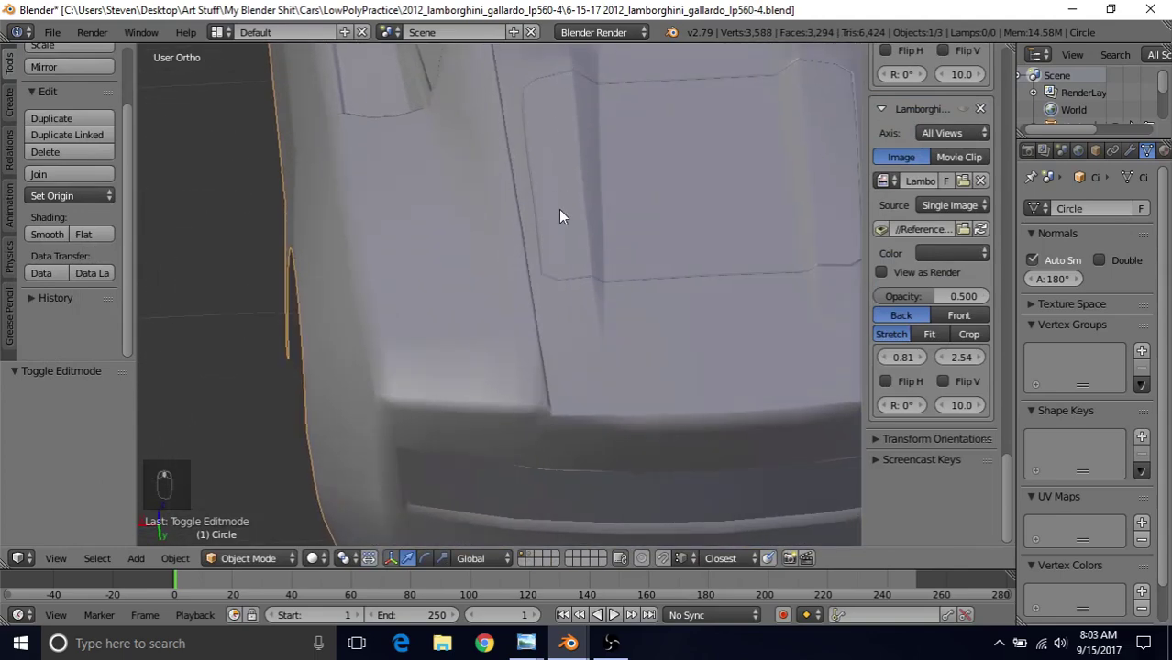
Circle-select the groove vertices at the vent's upper edge near the panel's rear and move them 0.002 along X
{"action": "key", "text": "Tab"}
{"action": "middle_click_drag", "start_coordinate": [628, 279], "coordinate": [631, 270]}
{"action": "right_click", "coordinate": [631, 269]}
{"action": "key", "text": "z"}
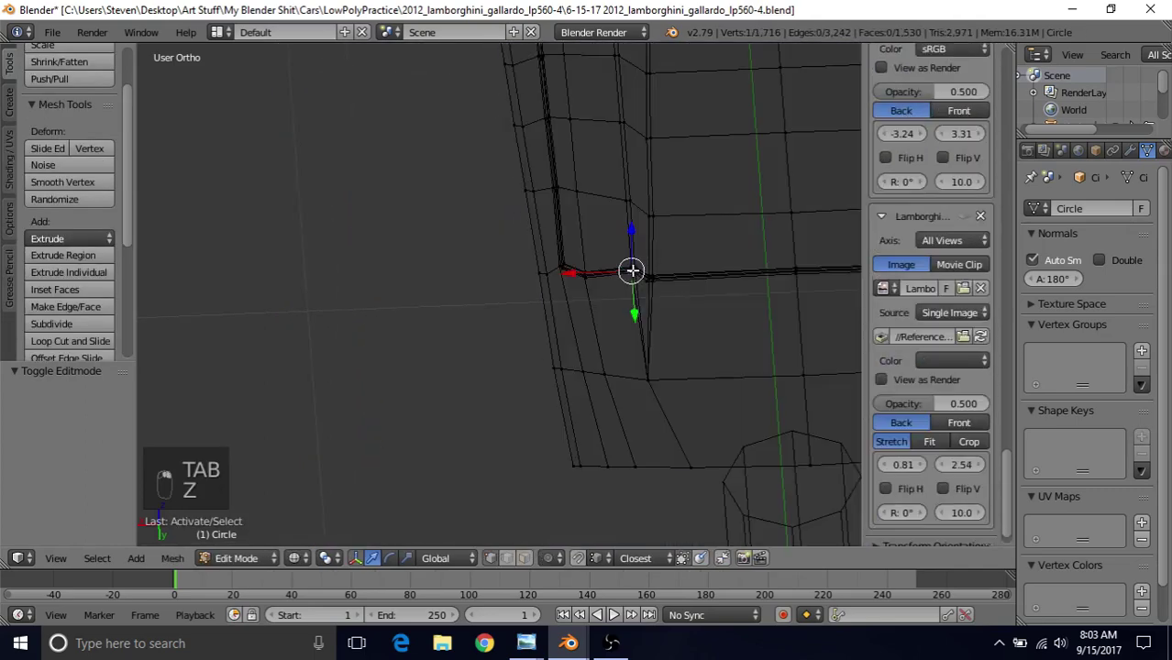
{"action": "key", "text": "c"}
{"action": "left_click", "coordinate": [632, 267]}
{"action": "key", "text": "z"}
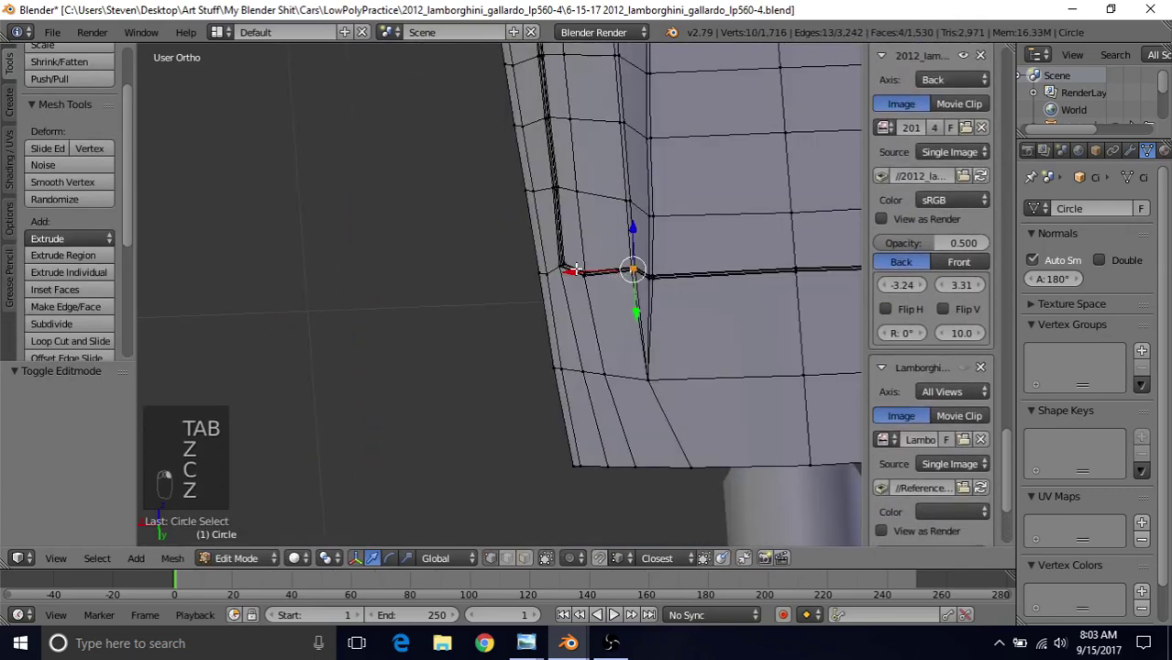
{"action": "left_click_drag", "start_coordinate": [577, 270], "coordinate": [581, 269]}
Circle-select the groove vertices at the vent's inner base edge near the panel's rear and move them 0.001 along X
{"action": "middle_click_drag", "start_coordinate": [661, 209], "coordinate": [576, 208], "text": "shift"}
{"action": "scroll", "coordinate": [575, 208], "scroll_direction": "up", "scroll_amount": 2}
{"action": "right_click", "coordinate": [598, 265]}
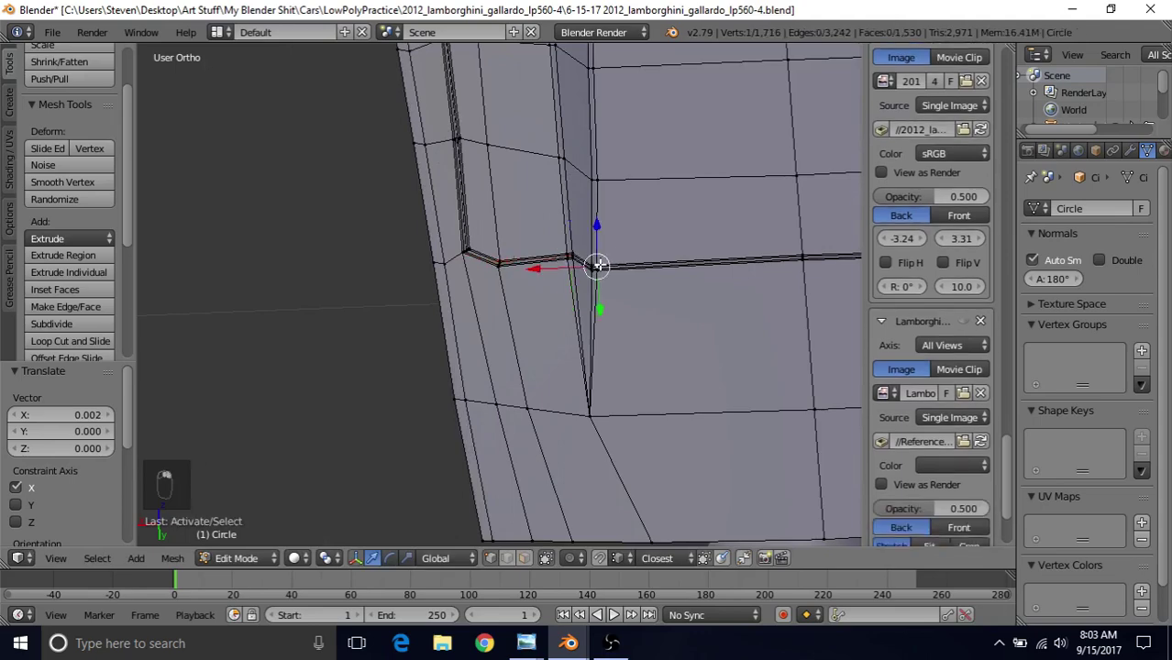
{"action": "key", "text": "c"}
{"action": "left_click", "coordinate": [597, 266]}
{"action": "right_click", "coordinate": [597, 266]}
{"action": "key", "text": "z"}
{"action": "key", "text": "c"}
{"action": "left_click", "coordinate": [596, 266]}
{"action": "right_click", "coordinate": [596, 267]}
{"action": "key", "text": "z"}
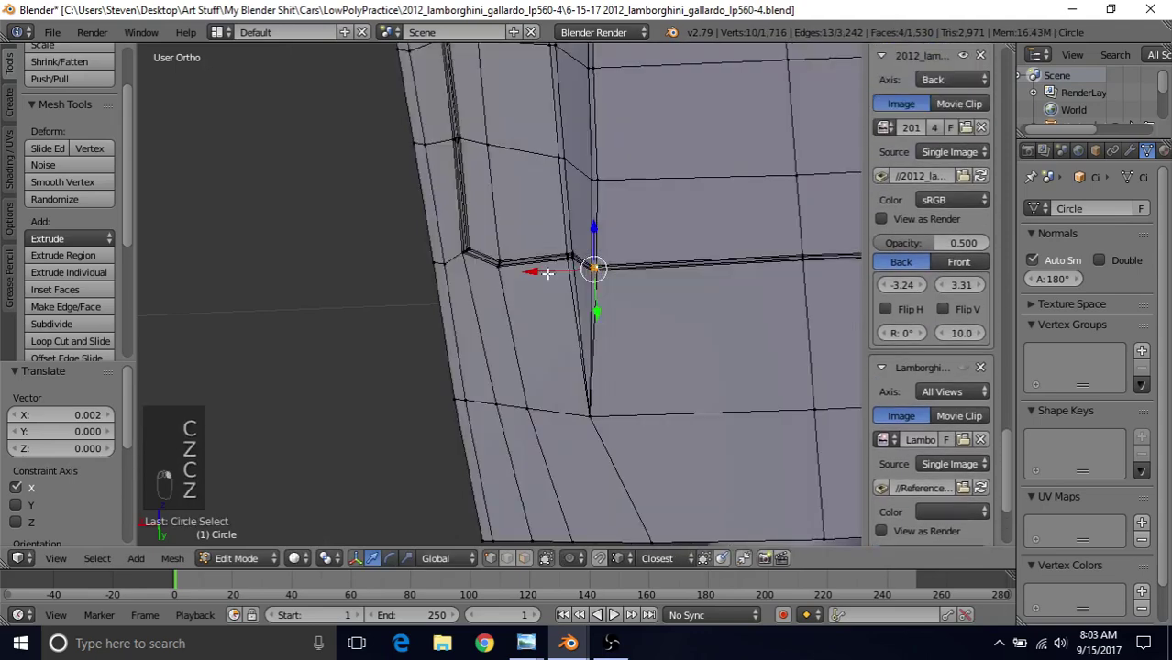
{"action": "left_click_drag", "start_coordinate": [547, 273], "coordinate": [548, 272]}
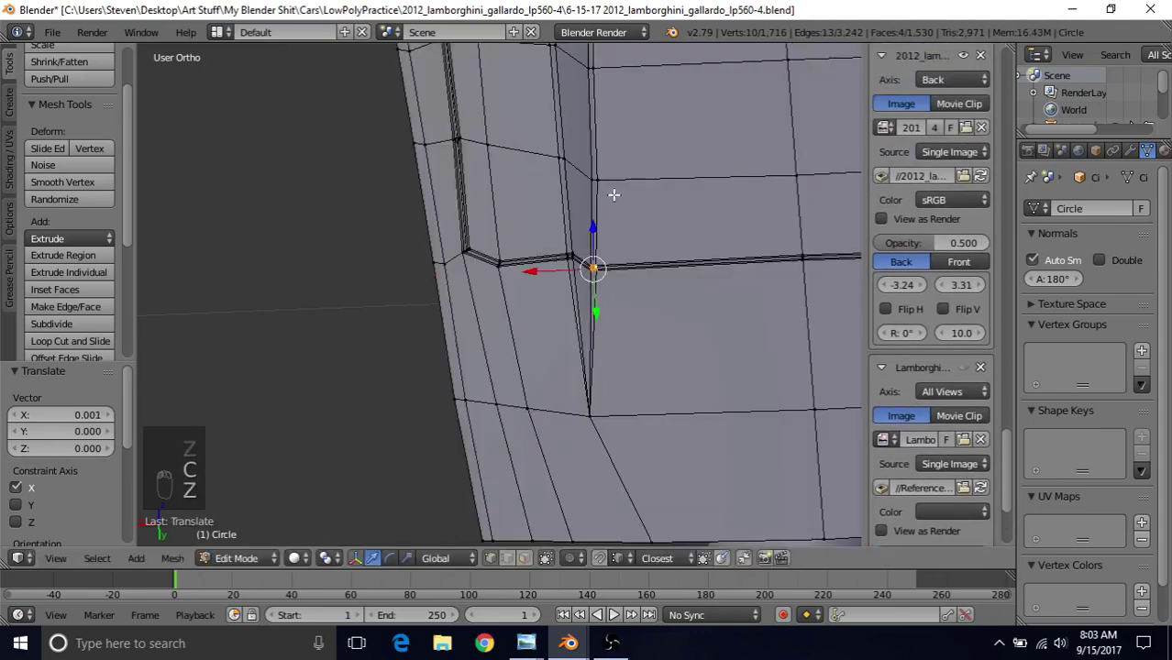
Circle-select the two vertices on the vent's inner base edge just ahead of the rear groove and shift them slightly along X
{"action": "right_click", "coordinate": [613, 194]}
{"action": "key", "text": "z"}
{"action": "key", "text": "c"}
{"action": "left_click", "coordinate": [611, 178]}
{"action": "right_click", "coordinate": [610, 178]}
{"action": "key", "text": "z"}
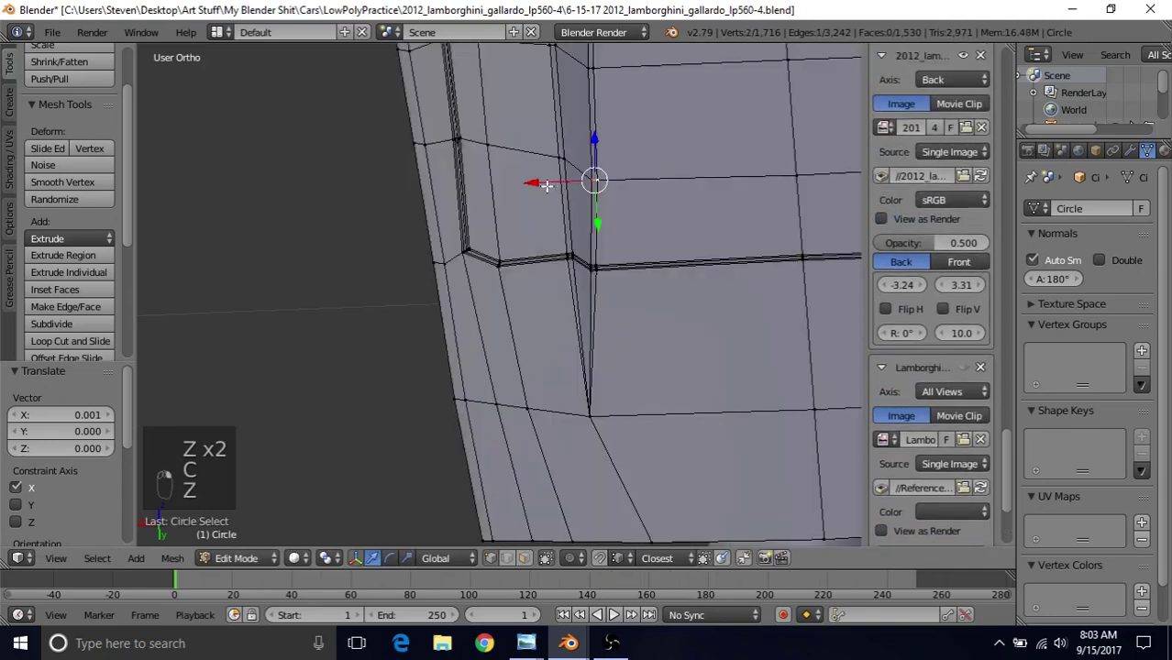
{"action": "left_click_drag", "start_coordinate": [546, 186], "coordinate": [541, 188]}
{"action": "key", "text": "z"}
{"action": "key", "text": "Tab"}
{"action": "key", "text": "z"}
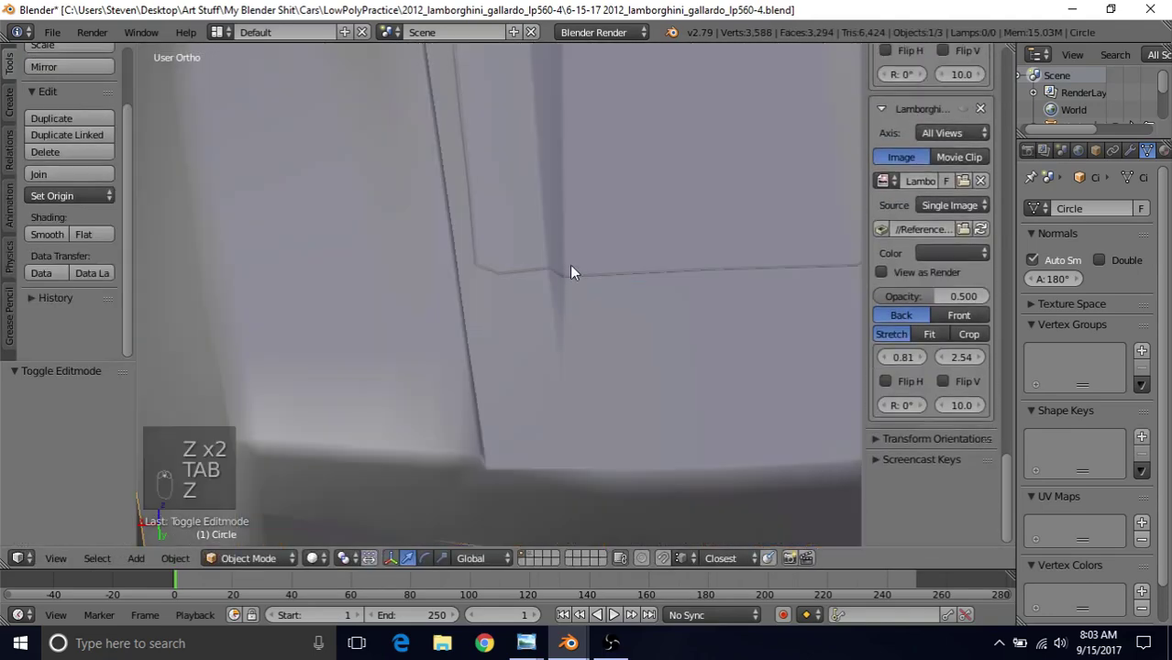
Circle-select the clustered vertices at the vent's front inner corner and move them 0.003 along X
{"action": "scroll", "coordinate": [566, 279], "scroll_direction": "down", "scroll_amount": 5}
{"action": "middle_click_drag", "start_coordinate": [565, 280], "coordinate": [556, 229]}
{"action": "scroll", "coordinate": [453, 246], "scroll_direction": "up", "scroll_amount": 3}
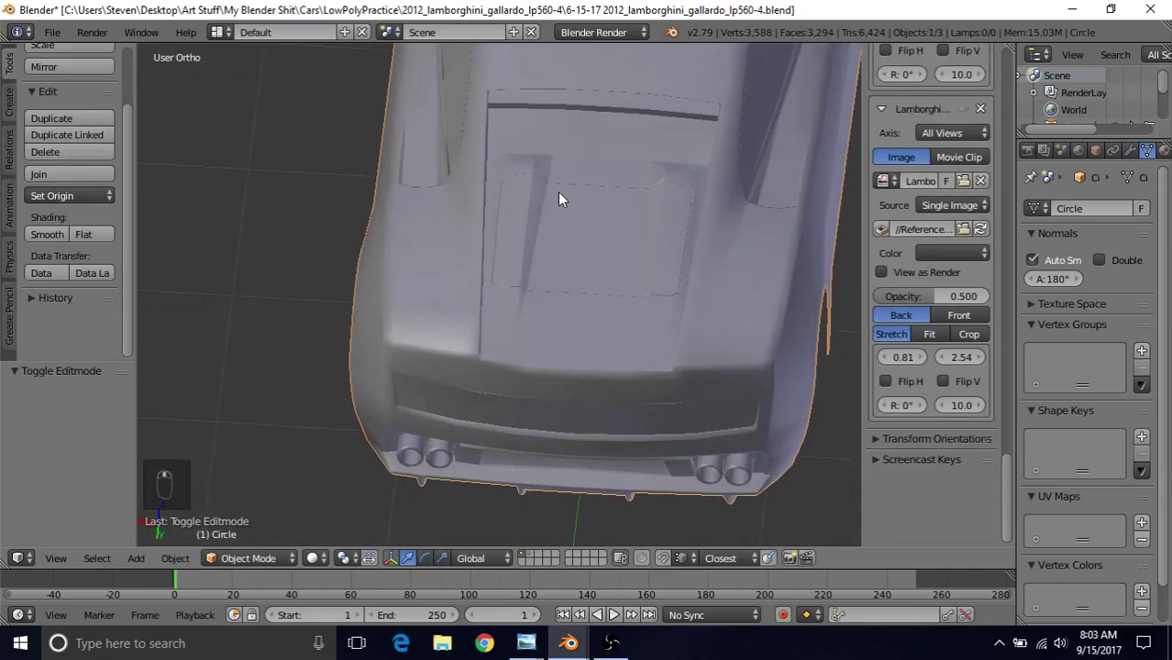
{"action": "scroll", "coordinate": [565, 263], "scroll_direction": "up", "scroll_amount": 5}
{"action": "scroll", "coordinate": [566, 262], "scroll_direction": "up", "scroll_amount": 2}
{"action": "key", "text": "Tab"}
{"action": "middle_click_drag", "start_coordinate": [685, 168], "coordinate": [633, 358], "text": "shift"}
{"action": "scroll", "coordinate": [636, 339], "scroll_direction": "up", "scroll_amount": 2}
{"action": "right_click", "coordinate": [695, 251]}
{"action": "key", "text": "z"}
{"action": "key", "text": "c"}
{"action": "left_click", "coordinate": [694, 264]}
{"action": "right_click", "coordinate": [694, 264]}
{"action": "key", "text": "z"}
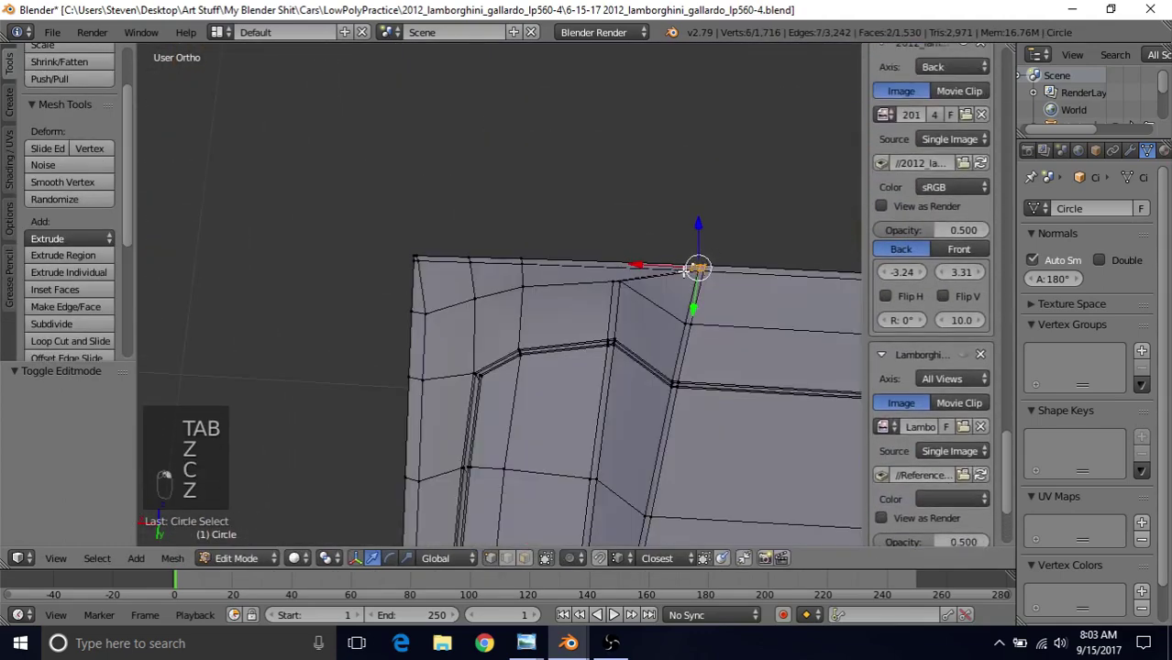
{"action": "left_click_drag", "start_coordinate": [648, 264], "coordinate": [645, 264]}
{"action": "key", "text": "z"}
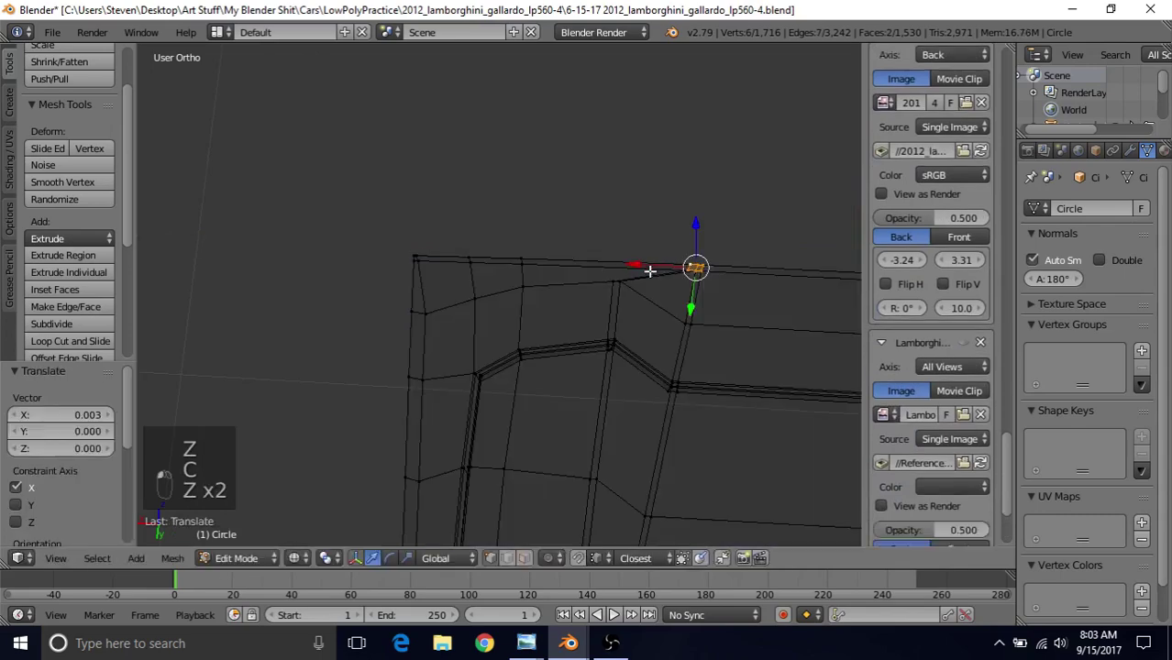
Inspect the smooth-shaded engine cover and its side vents from the side and rear in Object Mode
{"action": "key", "text": "Tab"}
{"action": "key", "text": "z"}
{"action": "middle_click_drag", "start_coordinate": [603, 312], "coordinate": [701, 304]}
{"action": "scroll", "coordinate": [565, 314], "scroll_direction": "down", "scroll_amount": 2}
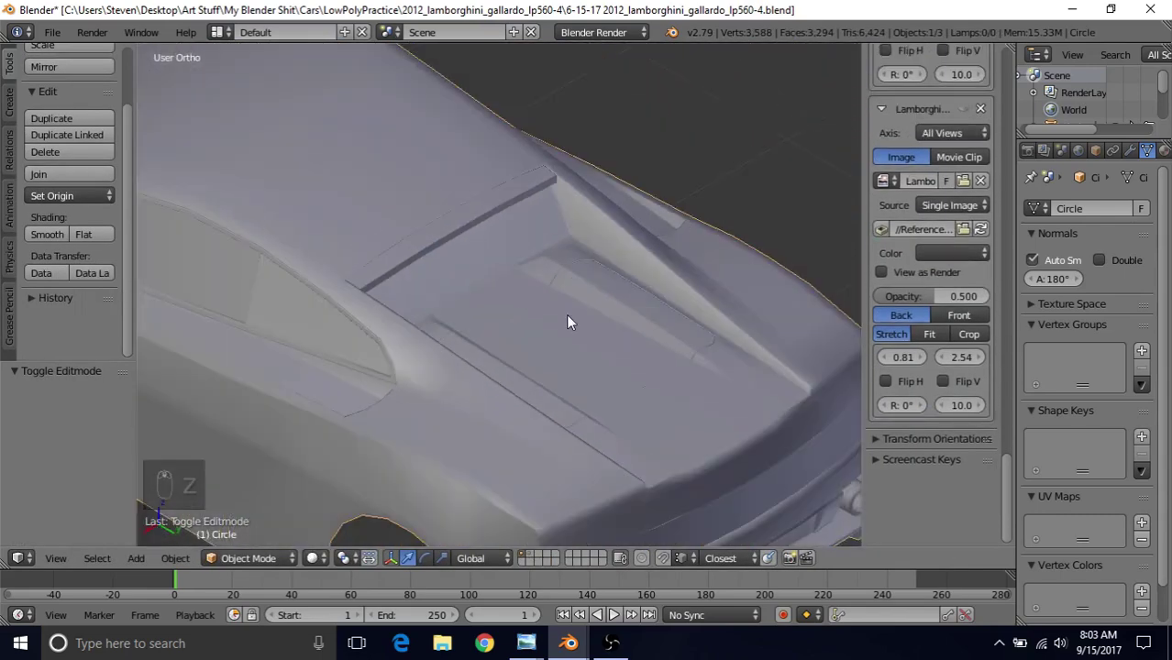
{"action": "middle_click_drag", "start_coordinate": [544, 268], "coordinate": [412, 286]}
{"action": "middle_click_drag", "start_coordinate": [551, 342], "coordinate": [601, 265]}
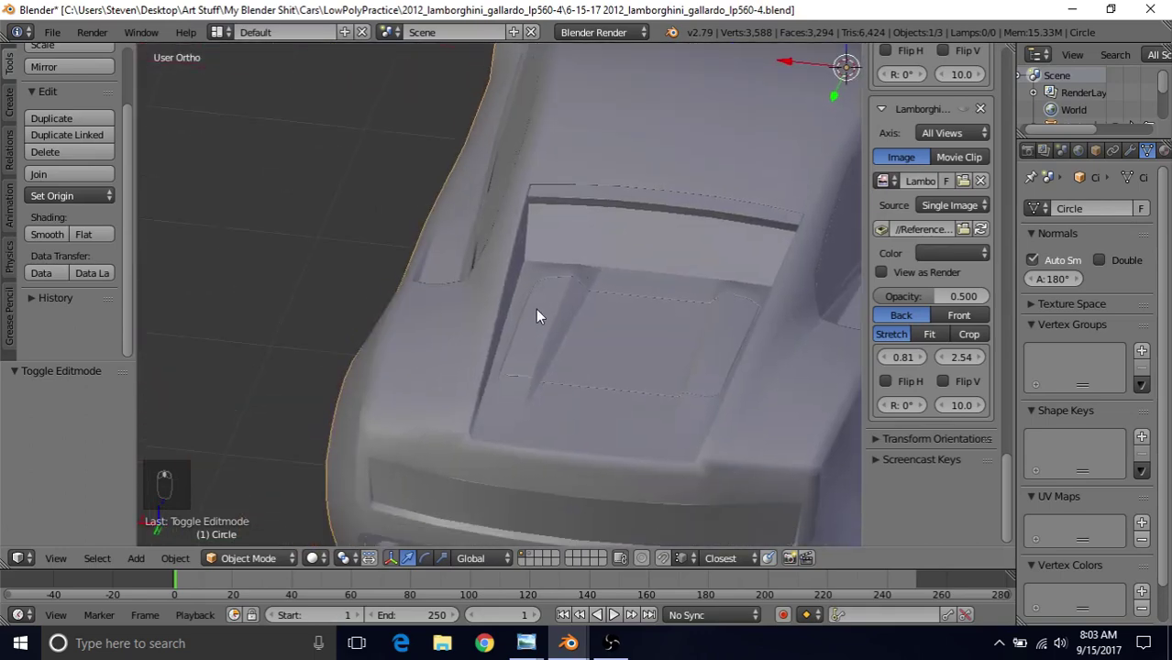